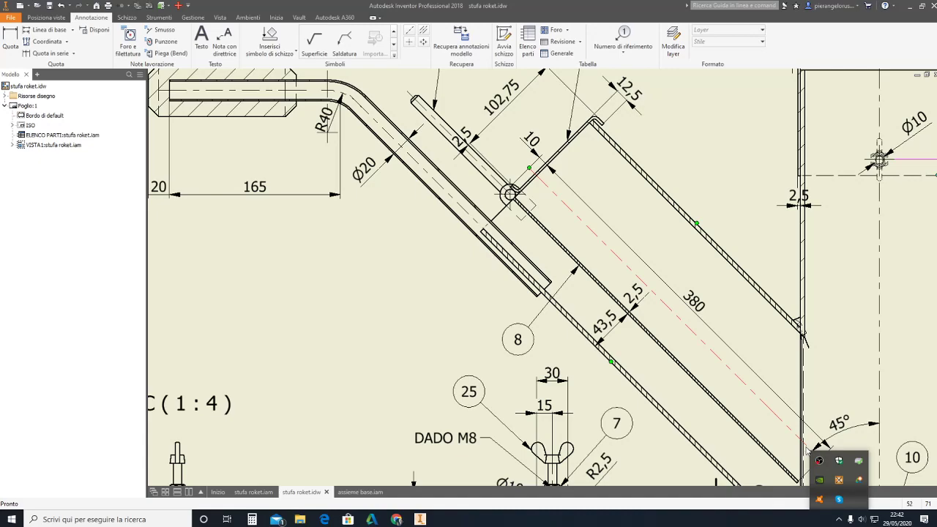
- Pan and zoom the drawing sheet to inspect the section C-C detail and lower views
middle_click_drag(629, 311, 693, 344)
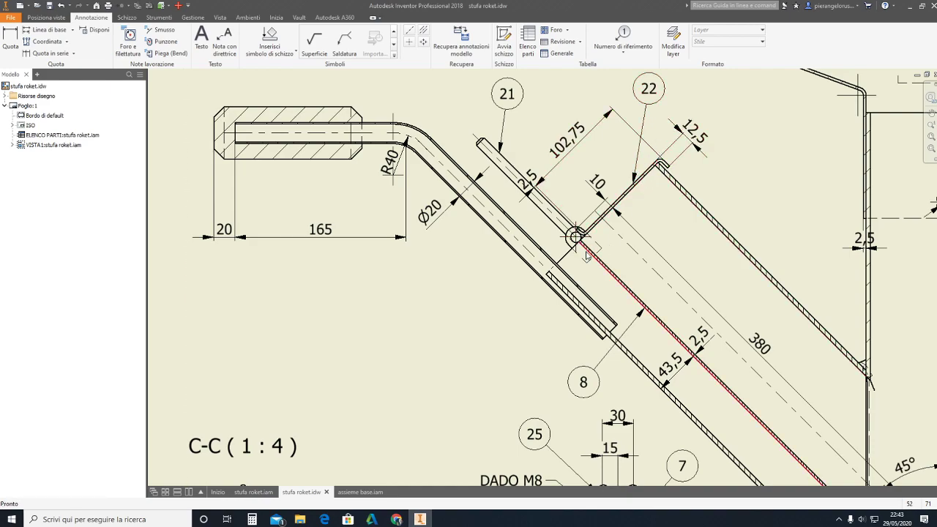
scroll(593, 237, "up", 3)
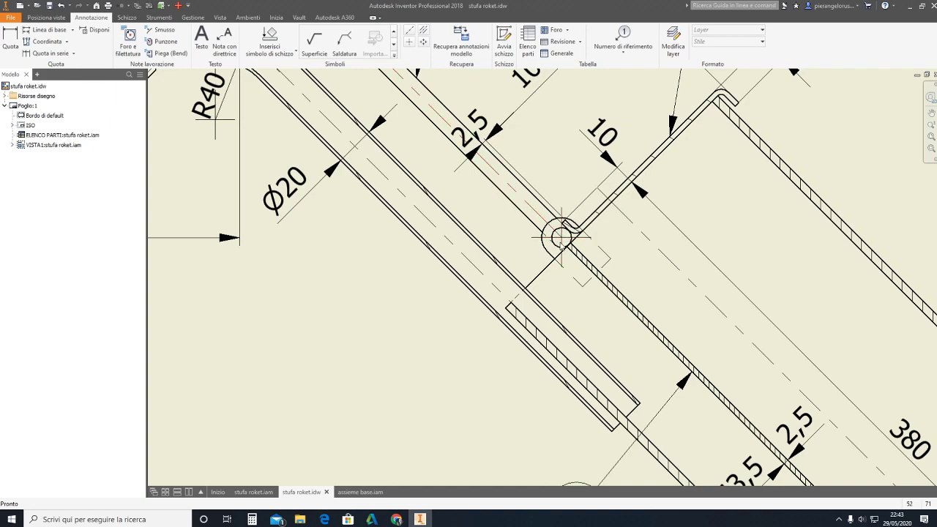
scroll(562, 235, "up", 2)
scroll(561, 236, "up", 2)
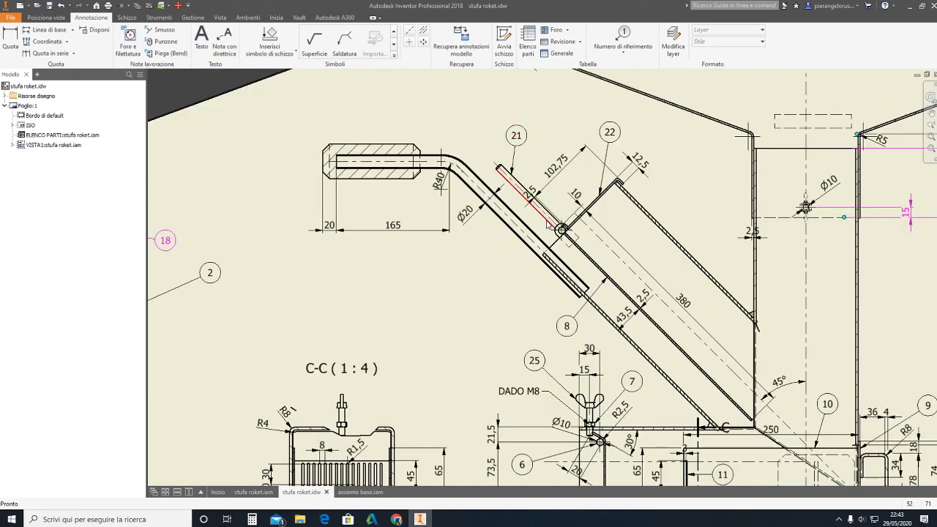
scroll(663, 229, "up", 2)
middle_click_drag(431, 256, 736, 211)
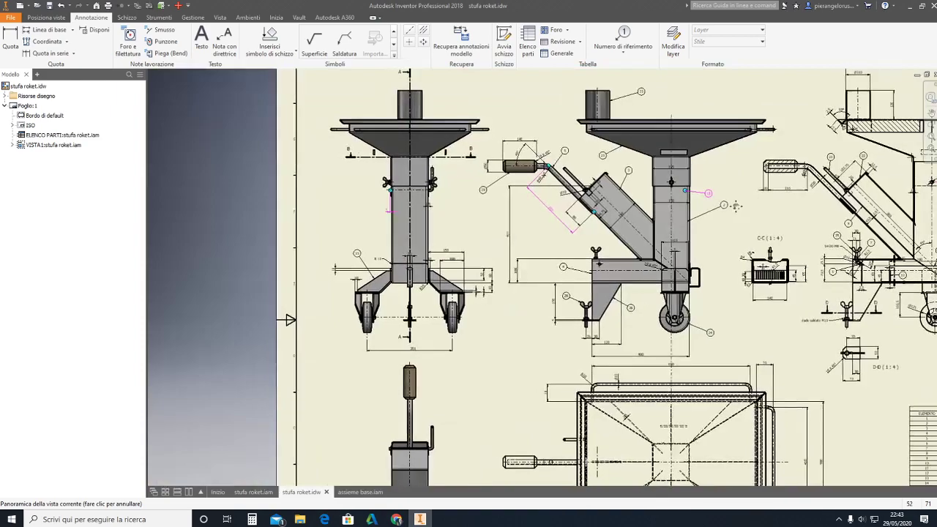
mouse_move(503, 367)
middle_mouse_down()
mouse_move(521, 152)
mouse_move(526, 250)
middle_mouse_up()
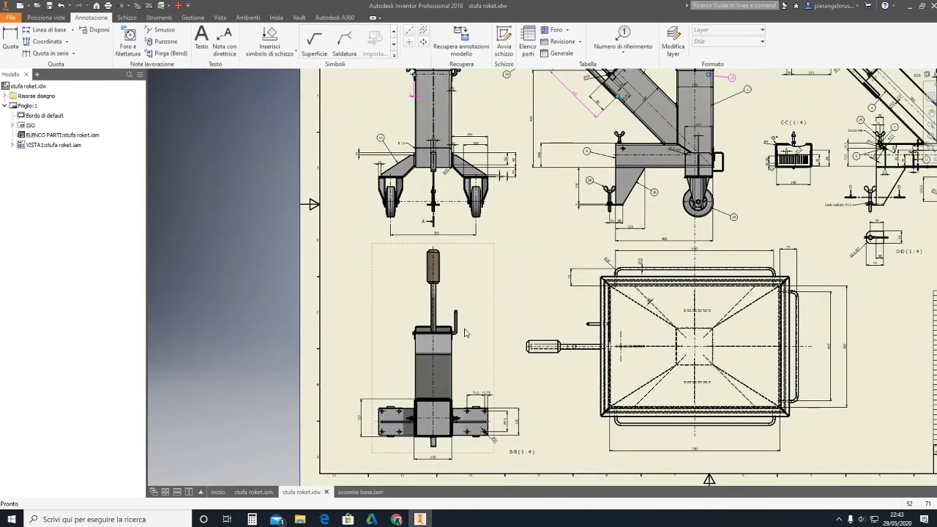
- Switch to the stufa roket.iam assembly and free-orbit around the lid hinge and handle
left_click(360, 492)
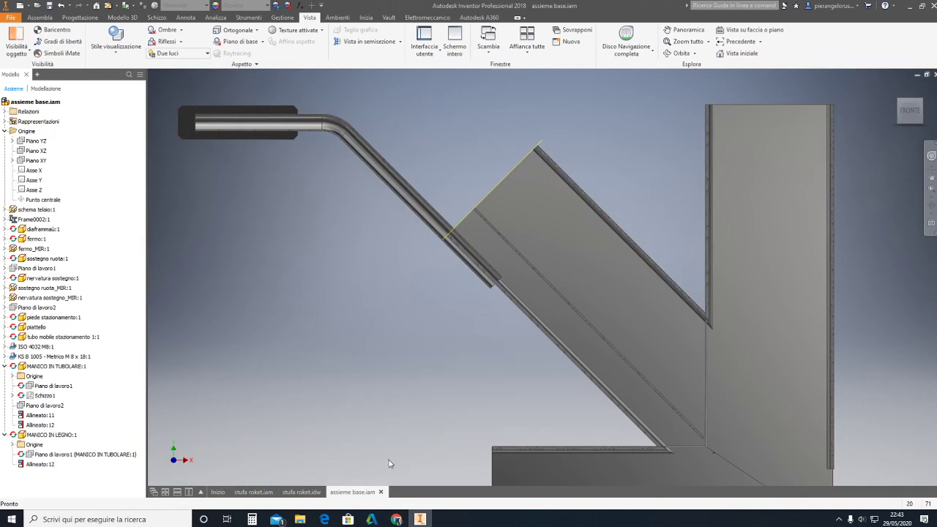
left_click(253, 492)
scroll(482, 213, "up", 2)
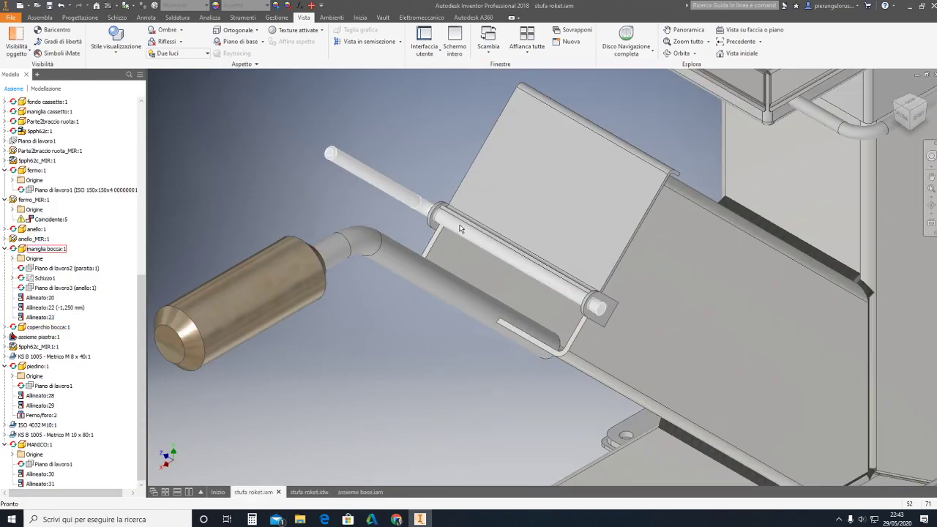
key("F4")
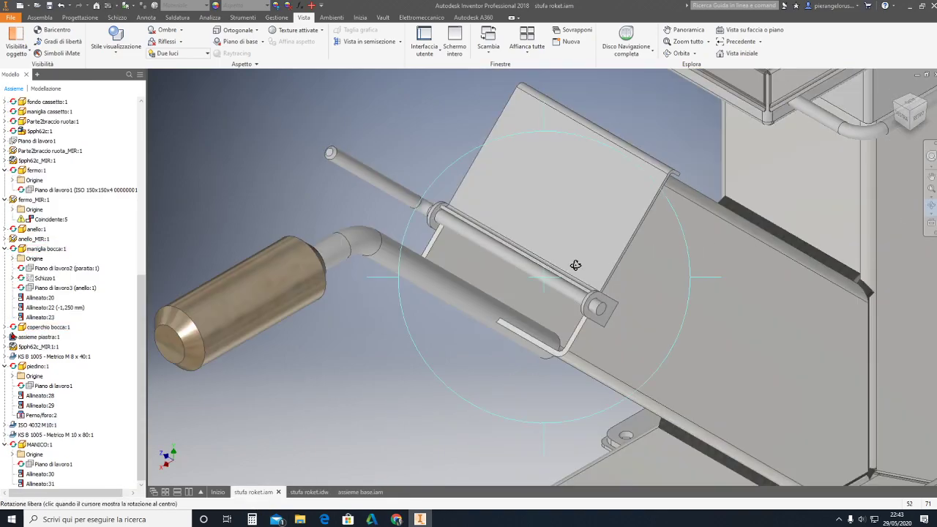
mouse_move(575, 265)
left_mouse_down()
mouse_move(664, 326)
mouse_move(591, 315)
mouse_move(512, 271)
left_mouse_up()
mouse_move(606, 255)
left_mouse_down()
mouse_move(599, 275)
mouse_move(537, 270)
left_mouse_up()
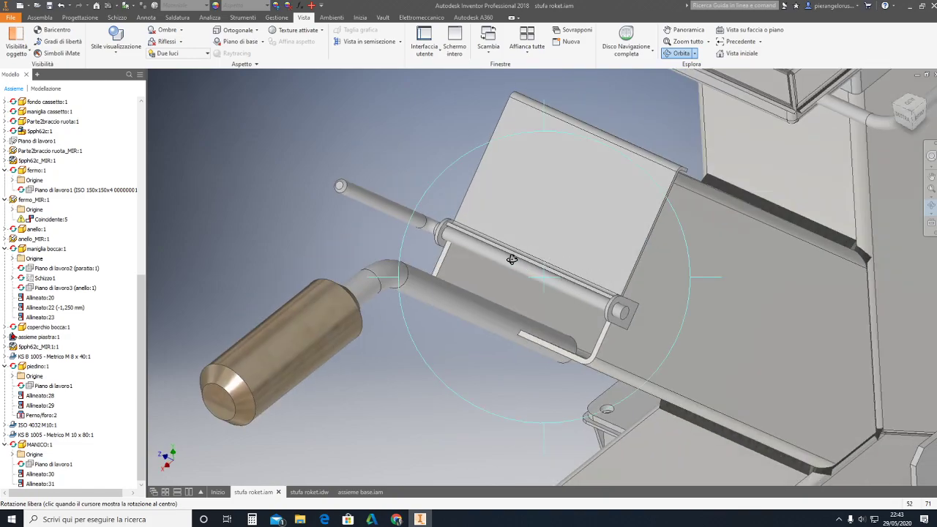
left_click_drag(502, 259, 500, 236)
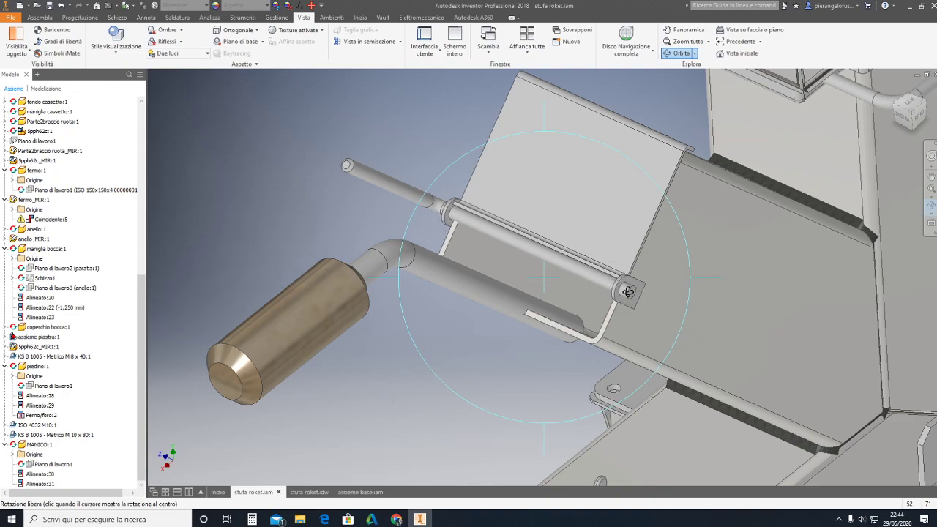
- Inspect the stove from the right-side, isometric and back ViewCube views, then stop orbiting
left_click(905, 115)
scroll(614, 249, "up", 5)
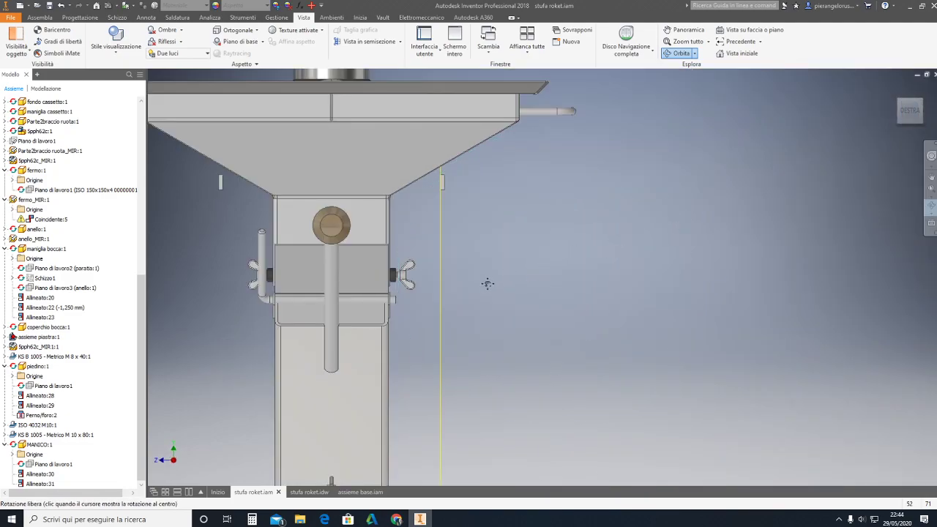
scroll(489, 282, "down", 1)
scroll(494, 285, "up", 2)
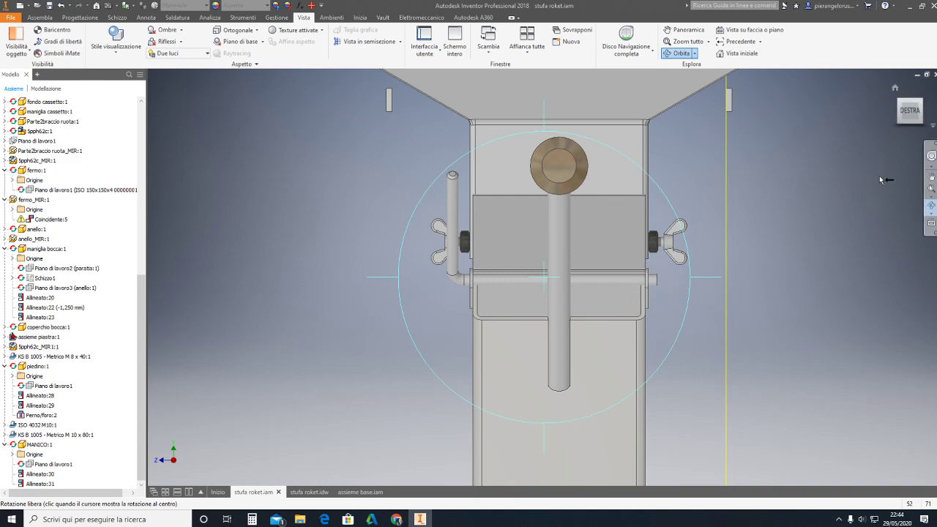
mouse_move(910, 111)
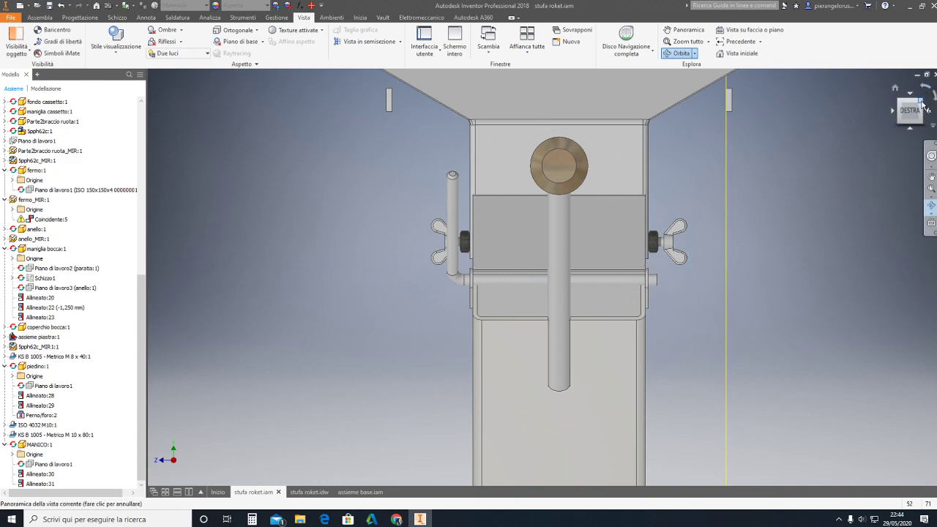
left_click(923, 106)
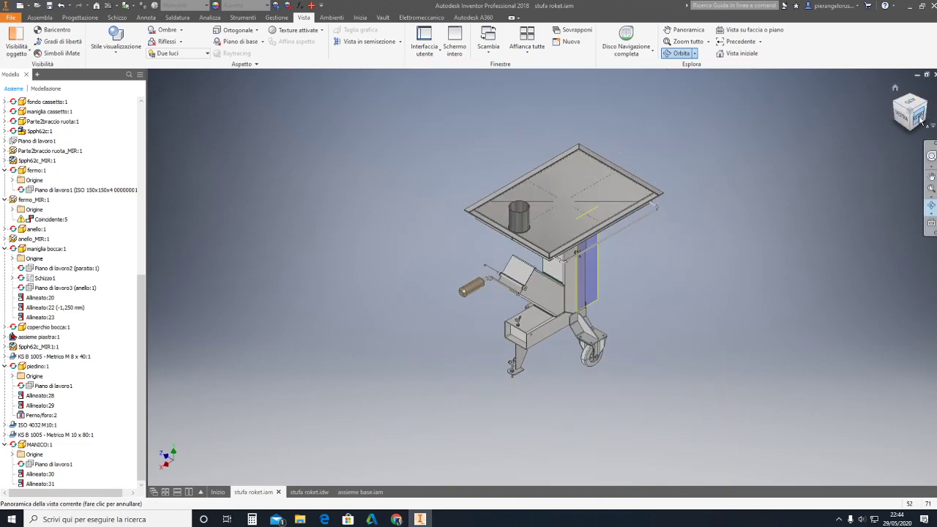
left_click(921, 117)
scroll(505, 266, "up", 5)
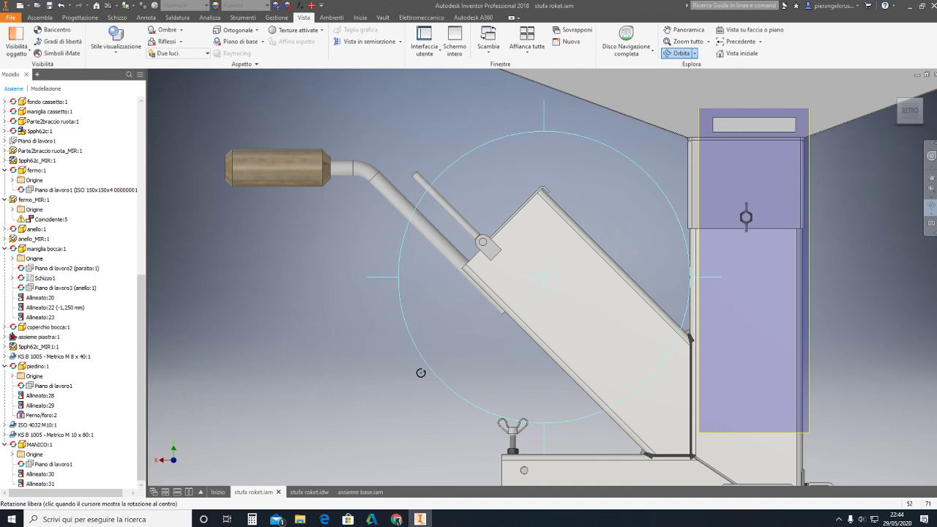
mouse_move(308, 492)
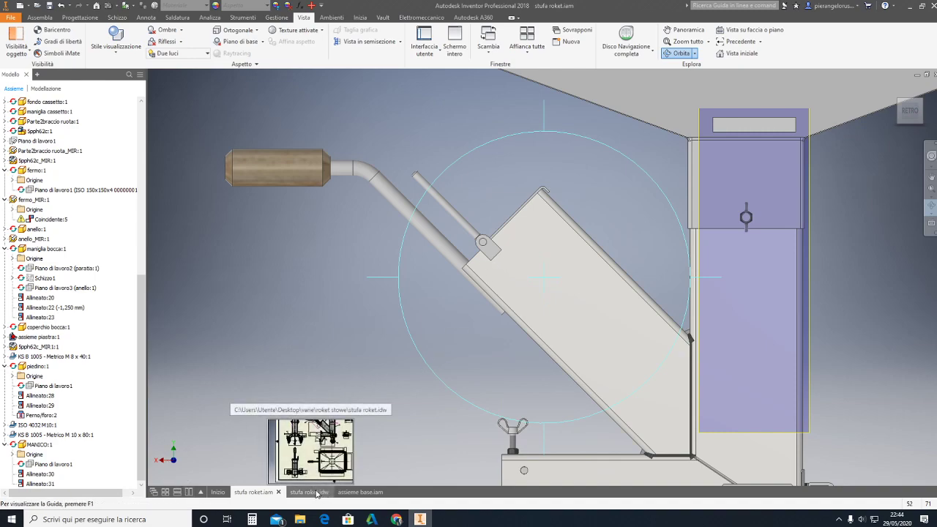
key("Escape")
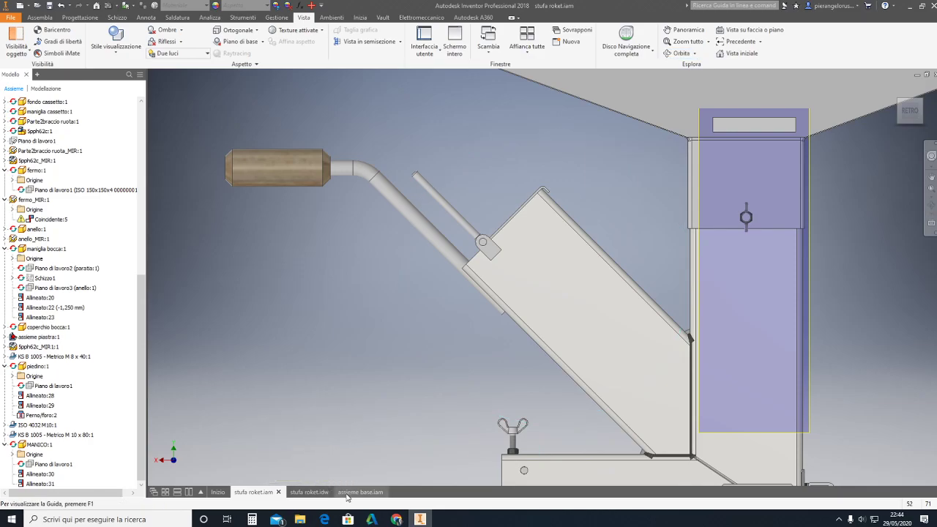
- Return to stufa roket.idw, zoom in around the hinge pin, then reframe the main views
left_click(309, 492)
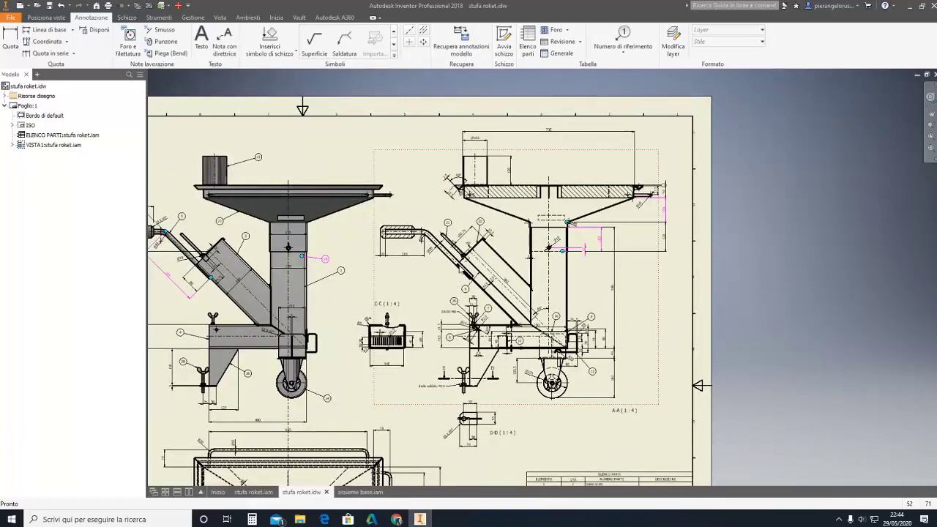
scroll(460, 248, "up", 5)
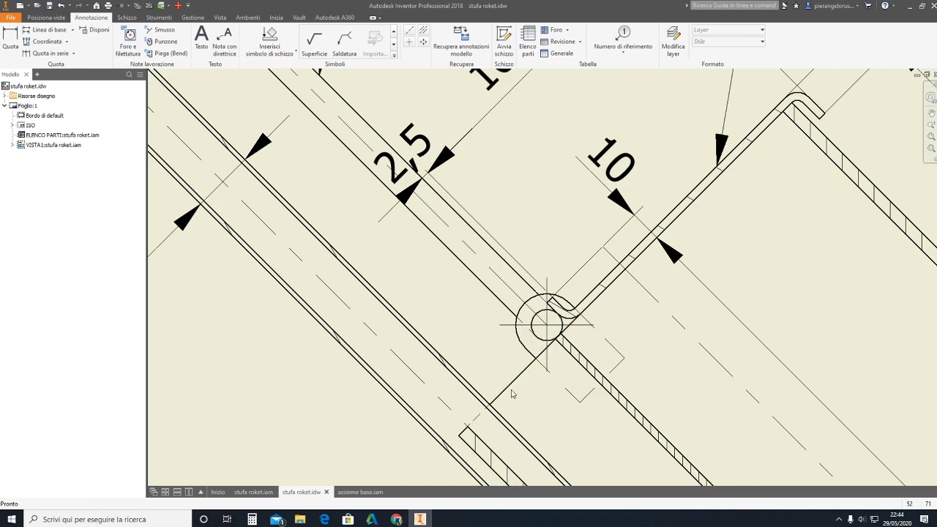
scroll(519, 382, "down", 2)
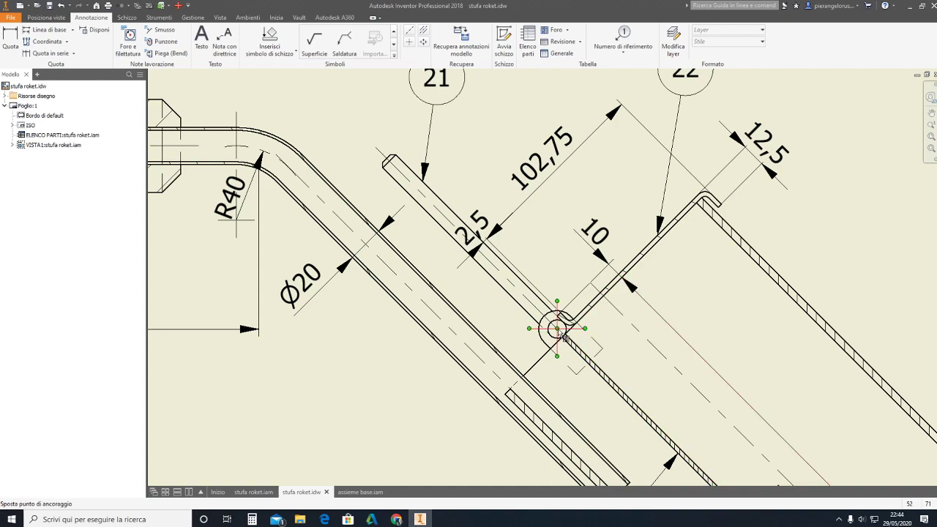
scroll(564, 328, "up", 2)
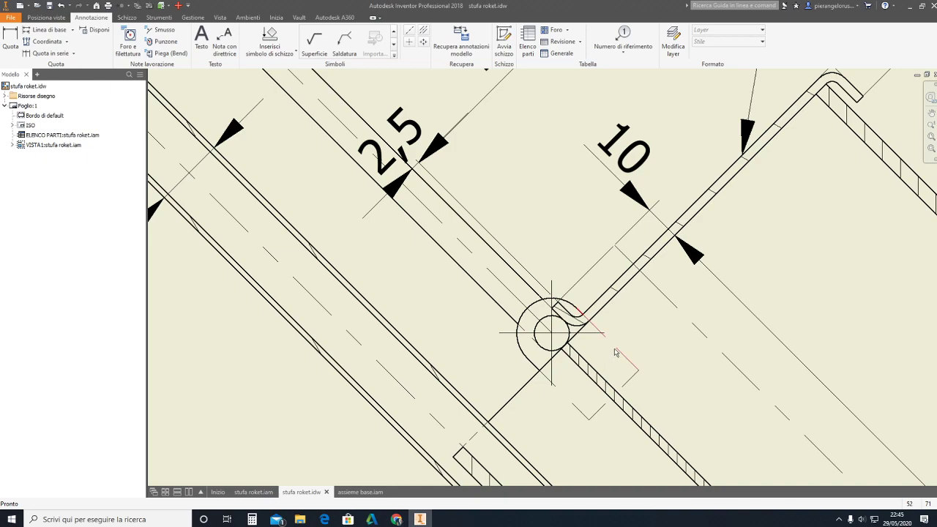
scroll(616, 353, "up", 3)
middle_click_drag(616, 353, 587, 334)
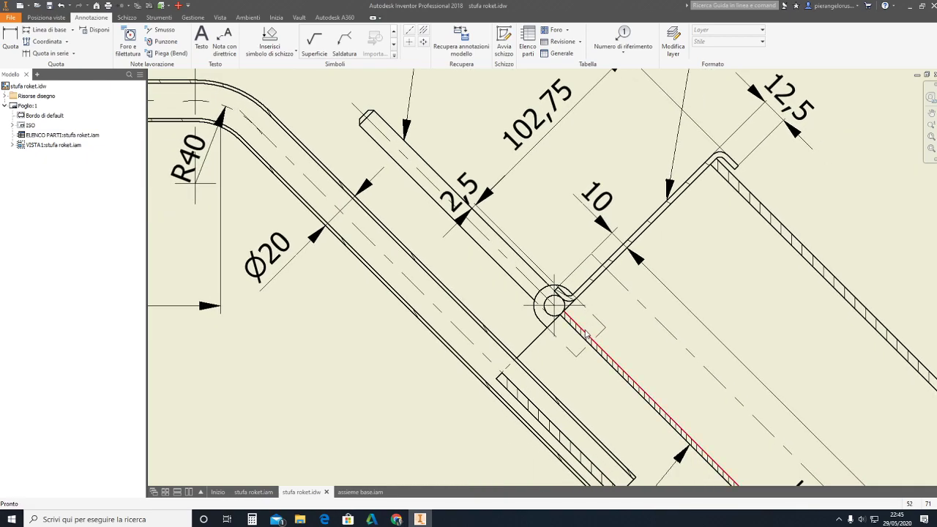
scroll(574, 322, "down", 4)
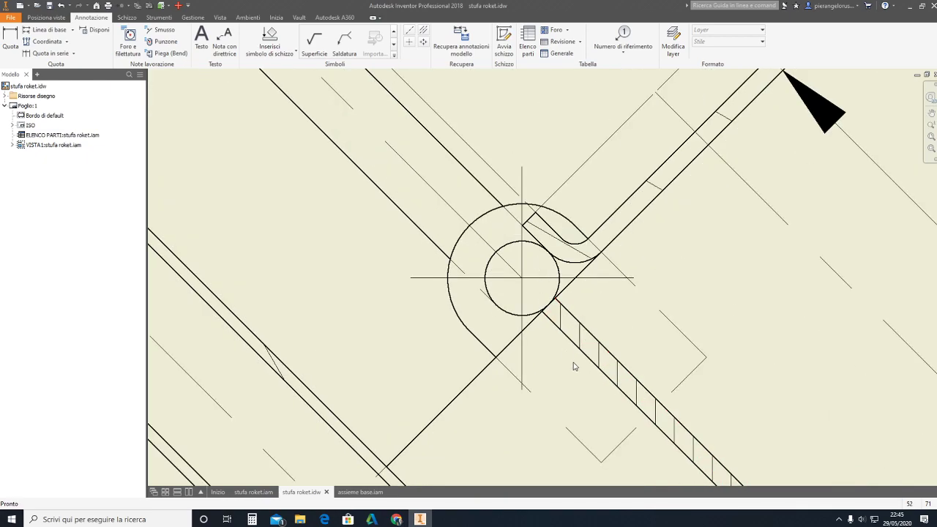
scroll(598, 353, "up", 3)
scroll(598, 353, "up", 4)
middle_click_drag(578, 352, 493, 365)
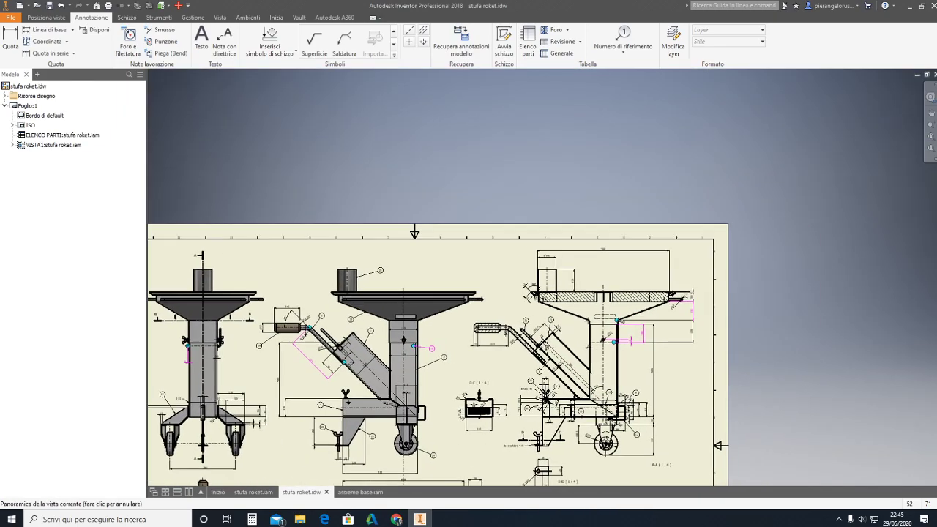
scroll(342, 351, "down", 3)
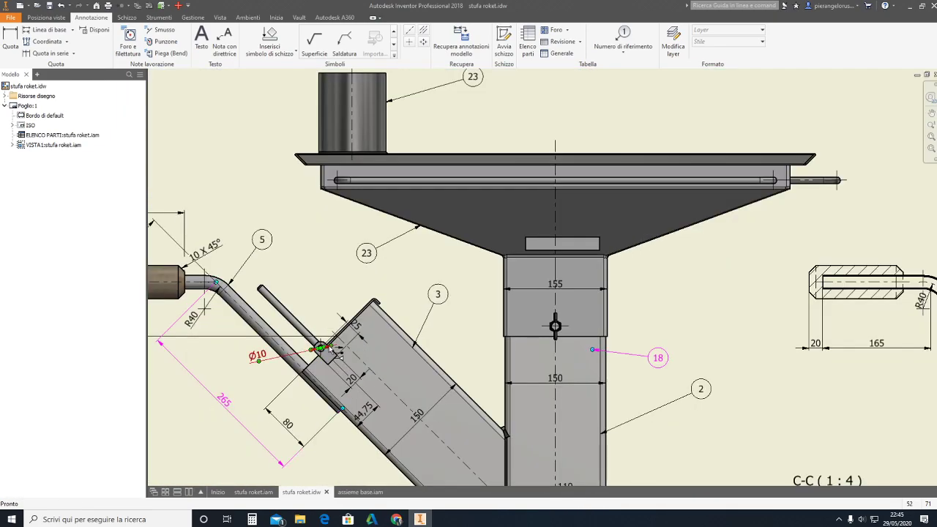
scroll(348, 350, "down", 2)
middle_click_drag(348, 350, 356, 335)
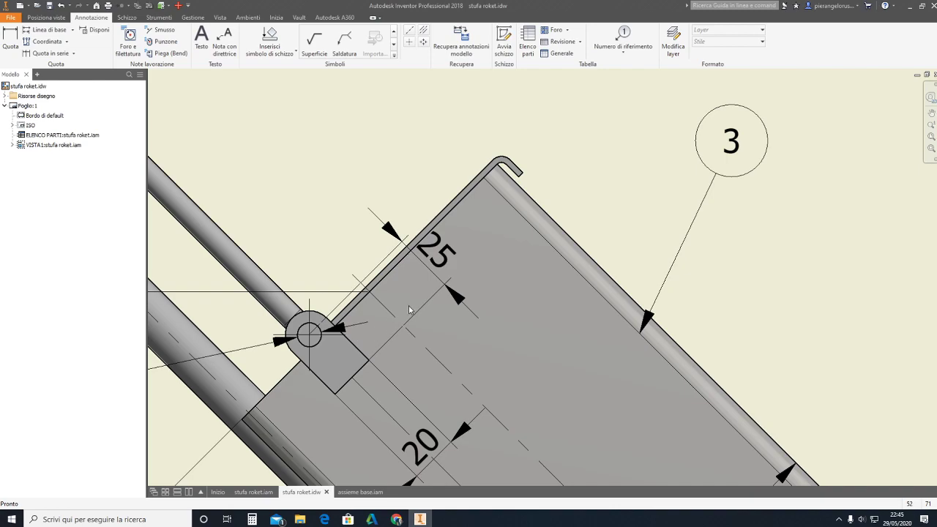
mouse_move(409, 310)
middle_mouse_down()
mouse_move(429, 268)
mouse_move(433, 276)
middle_mouse_up()
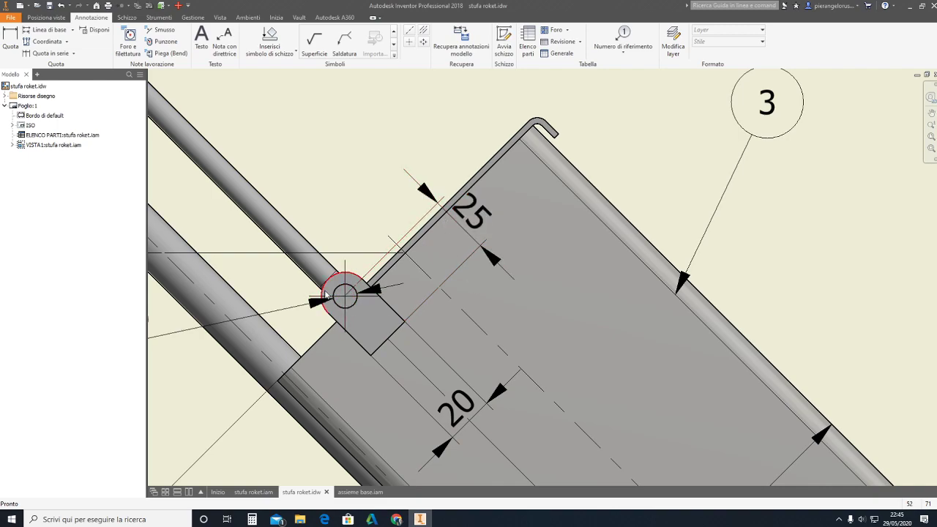
scroll(379, 303, "down", 5)
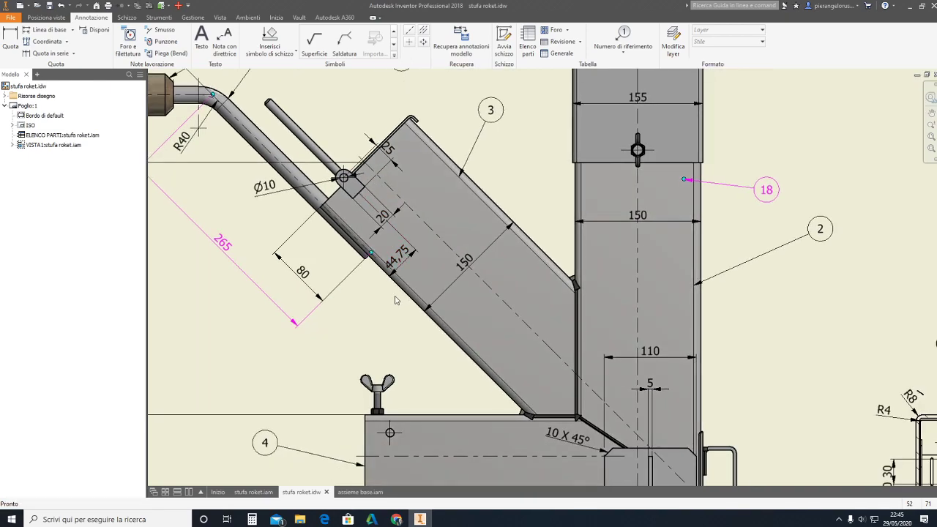
middle_click_drag(527, 483, 481, 458)
scroll(355, 190, "up", 3)
scroll(331, 175, "up", 2)
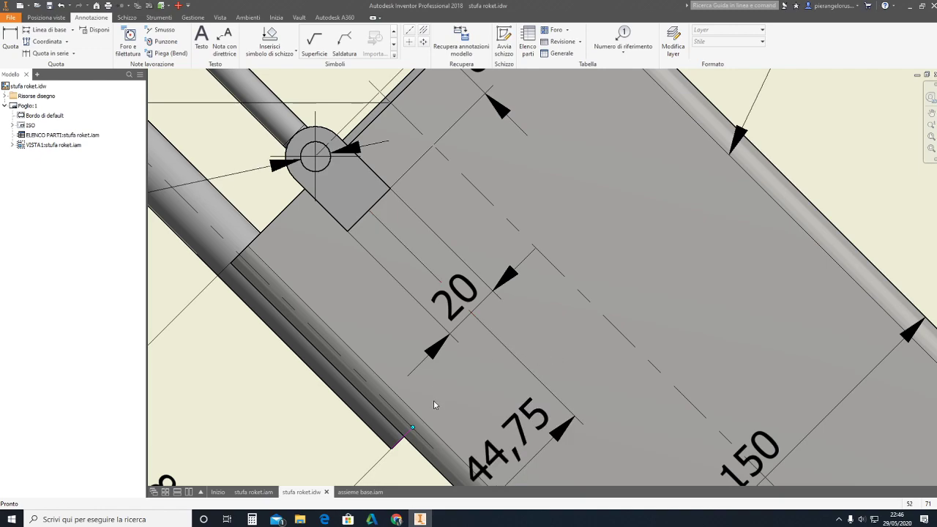
- In assieme base.iam, go to the isometric home view and choose End Section View
left_click(358, 492)
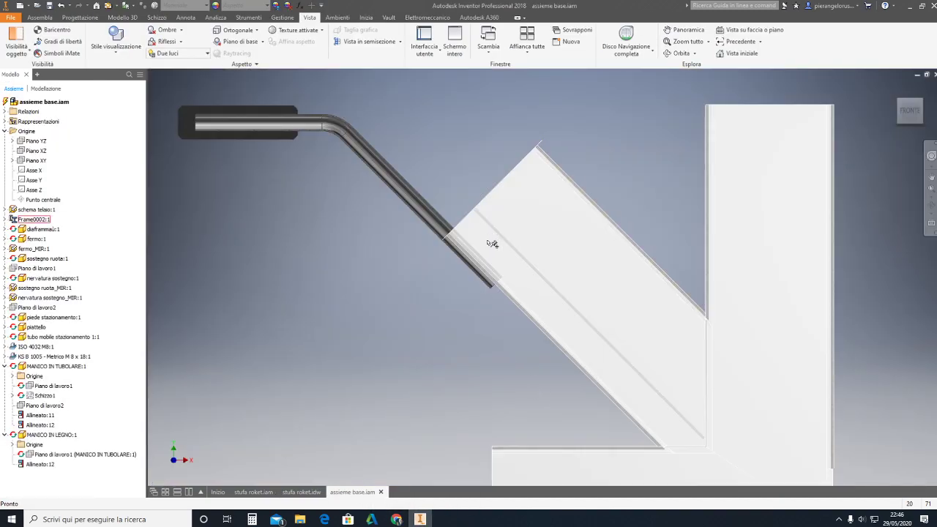
scroll(487, 241, "up", 5)
scroll(495, 235, "down", 4)
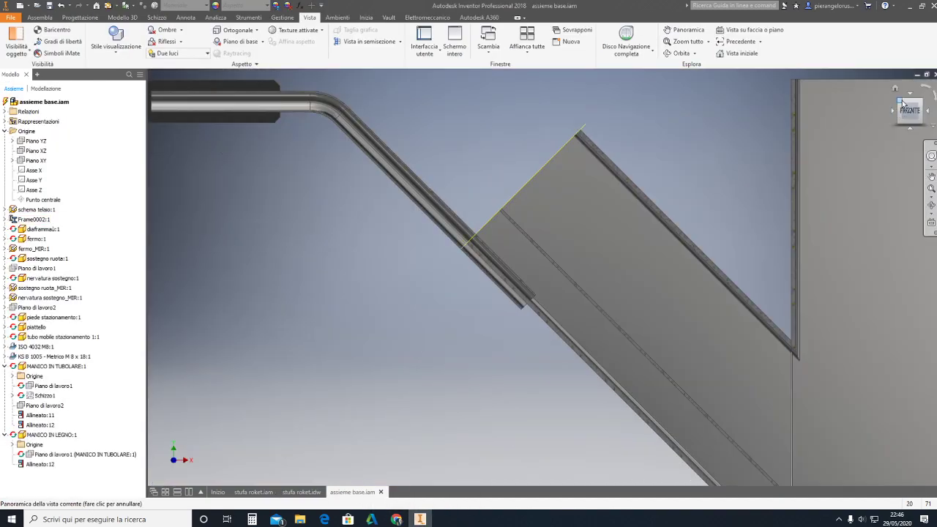
left_click(903, 104)
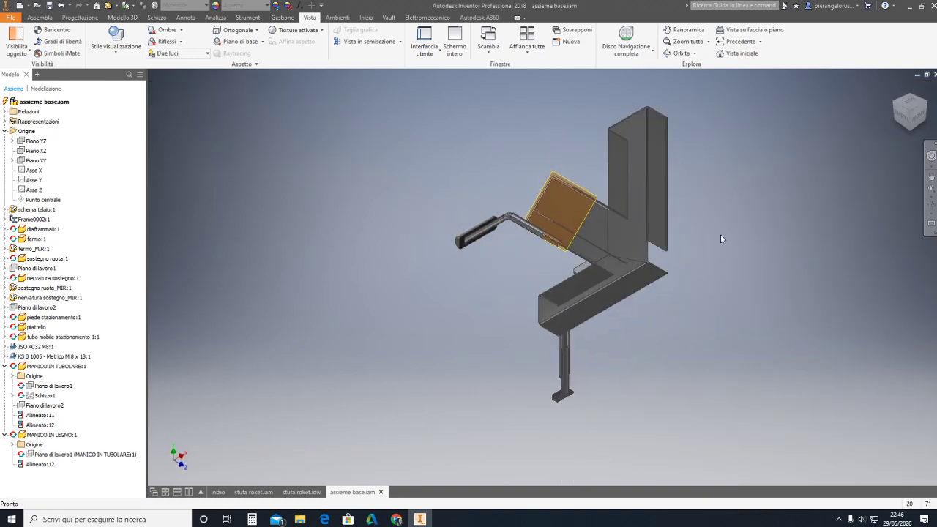
left_click(400, 42)
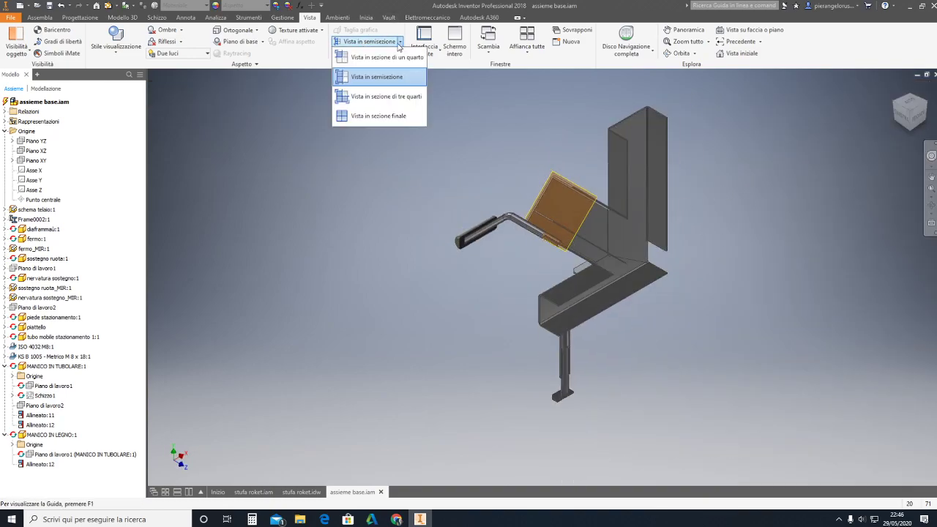
left_click(358, 115)
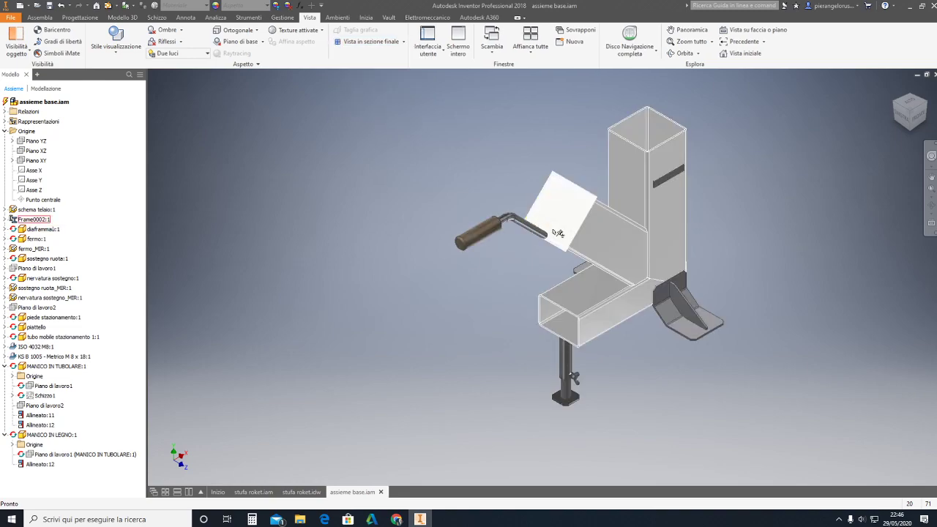
scroll(591, 249, "down", 5)
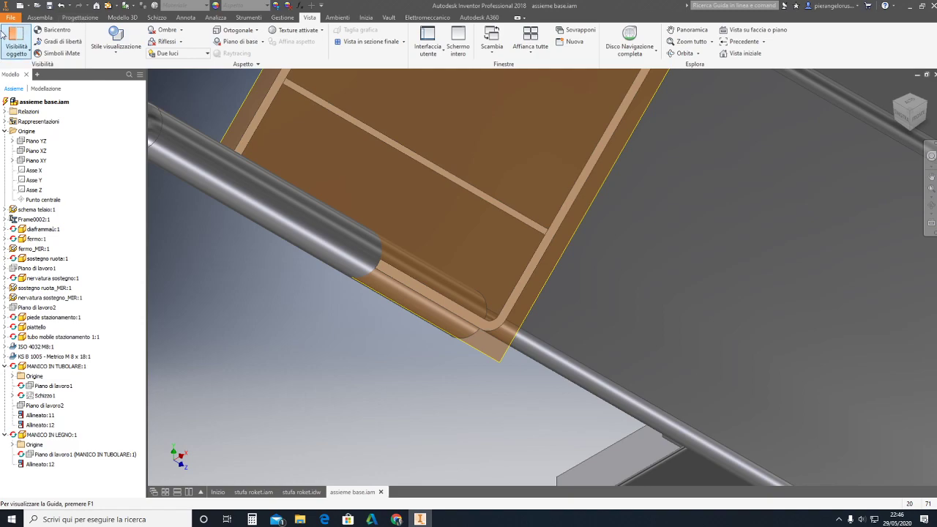
left_click(37, 18)
- Create the in-place part CARDINE anchored to the lid face
left_click(74, 46)
type("CARDINE")
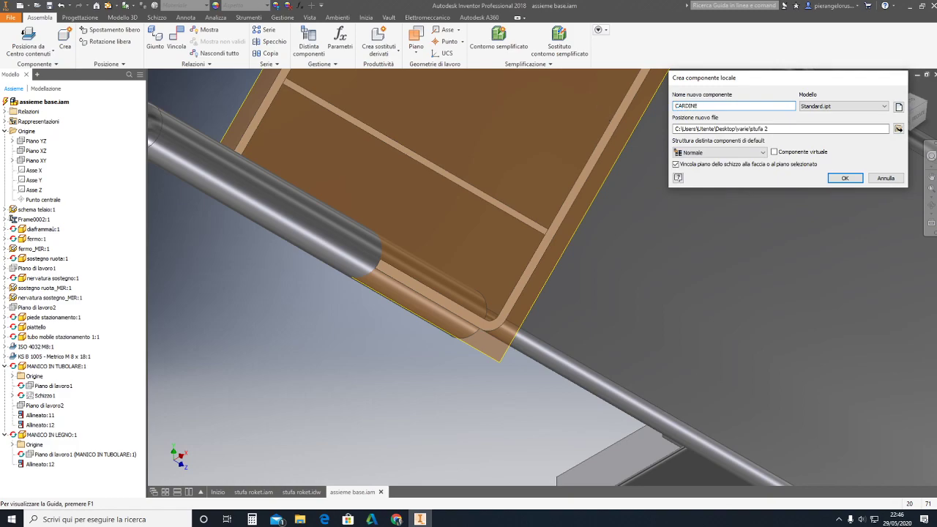
key("Return")
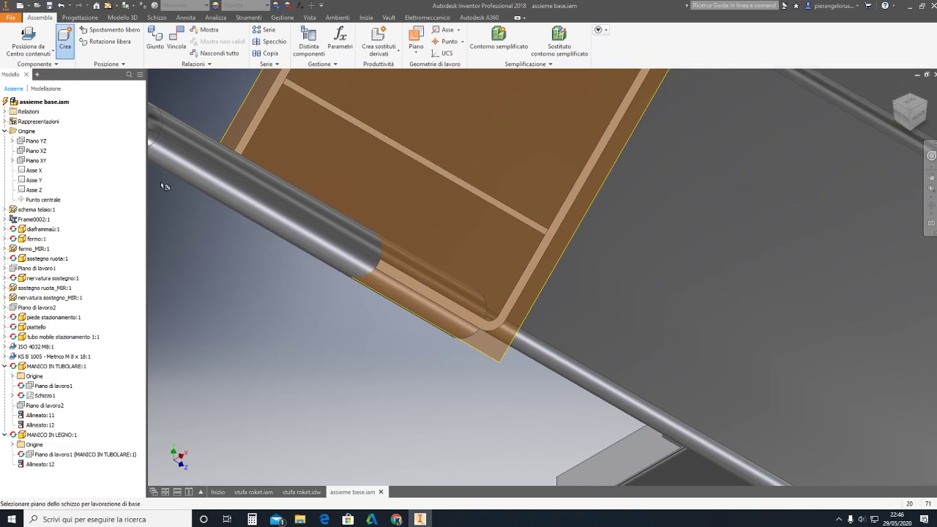
left_click(289, 391)
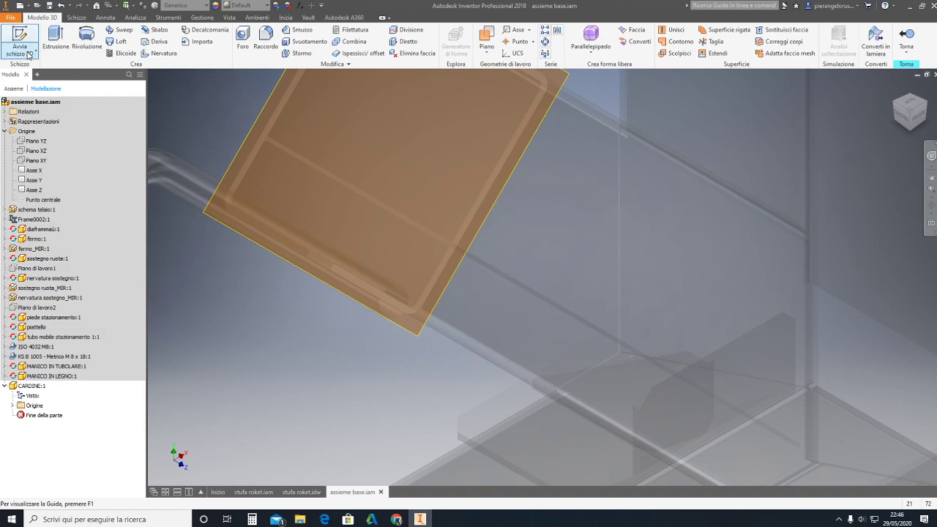
middle_click_drag(469, 307, 524, 339, "shift")
scroll(524, 339, "down", 5)
- Start a 2D sketch on the lid face and turn to the front view
key("s")
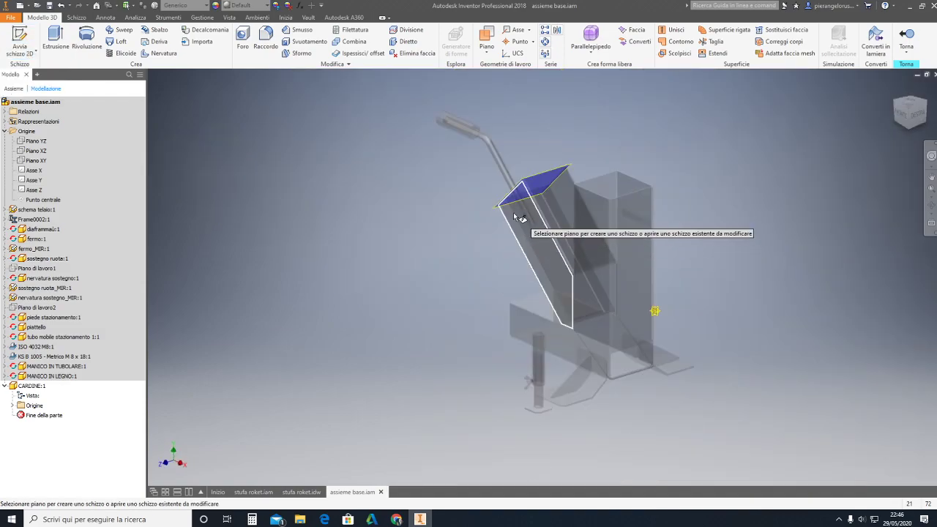
scroll(506, 213, "up", 5)
left_click(508, 191)
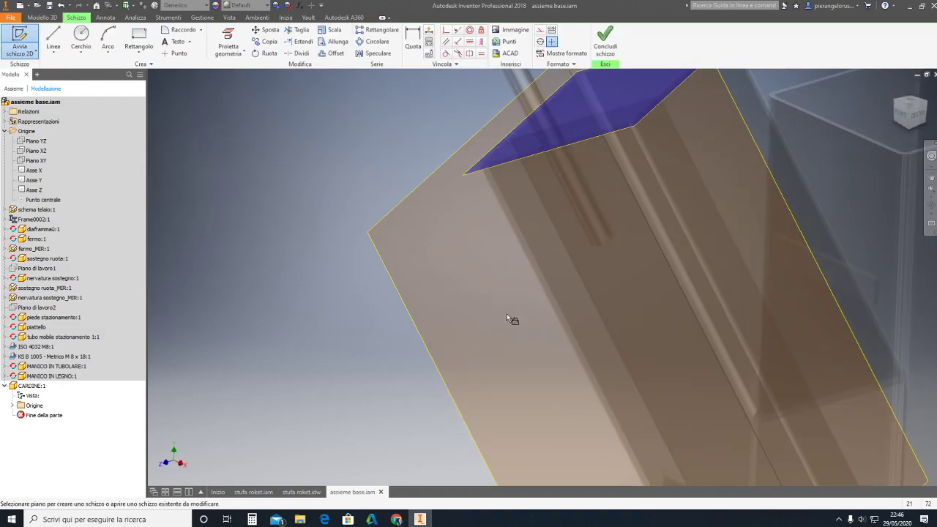
middle_click_drag(540, 314, 589, 373)
left_click_drag(589, 372, 578, 483)
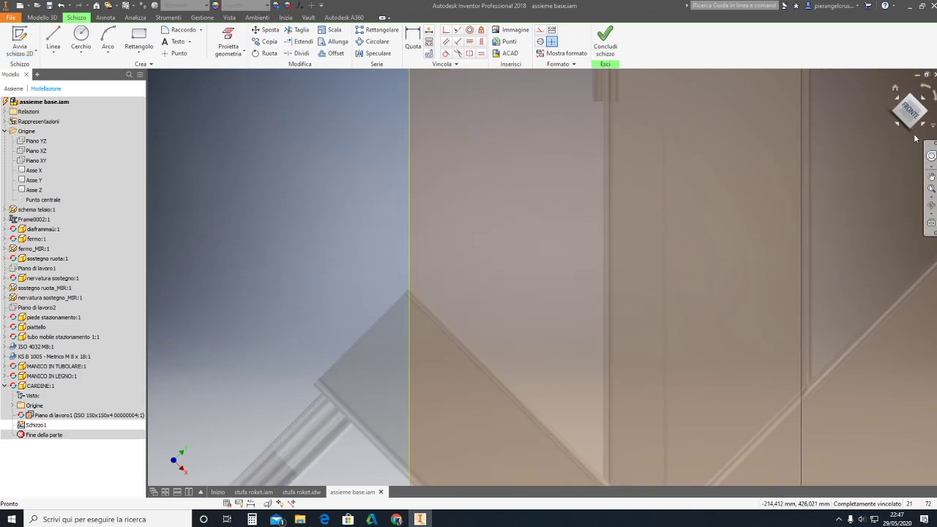
left_click(894, 88)
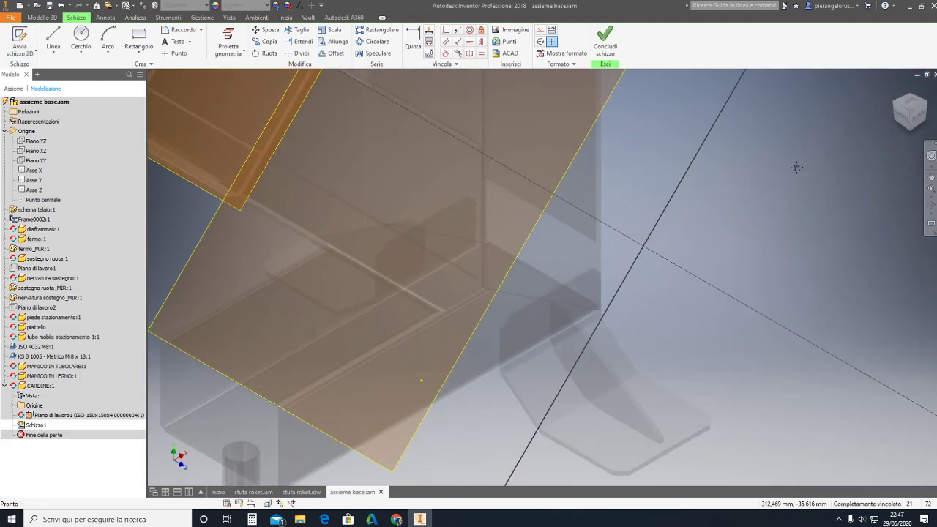
left_click(926, 117)
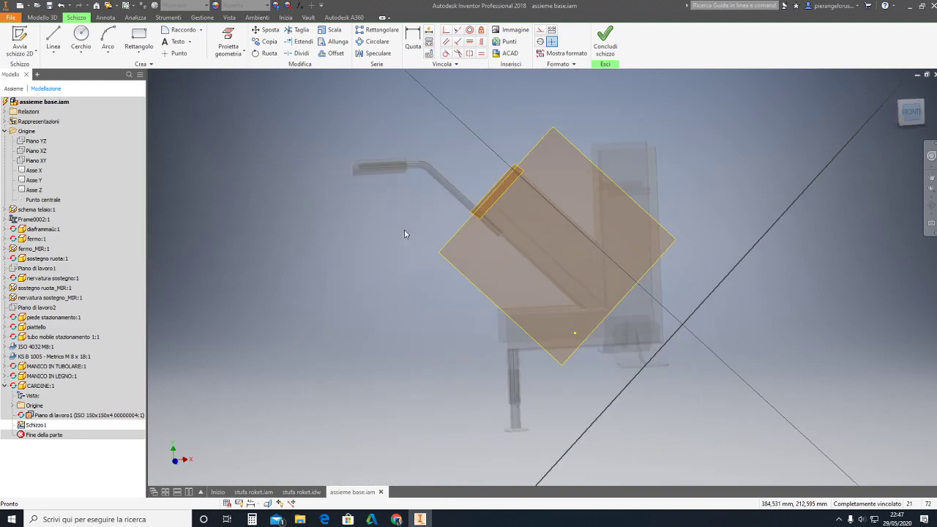
scroll(542, 207, "up", 5)
middle_click_drag(519, 193, 460, 224)
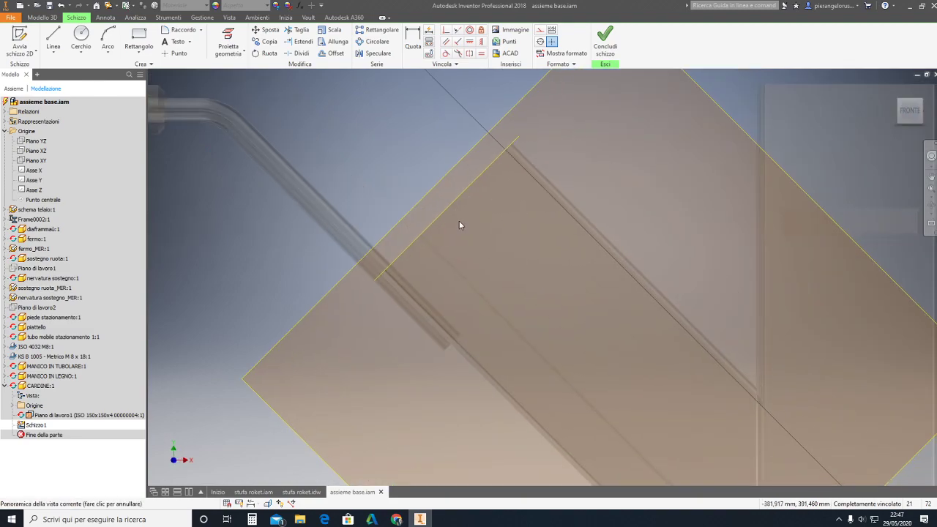
- Project the lid plate's diagonal, upper-left, upper-right and remaining edges into the sketch
left_click(227, 52)
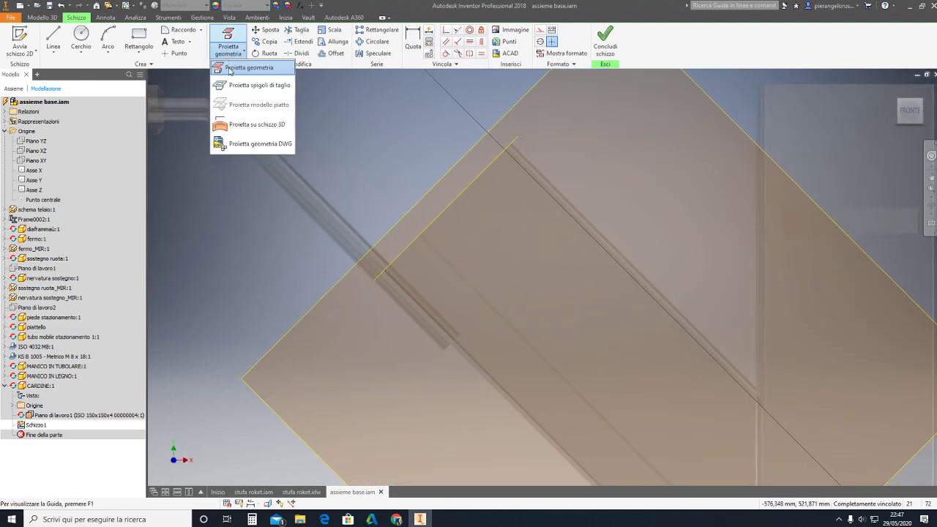
left_click(229, 70)
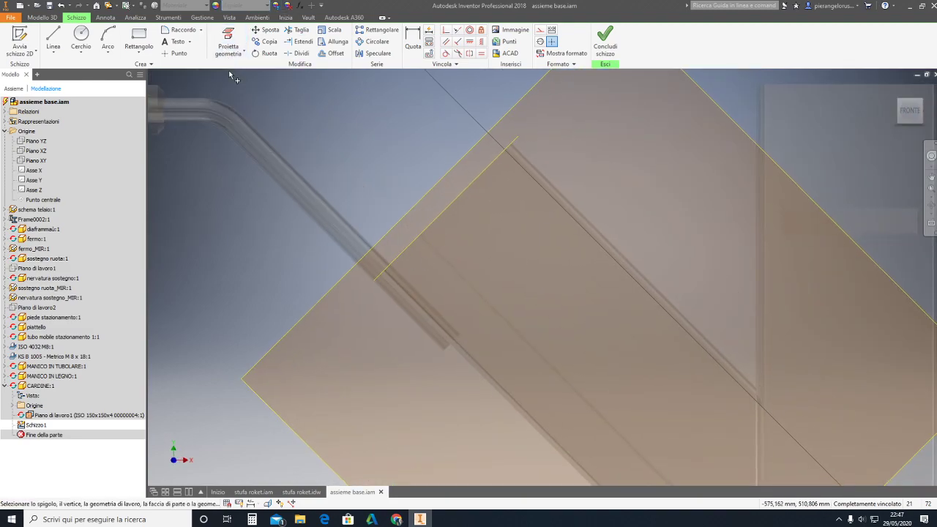
left_click(444, 260)
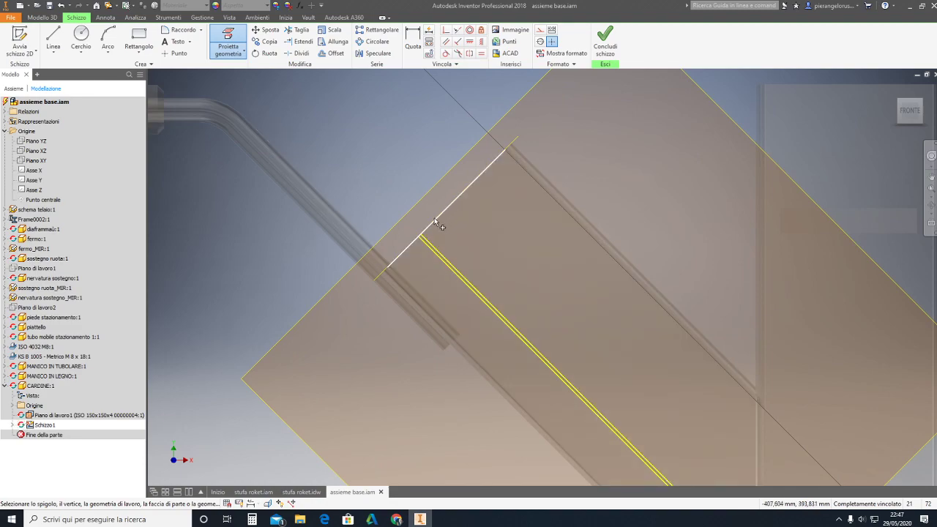
left_click(442, 226)
left_click(483, 374)
left_click(602, 223)
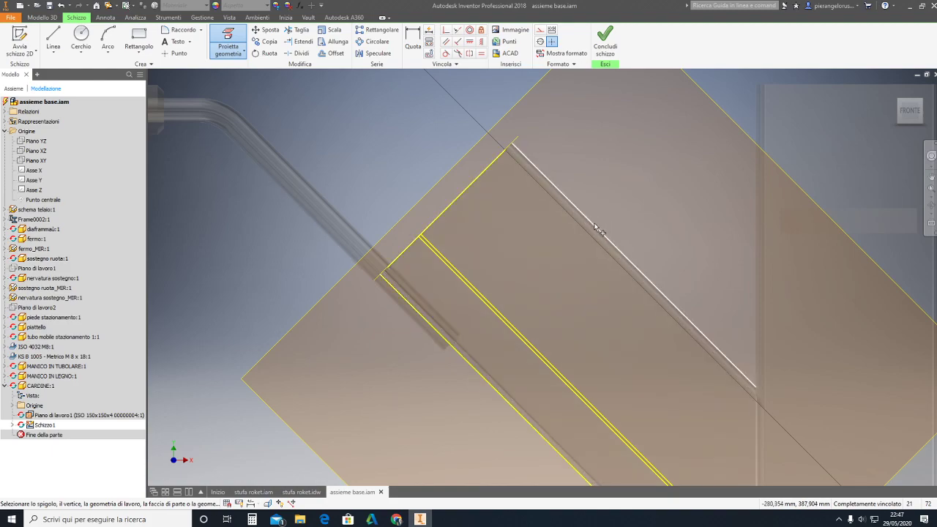
left_click(481, 233)
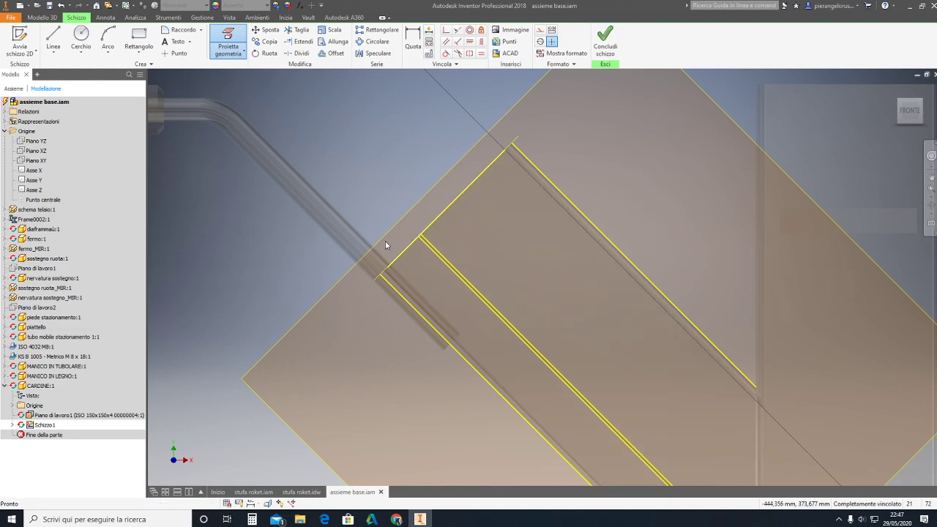
scroll(385, 241, "down", 3)
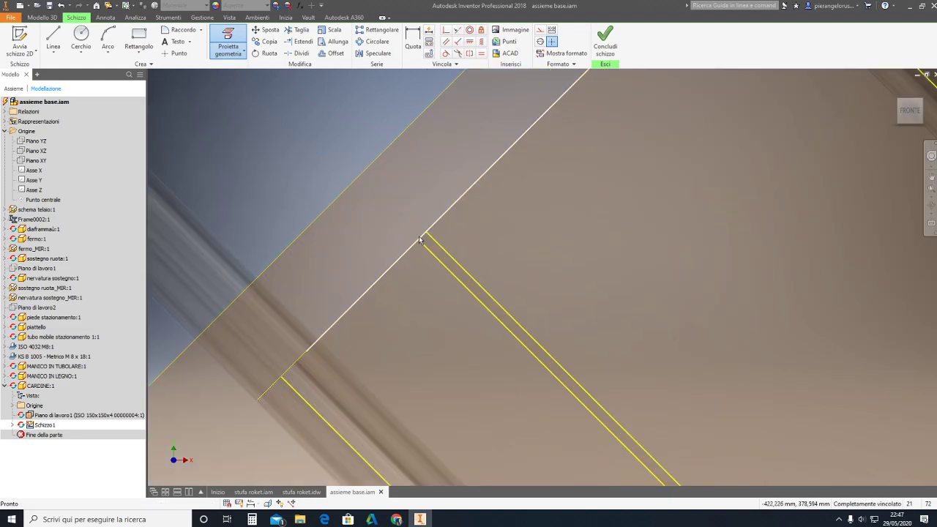
- Draw a Ø10 circle beside the lid corner, tangent to the diagonal lid edge
left_click(79, 34)
left_click(359, 230)
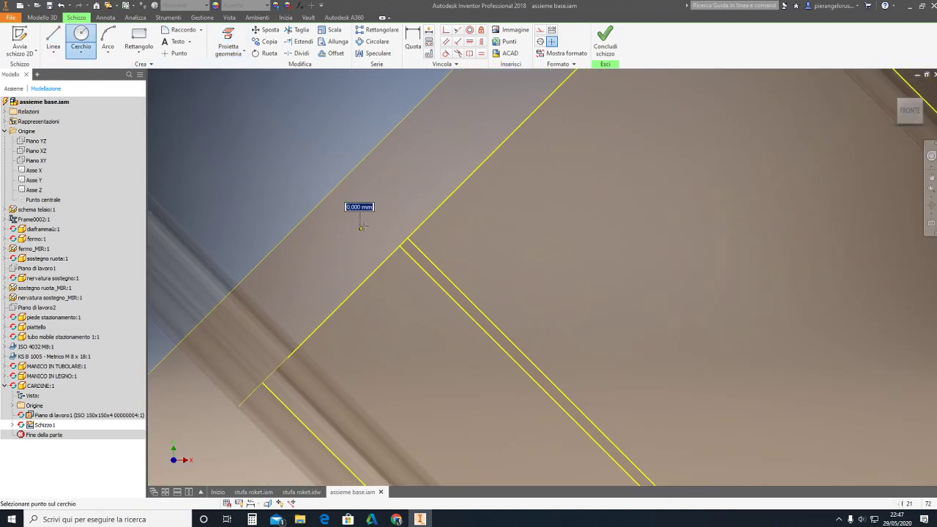
type("10")
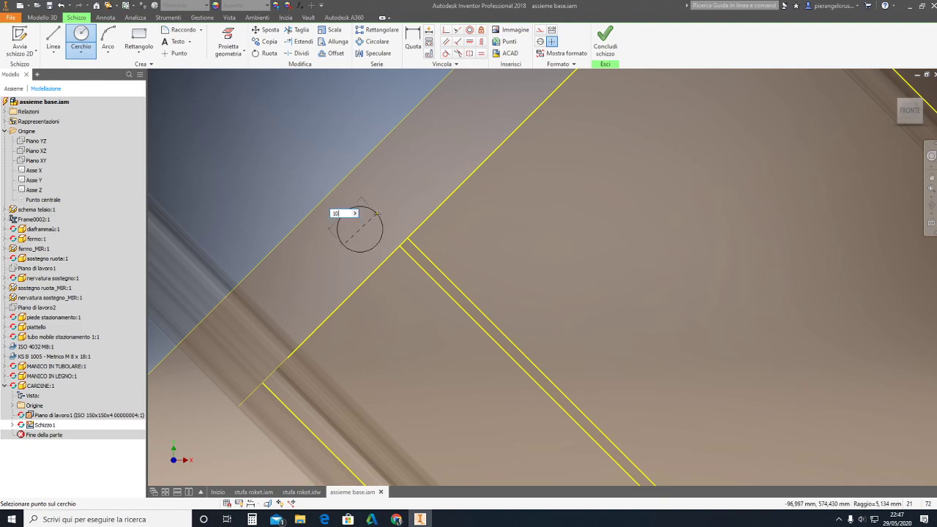
key("Return")
key("Escape")
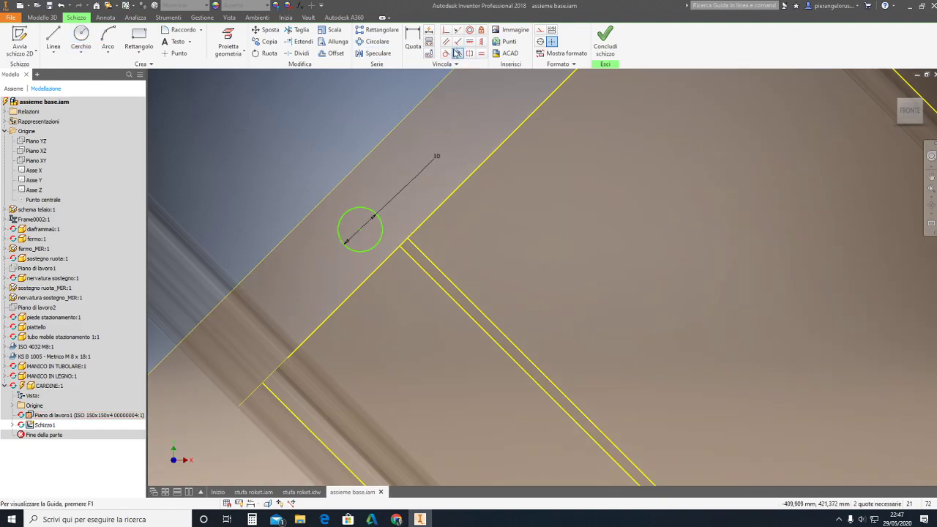
left_click(445, 53)
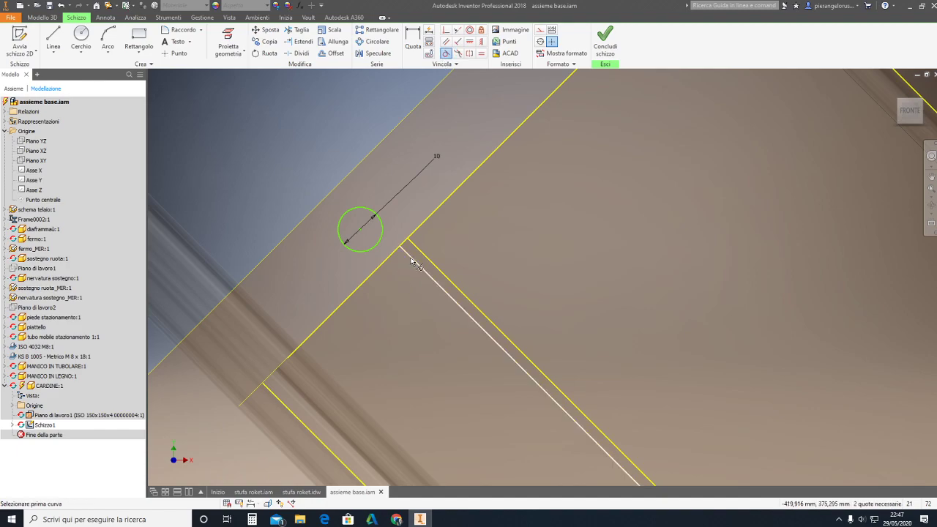
left_click(411, 261)
left_click(380, 235)
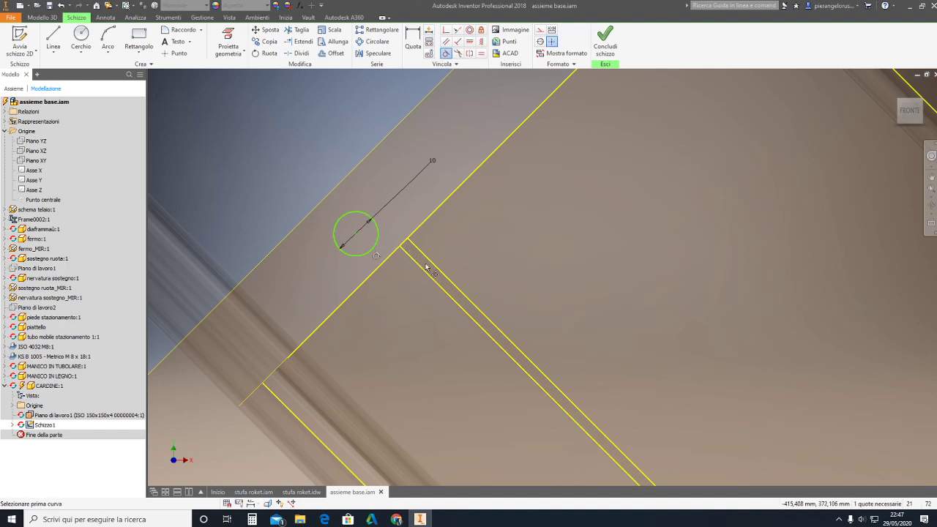
left_click(383, 262)
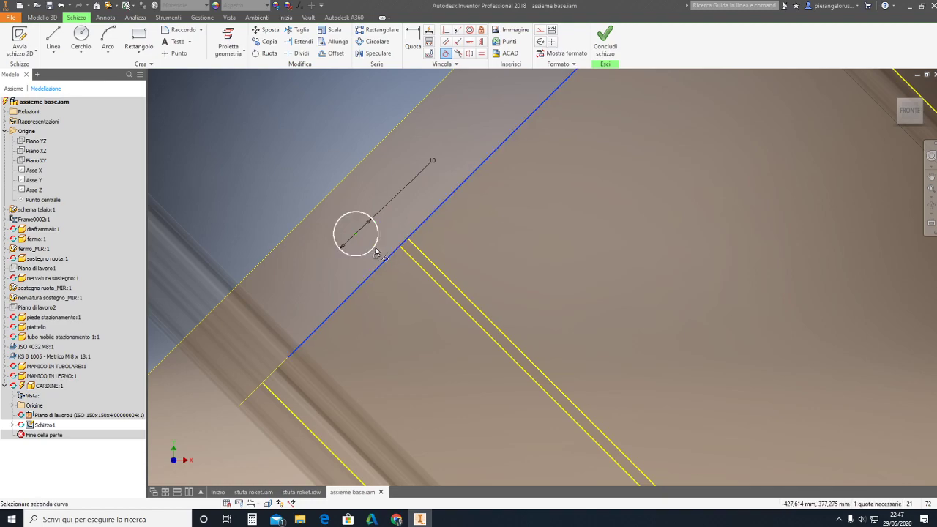
key("Escape")
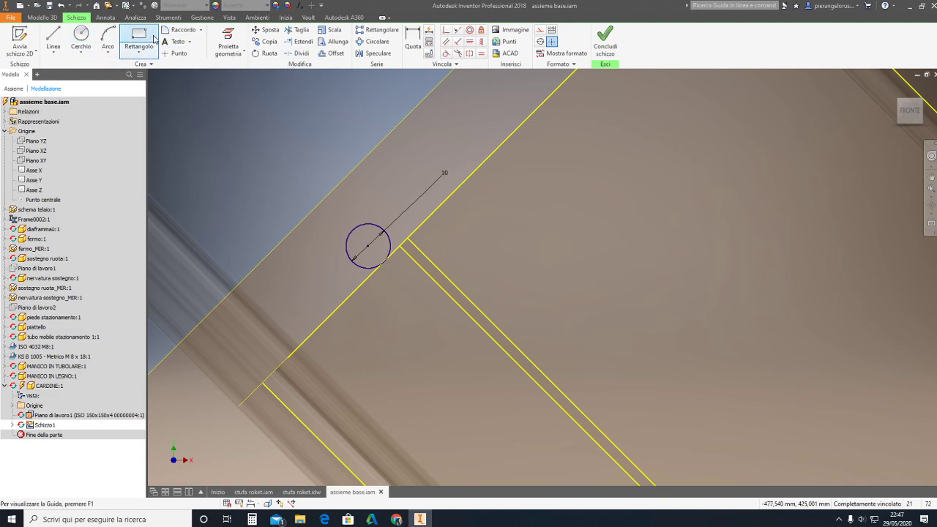
- Draw the slot outline of straight lines closed by a tangent arc around the circle
left_click(53, 36)
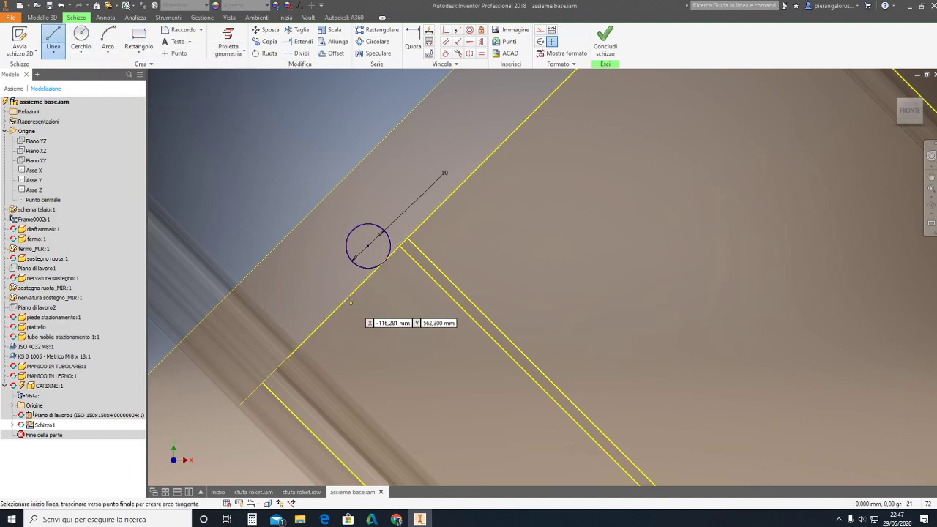
left_click(338, 272)
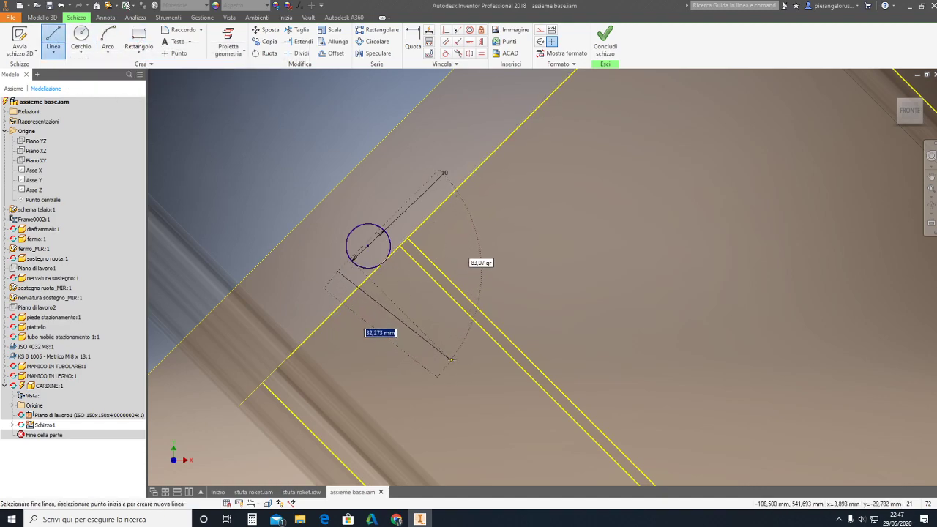
left_click(440, 368)
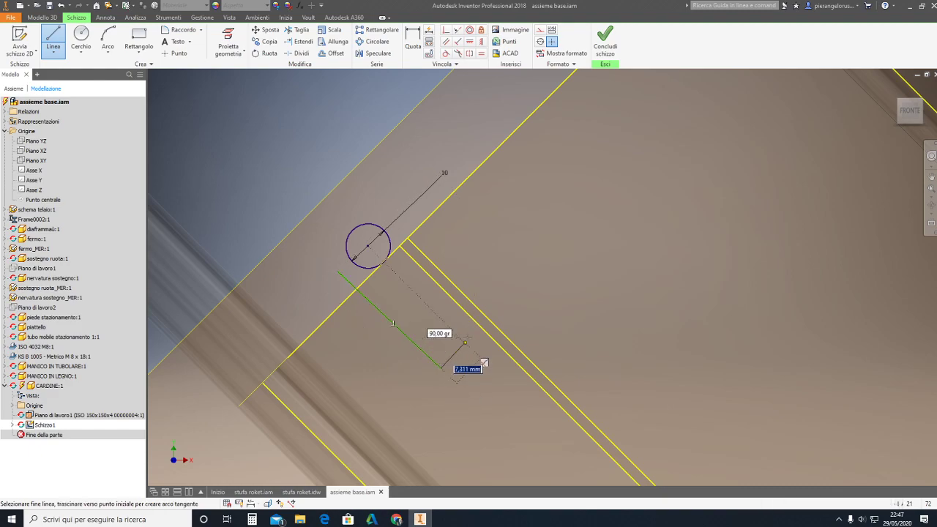
left_click(492, 314)
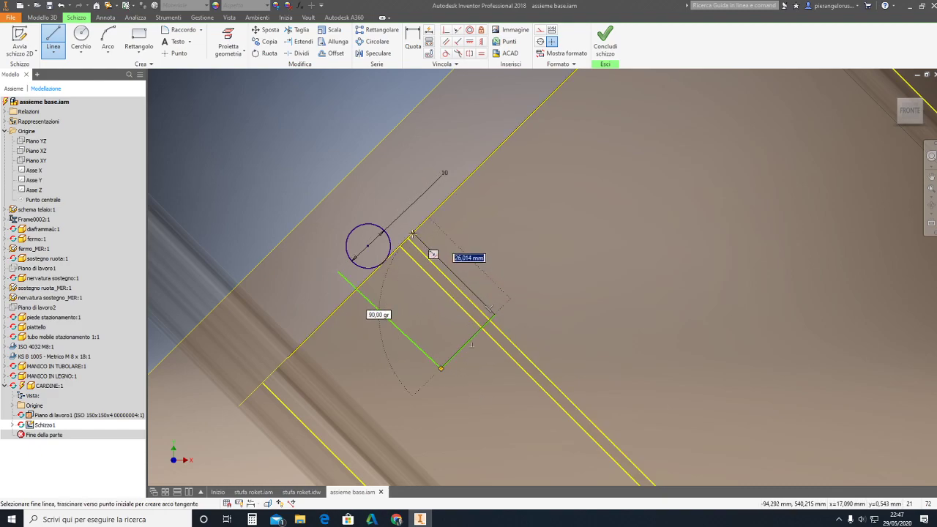
left_click(397, 217)
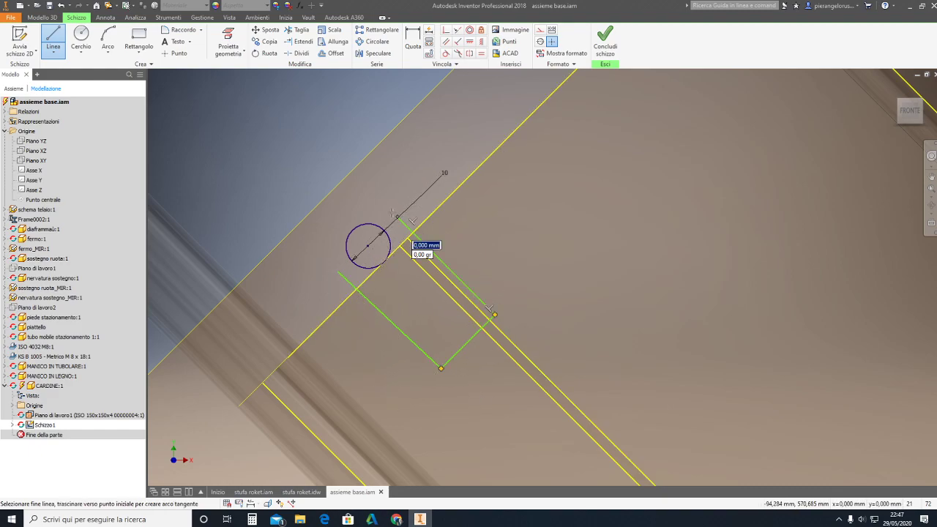
left_click_drag(397, 216, 339, 274)
key("Escape")
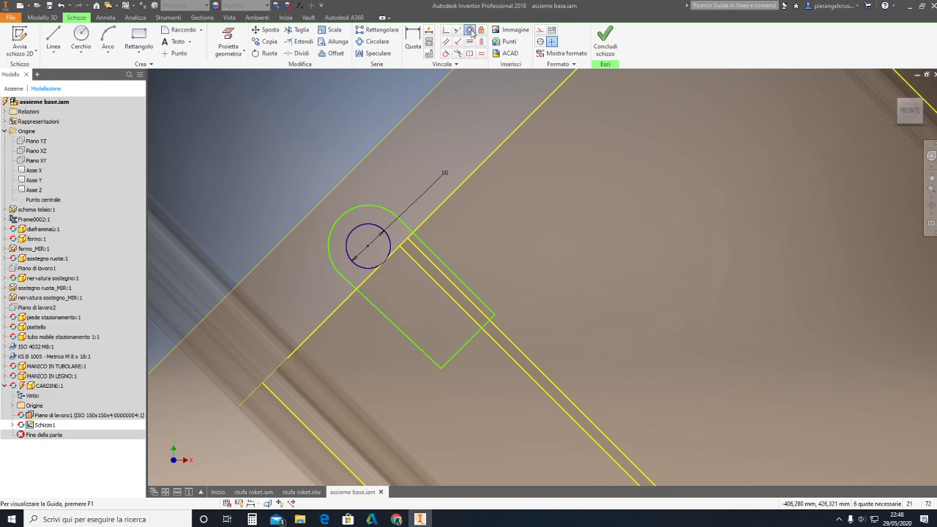
- Try concentric and parallel constraints on the lid edges, dismissing the over-constraint warning
left_click(470, 32)
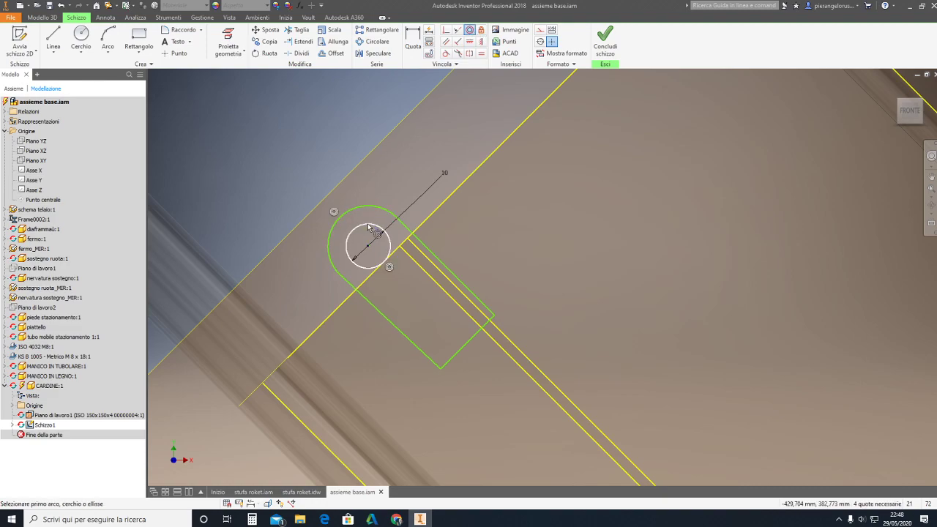
key("Escape")
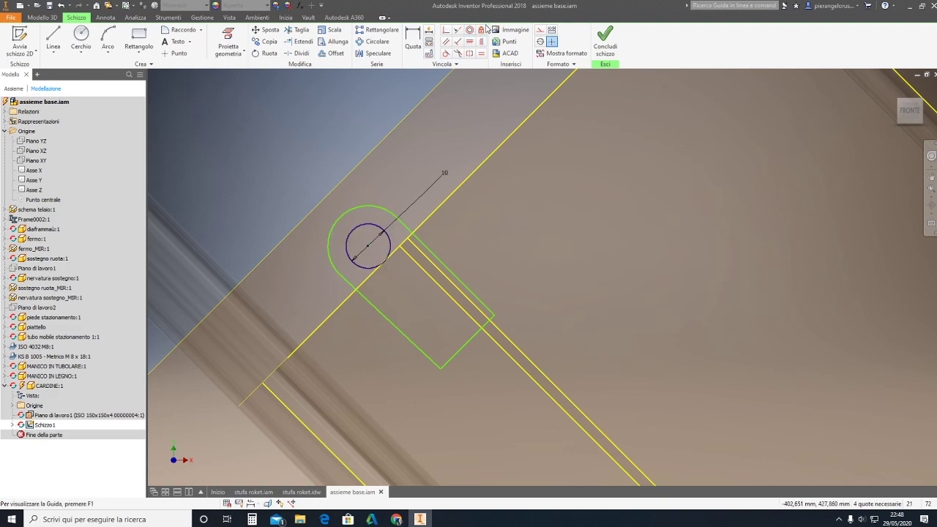
left_click(413, 40)
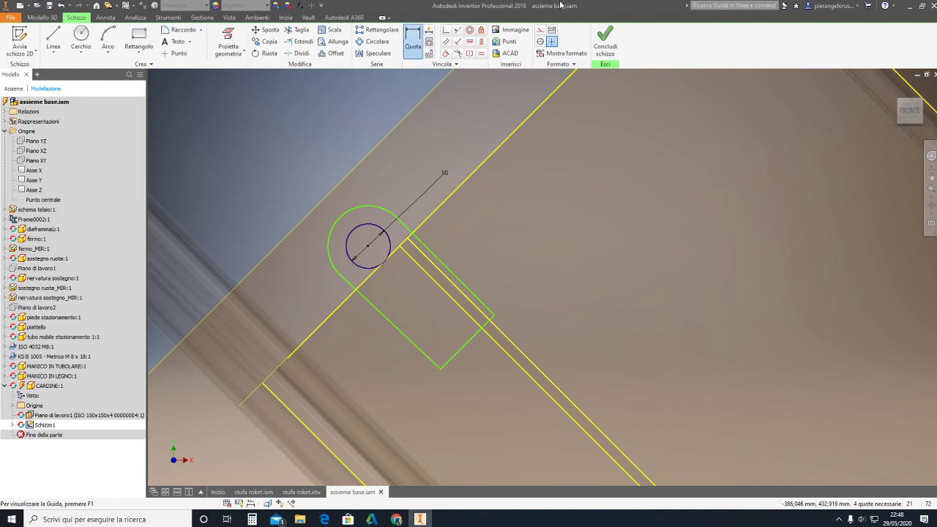
left_click(445, 42)
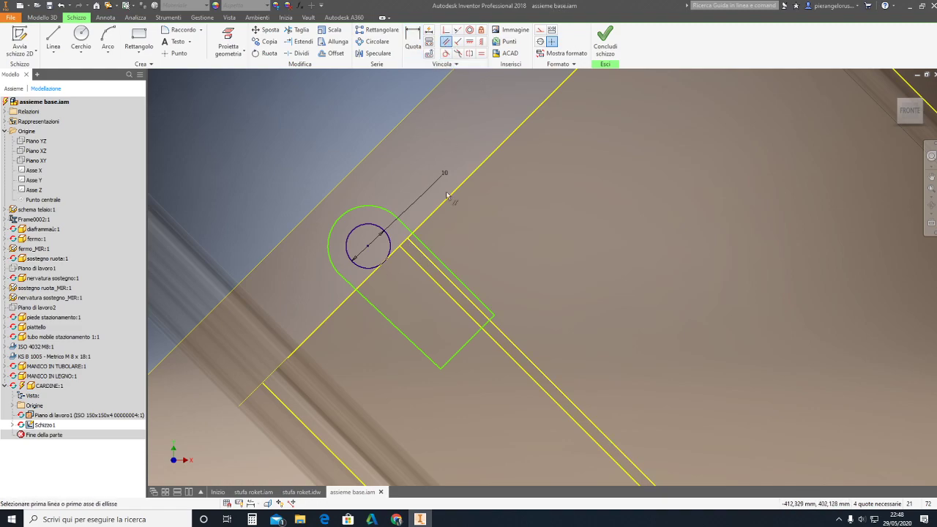
left_click(452, 284)
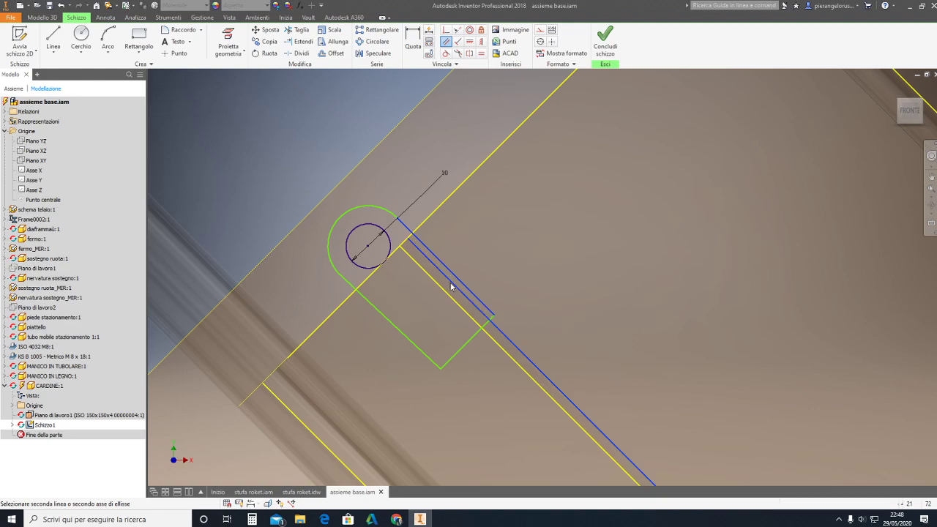
left_click(450, 285)
left_click(214, 90)
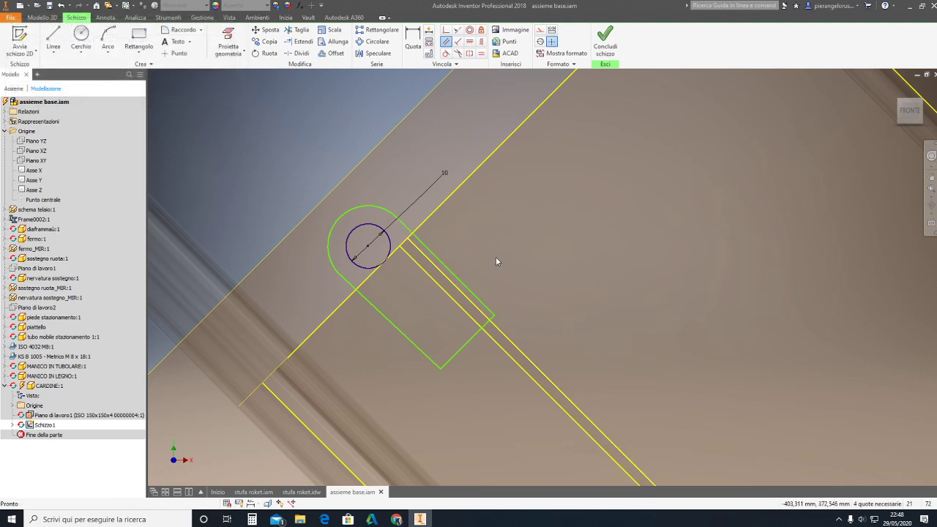
- Make the slot's two long sides parallel; the arc's tangency already exists
left_click(446, 41)
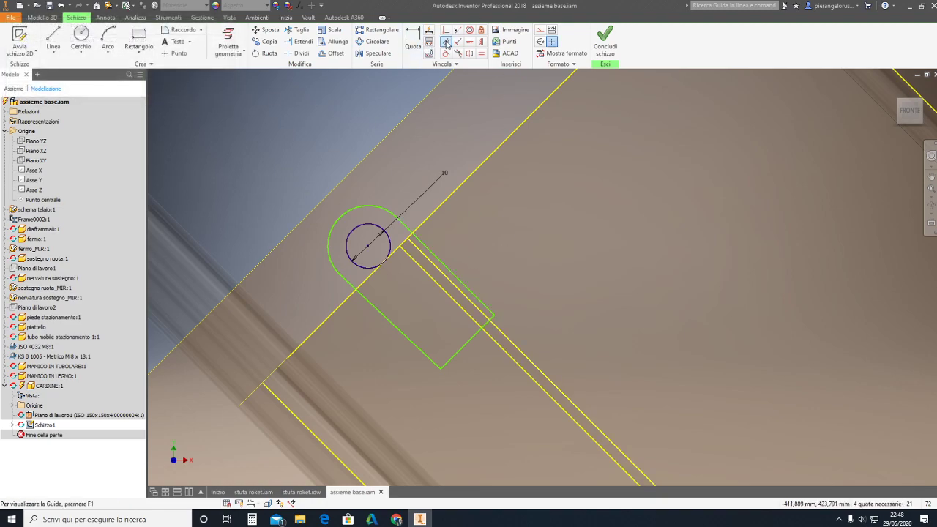
left_click(437, 257)
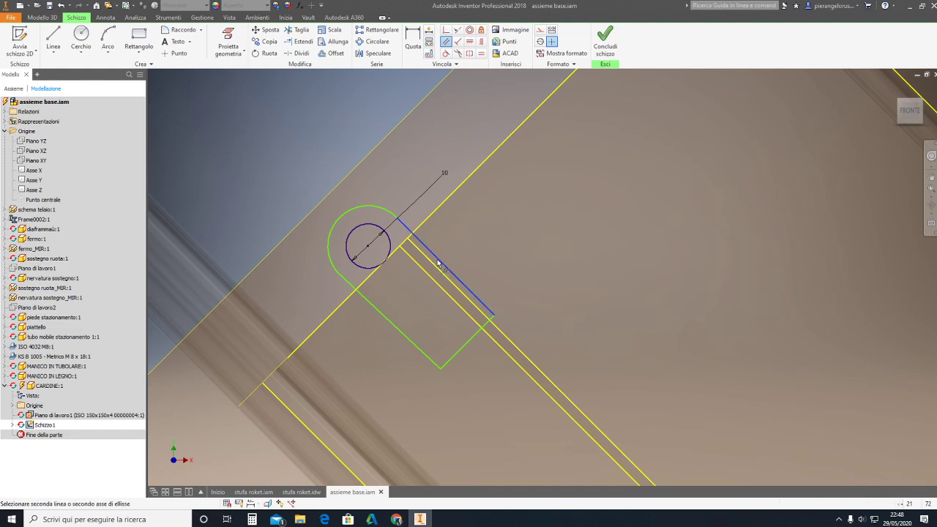
left_click(394, 326)
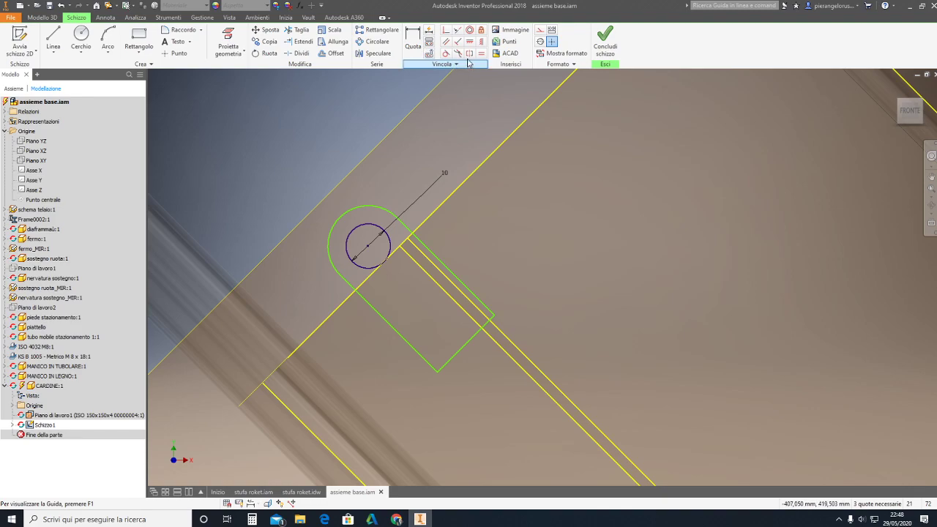
left_click(446, 54)
left_click(381, 210)
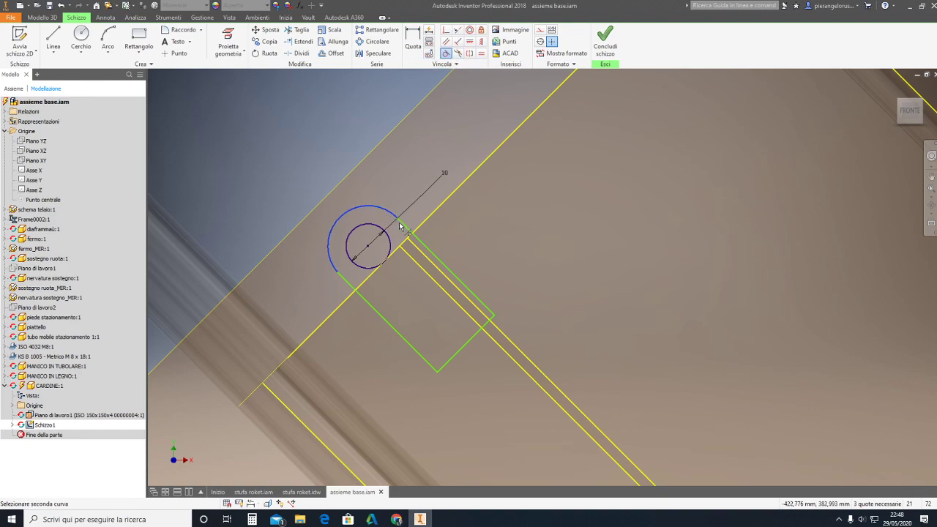
left_click(446, 267)
left_click(222, 91)
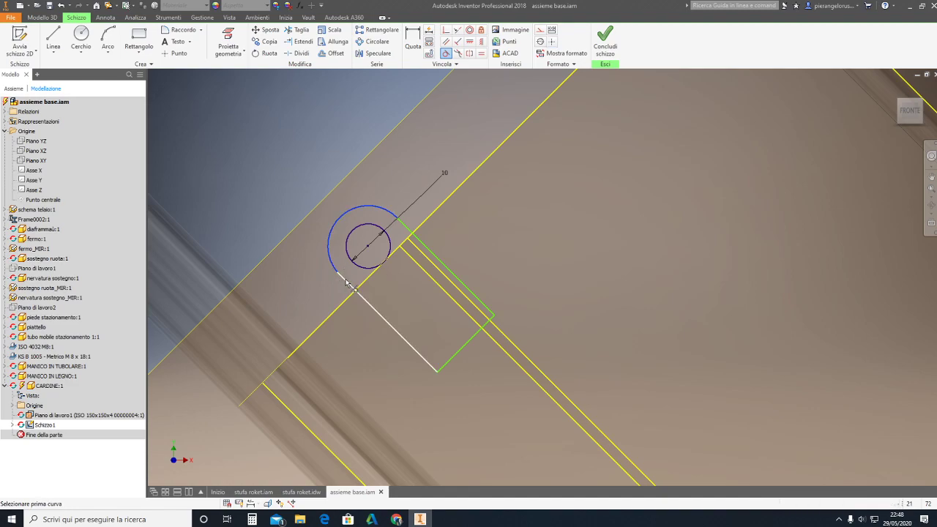
key("Escape")
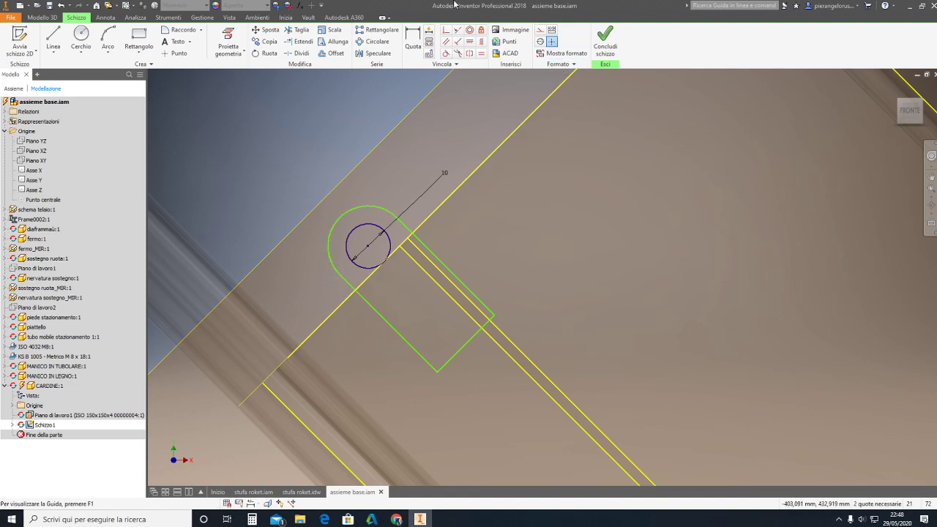
left_click(413, 38)
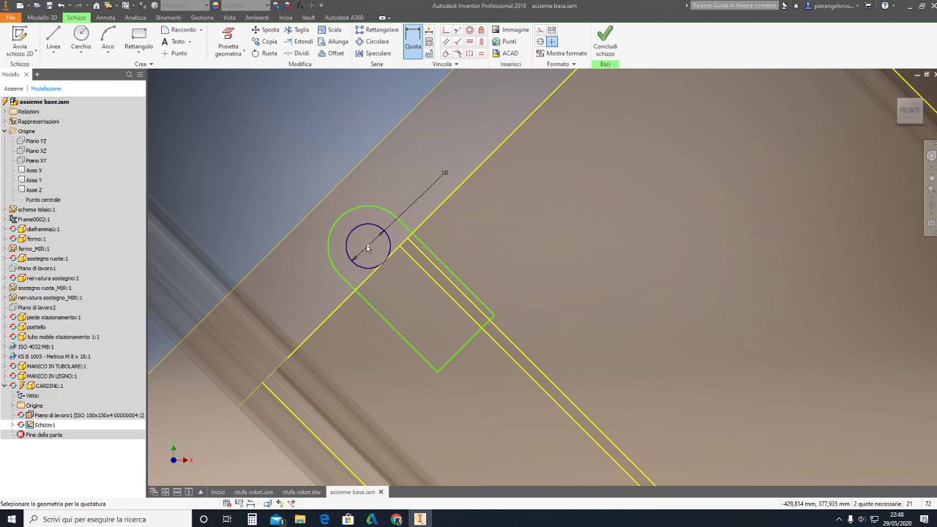
- Dimension the slot width to 25 and its length to 20, then finish the sketch
left_click(471, 340)
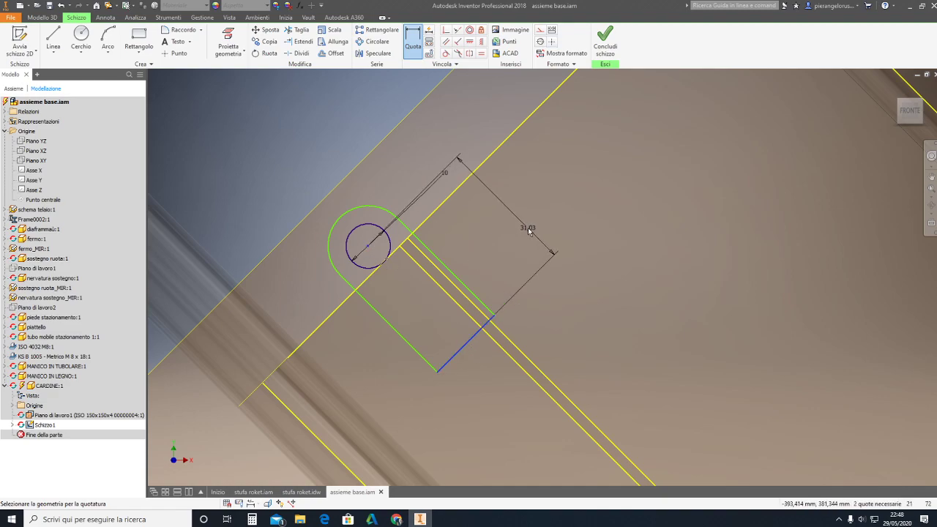
left_click(539, 234)
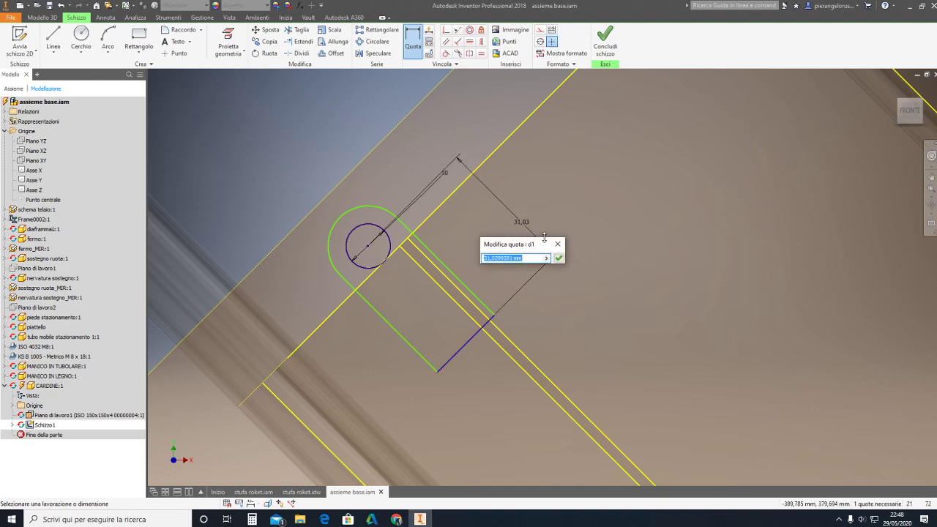
type("25")
key("Return")
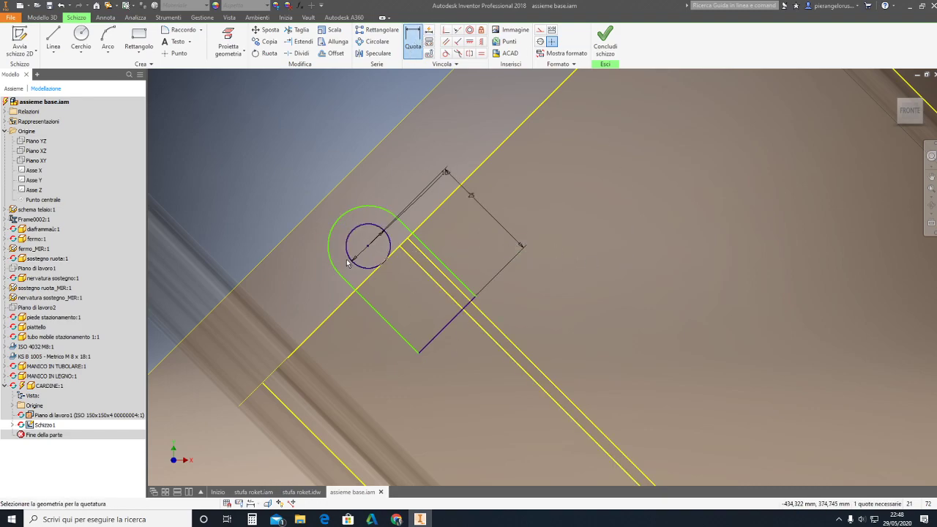
left_click(461, 284)
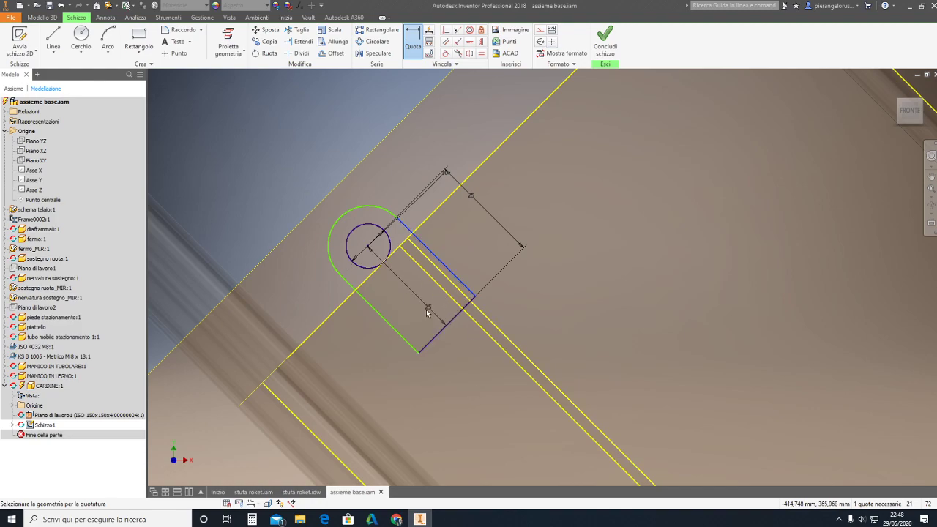
left_click(405, 338)
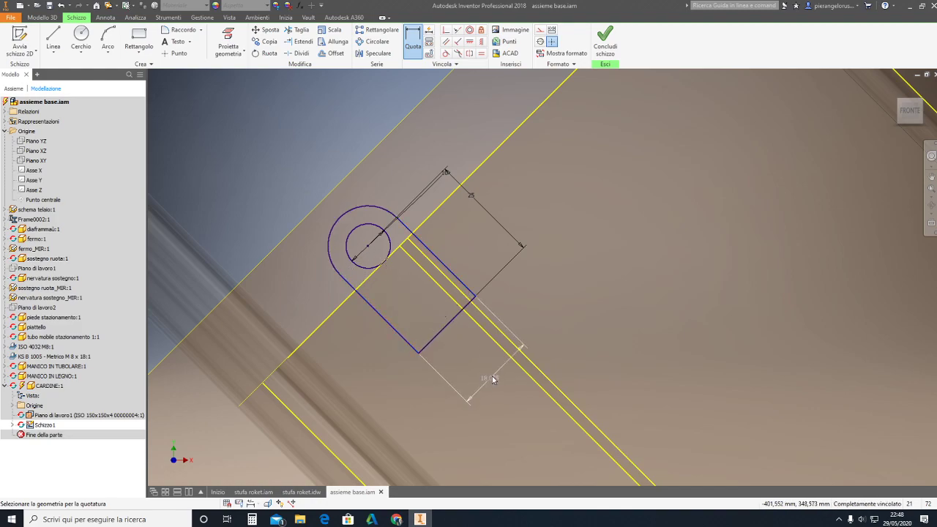
left_click(489, 379)
type("20")
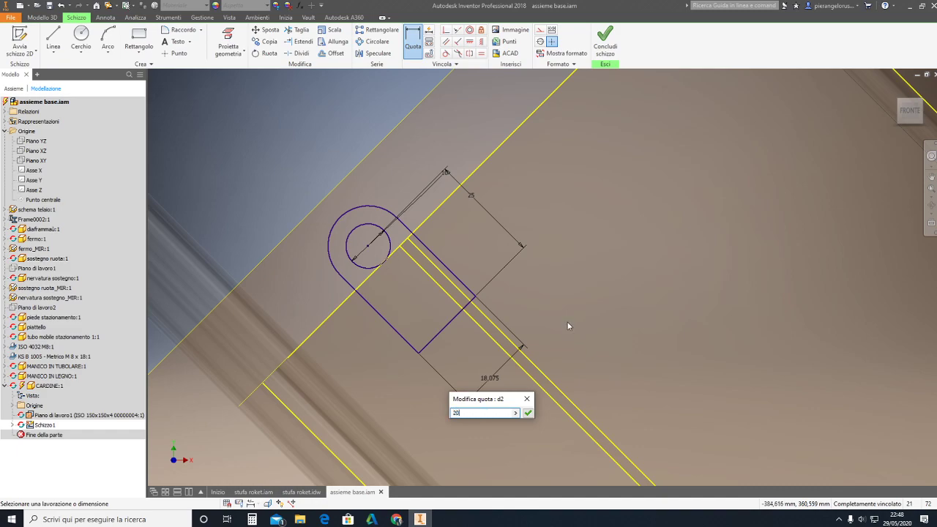
key("Return")
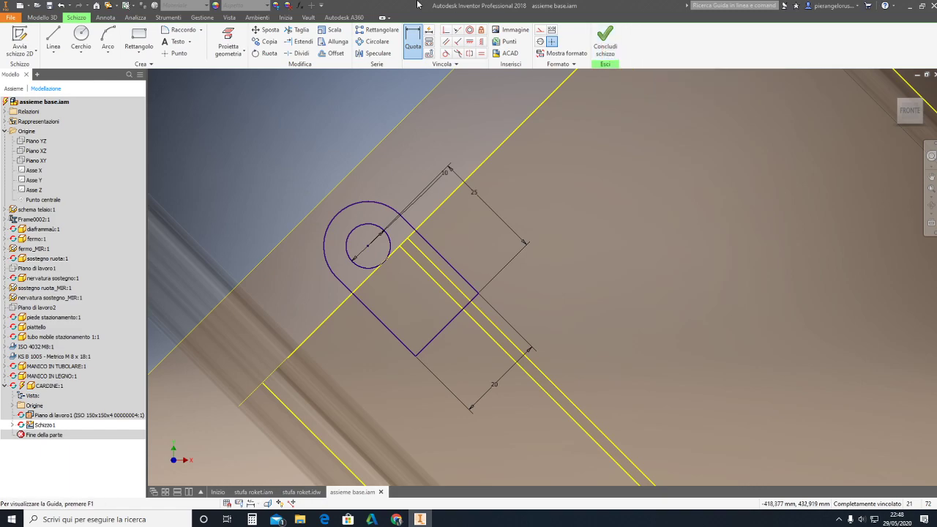
left_click(600, 42)
- Extrude the slot profile 2.5 mm into the hinge leaf and return to the assembly
left_click(609, 49)
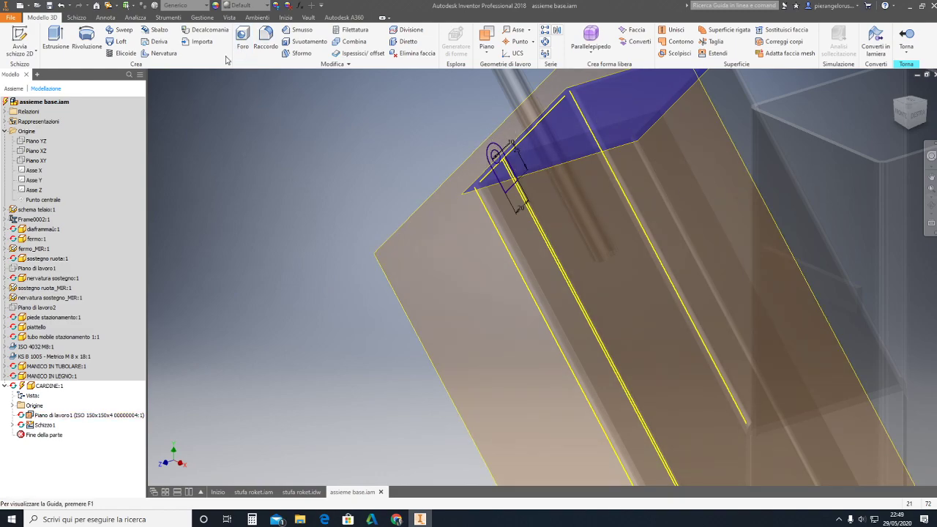
left_click(55, 37)
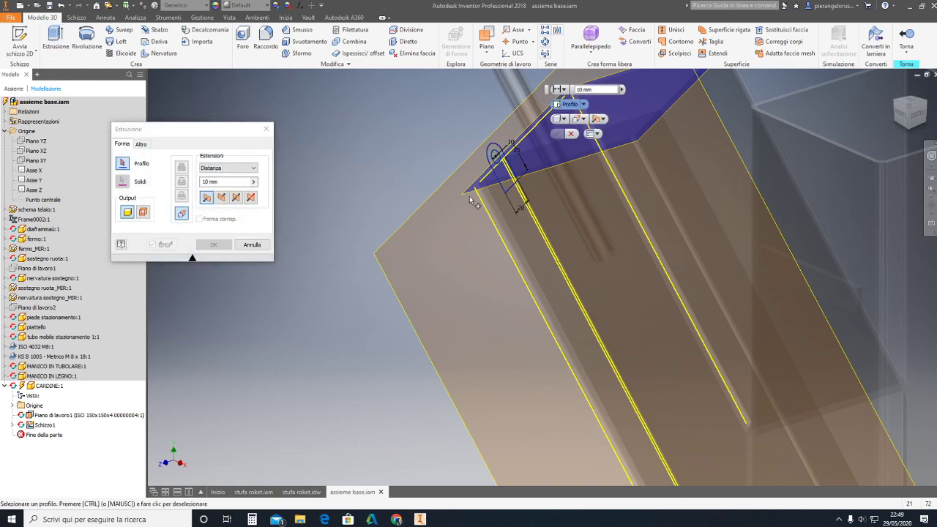
left_click(504, 185)
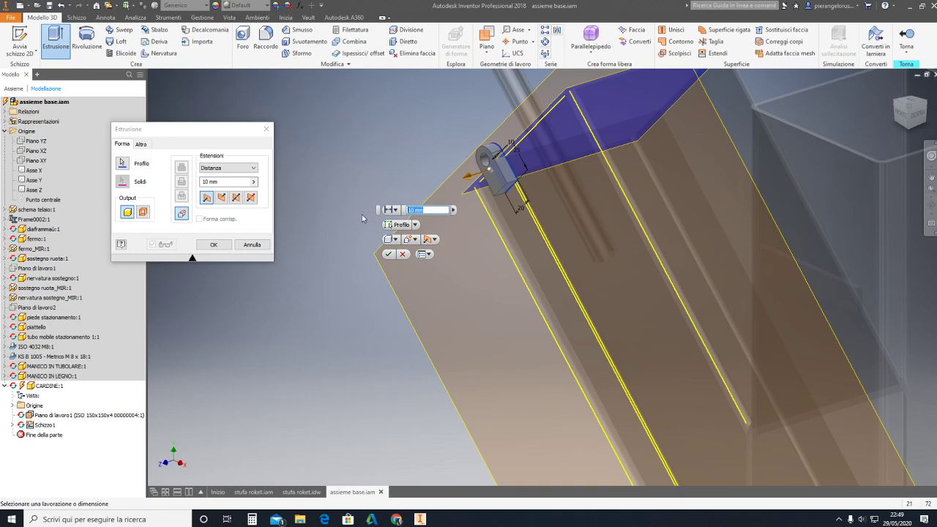
type("2.5")
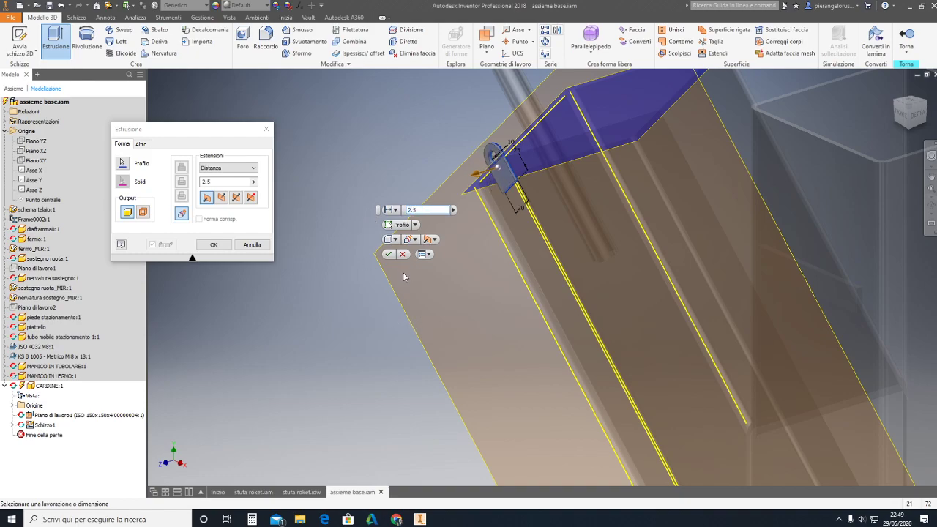
left_click(388, 254)
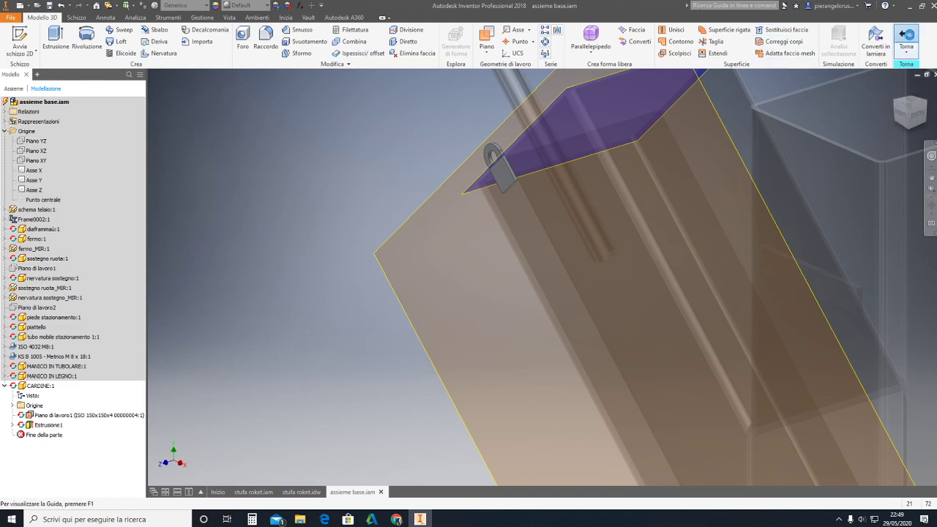
left_click(906, 36)
- Frame the lid and hinge, hide Piano di lavoro1 via Visibilità, and edit CARDINE:1 in place
middle_click_drag(520, 187, 370, 257)
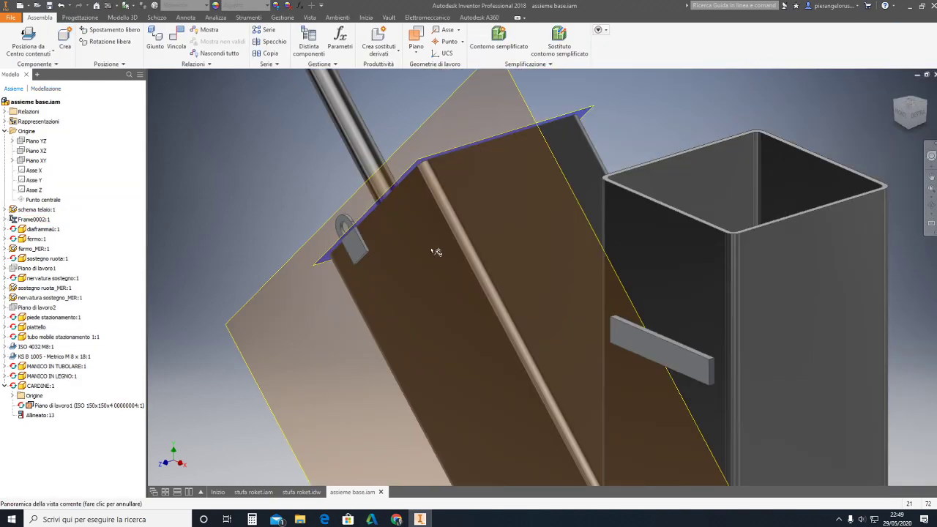
left_click(894, 88)
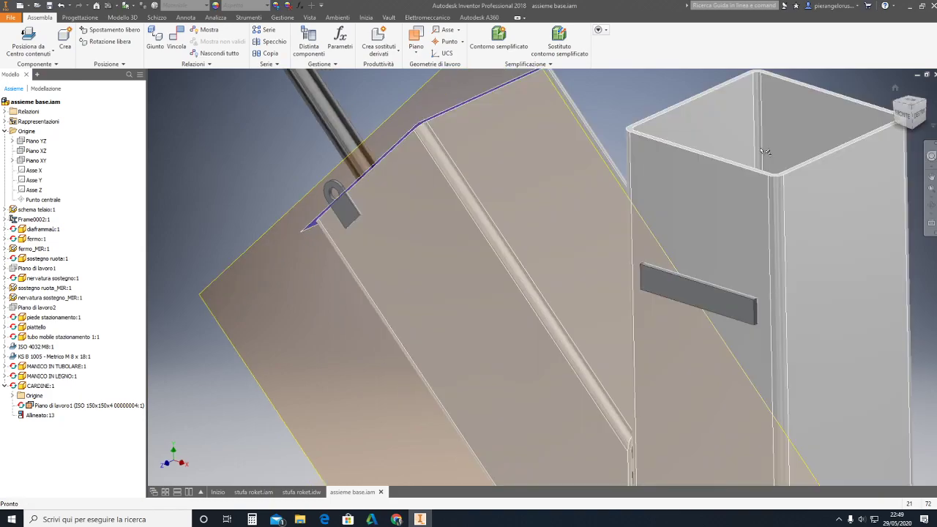
scroll(480, 275, "down", 2)
middle_click_drag(480, 275, 536, 286)
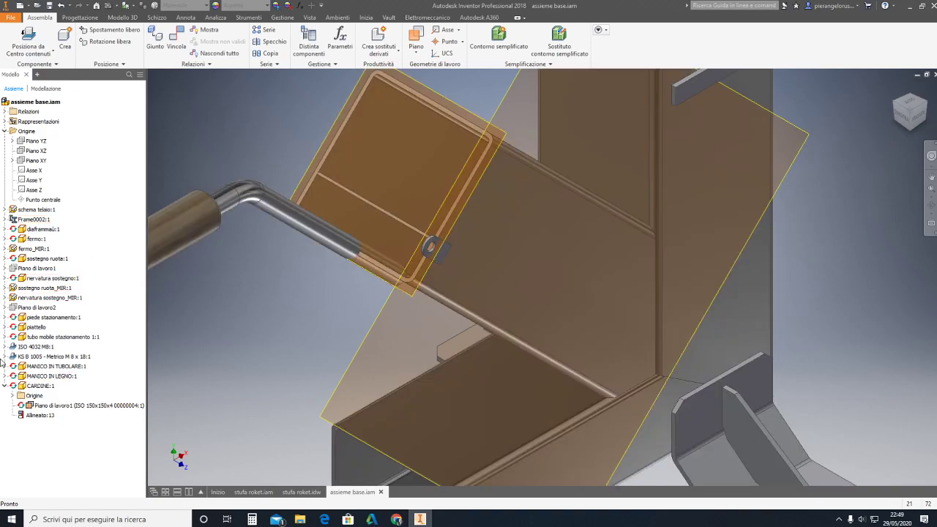
right_click(31, 404)
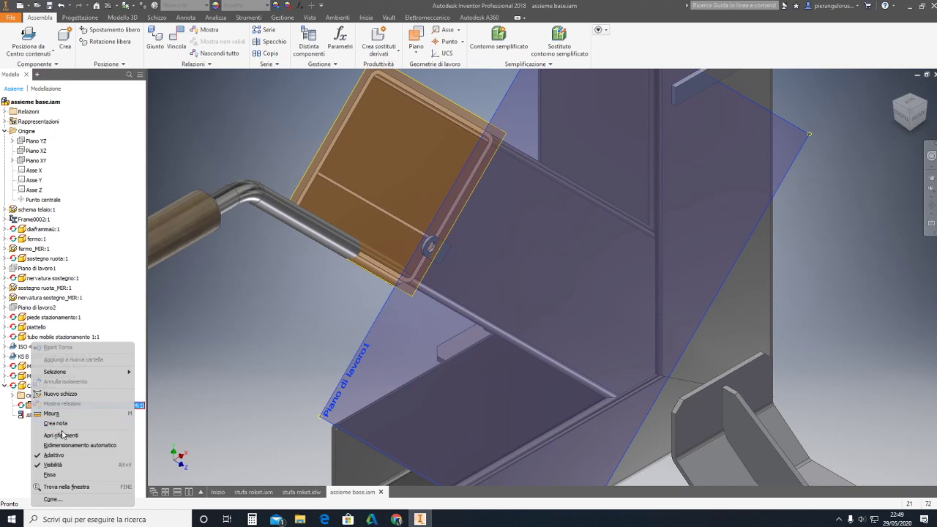
left_click(57, 465)
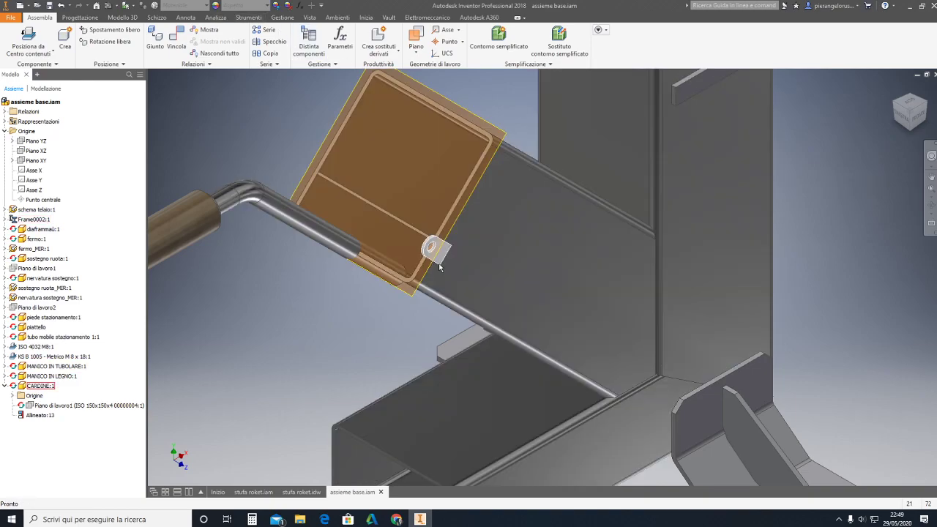
double_click(438, 265)
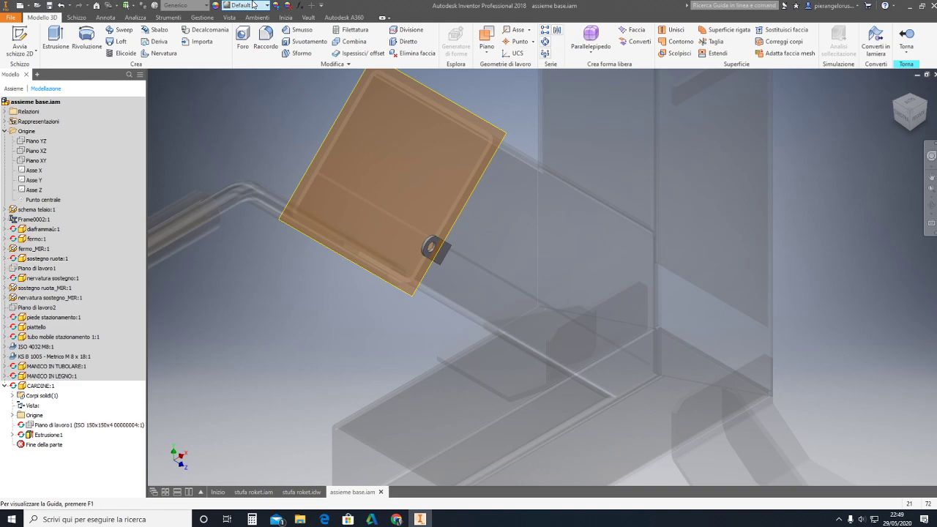
- Assign Acciaio inossidabile to the hinge, then briefly enter and leave Frame0002:1 editing
left_click(187, 6)
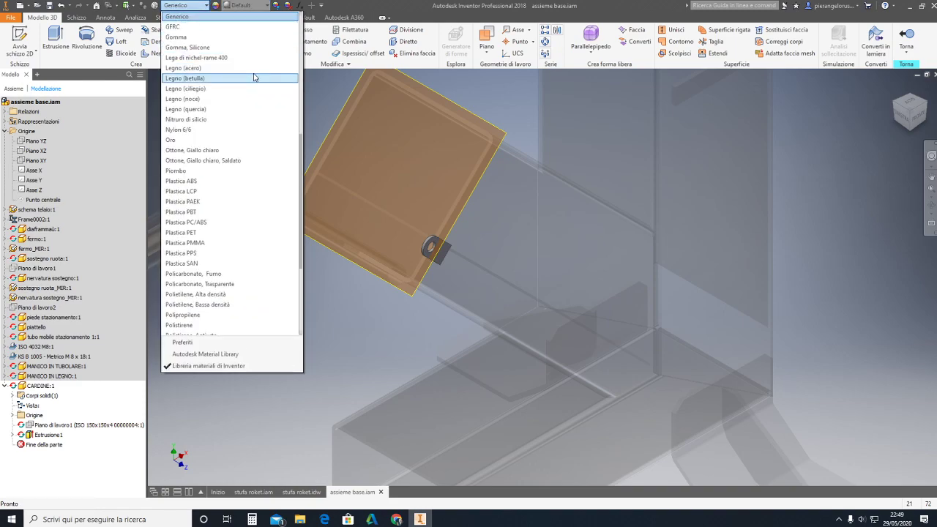
scroll(253, 73, "up", 6)
scroll(252, 58, "up", 3)
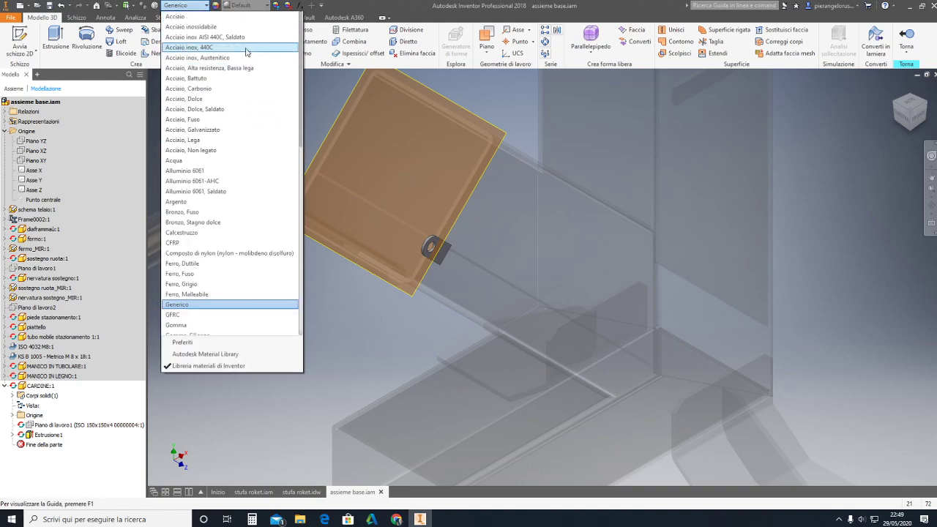
left_click(181, 28)
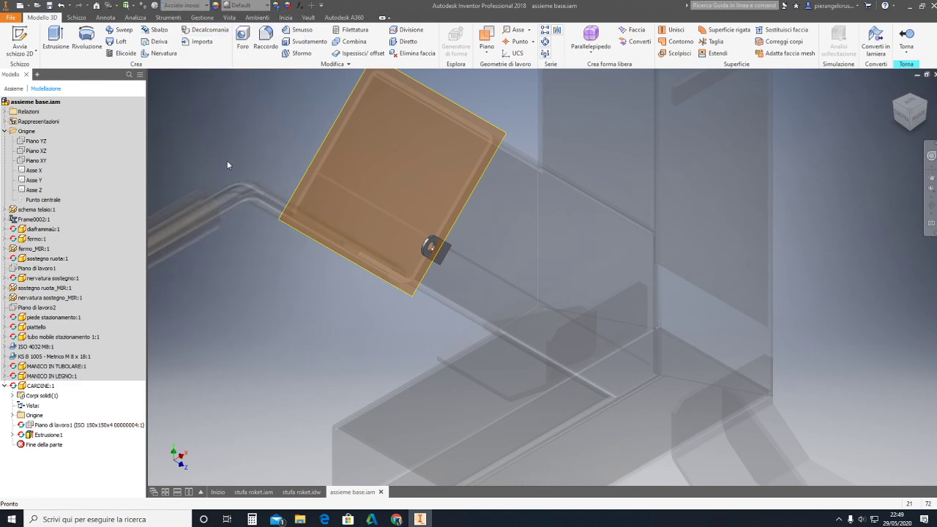
left_click(906, 38)
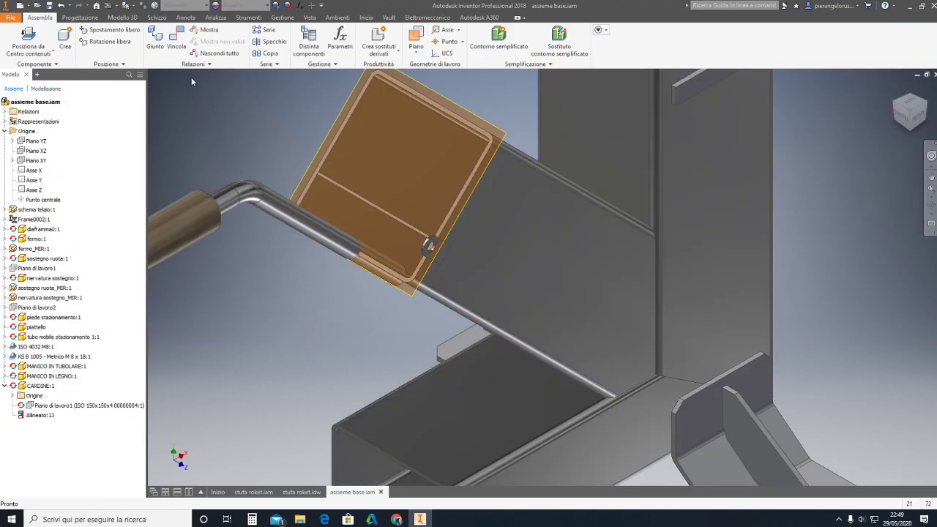
left_click(511, 285)
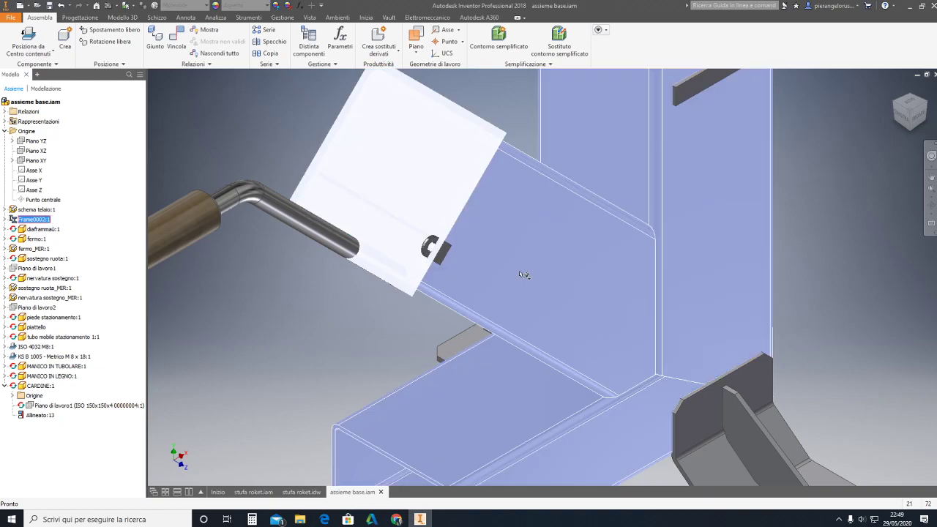
double_click(524, 274)
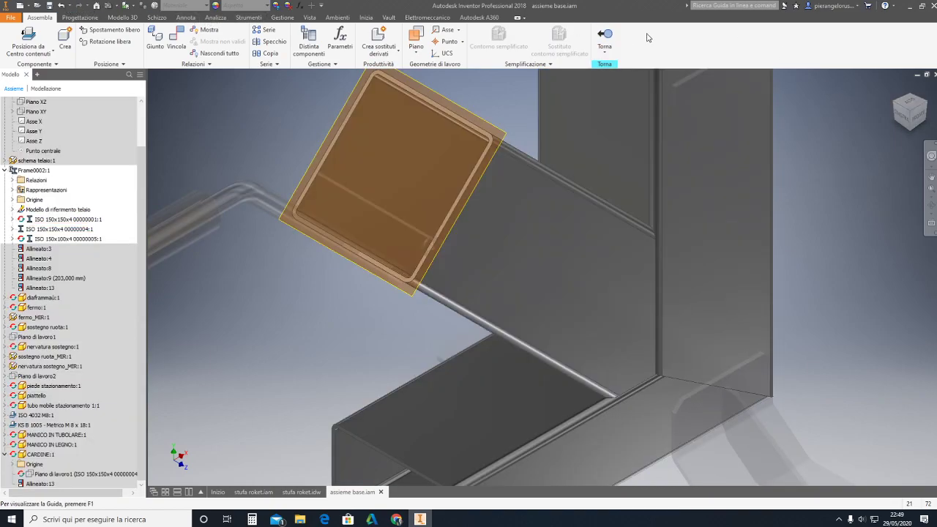
left_click(605, 37)
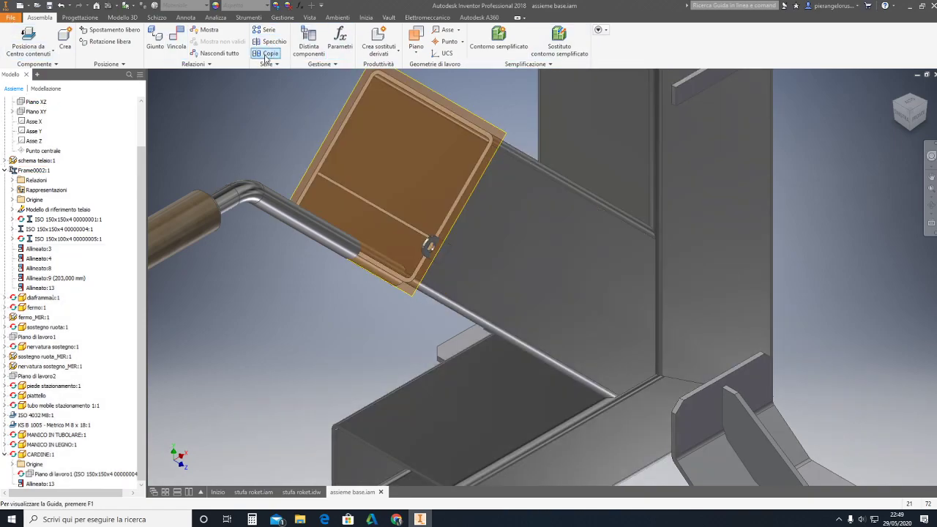
- Mirror the CARDINE:1 hinge across Piano XY, creating the copy CARDINE_MIR with the _MIR suffix
left_click(270, 42)
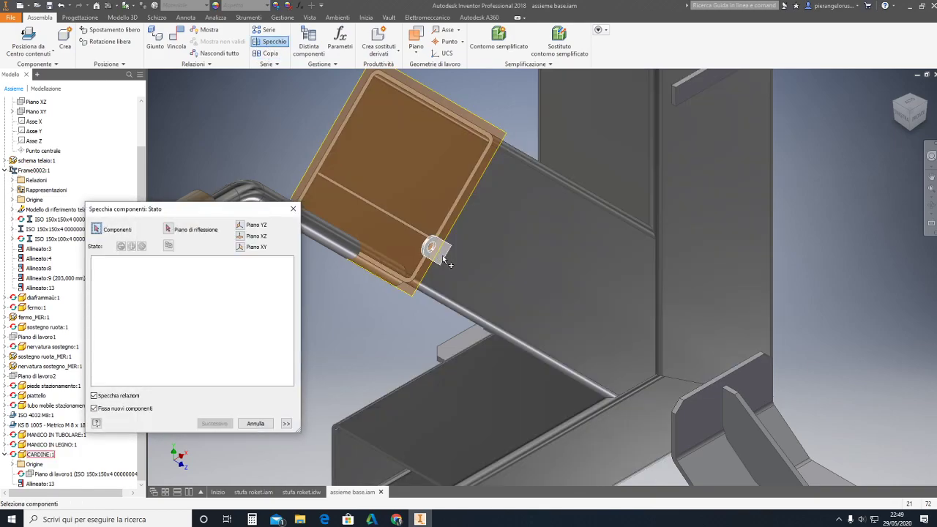
left_click(443, 259)
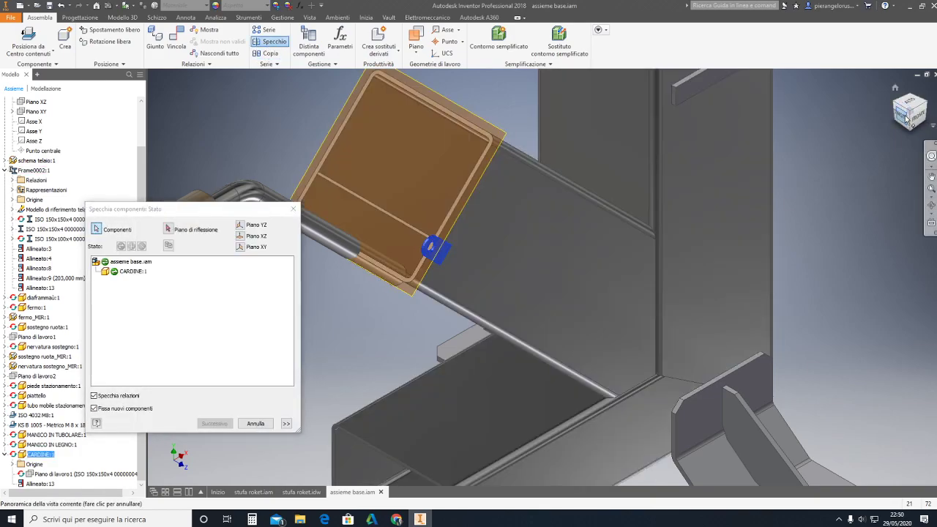
left_click(906, 119)
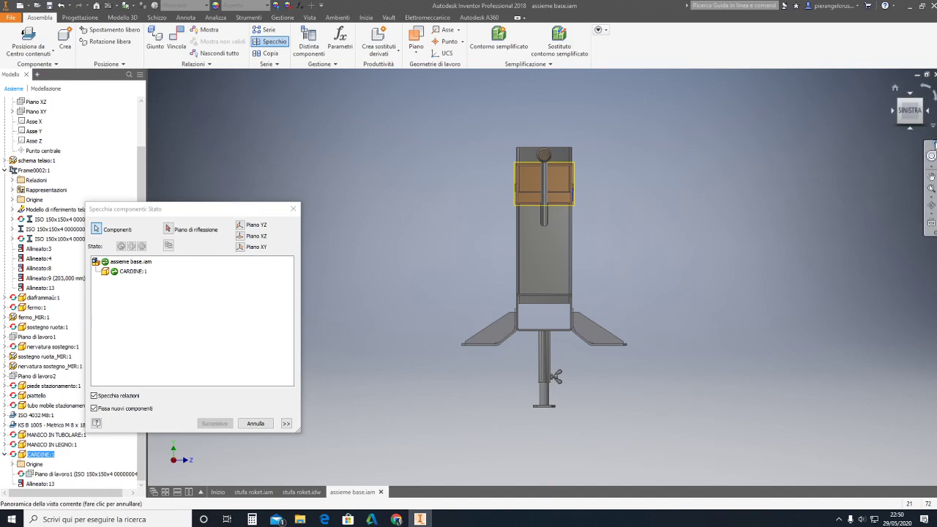
left_click(920, 84)
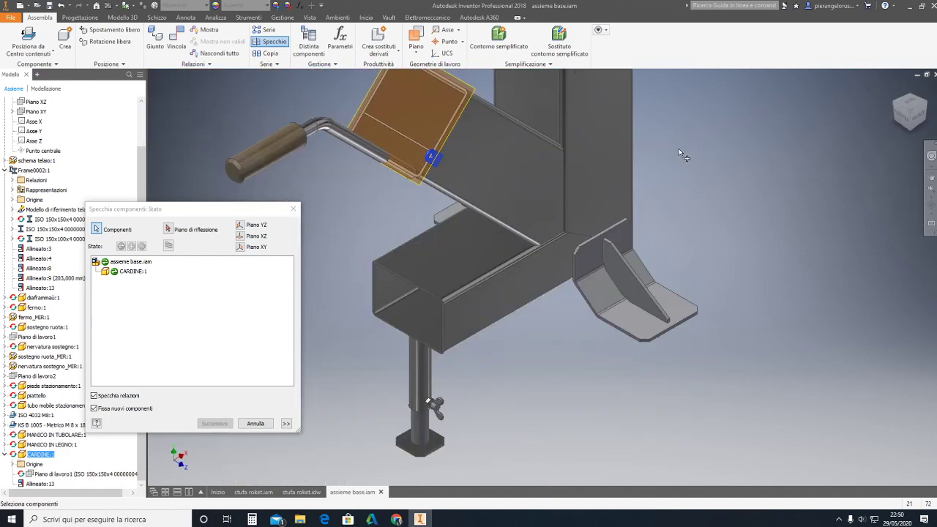
left_click(167, 229)
scroll(388, 297, "down", 2)
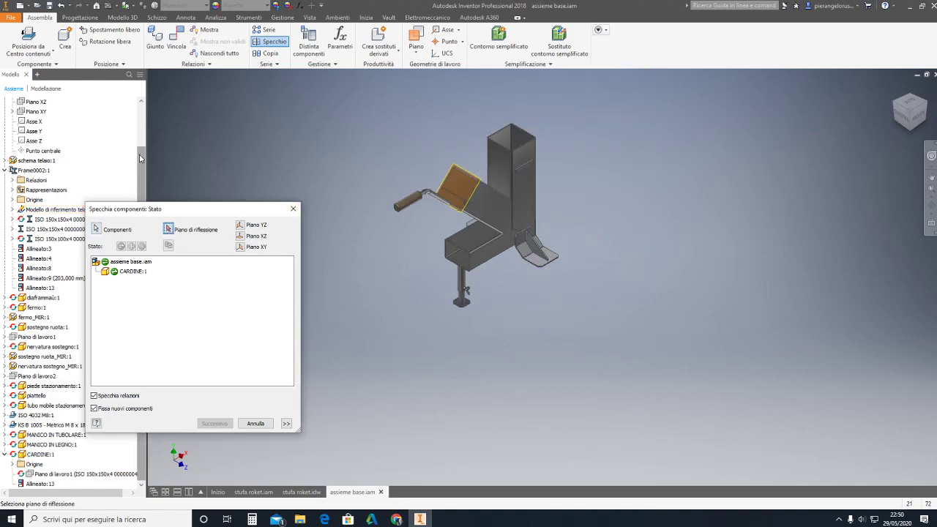
left_click_drag(141, 174, 142, 106)
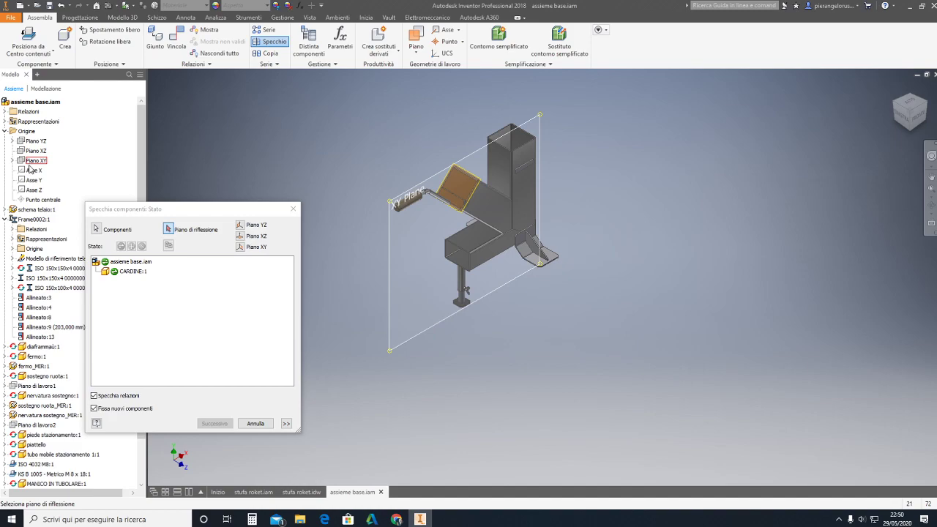
left_click(33, 162)
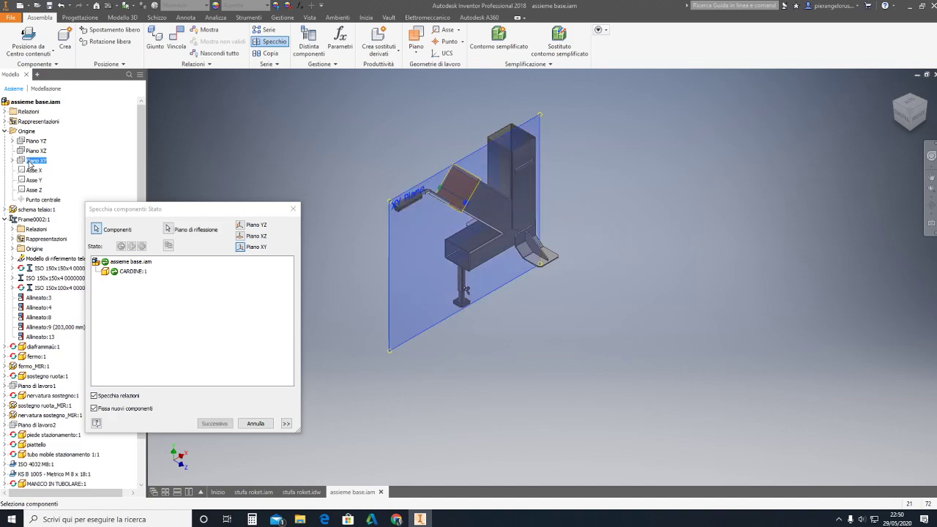
left_click(232, 421)
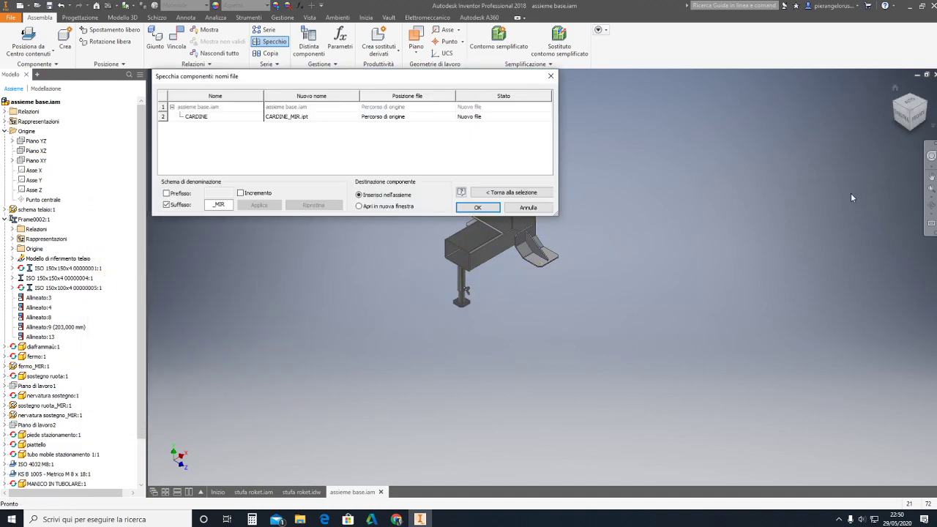
left_click(478, 208)
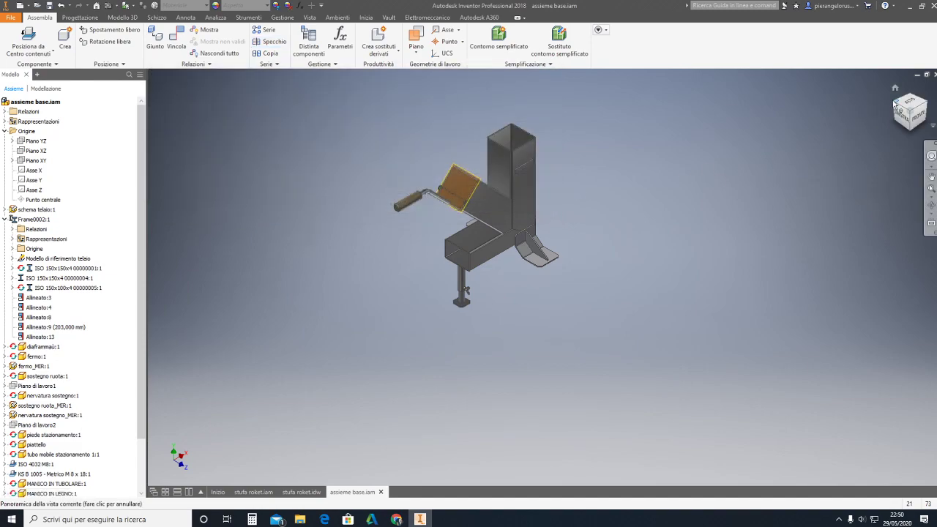
- Inspect the model from its opposite side, zooming in, then return to the isometric view
left_click(900, 113)
scroll(532, 227, "up", 3)
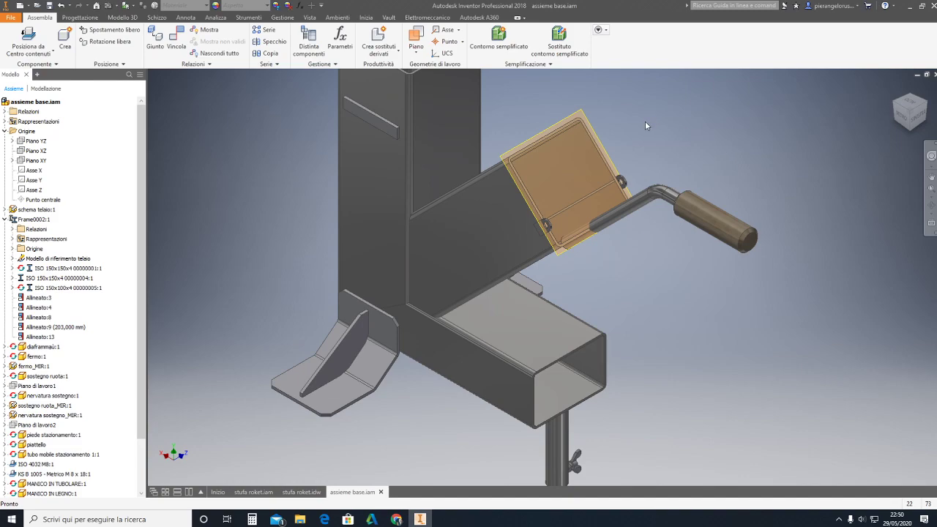
scroll(610, 207, "up", 3)
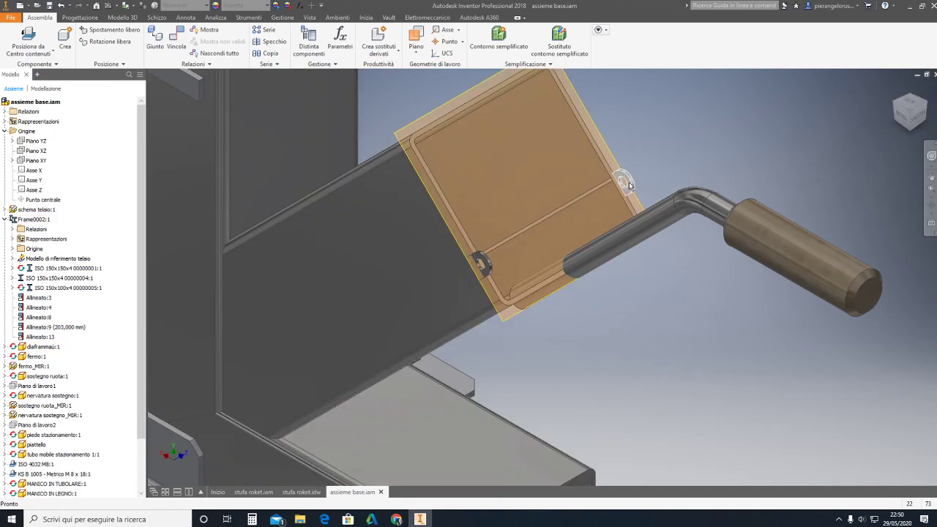
scroll(628, 185, "up", 3)
scroll(607, 183, "up", 2)
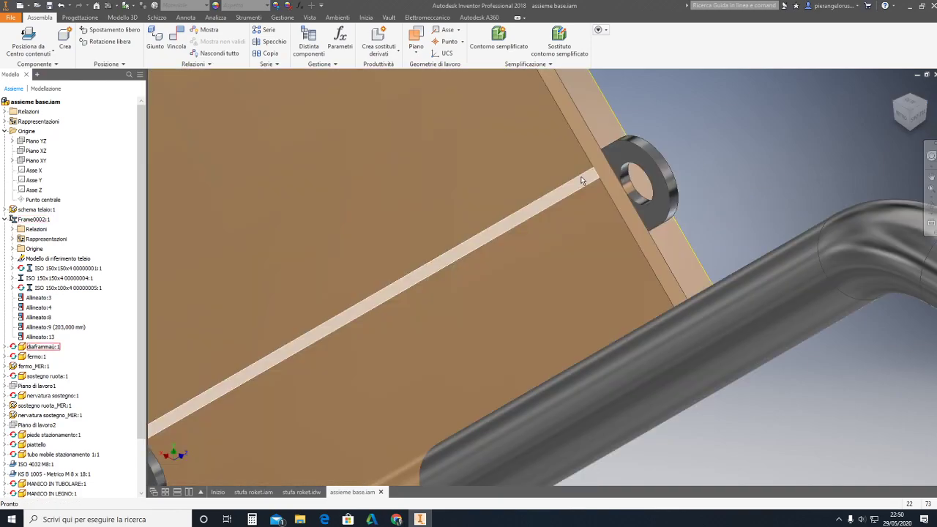
left_click(898, 107)
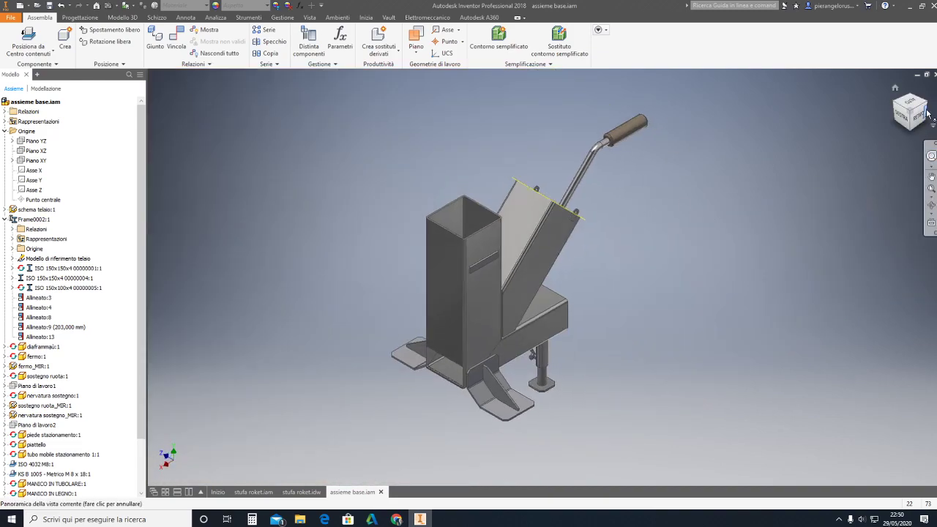
- Free-orbit and zoom around the lid's top plate to examine it
left_click(932, 206)
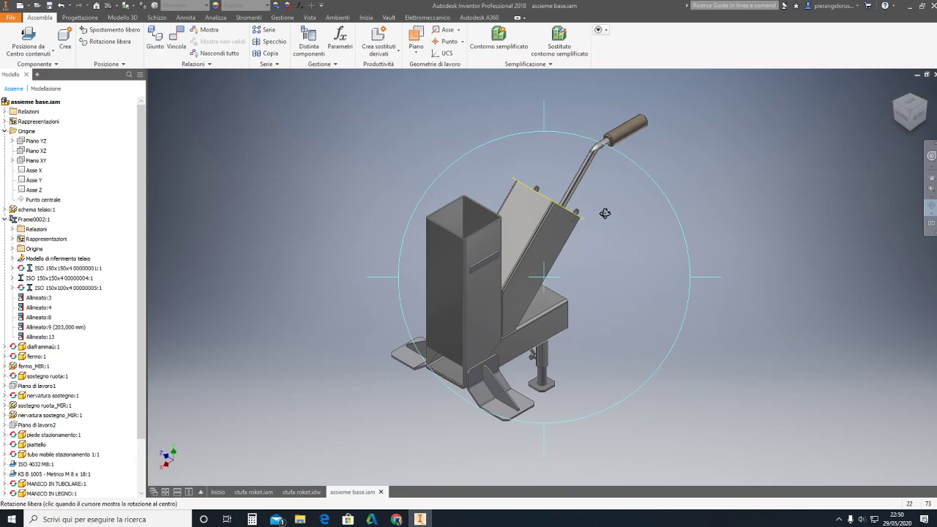
left_click_drag(605, 213, 534, 258)
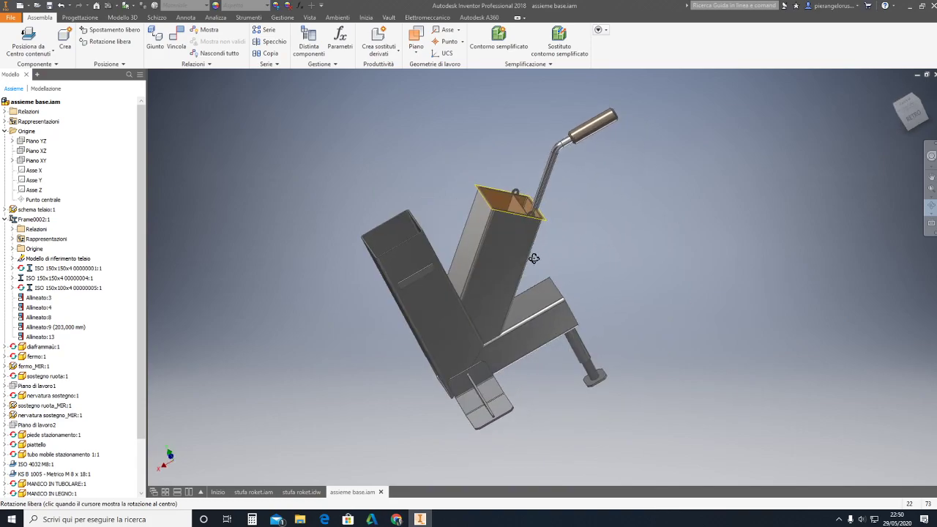
scroll(515, 196, "down", 5)
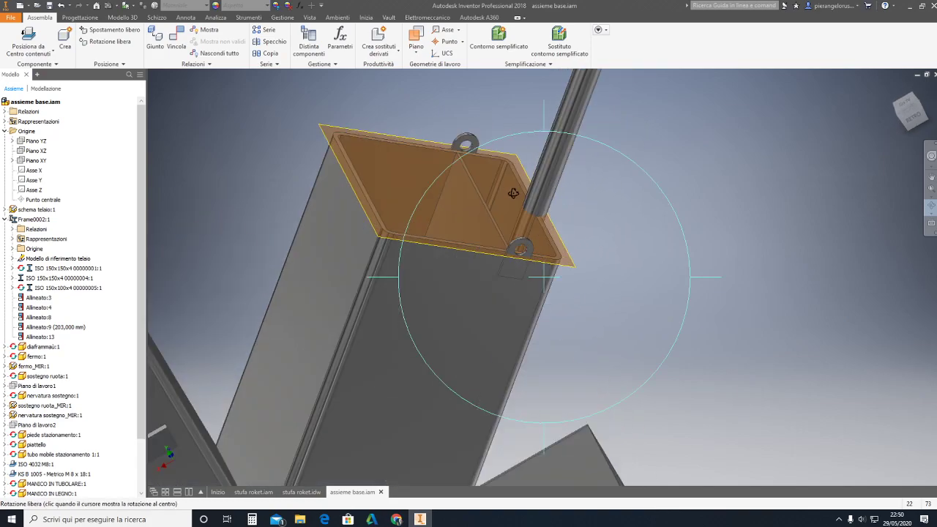
scroll(513, 194, "down", 3)
left_click_drag(513, 194, 429, 191)
key("Escape")
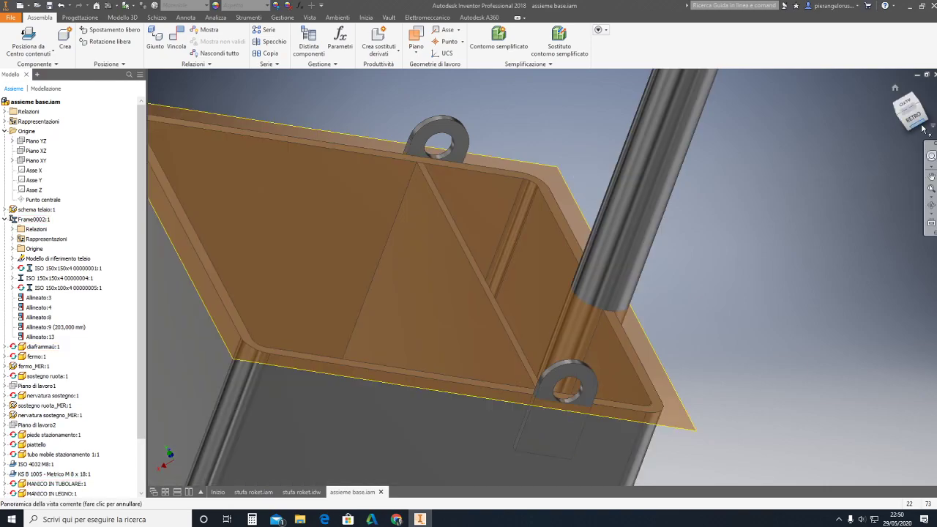
- View the lid from the back, orbit to an oblique angle, and briefly select the chute frame
left_click(912, 119)
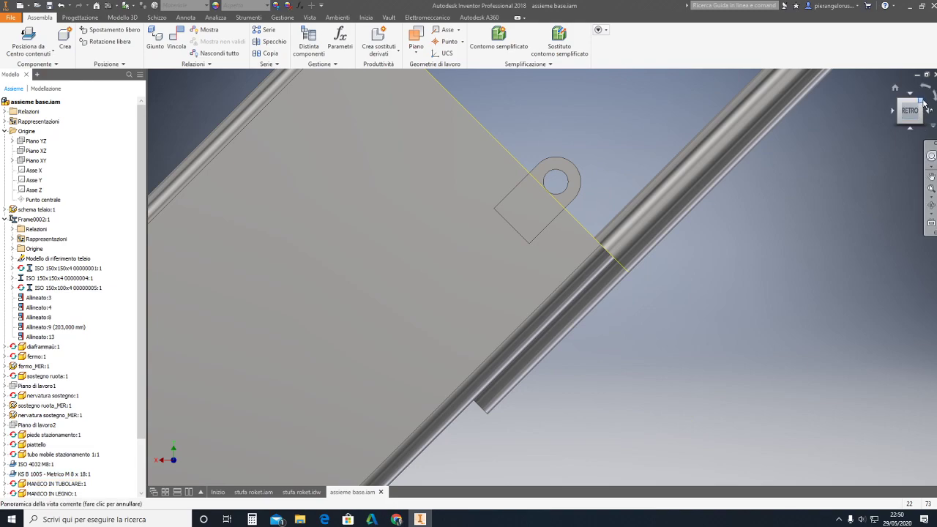
left_click(931, 208)
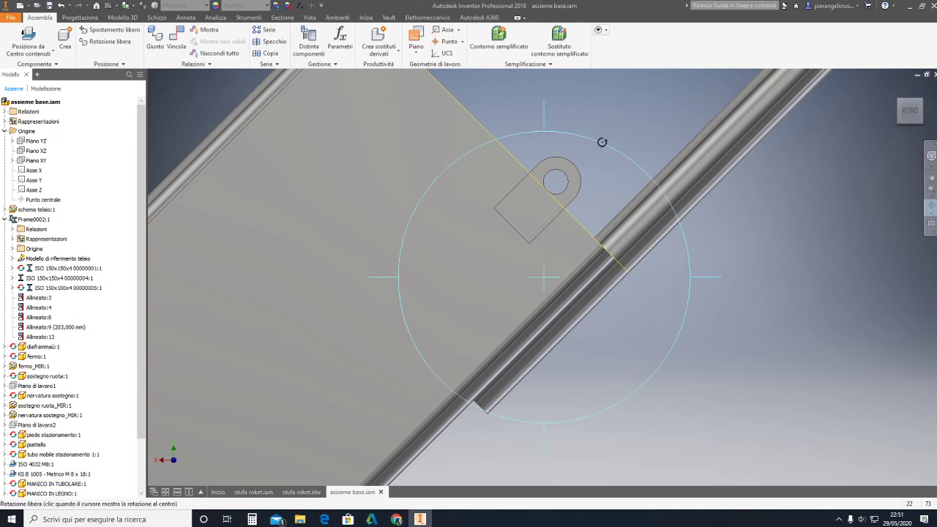
mouse_move(554, 198)
left_mouse_down()
mouse_move(529, 227)
mouse_move(508, 234)
mouse_move(493, 218)
mouse_move(532, 205)
mouse_move(544, 216)
mouse_move(527, 209)
left_mouse_up()
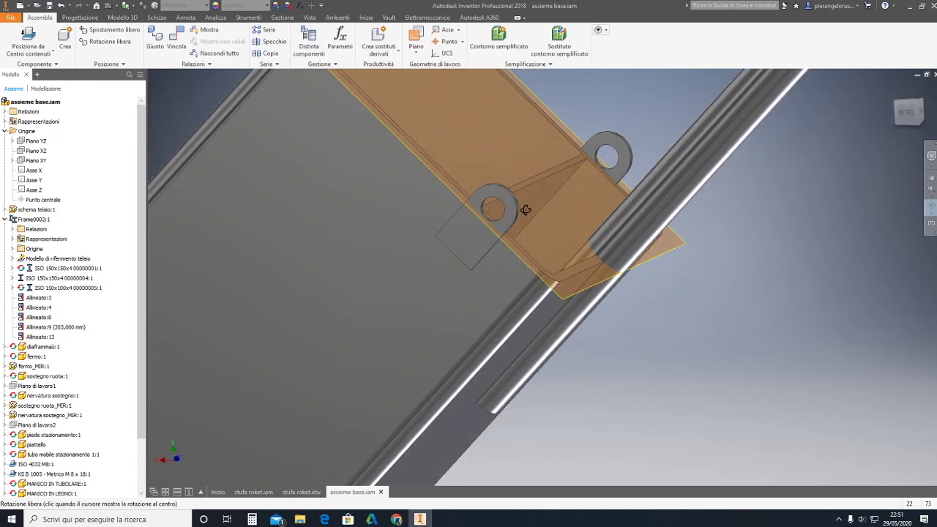
key("Escape")
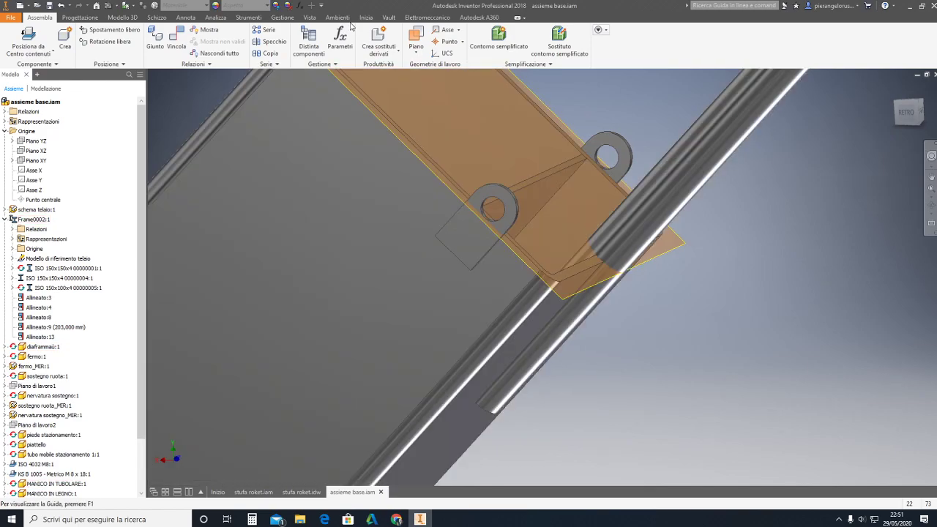
left_click(378, 142)
key("Escape")
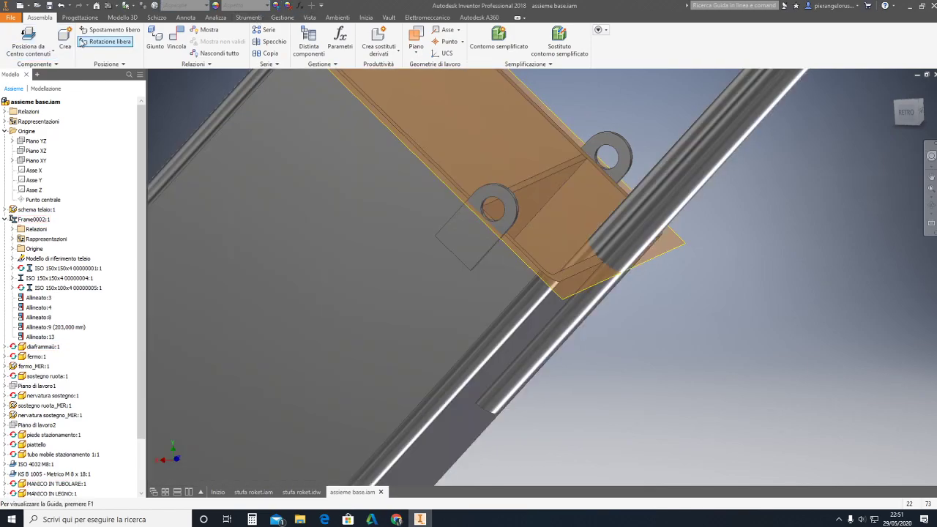
- Create a work plane from the lid edge with an offset value of 5
left_click(416, 38)
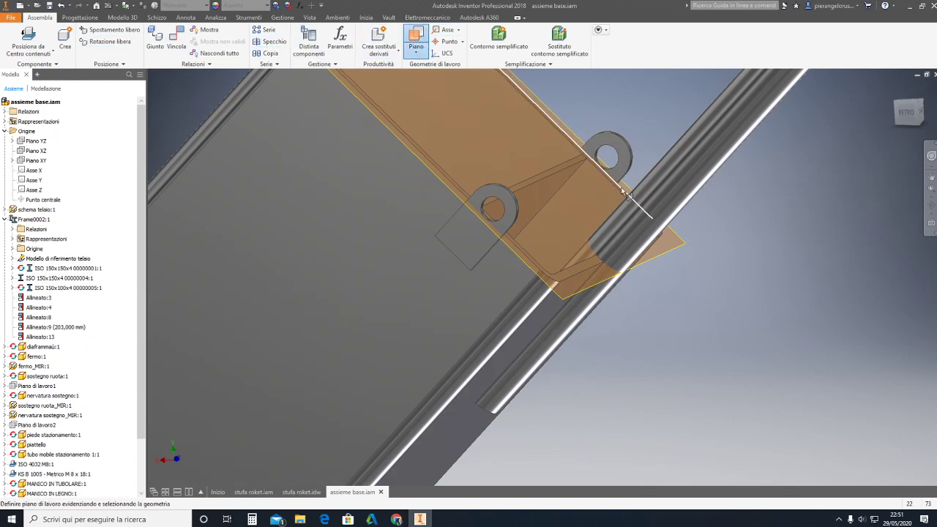
left_click(546, 180)
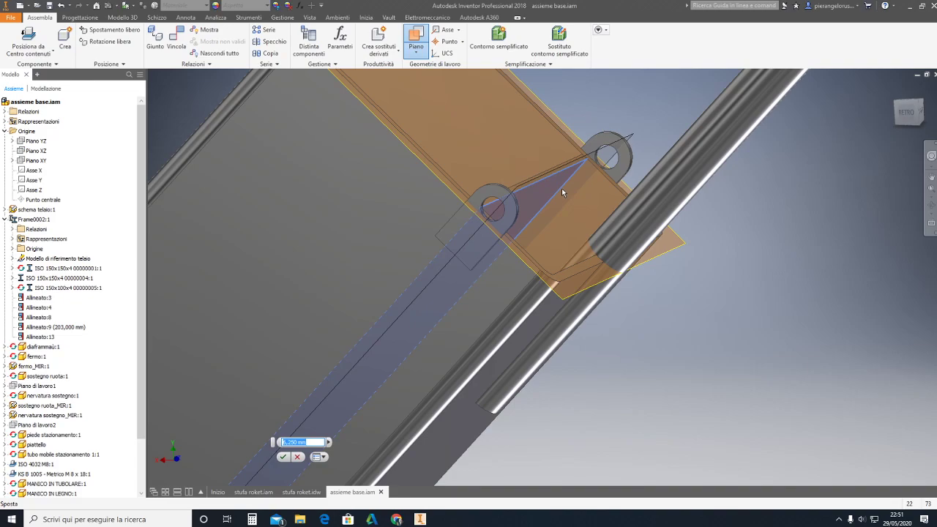
mouse_move(252, 519)
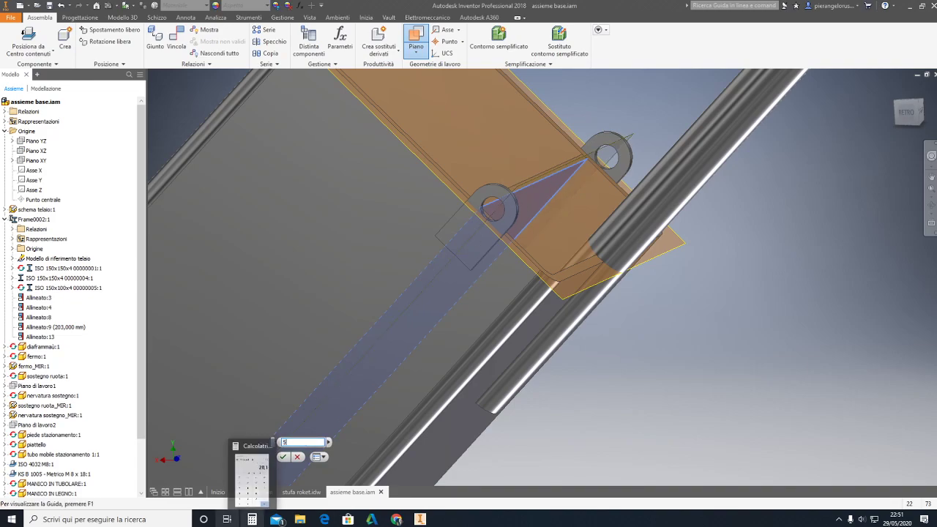
type("5")
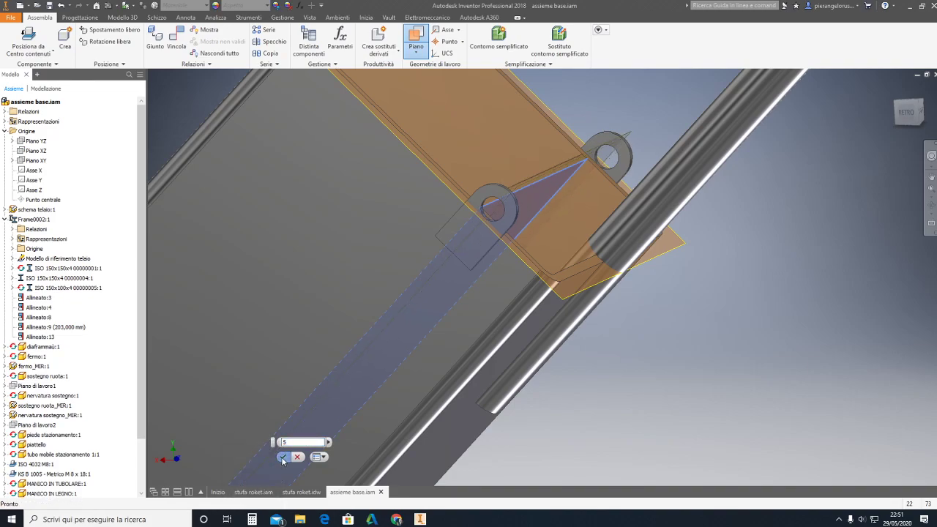
left_click(282, 457)
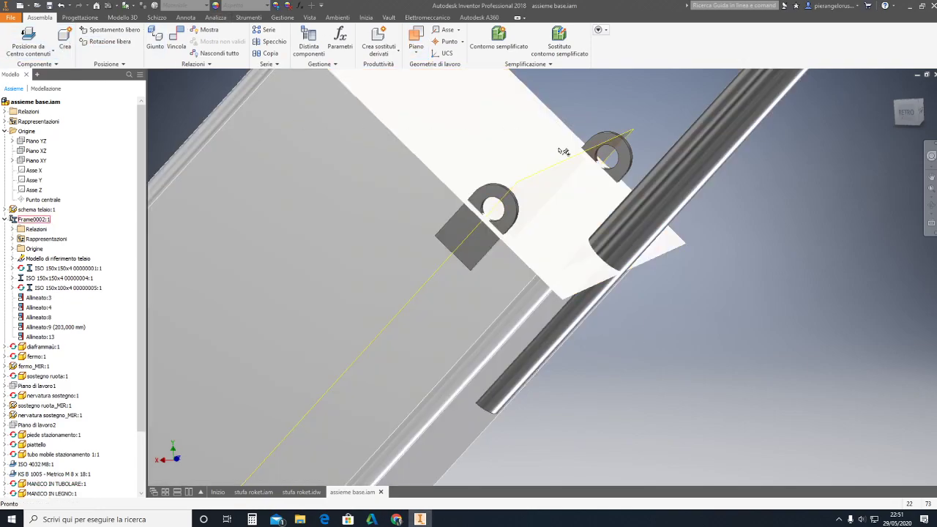
- Make a first attempt at the in-place component MANIGLIA SPORTELLO CARICA, then cancel its placement
left_click(563, 151)
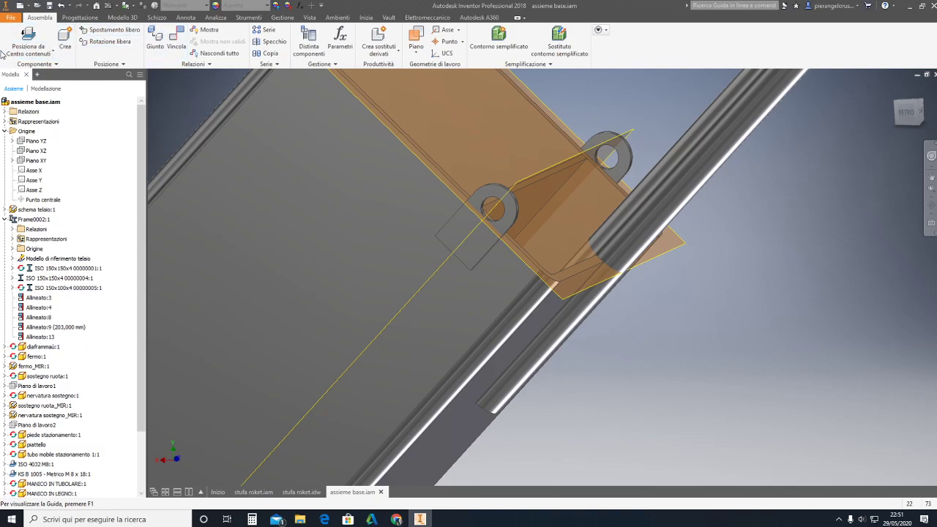
left_click(64, 42)
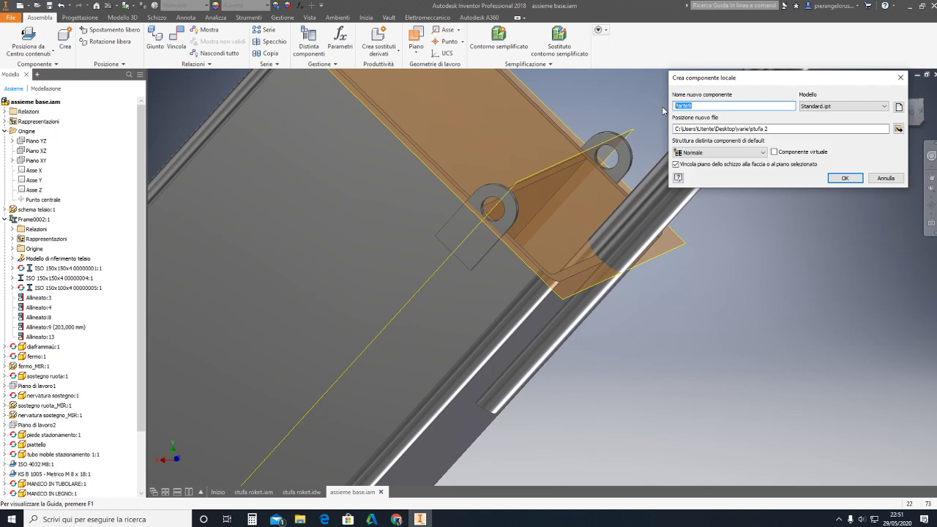
type("MANIGLIA COPERCHIO CARICA")
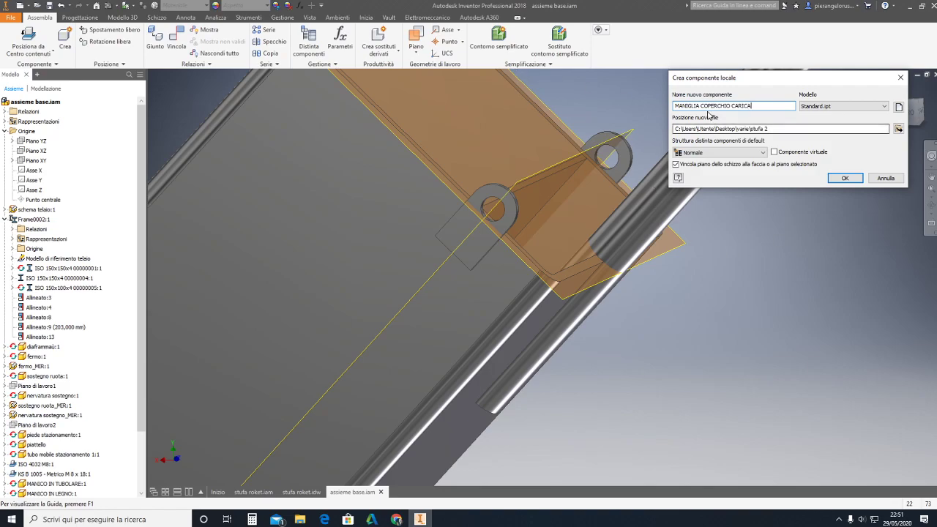
key("Tab")
left_click(843, 181)
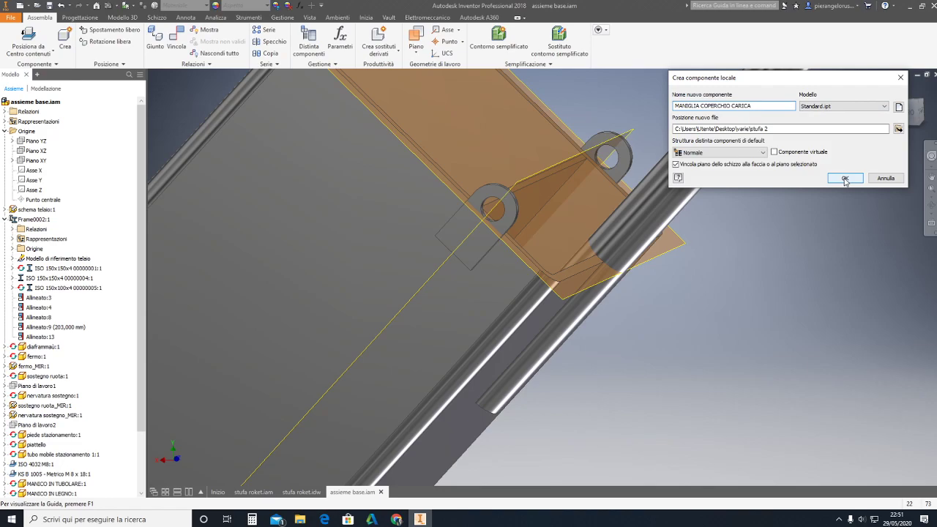
left_click(845, 180)
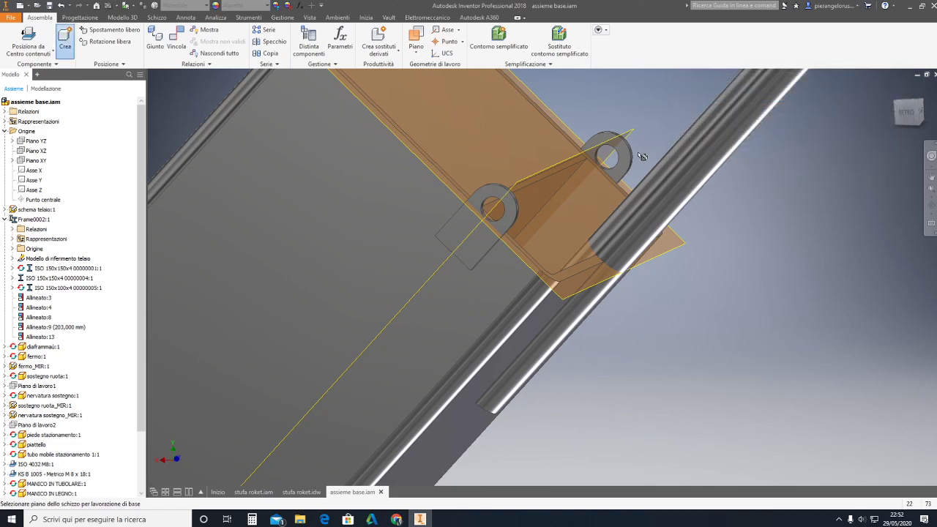
left_click(822, 159)
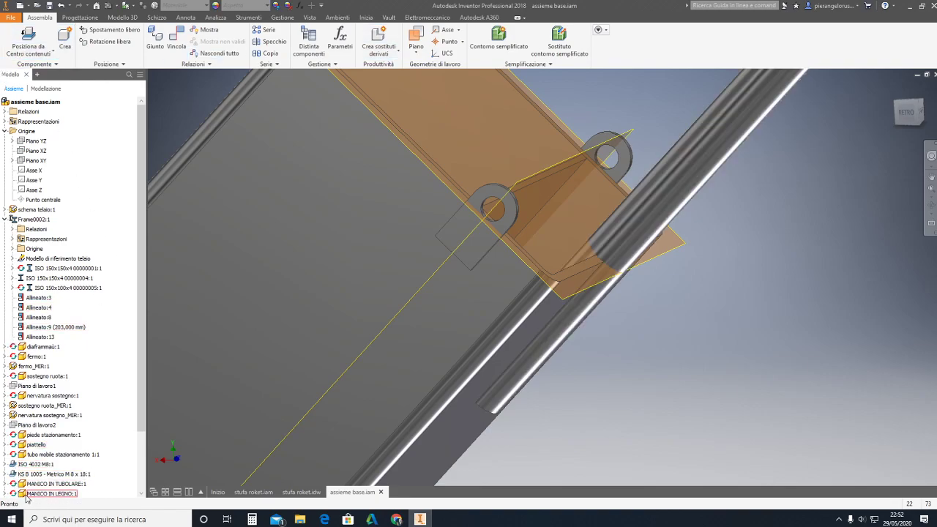
scroll(148, 483, "down", 2)
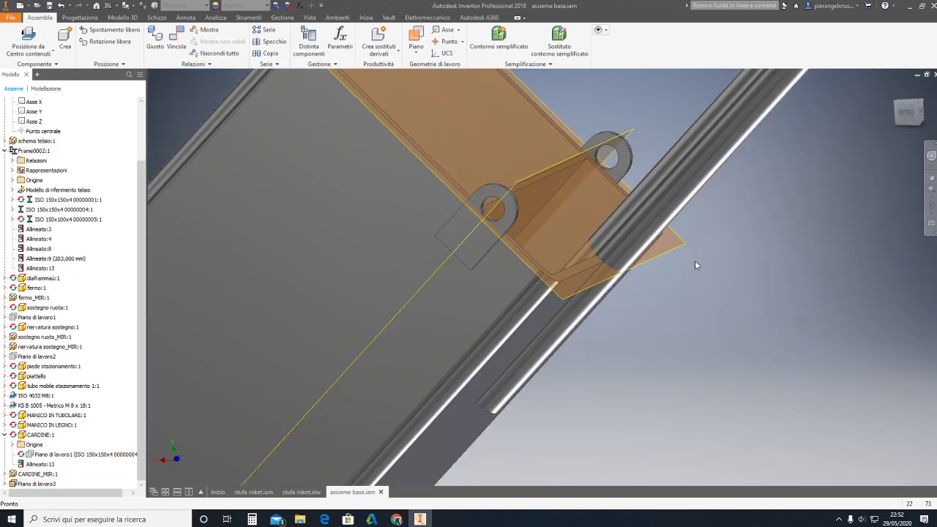
- Recreate the in-place part MANIGLIA SPORTELLO CARICA and place it on the work plane
left_click(65, 41)
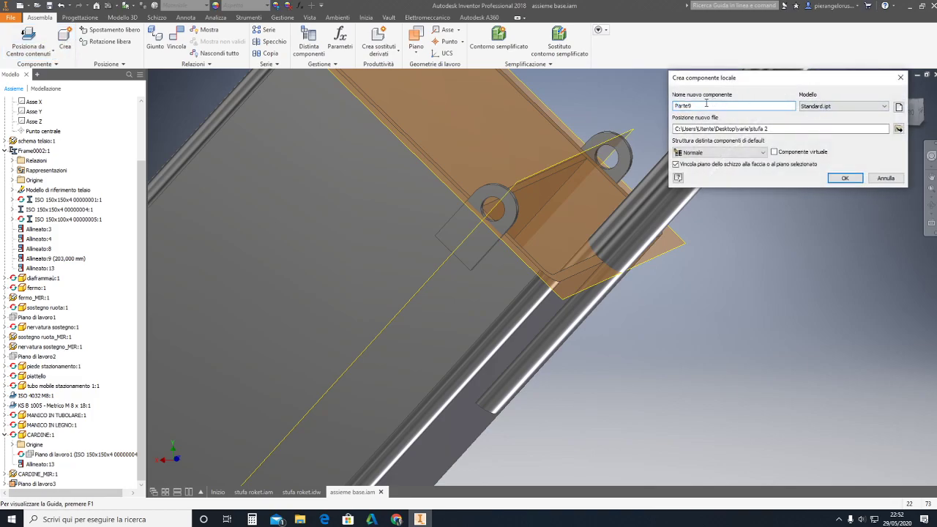
left_click_drag(706, 103, 661, 105)
type("MANIGLIA SPORTELLO CARICA")
left_click(844, 178)
left_click(711, 312)
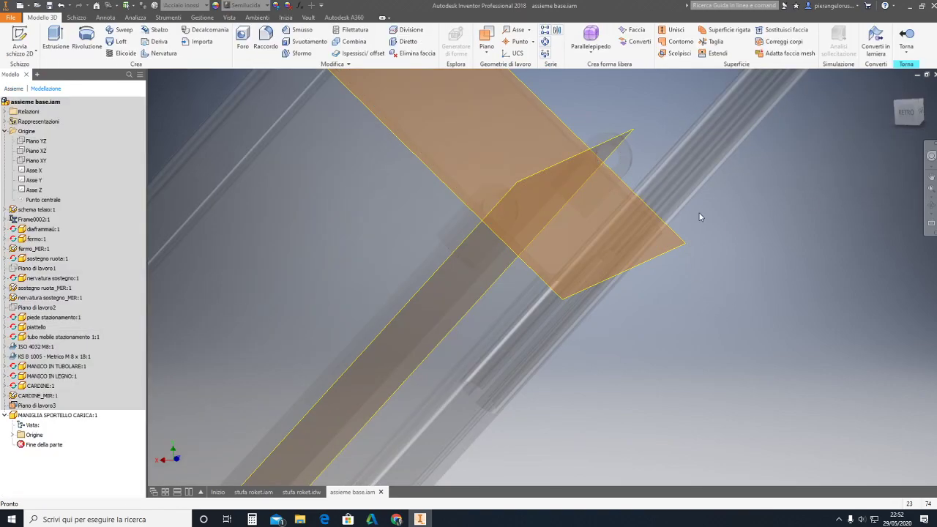
- Start a 2D sketch and orbit the view until the blue work plane beside the lid is visible
left_click(22, 50)
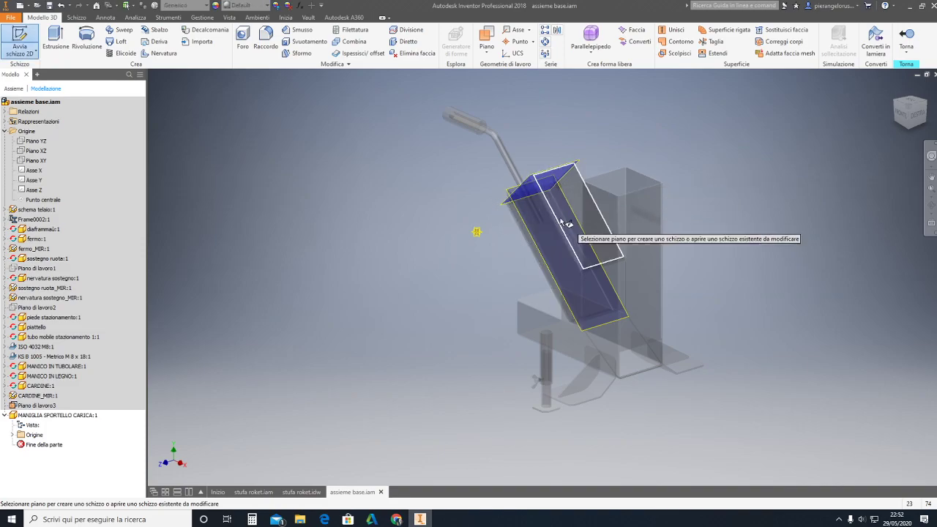
left_click(896, 105)
scroll(571, 224, "up", 5)
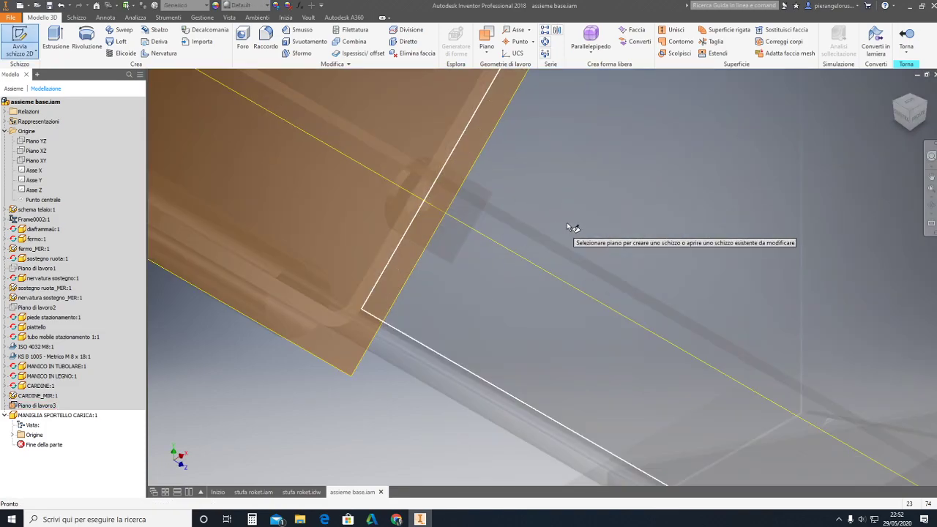
left_click(931, 208)
mouse_move(707, 232)
left_mouse_down()
mouse_move(522, 290)
mouse_move(540, 283)
left_mouse_up()
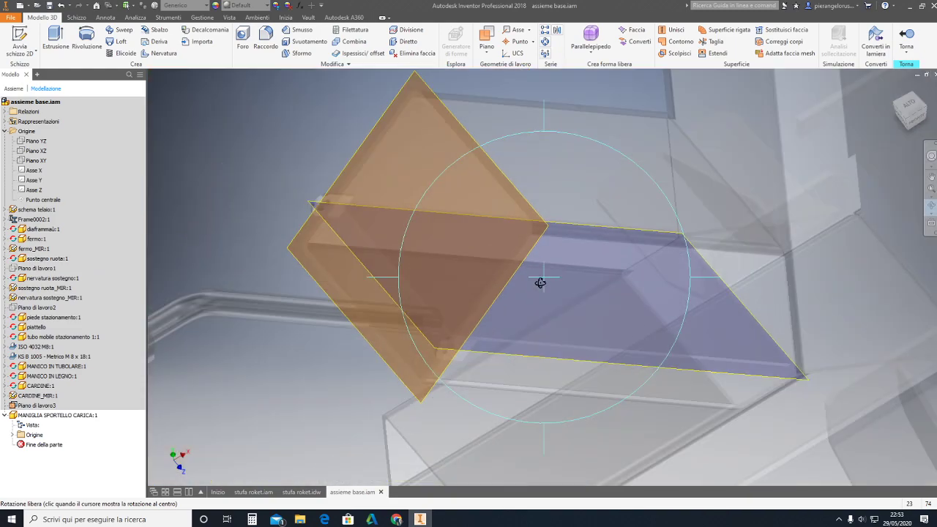
- Place the sketch on the blue work plane and frame the plate's left end
key("s")
left_click(308, 203)
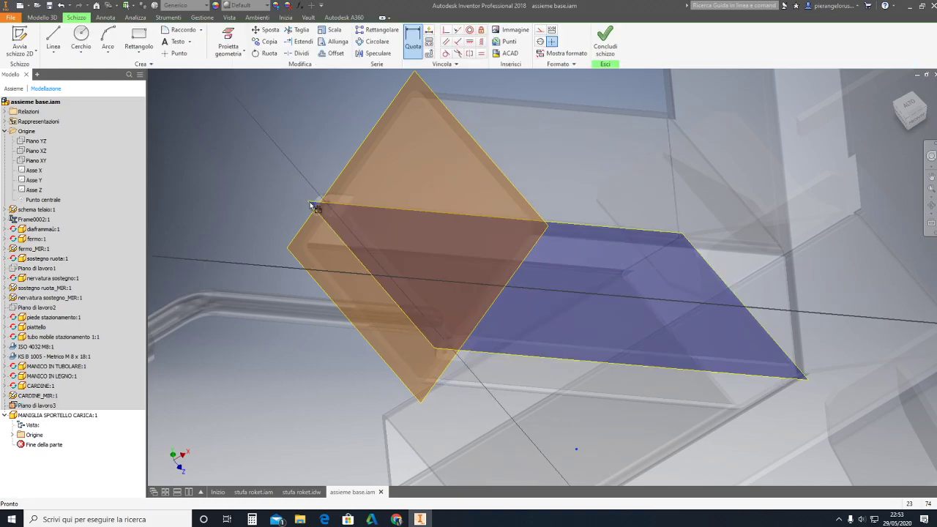
middle_click_drag(468, 157, 429, 254)
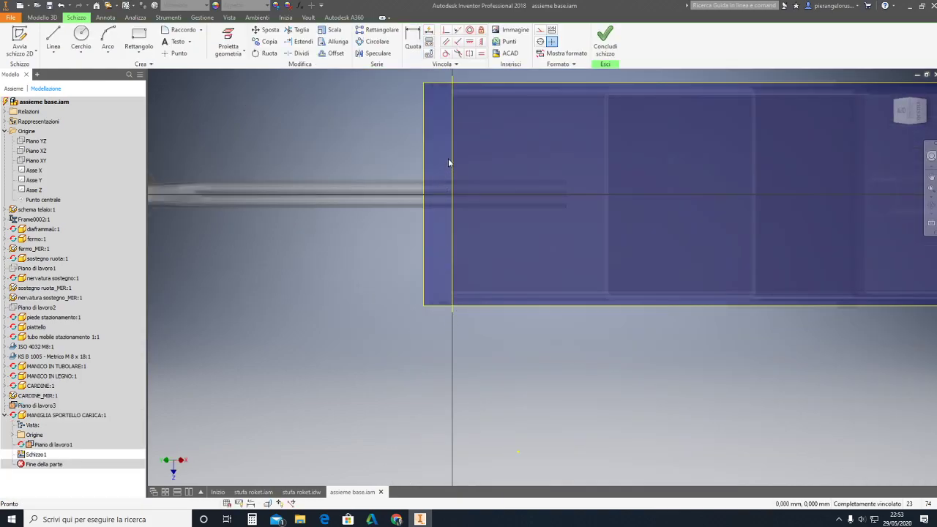
scroll(424, 208, "up", 5)
scroll(424, 208, "down", 3)
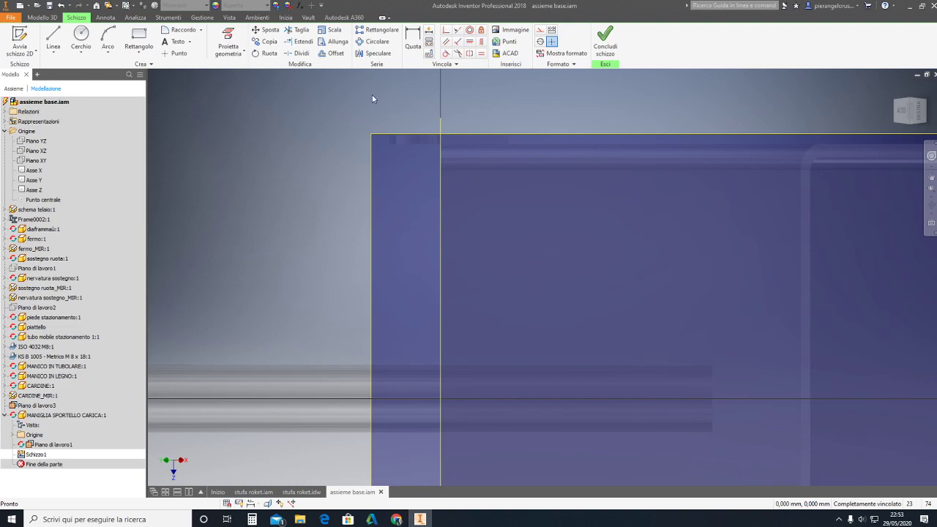
- Project the lid plate's vertical edge into the sketch, then frame the lid's top-left corner
left_click(243, 53)
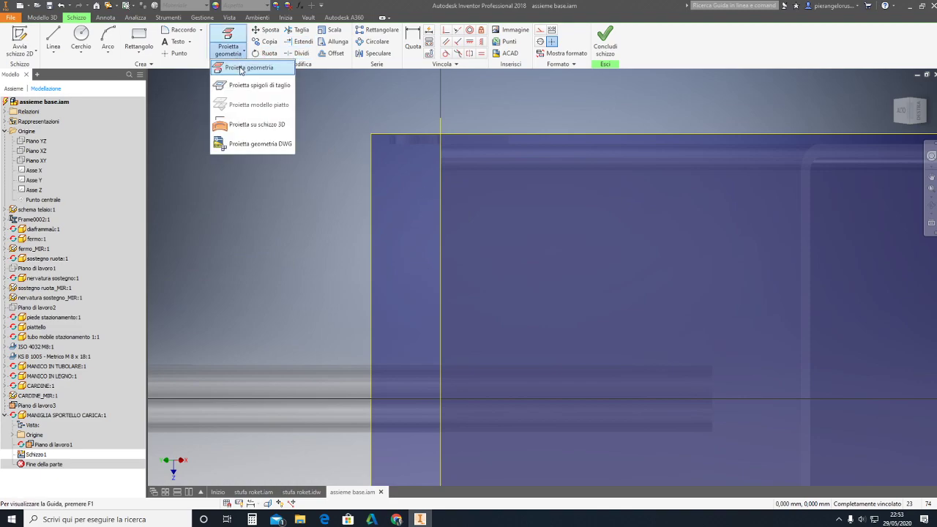
left_click(256, 70)
left_click(440, 251)
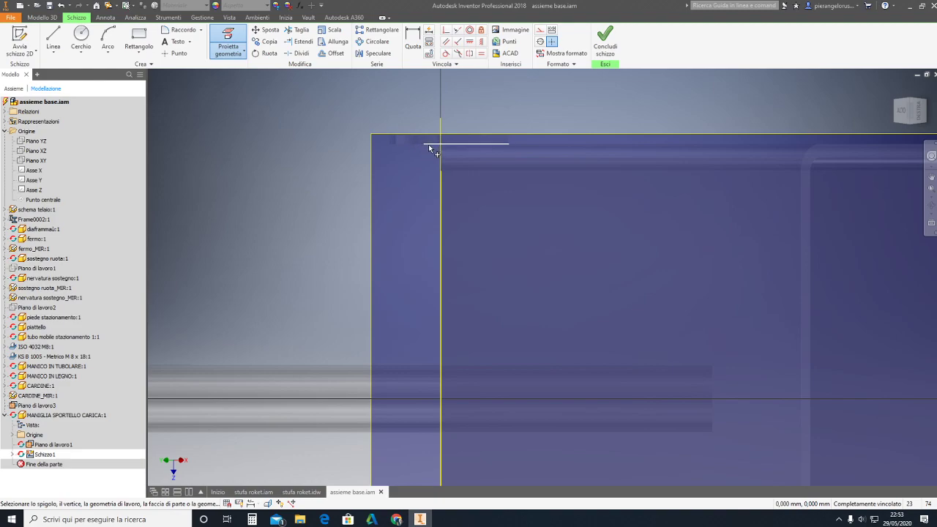
scroll(415, 144, "down", 4)
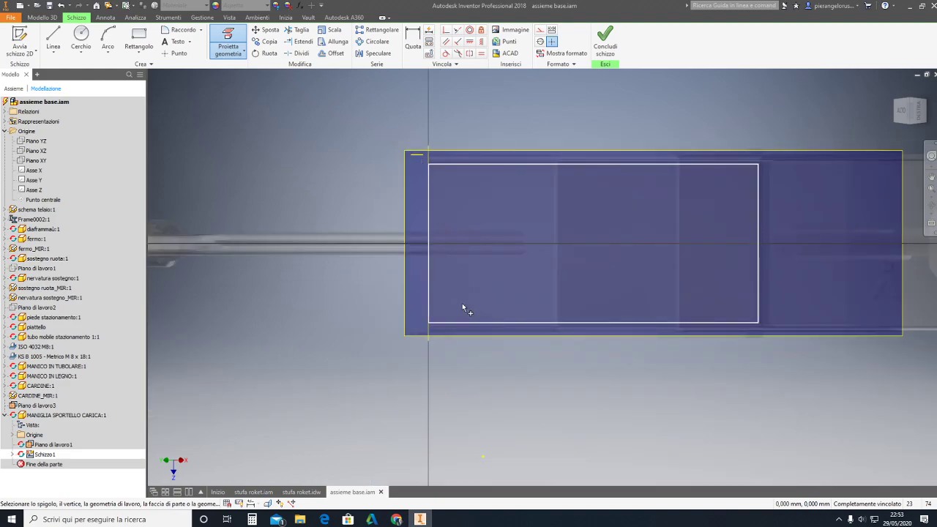
scroll(433, 330, "up", 3)
scroll(375, 342, "up", 2)
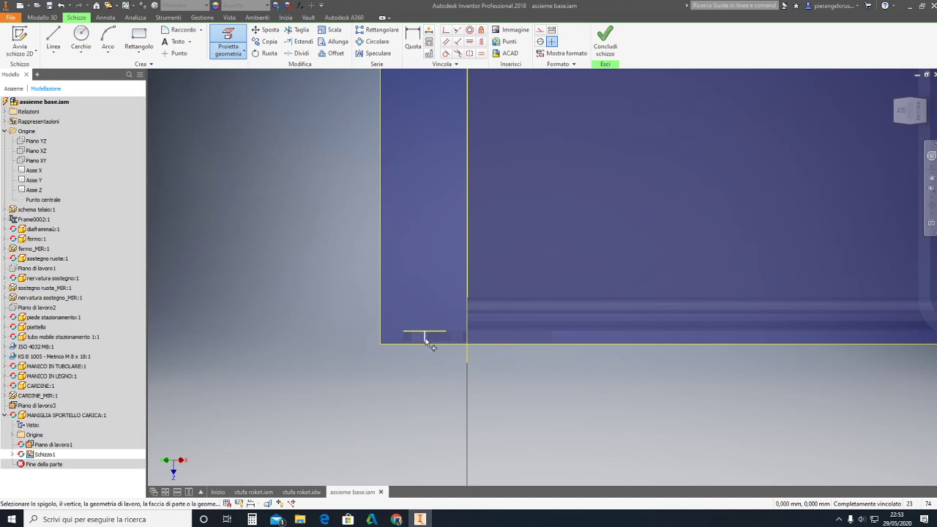
middle_click_drag(441, 228, 453, 445)
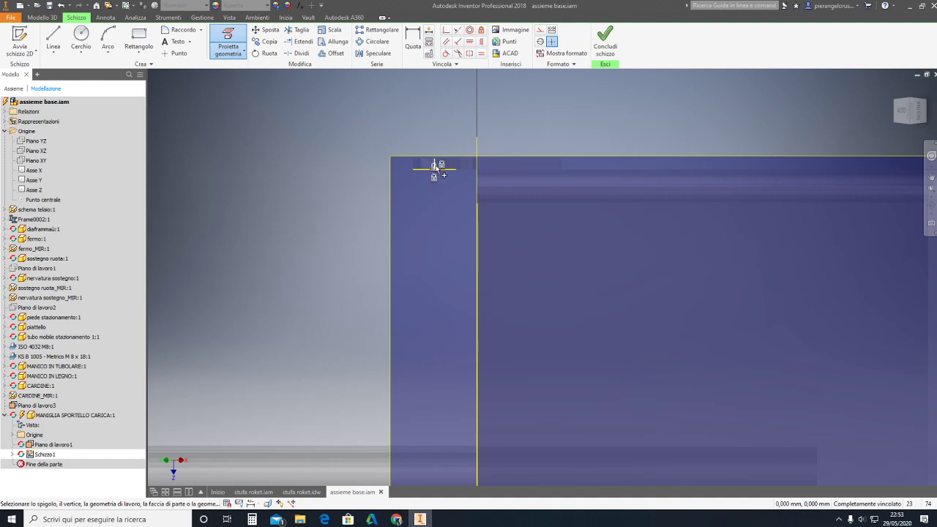
key("Escape")
scroll(439, 210, "down", 4)
scroll(440, 223, "down", 3)
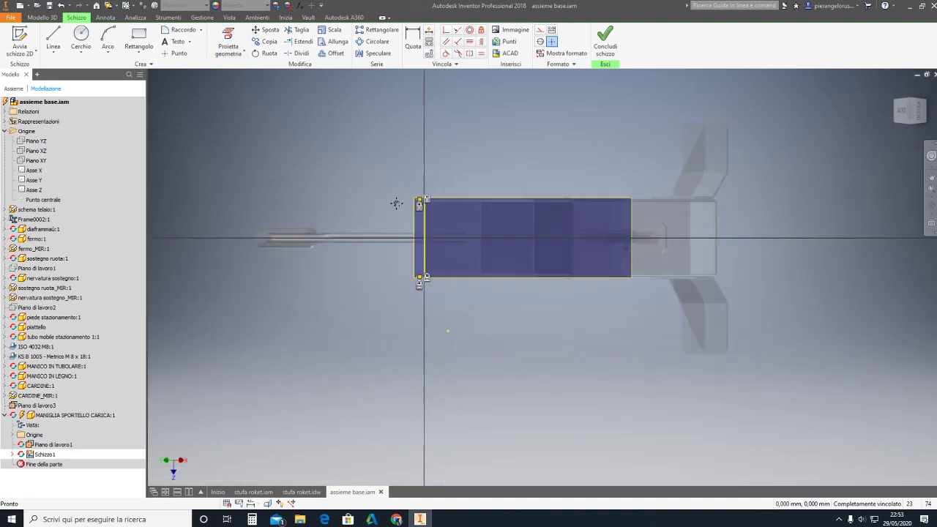
scroll(432, 219, "down", 1)
scroll(426, 189, "up", 8)
middle_click_drag(461, 168, 500, 141)
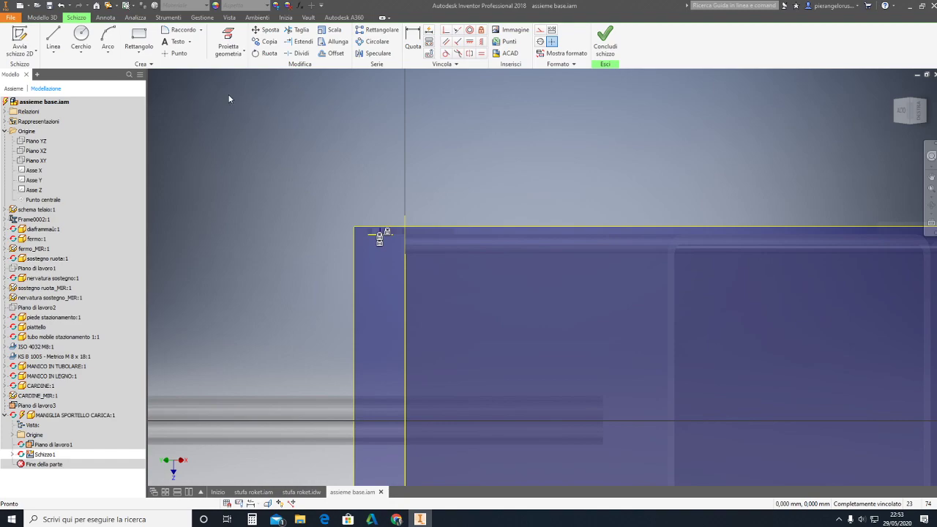
- Draw the path from the lid's bottom corner: a vertical line up, a tangent arc, and a long horizontal line left
left_click(53, 36)
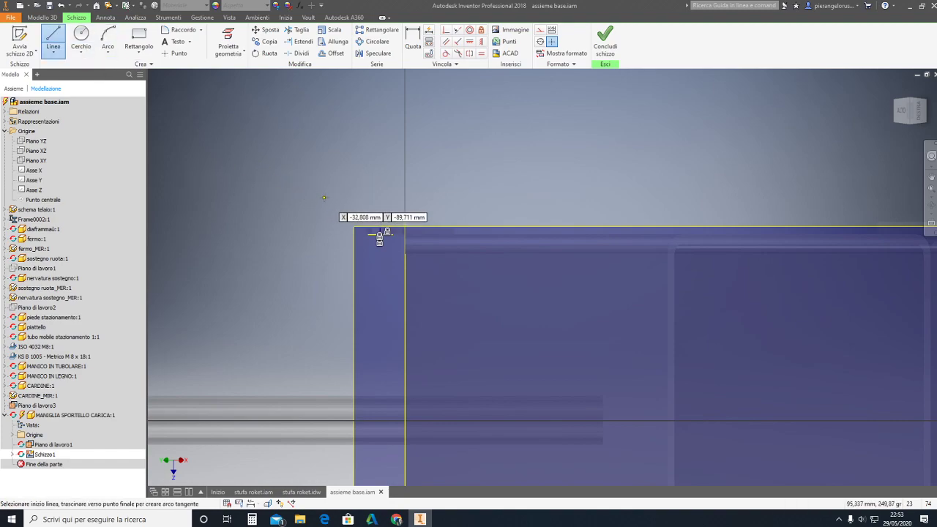
middle_click_drag(418, 349, 467, 183)
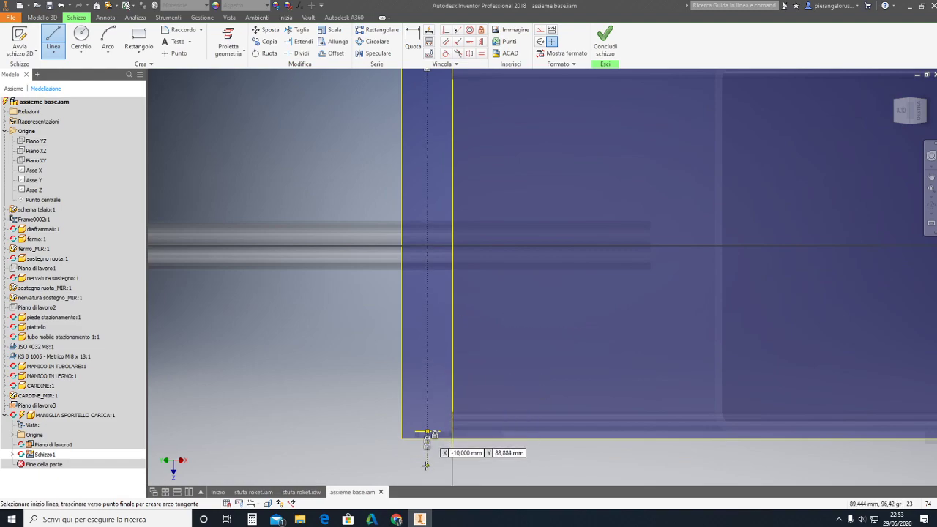
left_click(427, 473)
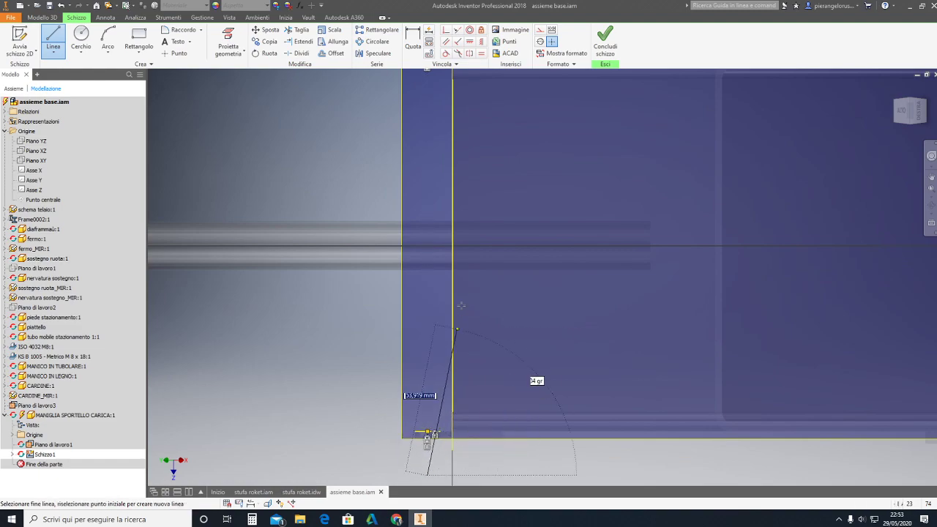
left_click(449, 176)
scroll(439, 172, "up", 2)
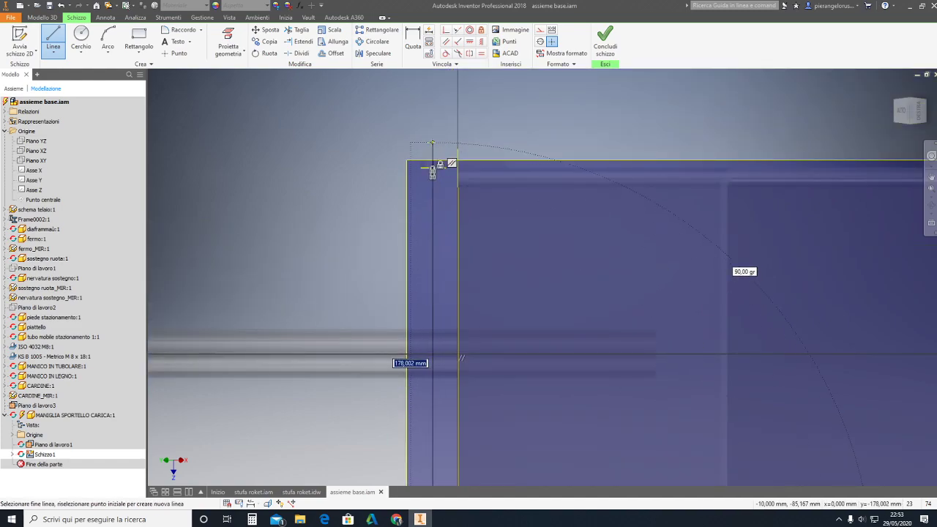
left_click_drag(432, 142, 396, 117)
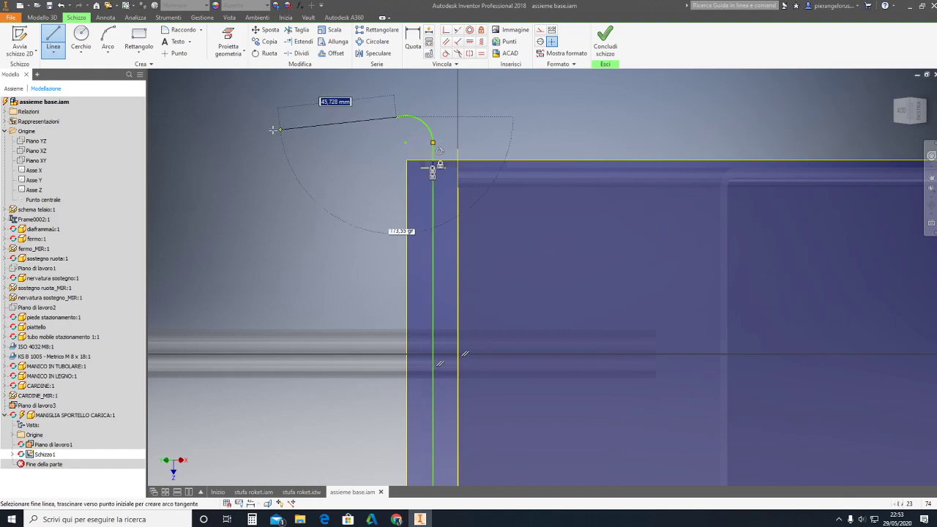
left_click(169, 116)
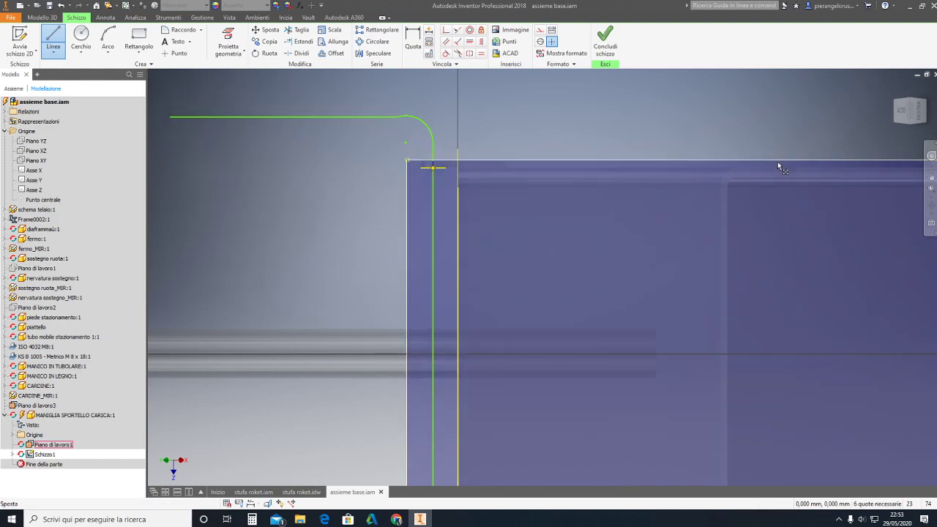
key("Escape")
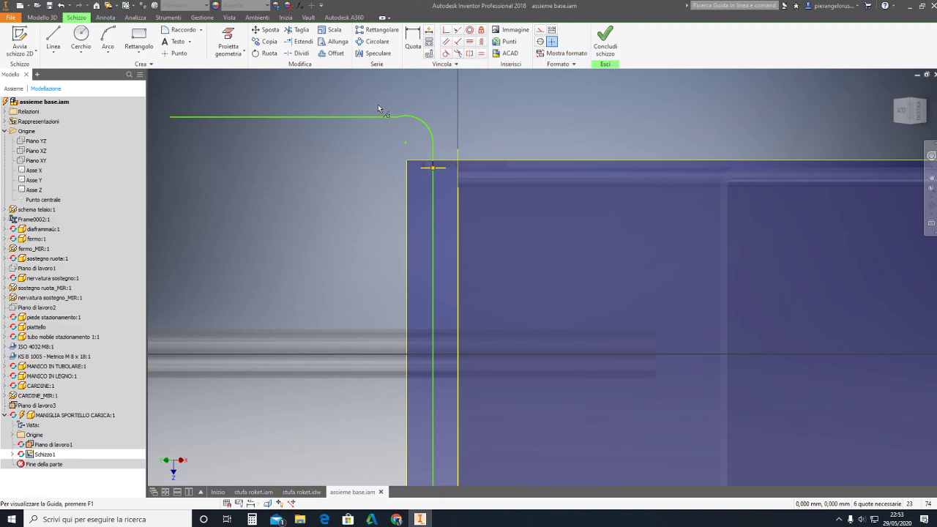
- Attempt a tangent constraint between arc and vertical line (already present) and nudge the vertical line
left_click(431, 133)
left_click(432, 157)
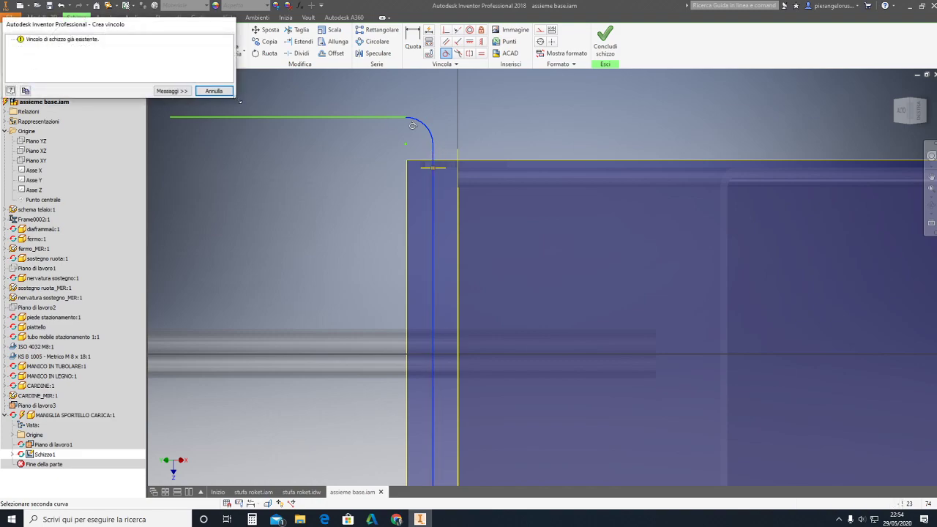
left_click(196, 89)
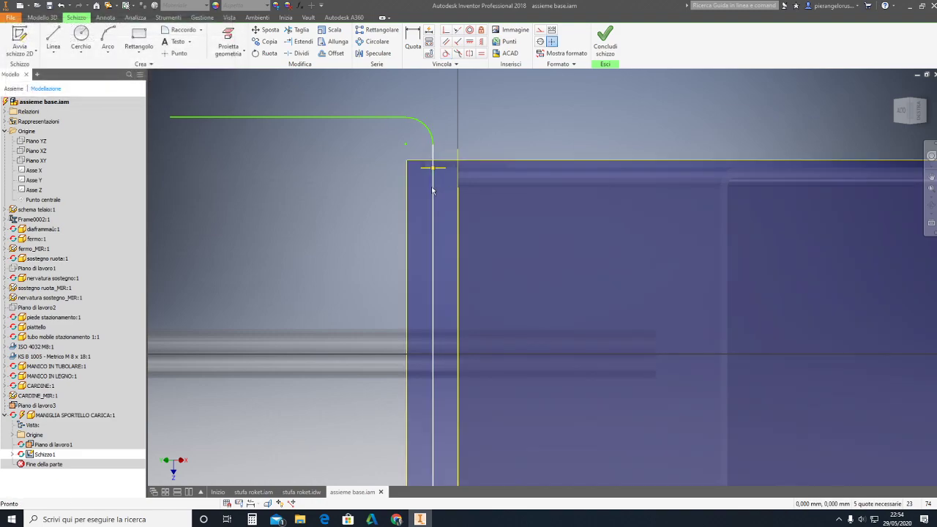
left_click_drag(432, 189, 436, 188)
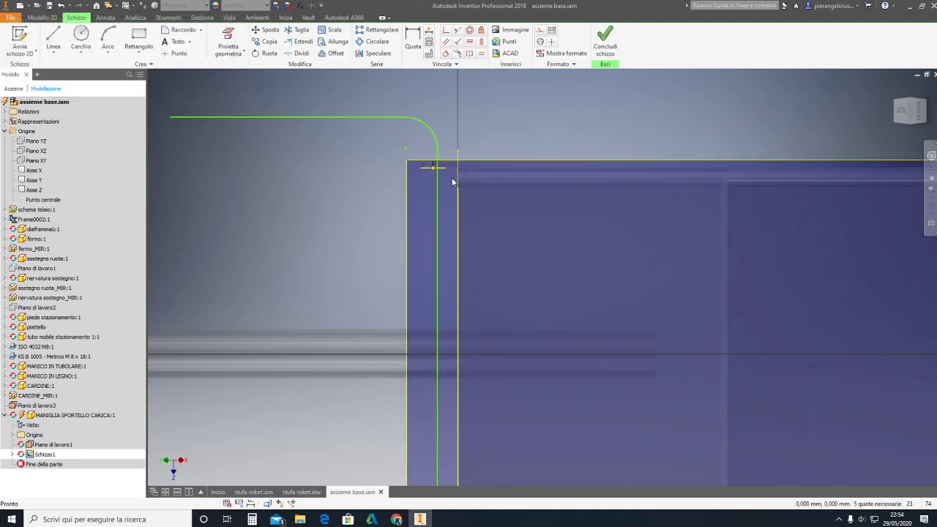
left_click(552, 41)
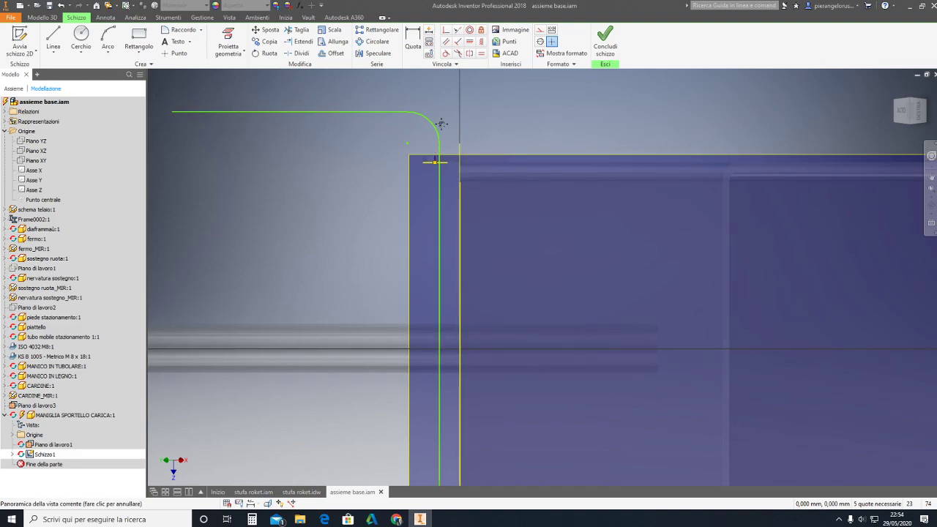
mouse_move(440, 193)
middle_mouse_down()
mouse_move(440, 218)
mouse_move(435, 170)
middle_mouse_up()
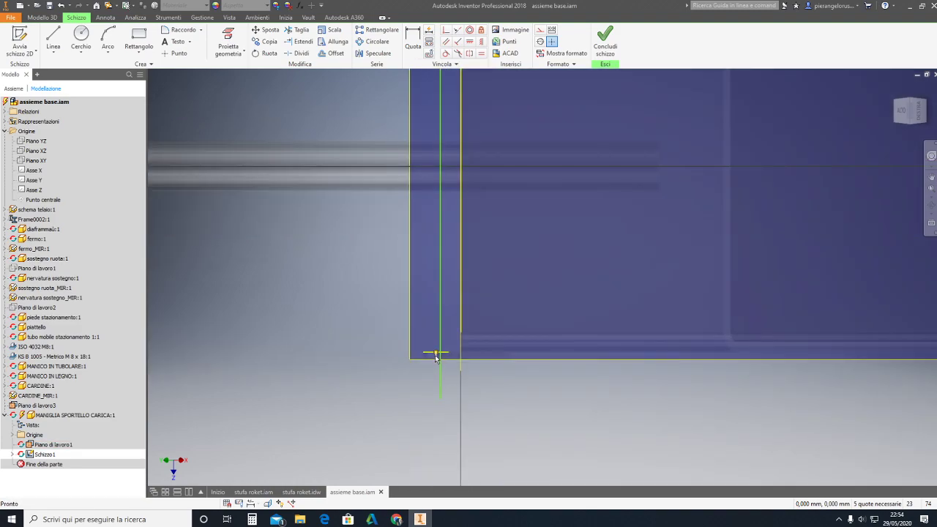
scroll(436, 357, "up", 3)
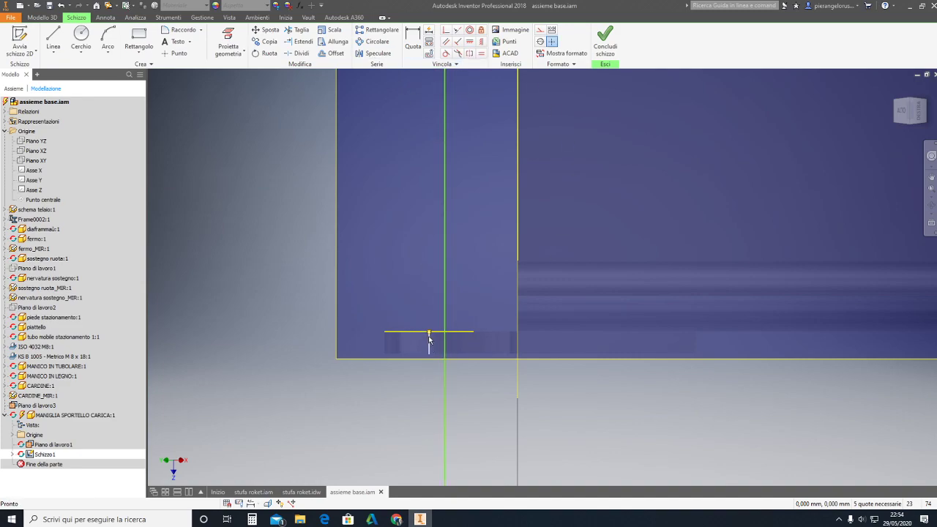
- Make the vertical path line collinear with the lid's short projected tick
left_click(456, 51)
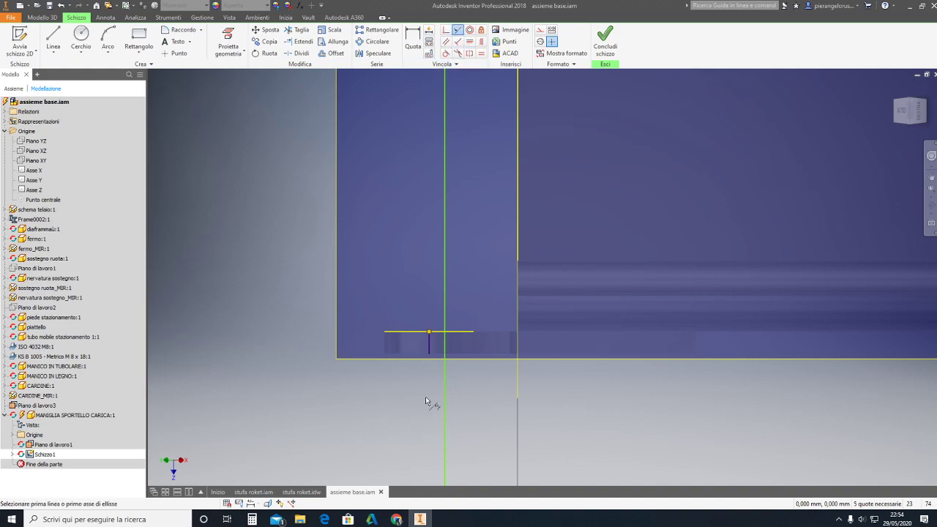
left_click(444, 356)
scroll(448, 379, "down", 5)
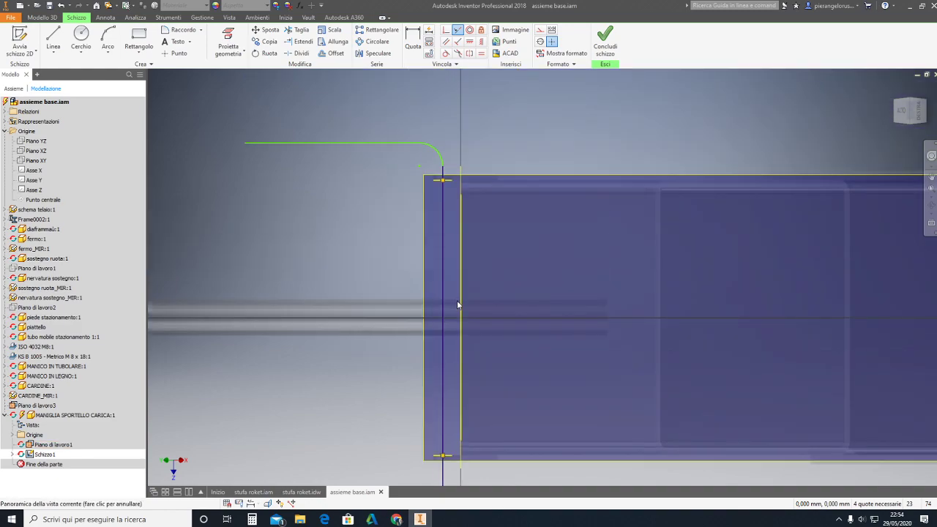
scroll(512, 190, "up", 2)
scroll(521, 175, "down", 2)
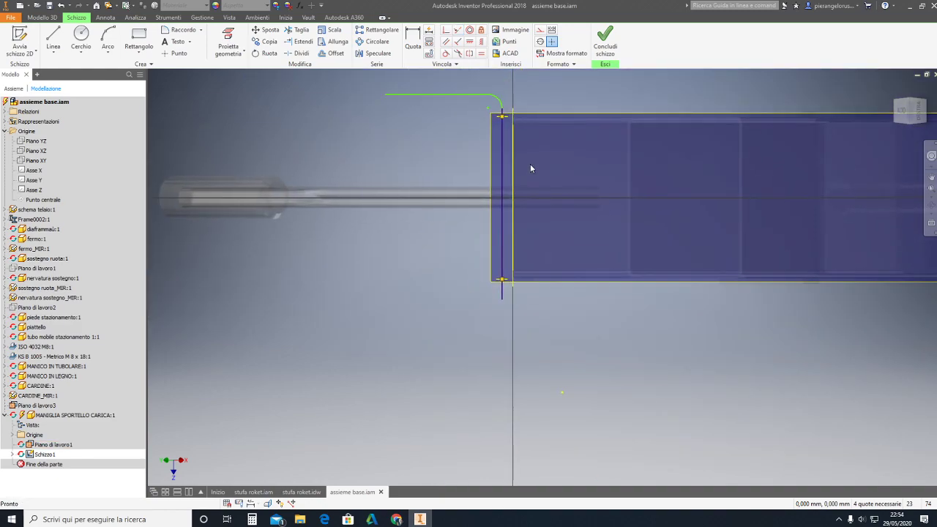
- Add the 189,141 vertical dimension from the top horizontal line to the bottom point
left_click(413, 38)
left_click(439, 96)
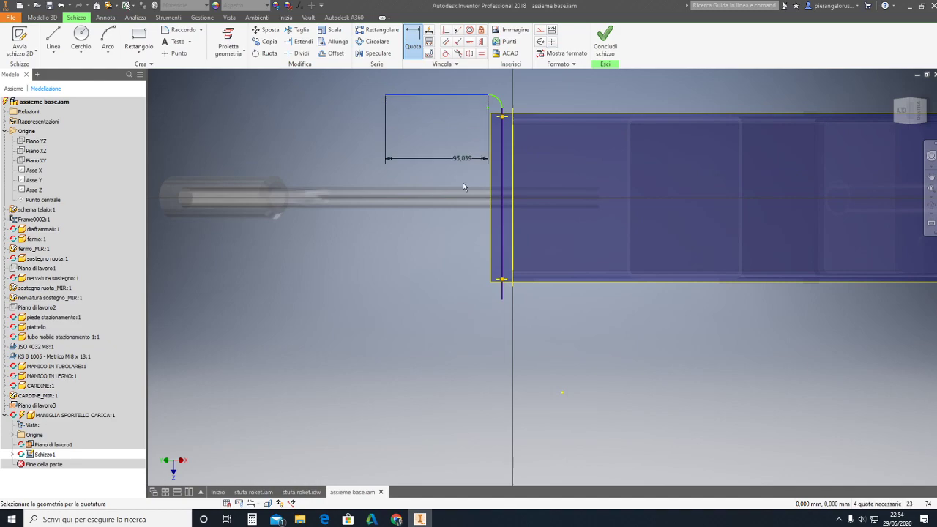
left_click(504, 300)
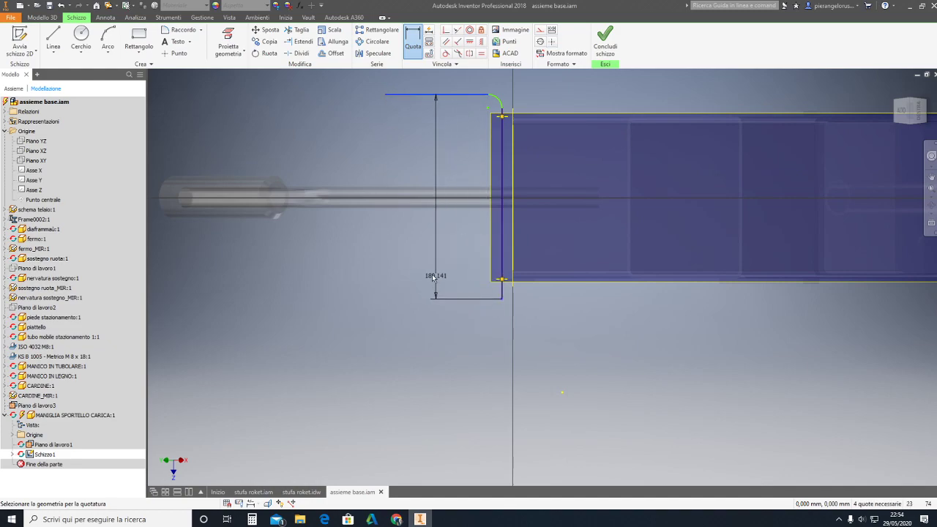
left_click(391, 247)
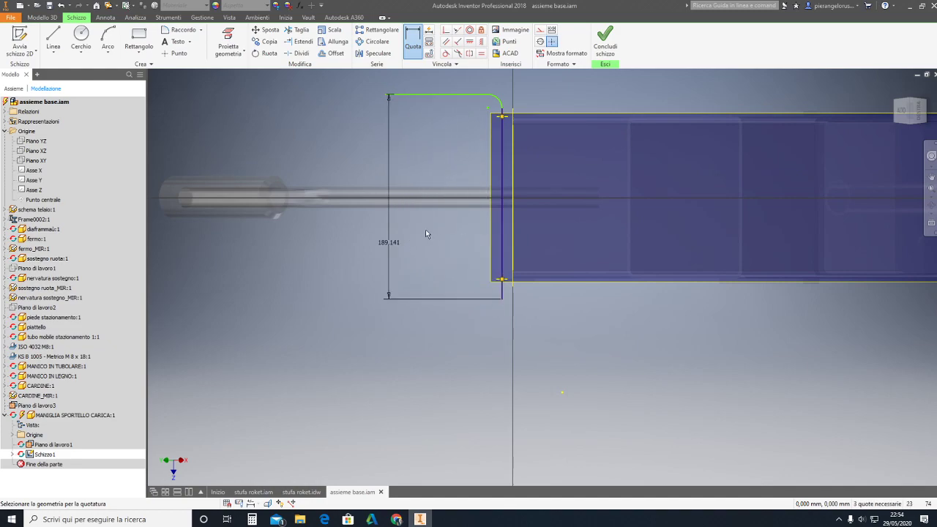
- In the stufa roket drawing, pan and zoom between top and side views to centre the chute and handle
left_click(289, 491)
scroll(469, 257, "up", 2)
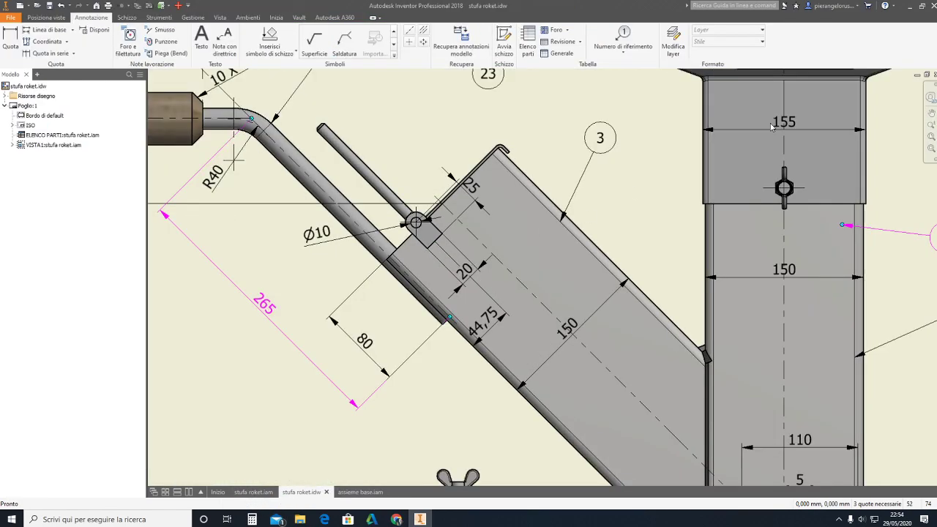
scroll(469, 257, "up", 2)
scroll(469, 257, "up", 2)
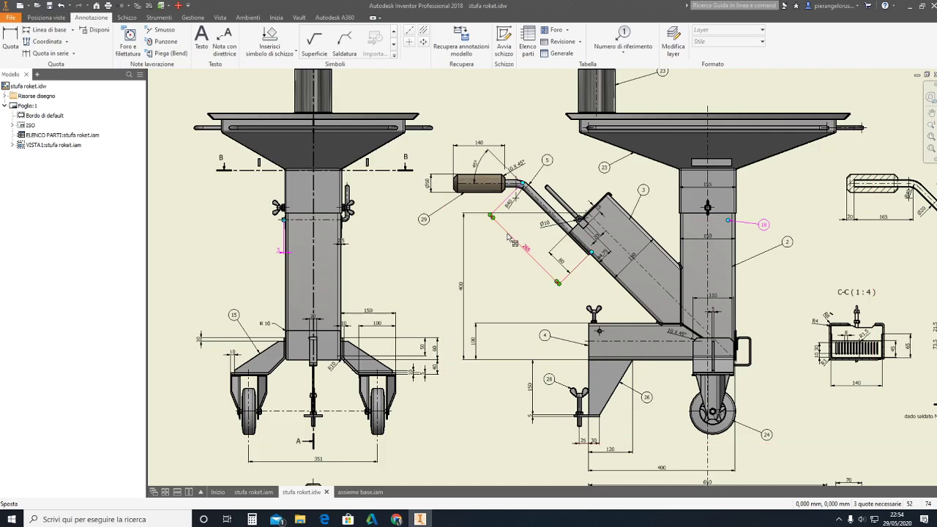
middle_click_drag(512, 240, 685, 291)
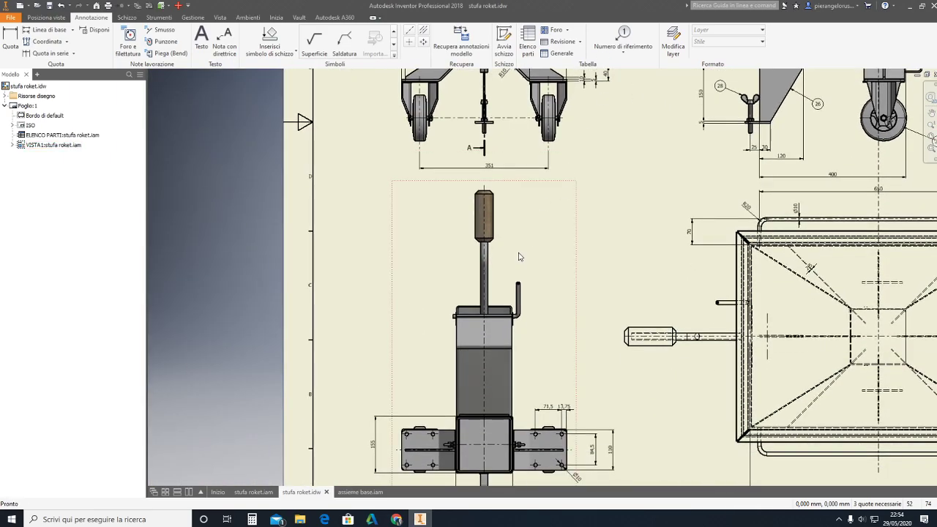
middle_click_drag(655, 191, 553, 205)
scroll(553, 205, "up", 2)
scroll(552, 205, "up", 1)
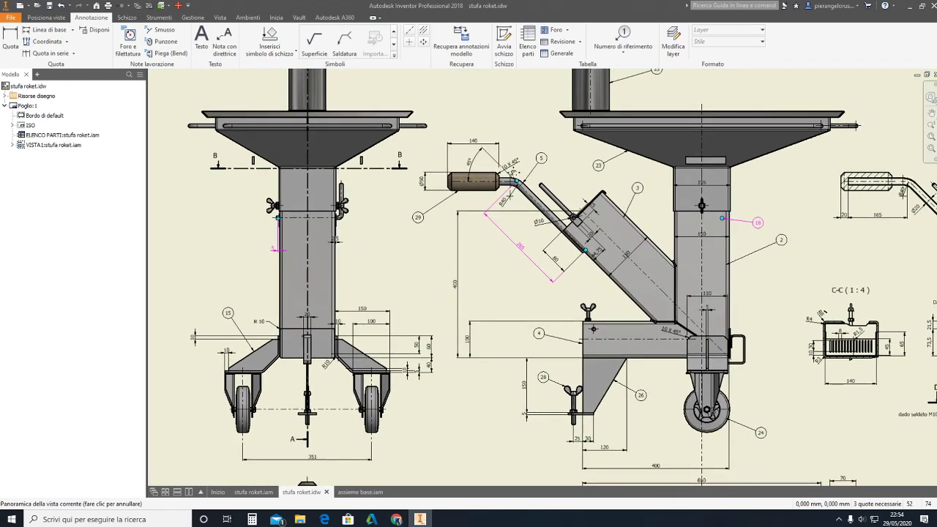
scroll(644, 189, "down", 3)
middle_click_drag(644, 189, 608, 192)
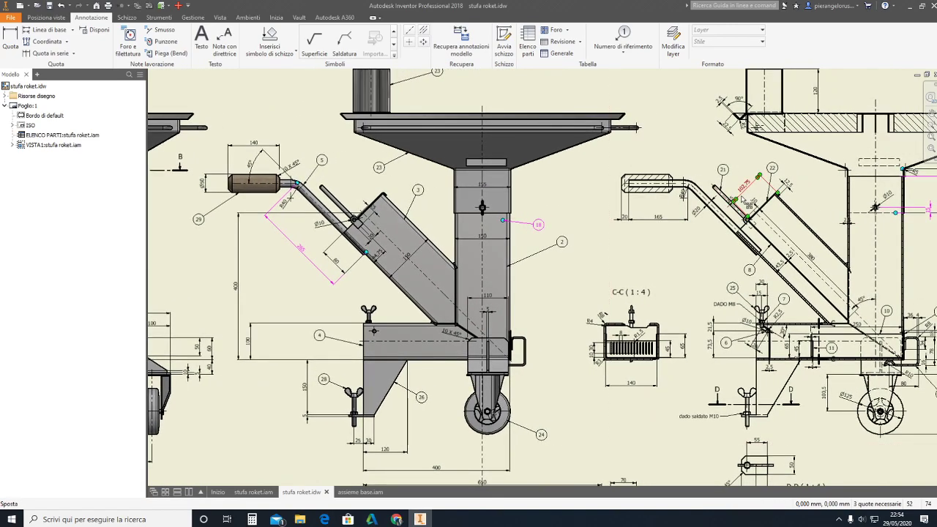
- Examine the handle detail near parts 21–22 and inclined tube part 3, then switch to stufa roket.iam
scroll(732, 201, "down", 5)
middle_click_drag(777, 200, 701, 202)
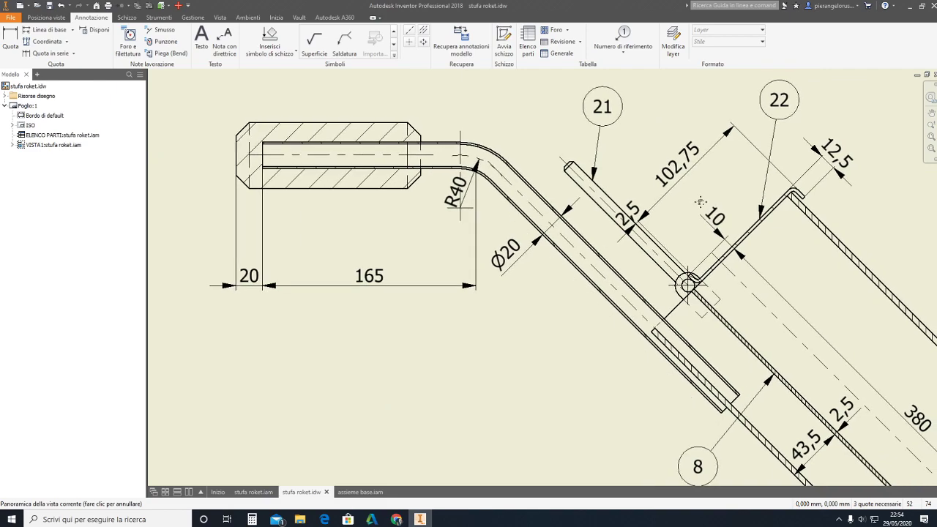
middle_click_drag(700, 202, 757, 189)
middle_click_drag(439, 219, 563, 192)
middle_click_drag(281, 239, 876, 177)
middle_click_drag(556, 220, 650, 245)
scroll(651, 245, "down", 2)
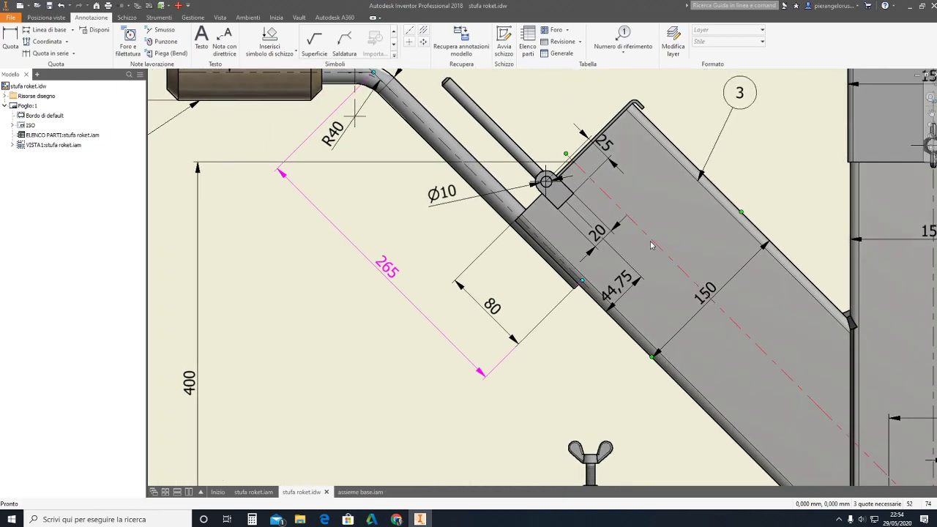
scroll(650, 246, "up", 1)
scroll(542, 241, "up", 1)
scroll(539, 241, "up", 2)
scroll(529, 245, "up", 3)
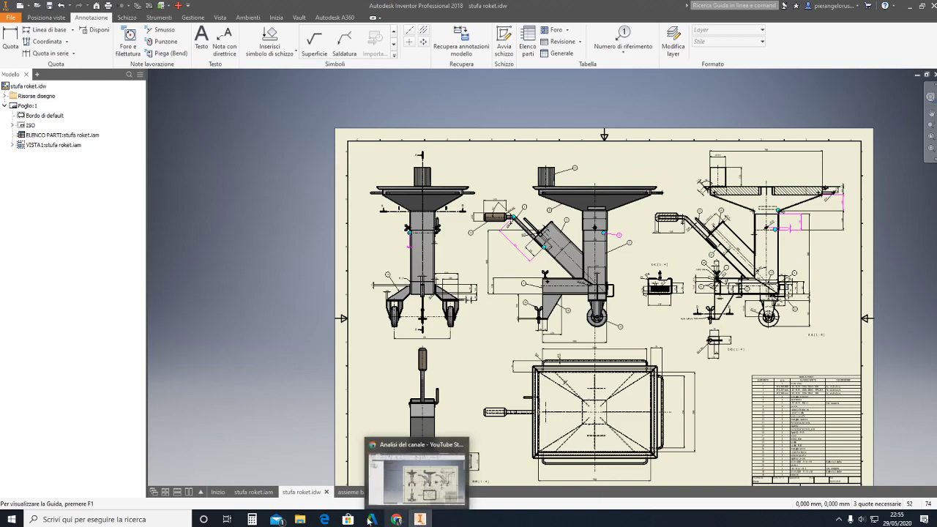
mouse_move(396, 519)
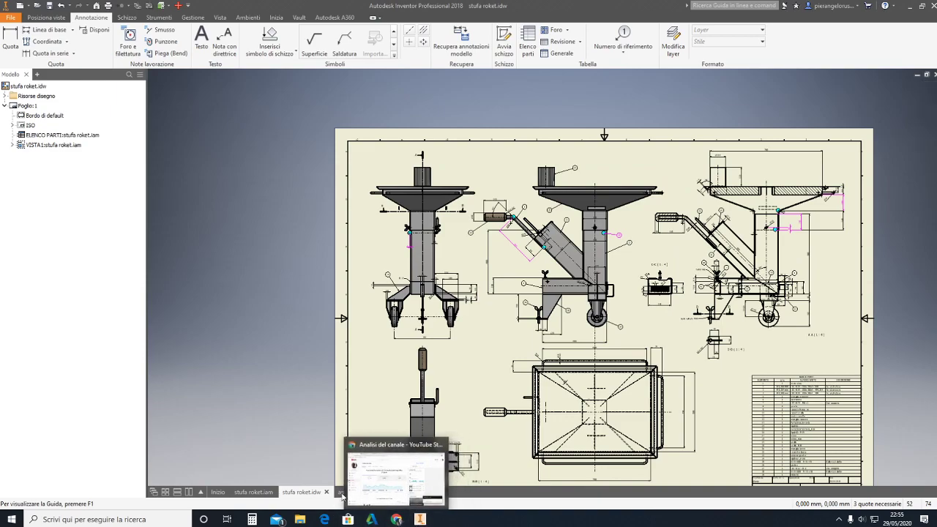
left_click(253, 491)
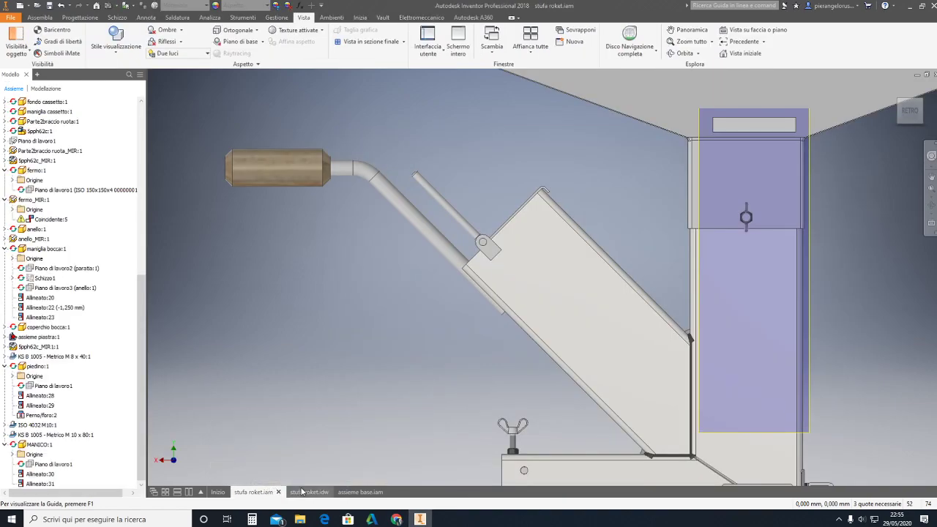
- Back in the assieme base.iam sketch, dimension the bend arc to radius 10
left_click(349, 492)
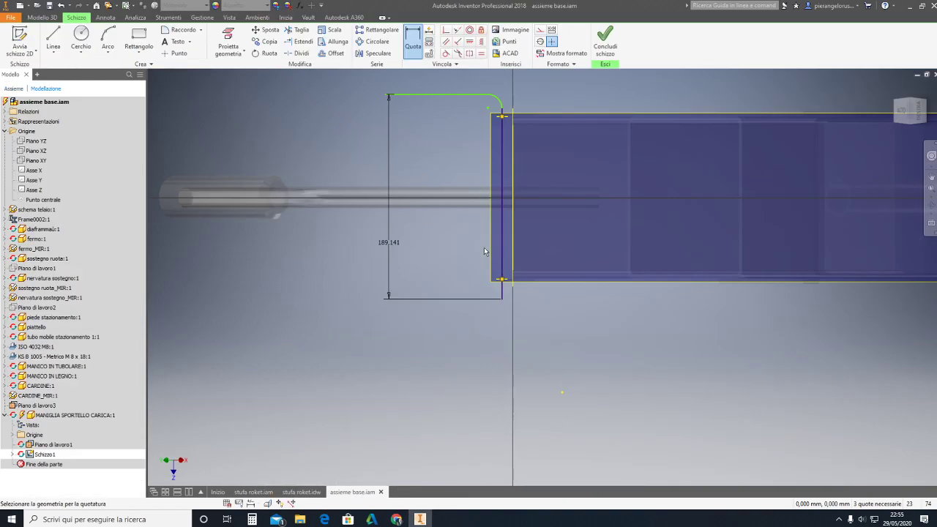
scroll(493, 290, "down", 2)
scroll(506, 362, "down", 3)
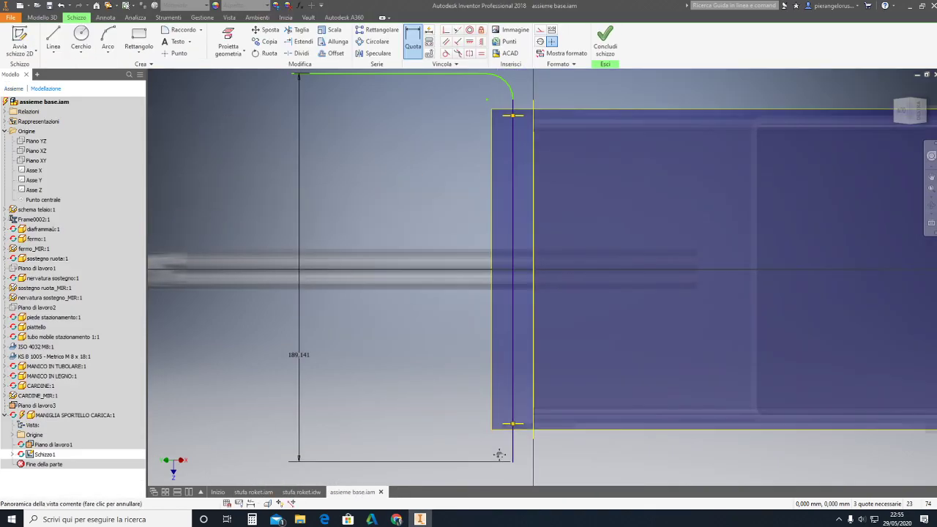
middle_click_drag(500, 163, 505, 266)
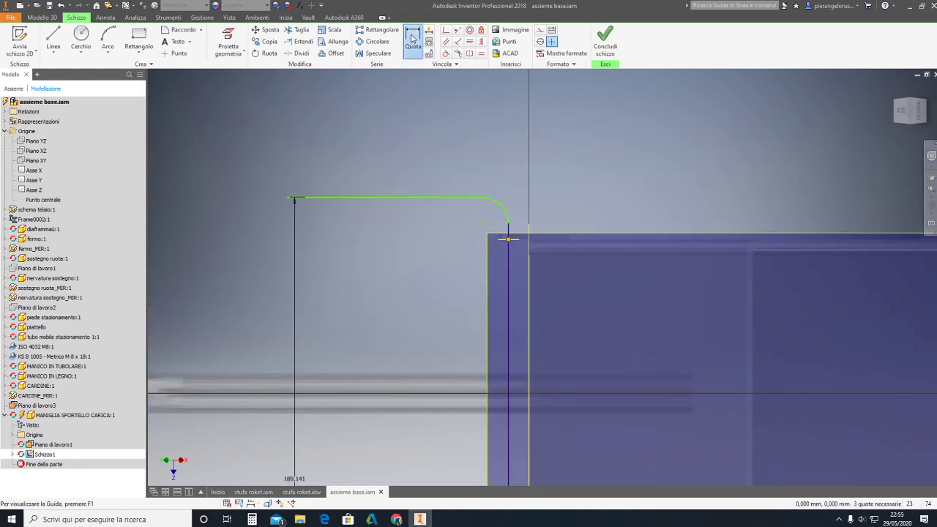
left_click(493, 213)
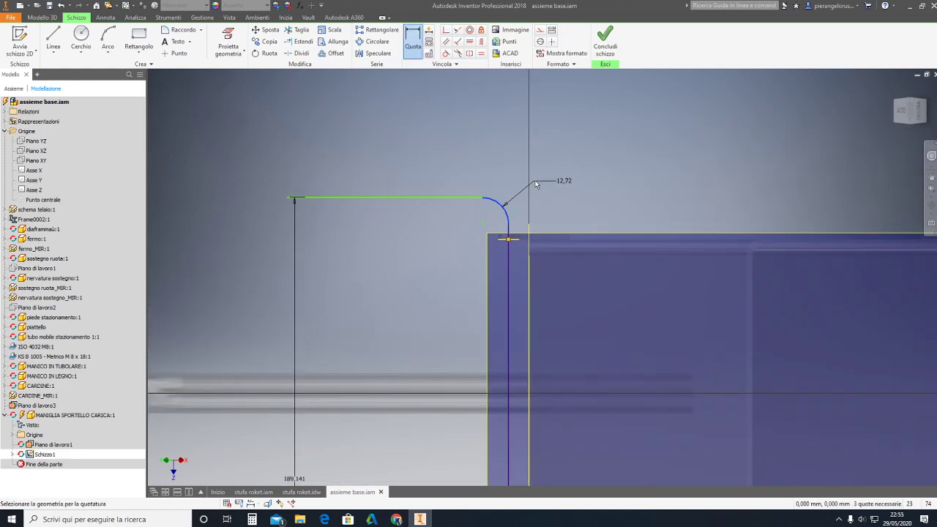
left_click(571, 178)
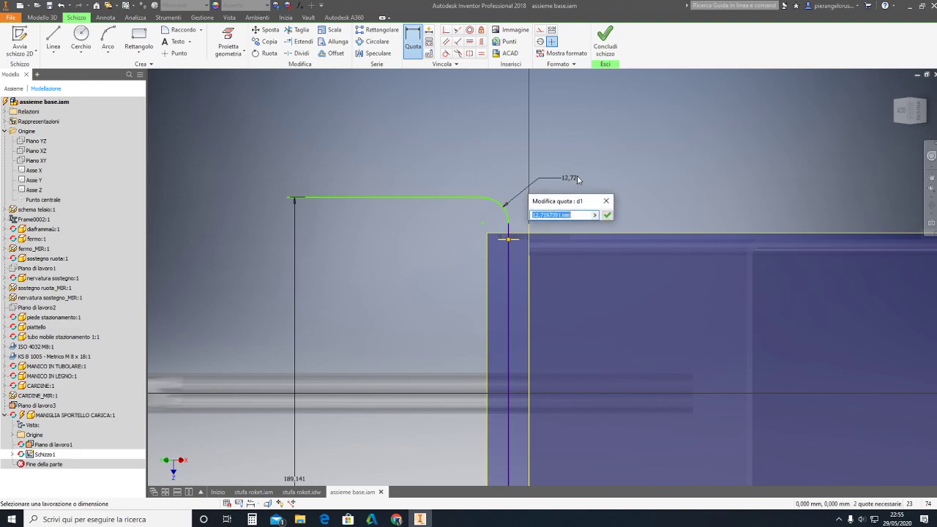
type("10")
left_click(607, 216)
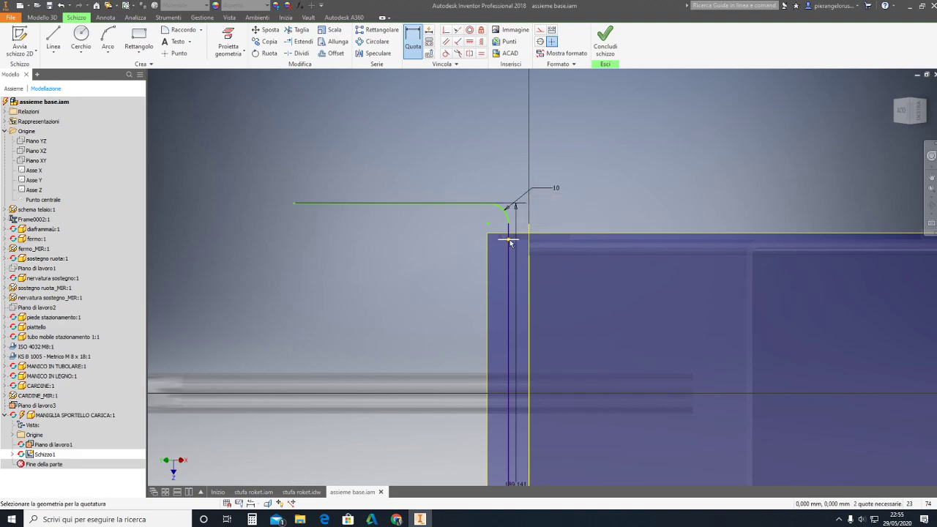
- Dimension the top horizontal line's vertical height to 15
scroll(511, 243, "up", 4)
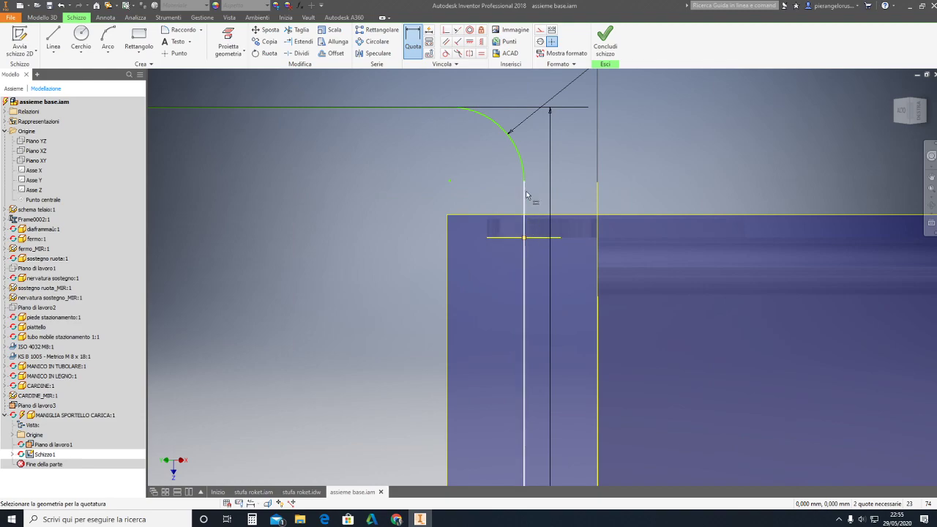
left_click(524, 216)
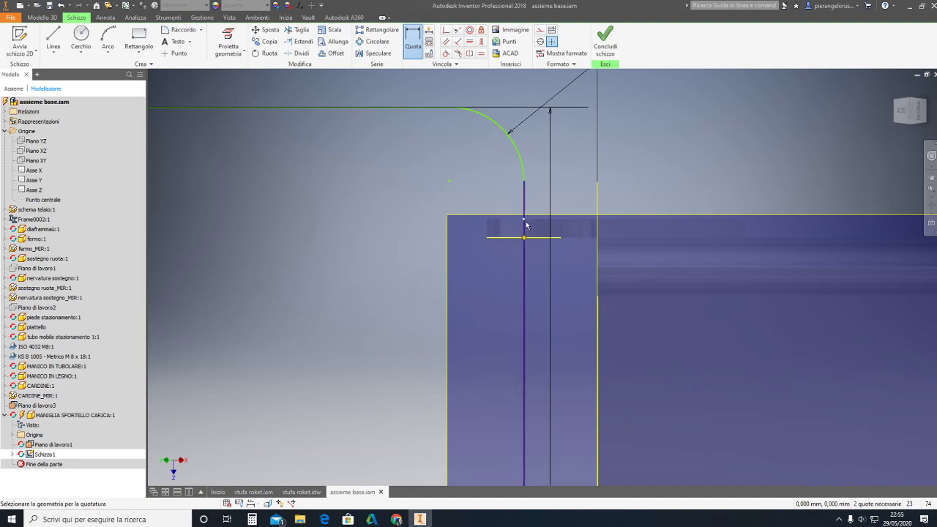
middle_click_drag(598, 73, 666, 124)
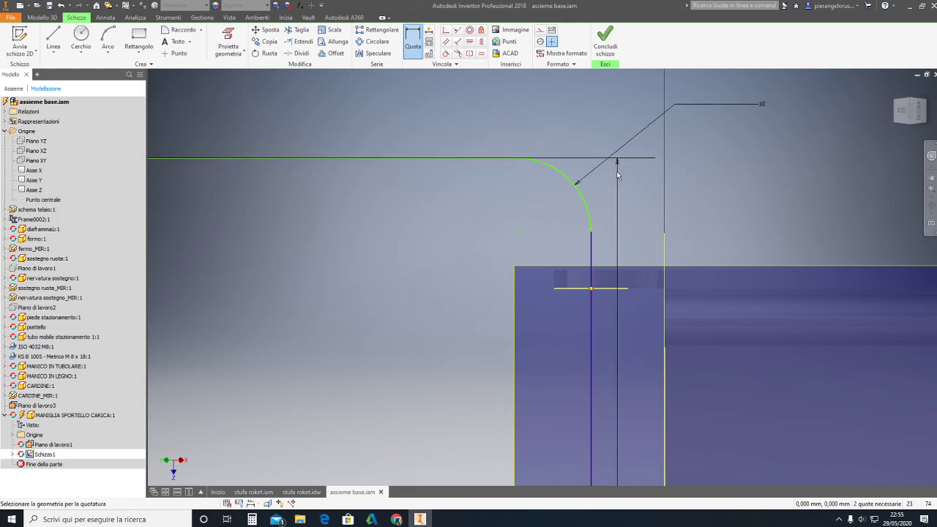
scroll(577, 221, "down", 3)
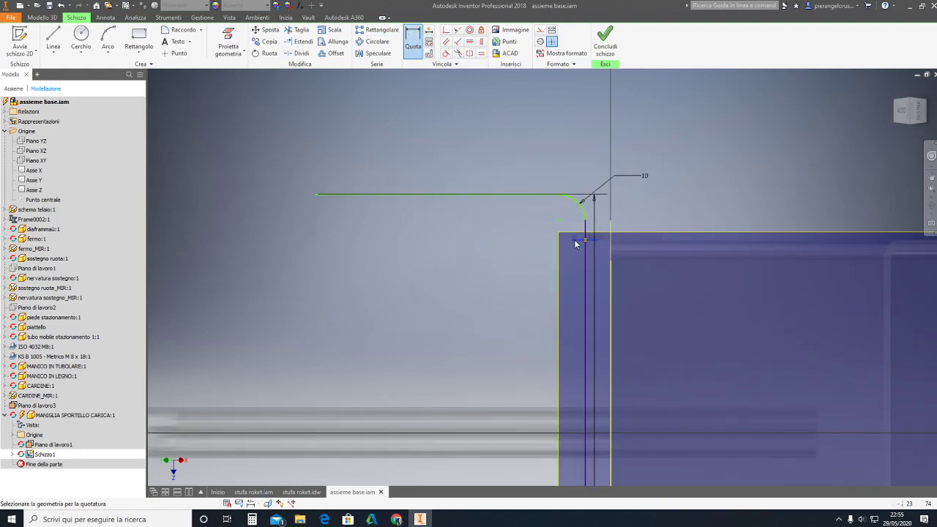
left_click(552, 195)
left_click(585, 239)
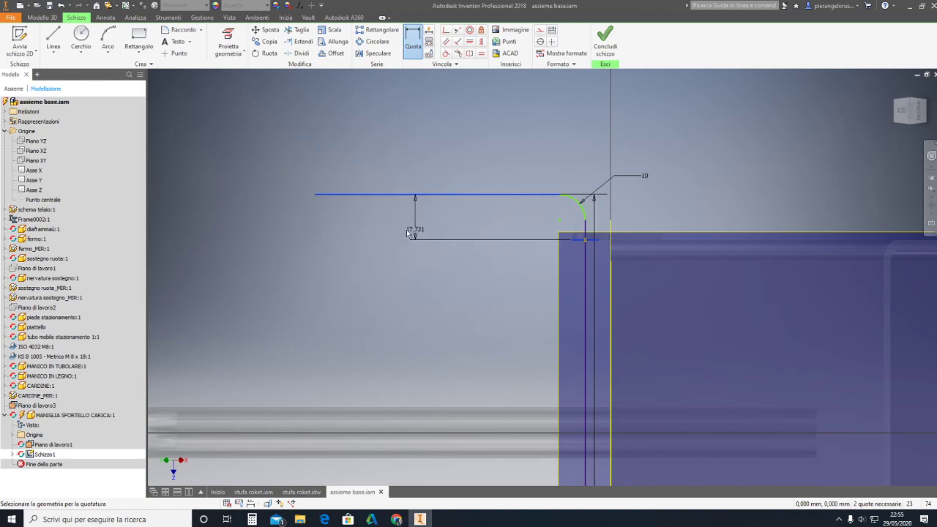
left_click(262, 216)
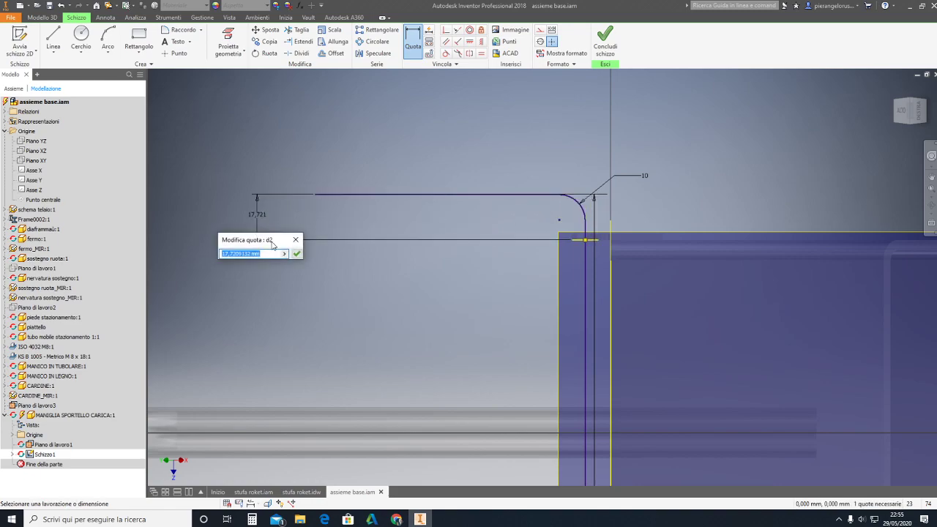
type("15")
left_click(296, 254)
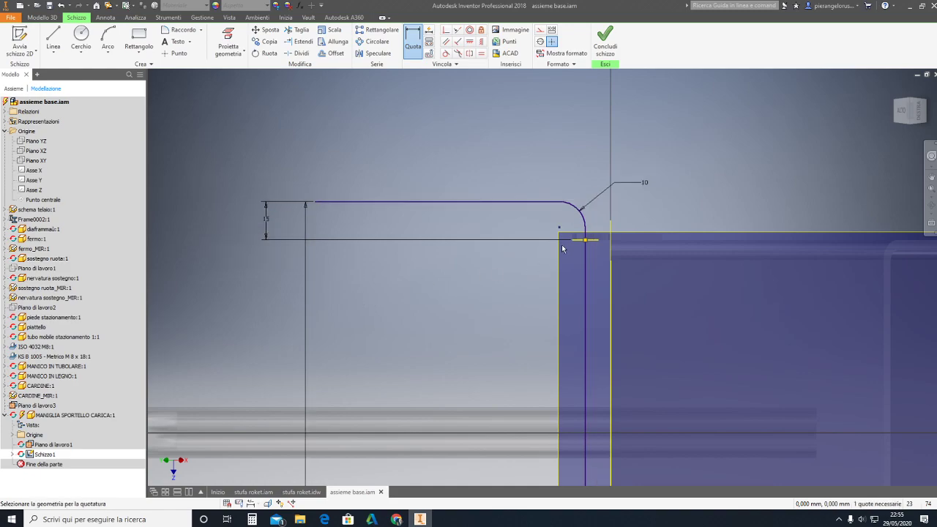
scroll(575, 229, "up", 3)
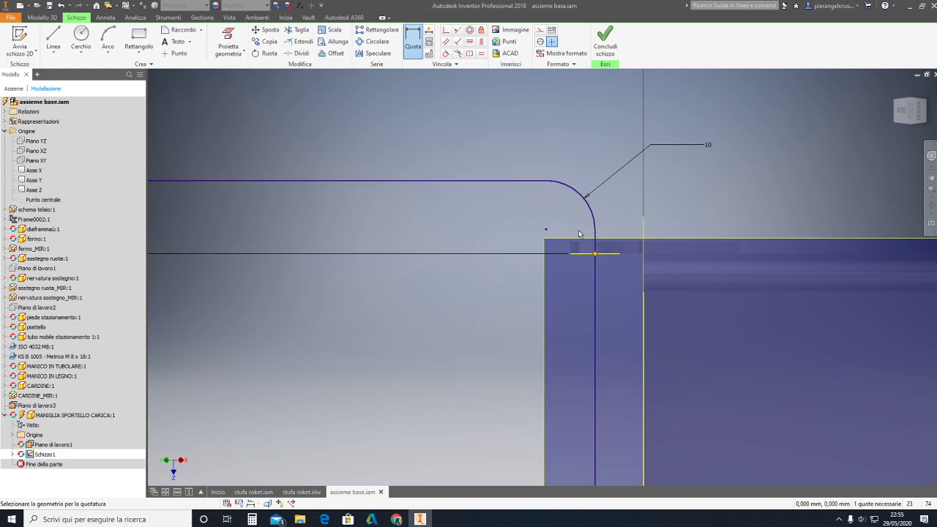
- Try a linear dimension on the vertical line, then cancel it without adding it
scroll(595, 220, "down", 5)
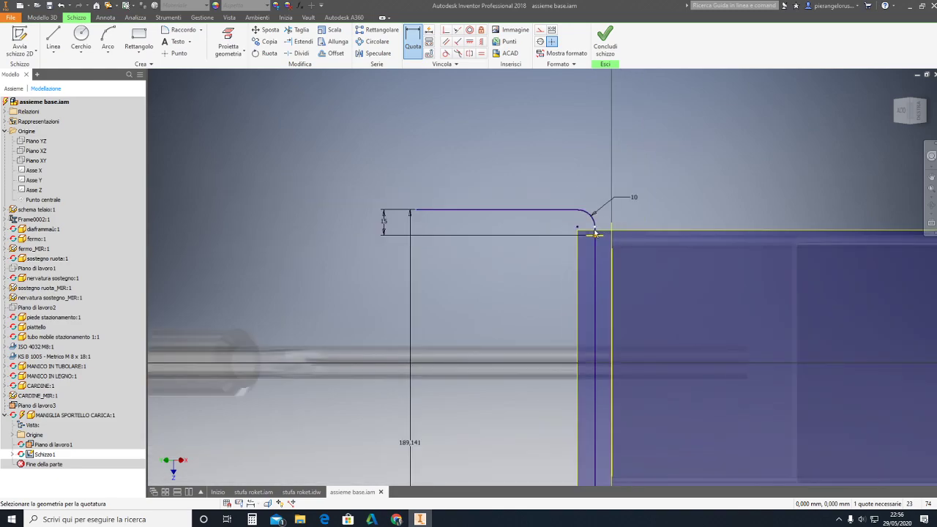
mouse_move(593, 209)
middle_mouse_down()
mouse_move(525, 59)
mouse_move(519, 19)
middle_mouse_up()
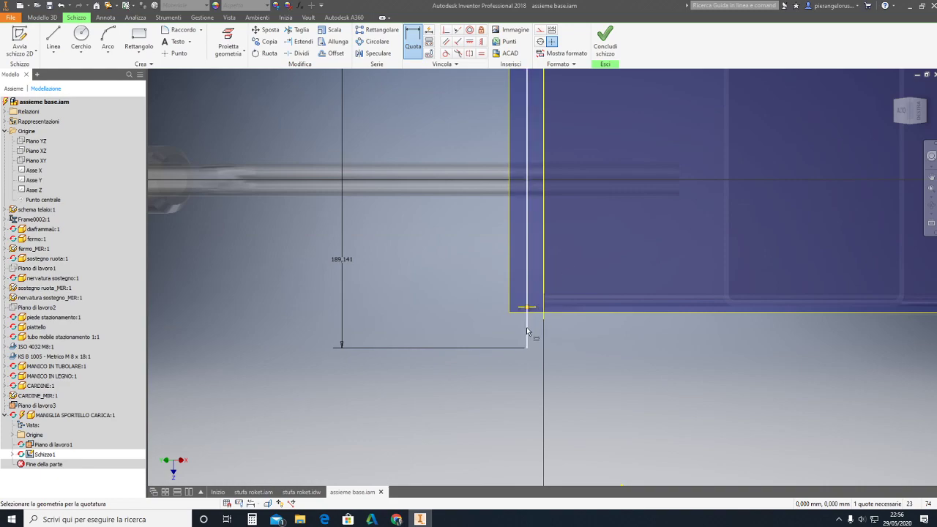
scroll(527, 331, "down", 2)
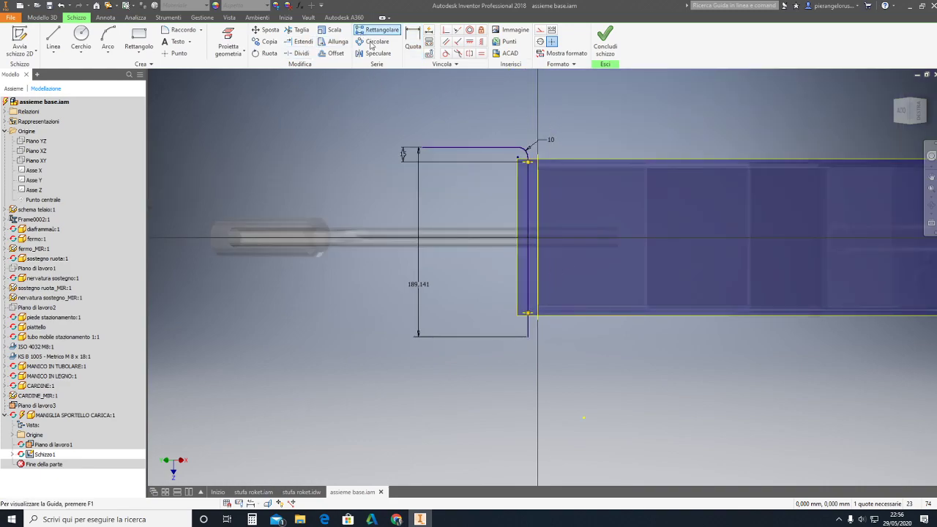
left_click(412, 38)
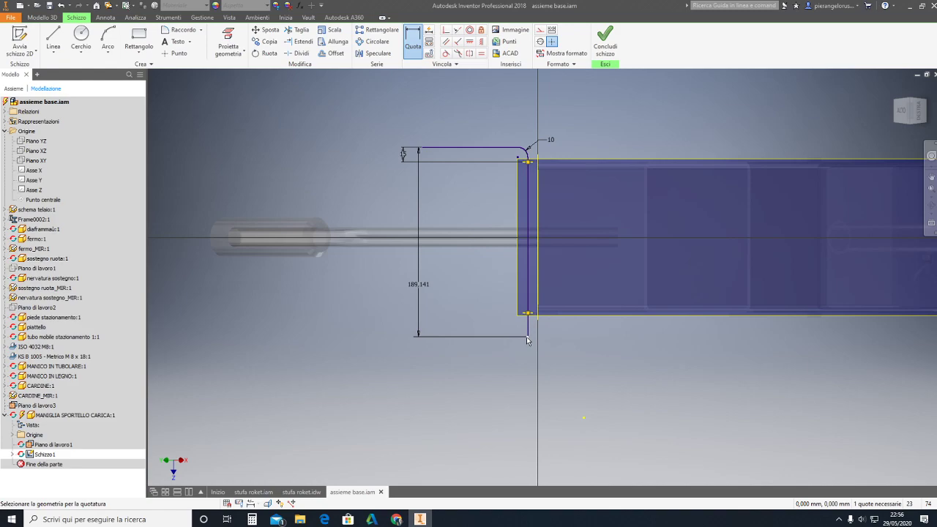
scroll(526, 322, "up", 4)
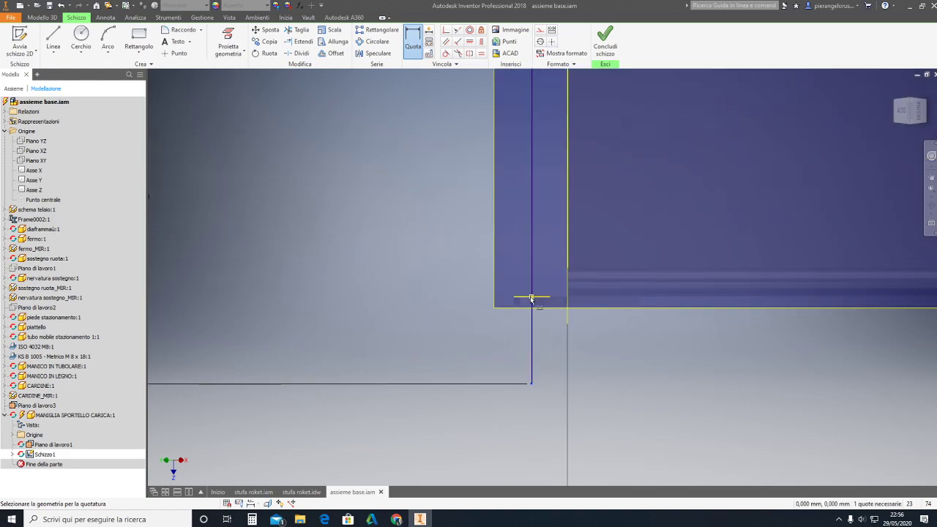
left_click(523, 300)
left_click(282, 333)
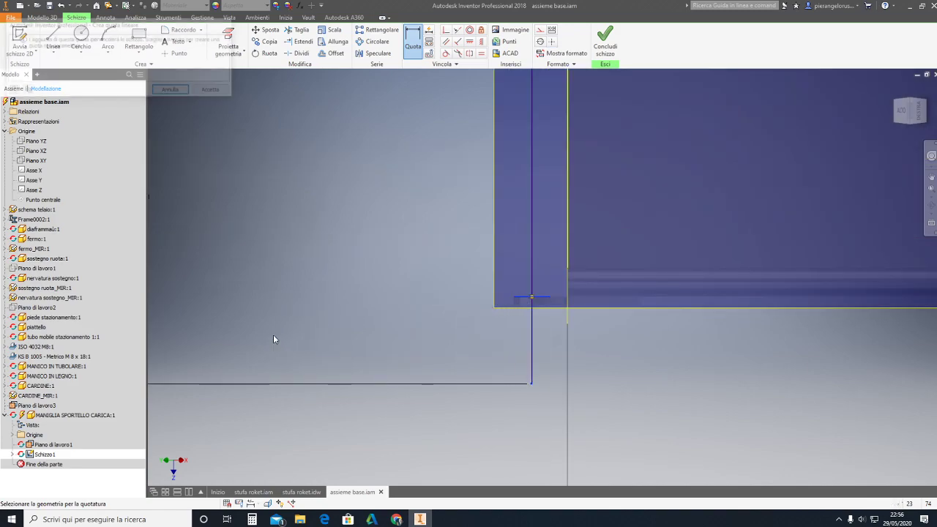
left_click(183, 95)
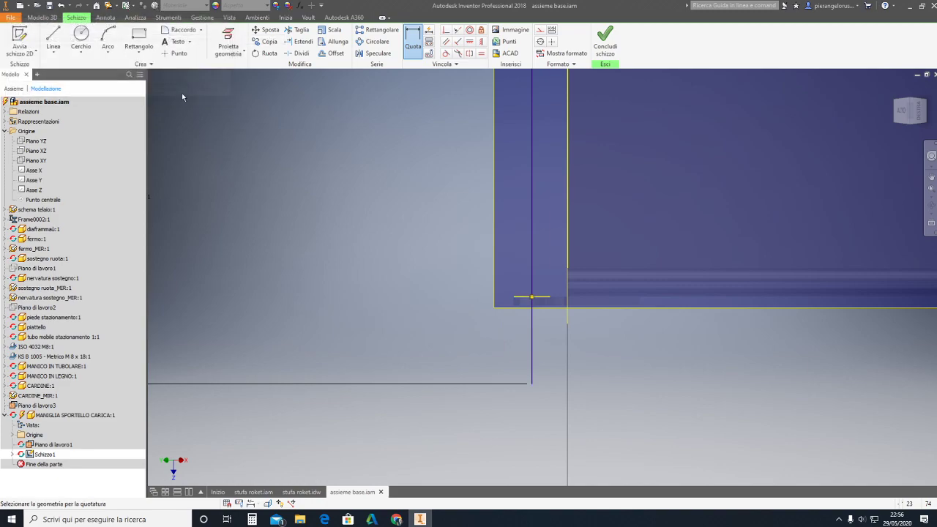
key("Escape")
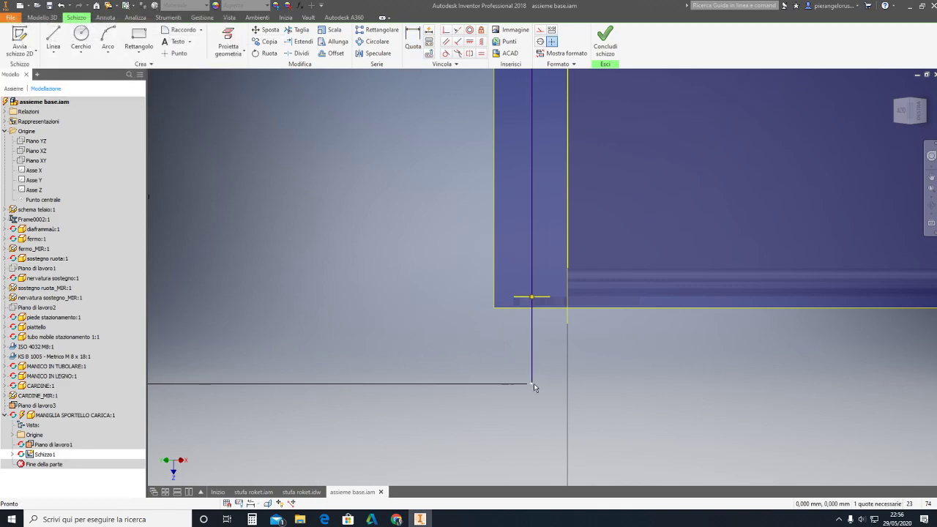
- Delete the 189,141 dimension from the path sketch
scroll(527, 383, "down", 5)
scroll(414, 311, "up", 3)
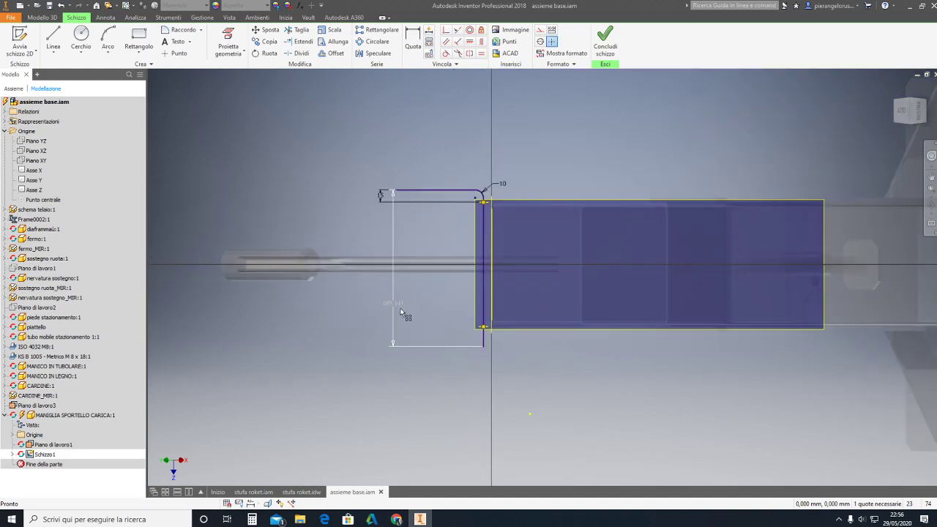
right_click(395, 307)
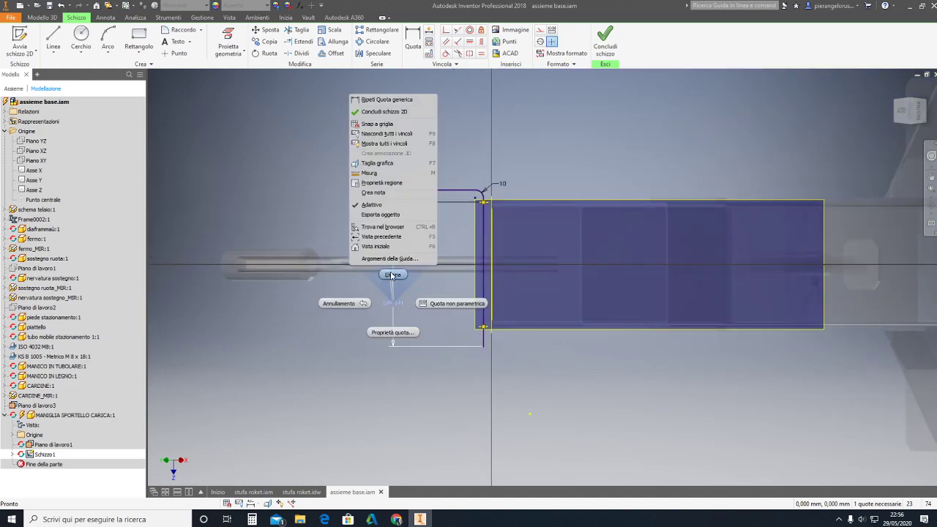
left_click(392, 275)
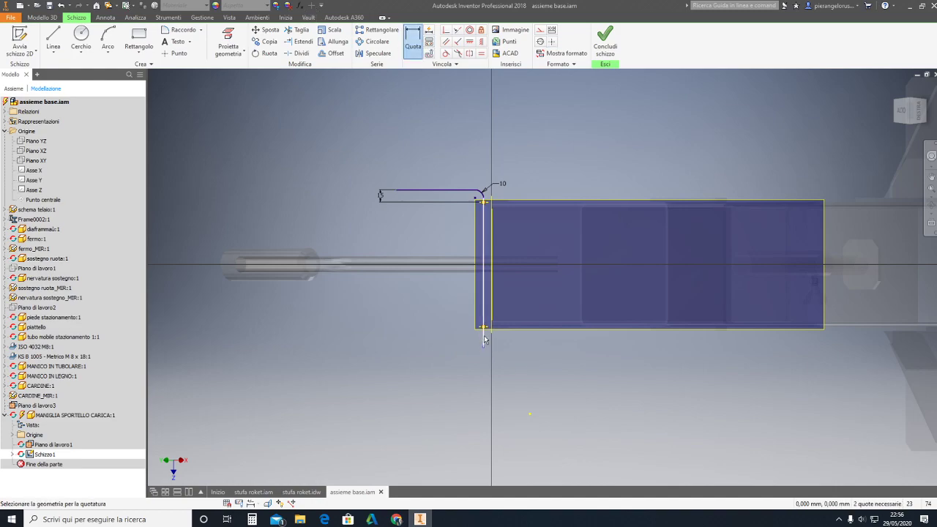
- Dimension the vertical drop and link its length to the offset d2
scroll(485, 350, "down", 5)
left_click(470, 223)
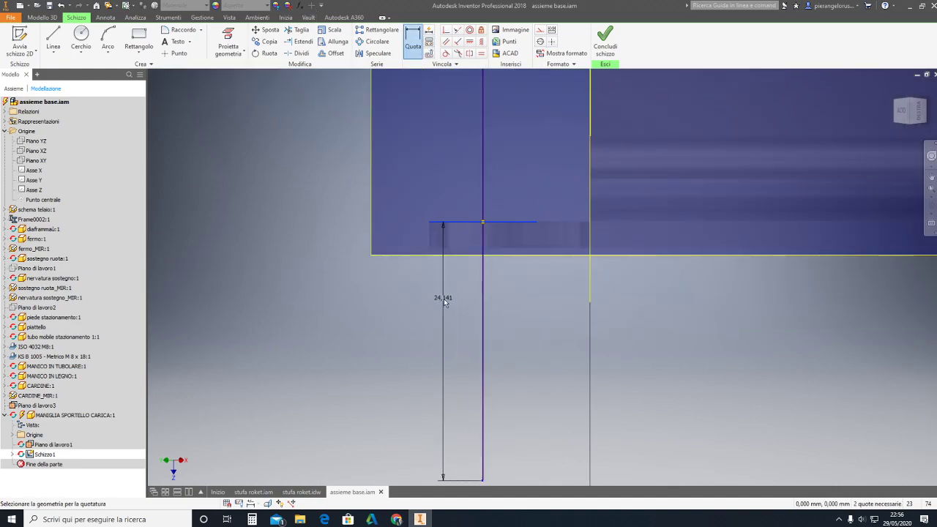
scroll(444, 297, "up", 3)
scroll(444, 300, "up", 3)
left_click(314, 309)
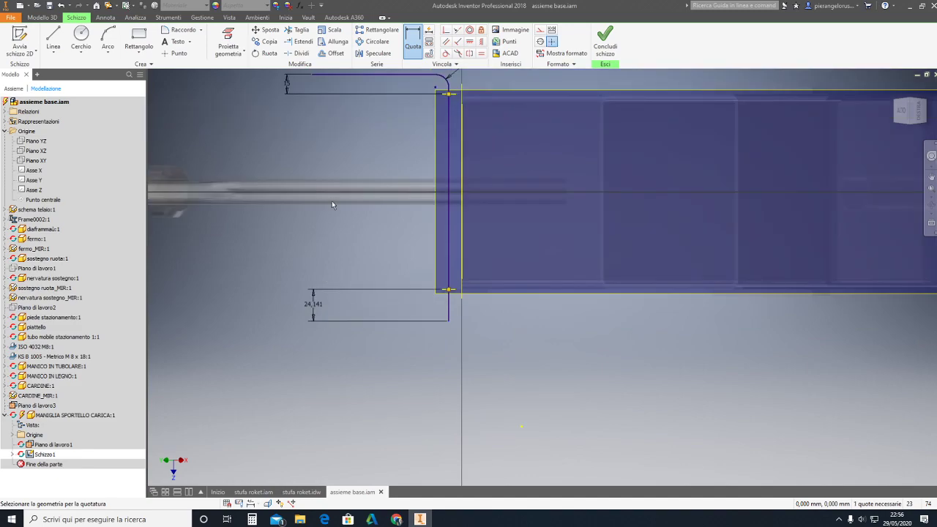
left_click(308, 291)
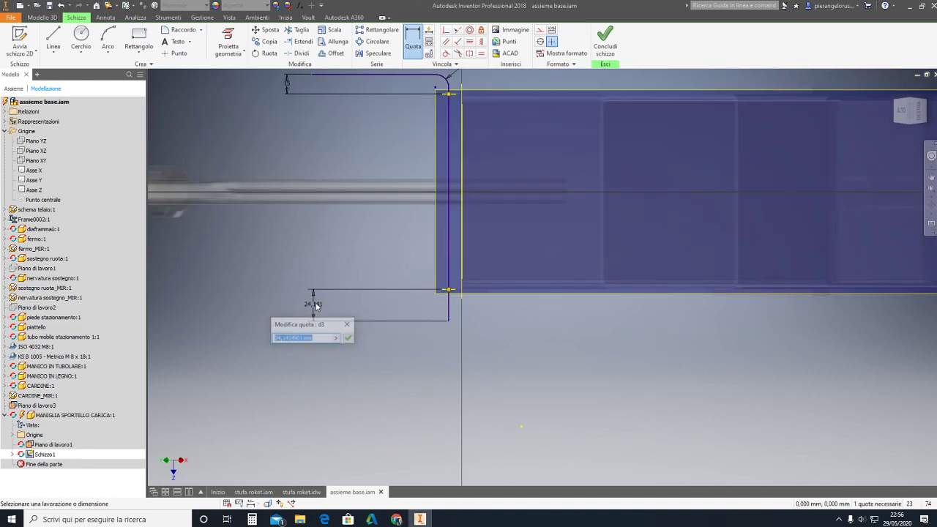
left_click(290, 85)
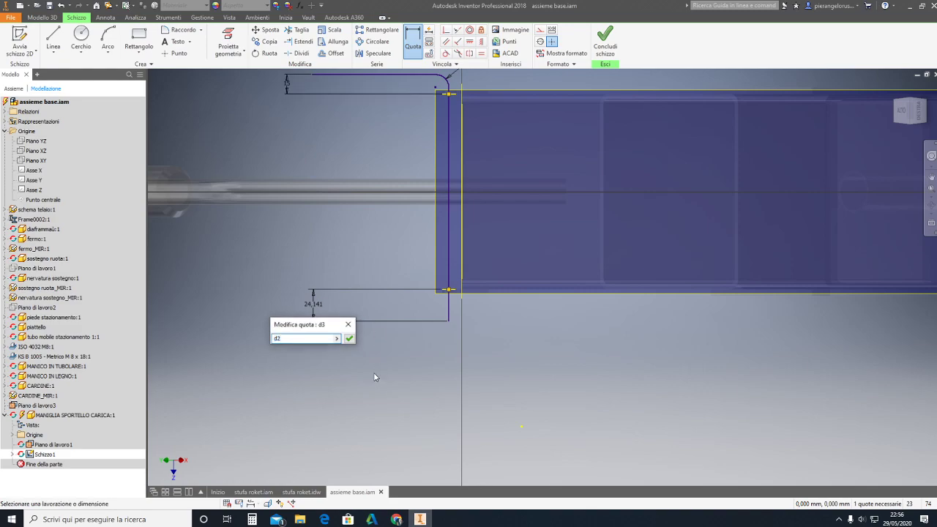
left_click(350, 342)
key("Escape")
mouse_move(425, 349)
middle_mouse_down()
mouse_move(479, 397)
mouse_move(502, 377)
middle_mouse_up()
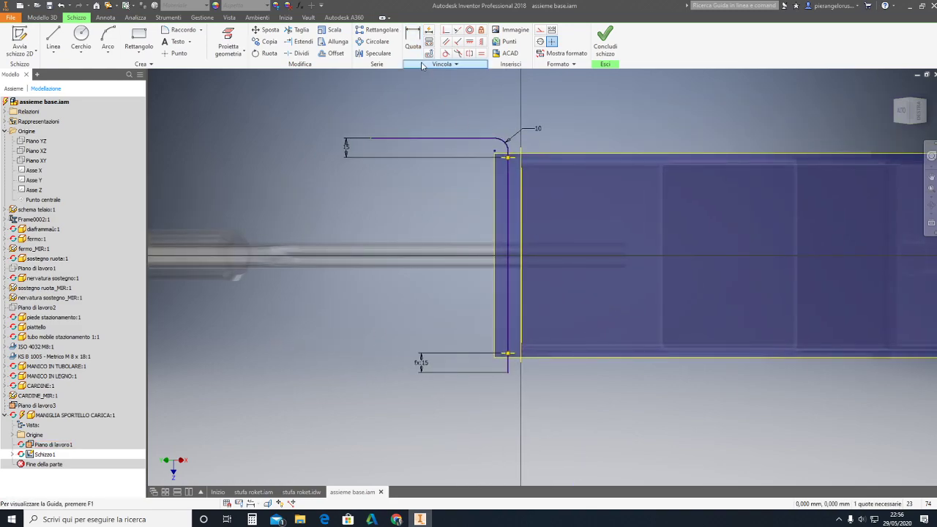
- Dimension the top straight run and change it from 105,039 to 120
left_click(412, 38)
left_click(507, 183)
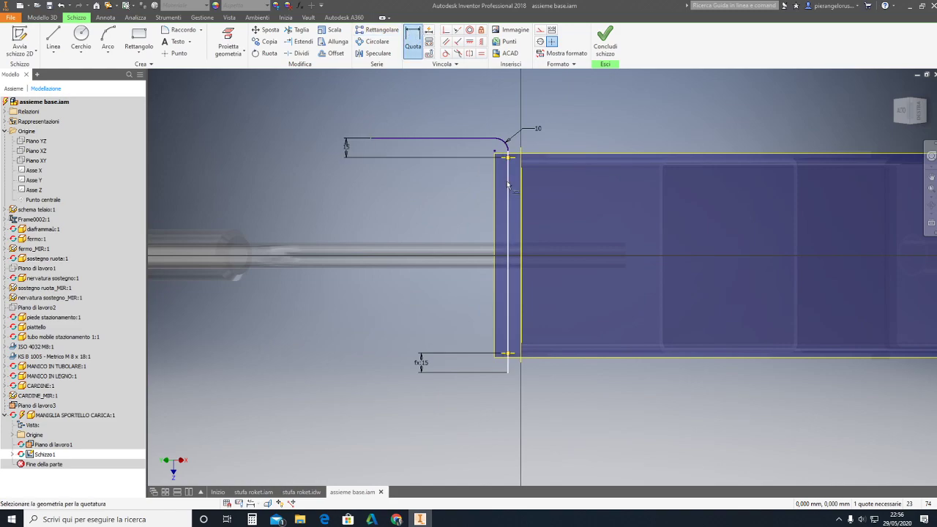
left_click(373, 137)
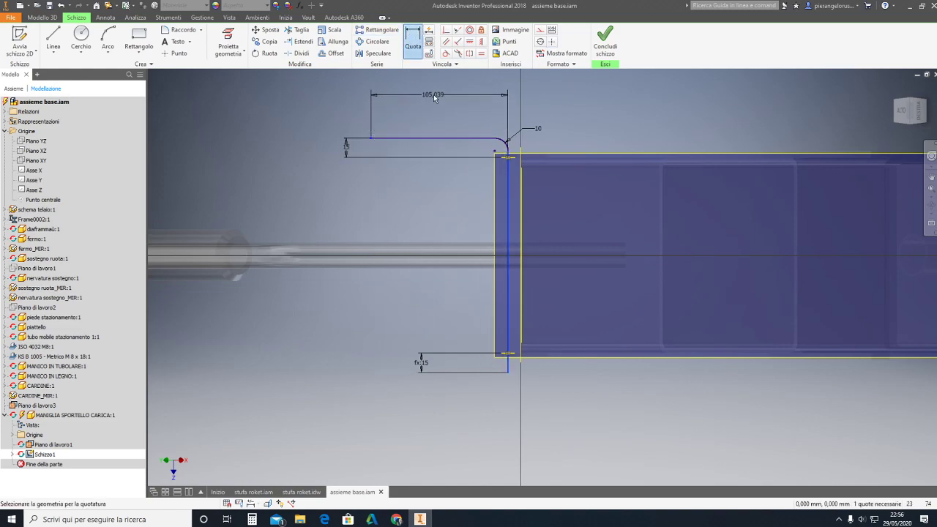
left_click(435, 91)
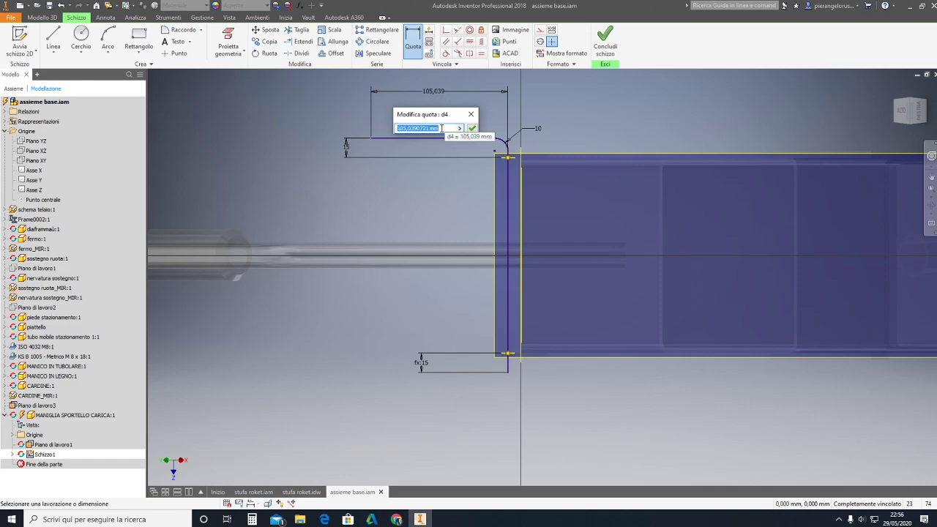
type("120")
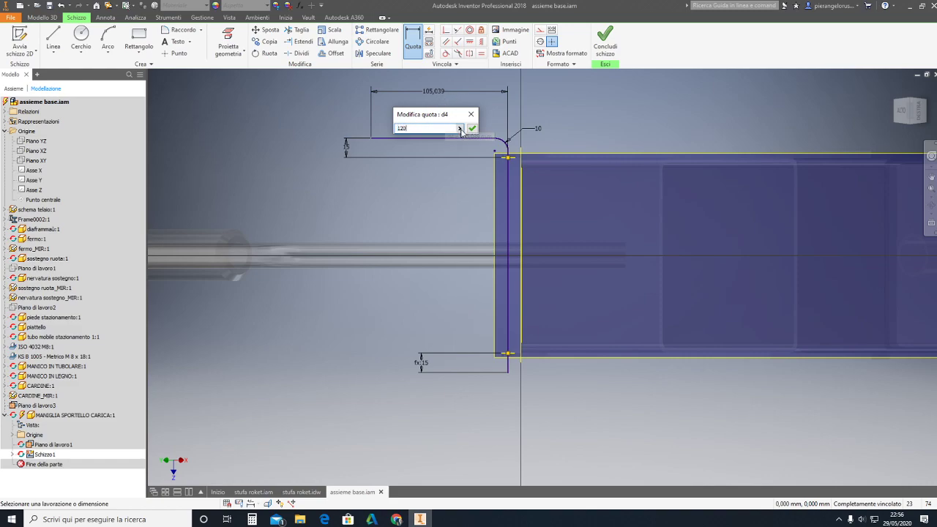
left_click(473, 129)
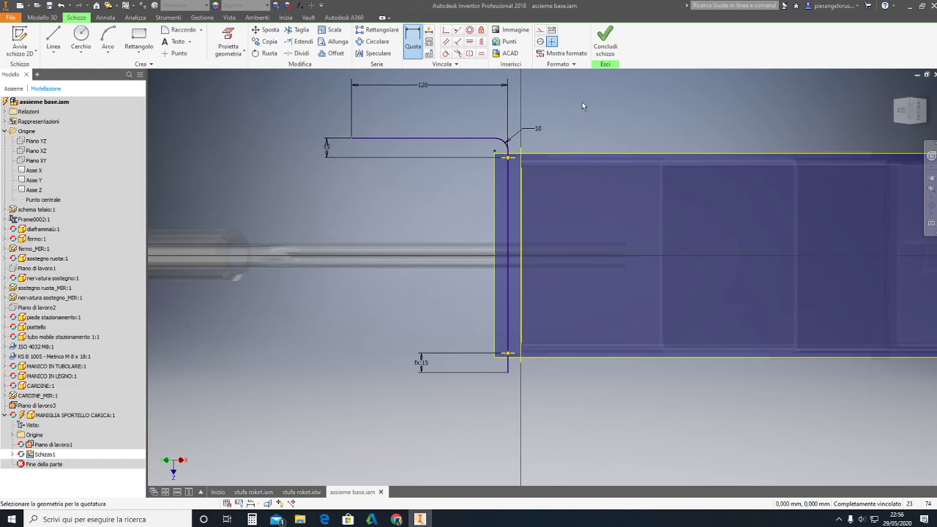
left_click(605, 49)
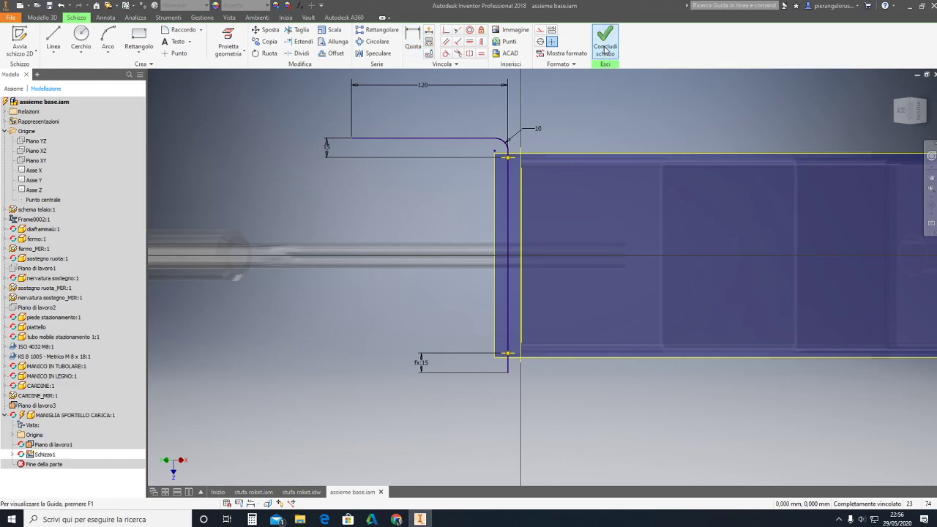
- Finish the path sketch, add a work plane at the straight run's free end, and sketch on it
left_click(606, 50)
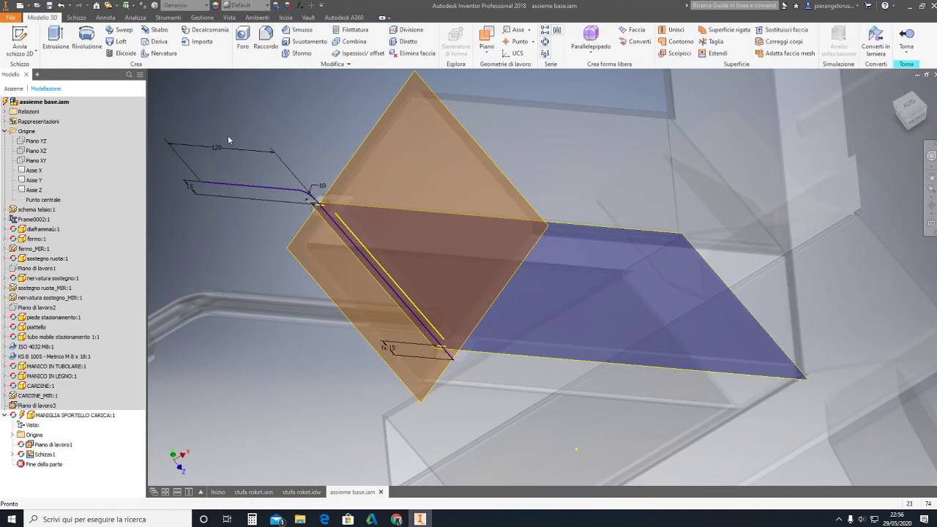
left_click(487, 38)
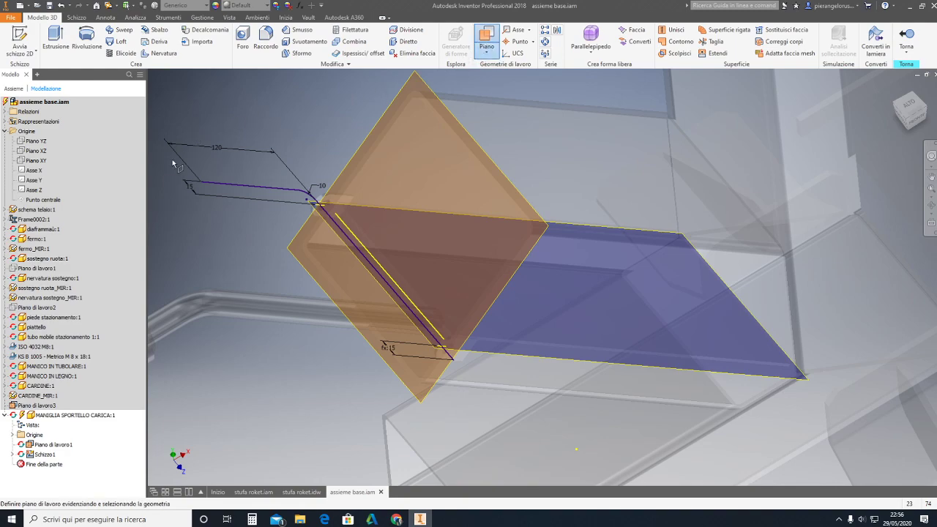
left_click(218, 188)
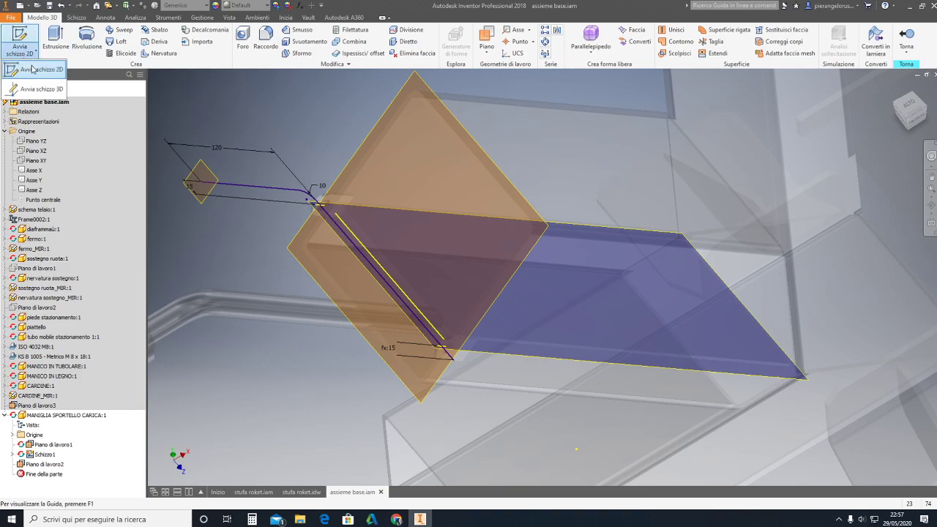
left_click(20, 40)
left_click(199, 179)
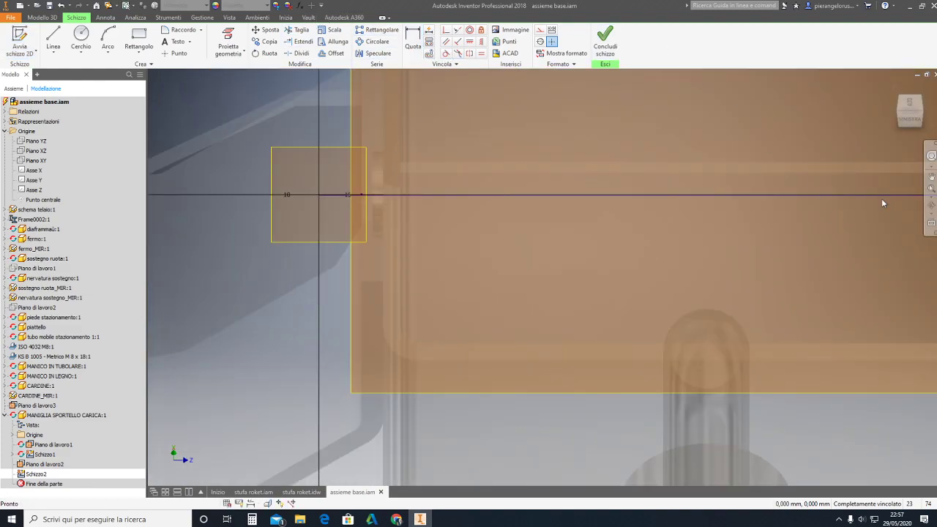
- Project the path and draw a circle centred on its end point, then finish Schizzo2
left_click(931, 206)
mouse_move(621, 240)
left_mouse_down()
mouse_move(551, 247)
mouse_move(561, 270)
mouse_move(579, 272)
left_mouse_up()
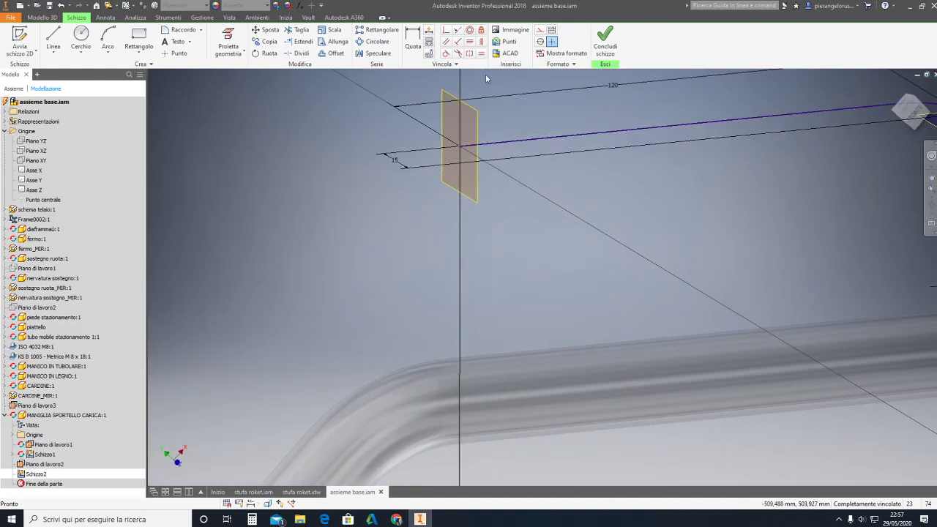
left_click(242, 54)
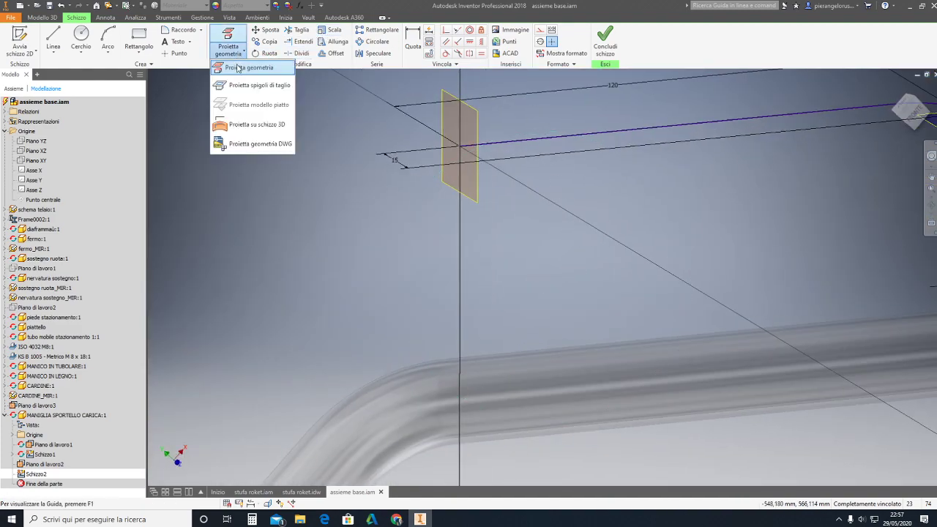
left_click(238, 69)
scroll(468, 150, "down", 2)
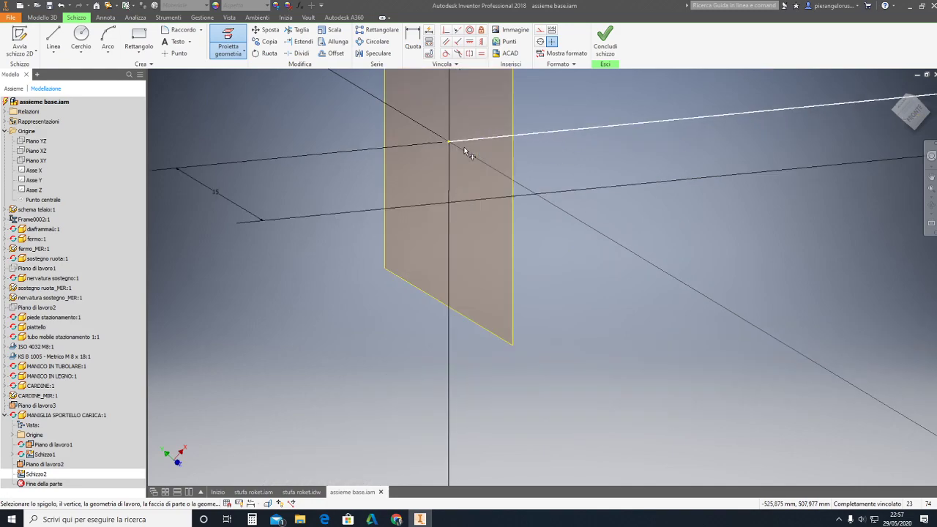
left_click(81, 36)
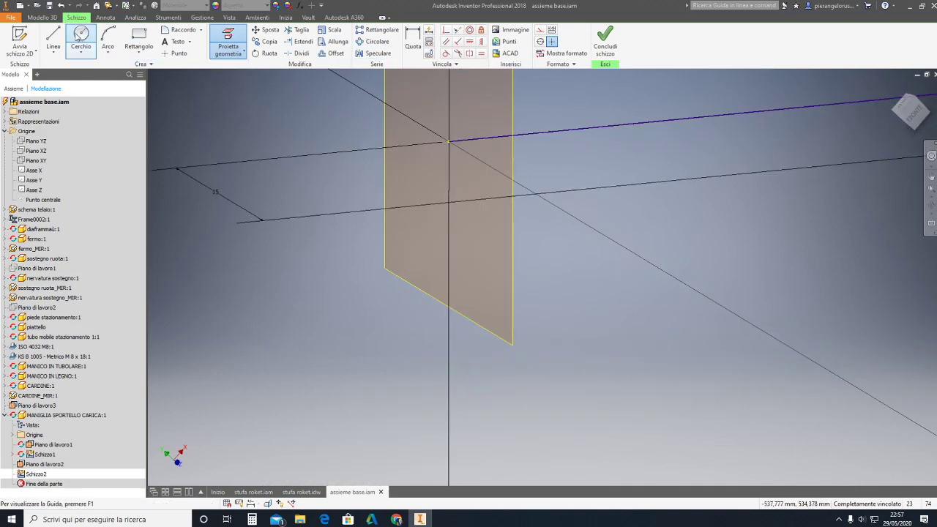
left_click(449, 141)
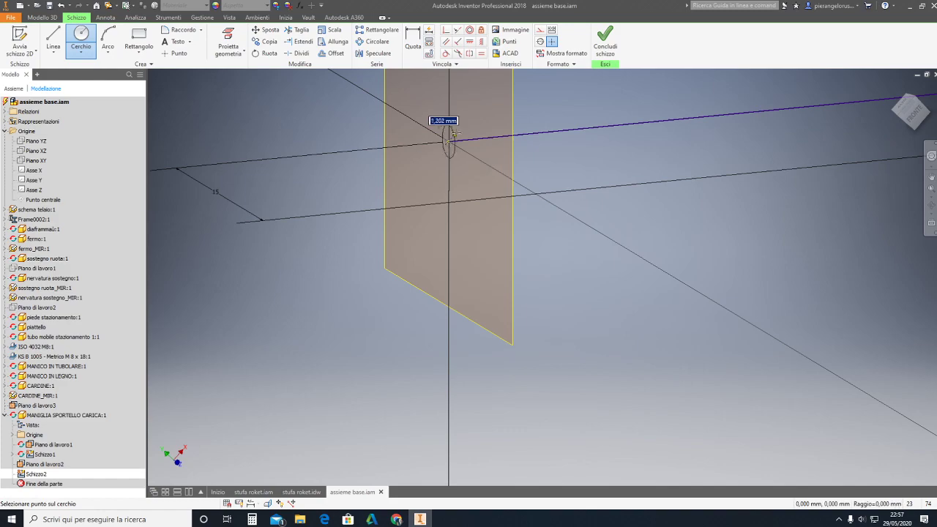
type("1")
left_click(474, 116)
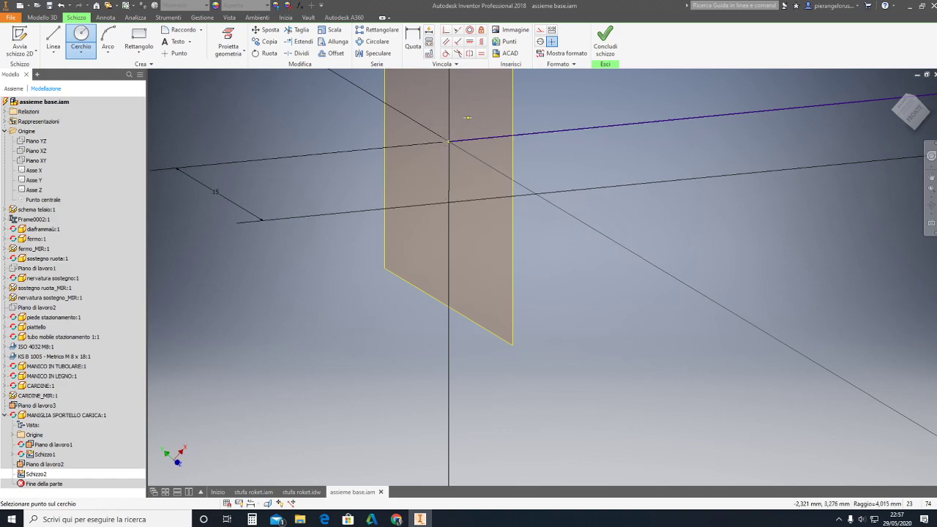
left_click(605, 40)
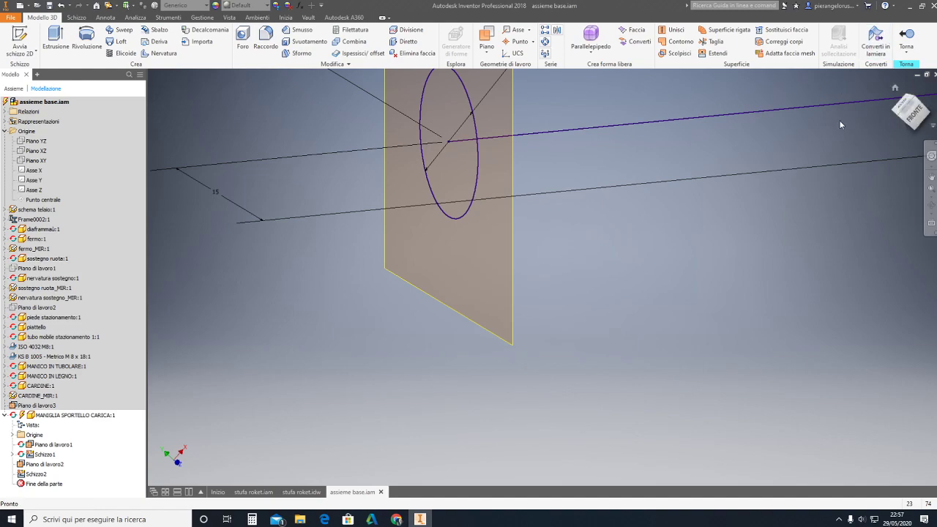
- Sweep the circle profile along the line–arc–drop path as Sweep1, then check it in Front view
scroll(813, 142, "up", 5)
mouse_move(578, 173)
left_mouse_down()
mouse_move(305, 236)
mouse_move(235, 238)
left_mouse_up()
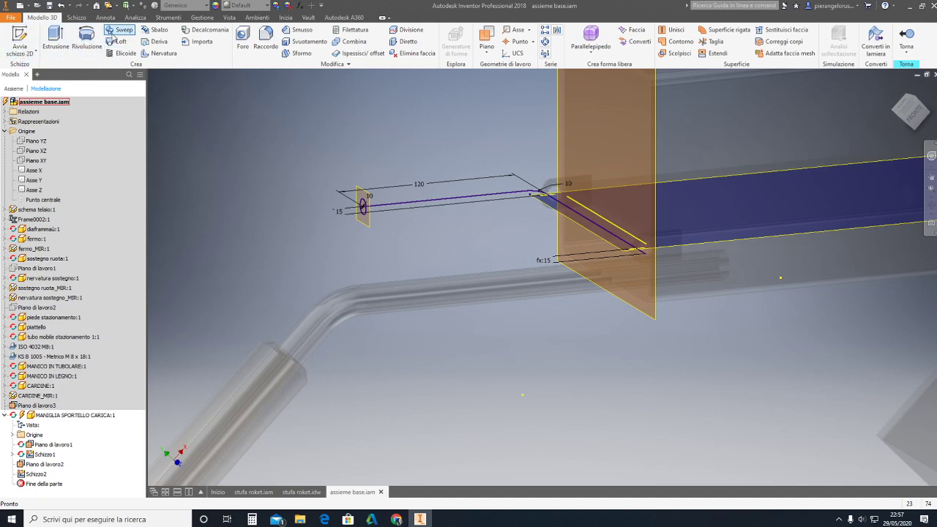
left_click(119, 30)
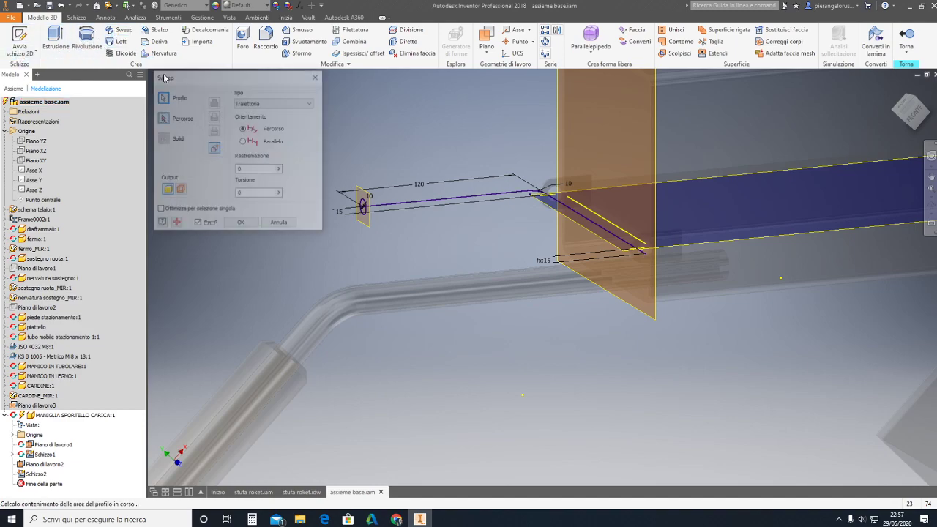
left_click(394, 208)
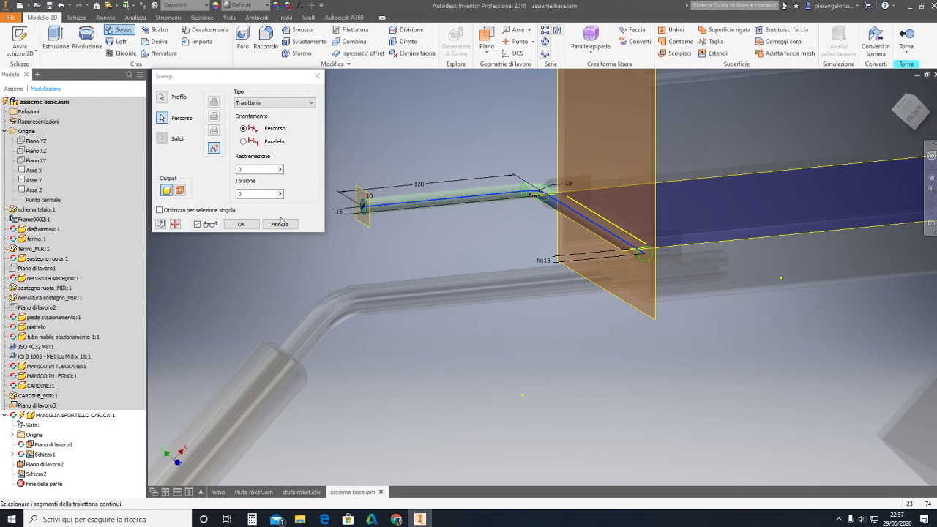
left_click(239, 224)
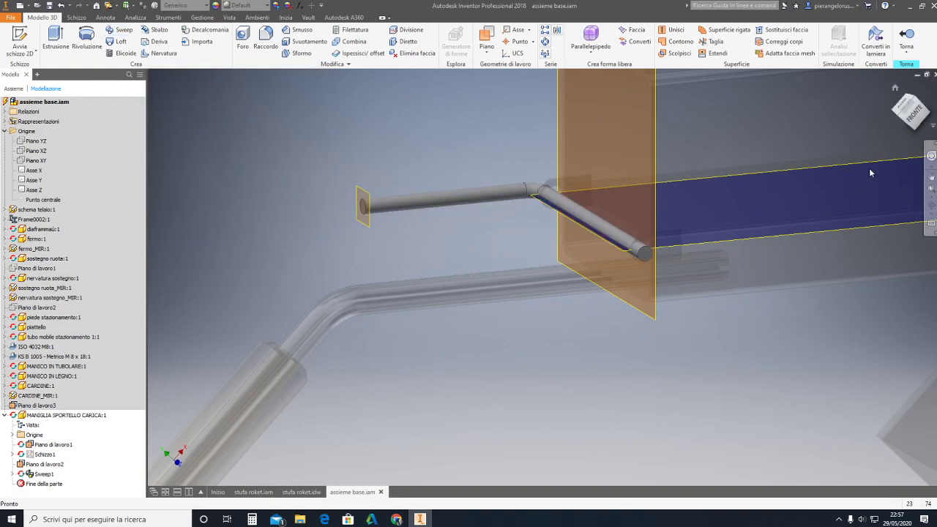
left_click_drag(915, 121, 843, 208)
key("F5")
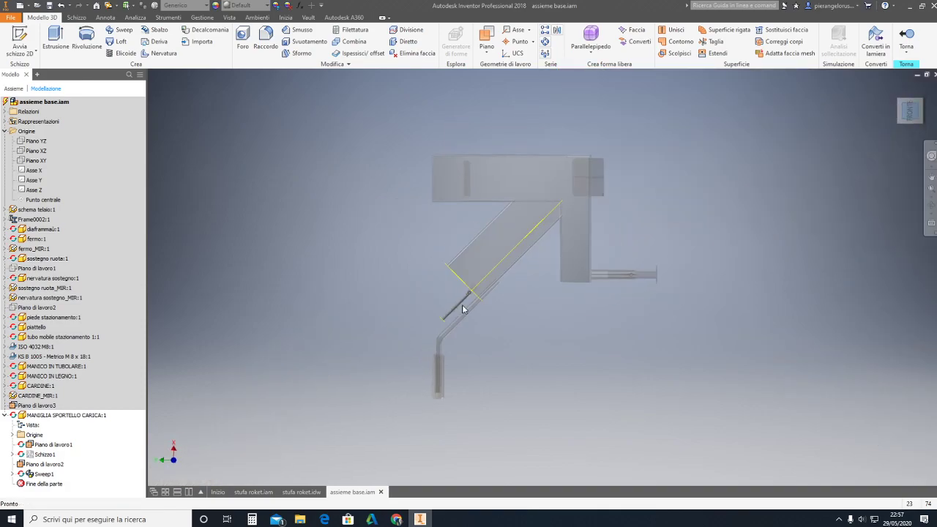
scroll(464, 310, "up", 3)
scroll(462, 319, "up", 3)
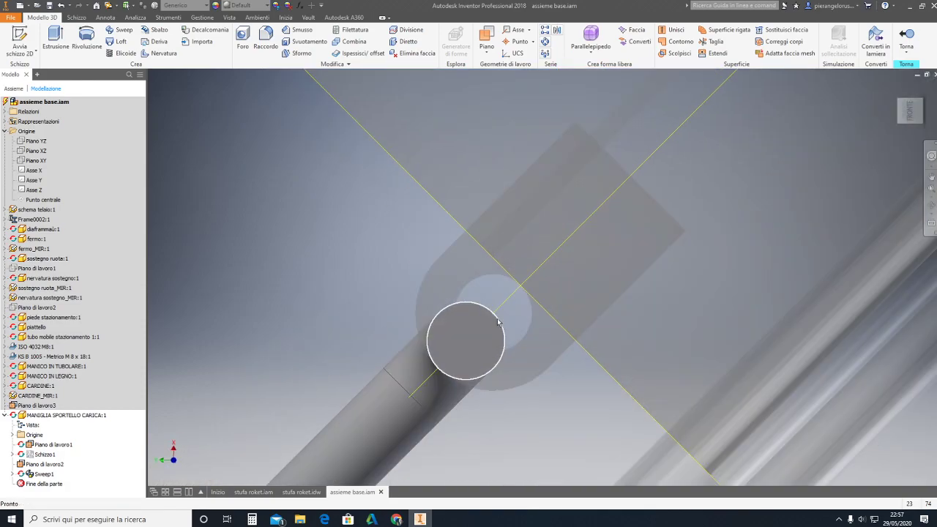
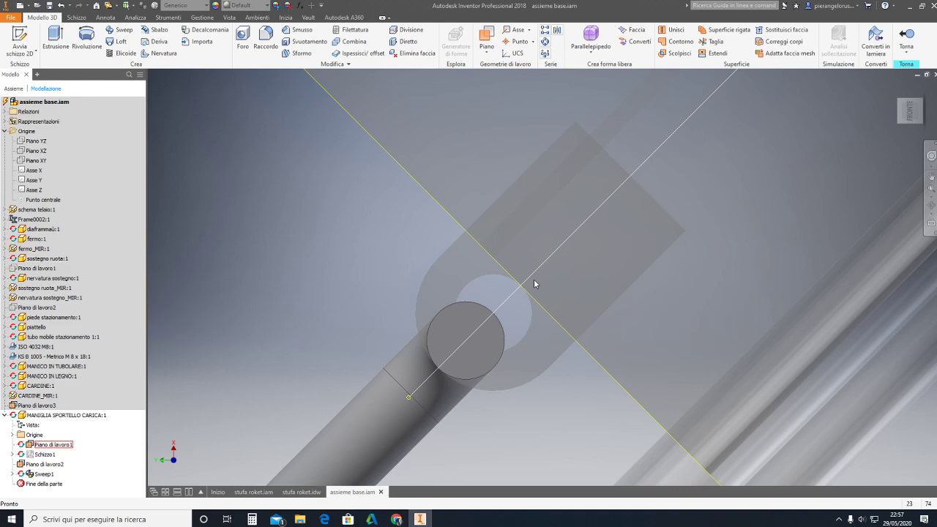
- Return to the assembly home view and reopen the door handle part for in-place editing
left_click(907, 40)
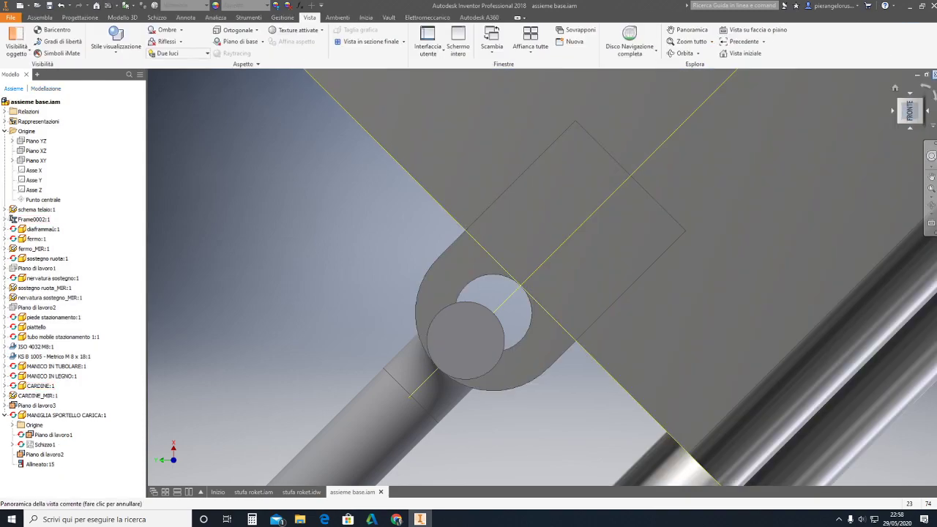
left_click(894, 88)
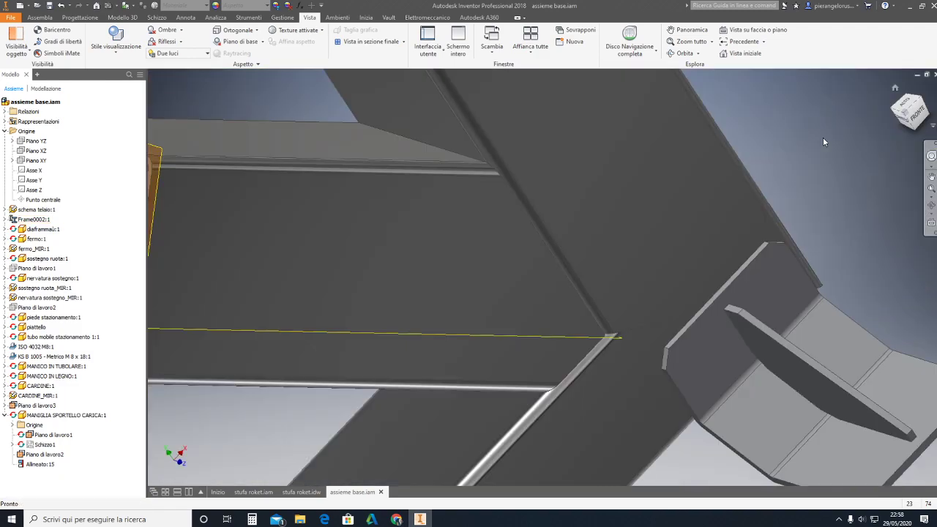
scroll(318, 146, "up", 3)
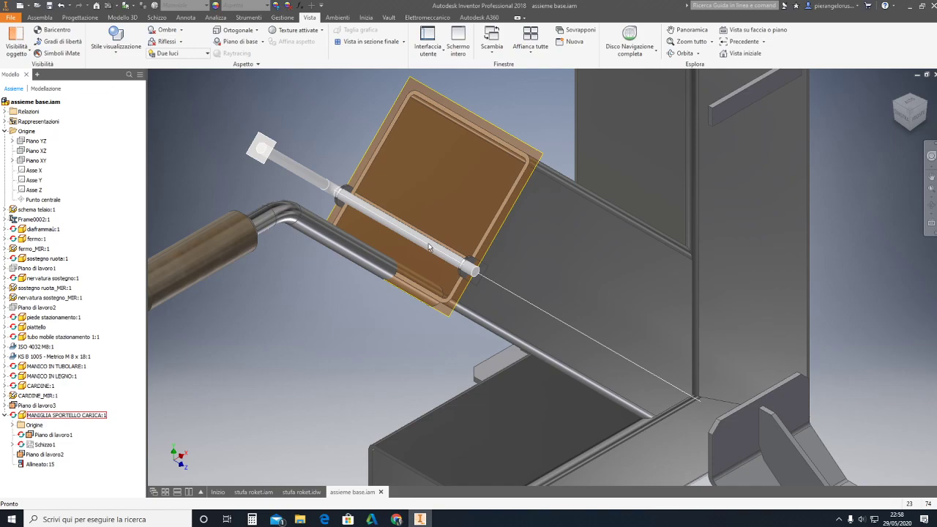
double_click(429, 246)
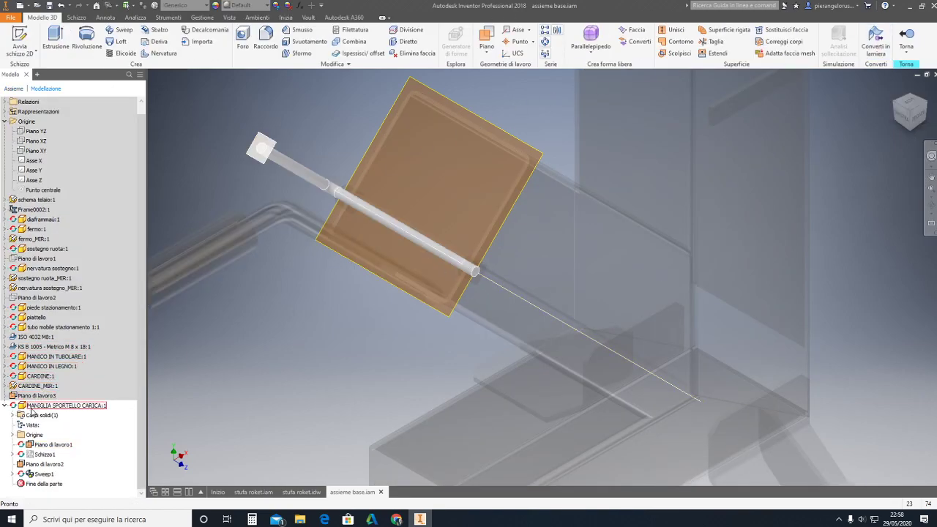
- Open Sweep1's Schizzo1 sketch and frame its profile corner
left_click(14, 475)
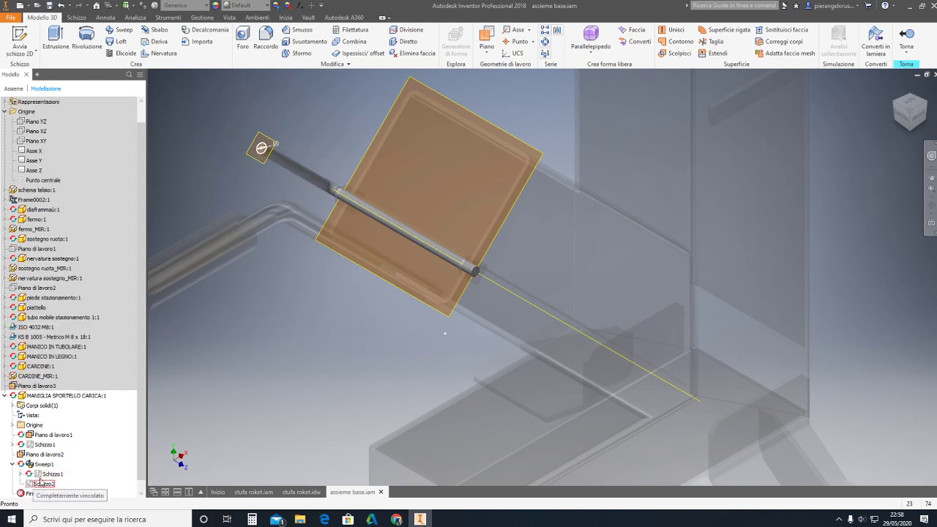
double_click(43, 474)
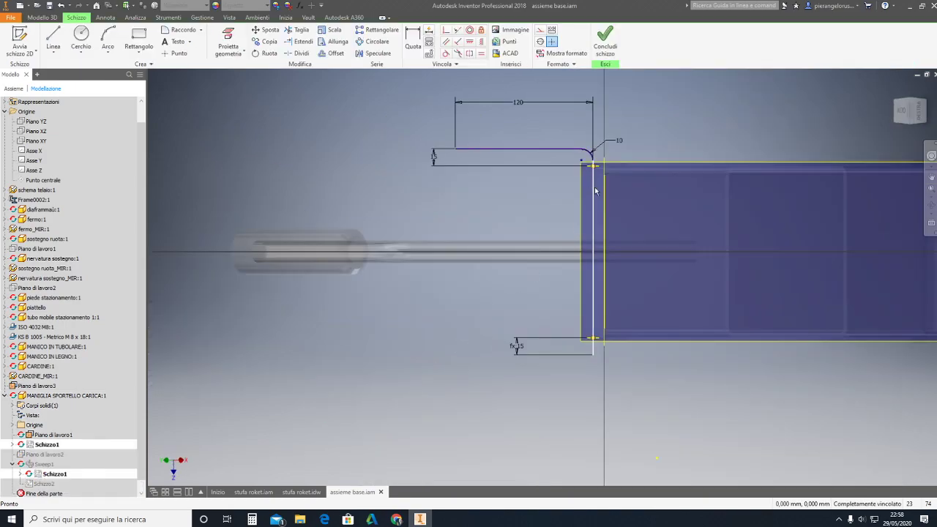
scroll(588, 167, "up", 5)
middle_click_drag(618, 168, 483, 228)
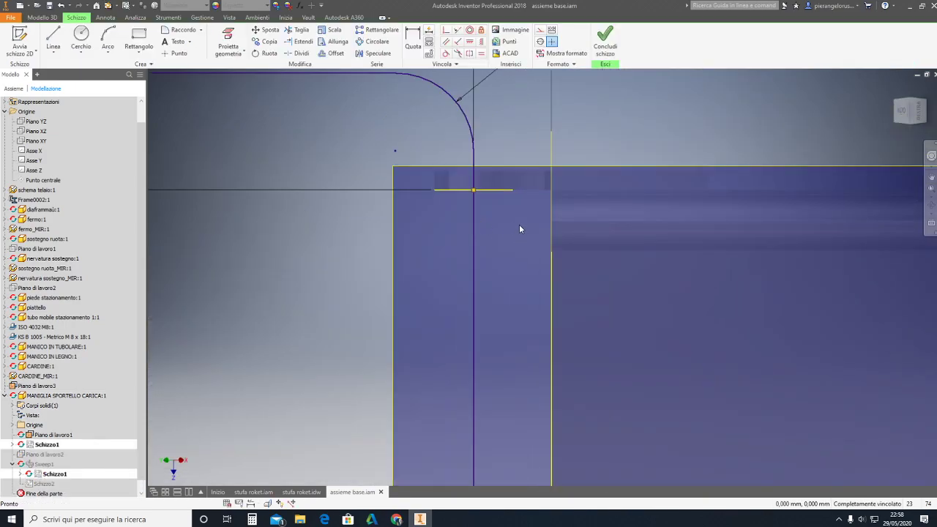
scroll(511, 224, "down", 1)
scroll(535, 219, "down", 2)
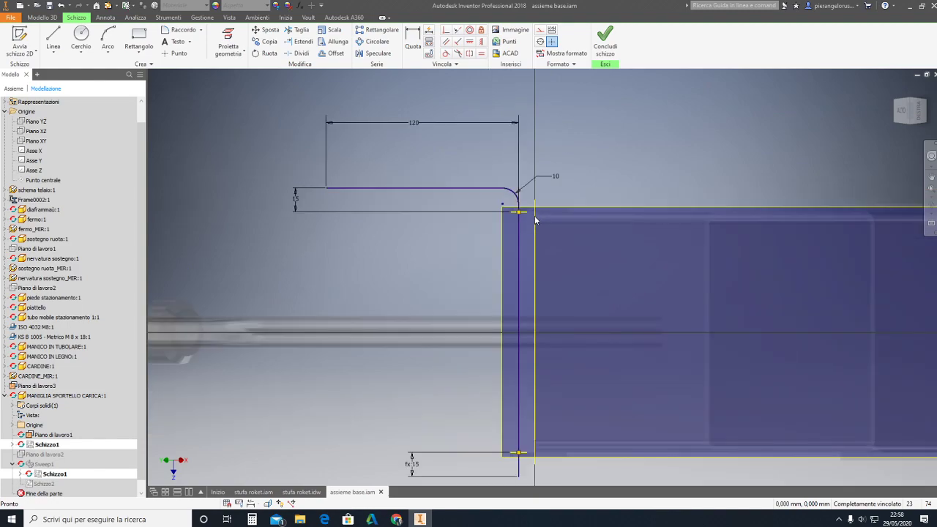
middle_click_drag(549, 218, 546, 173)
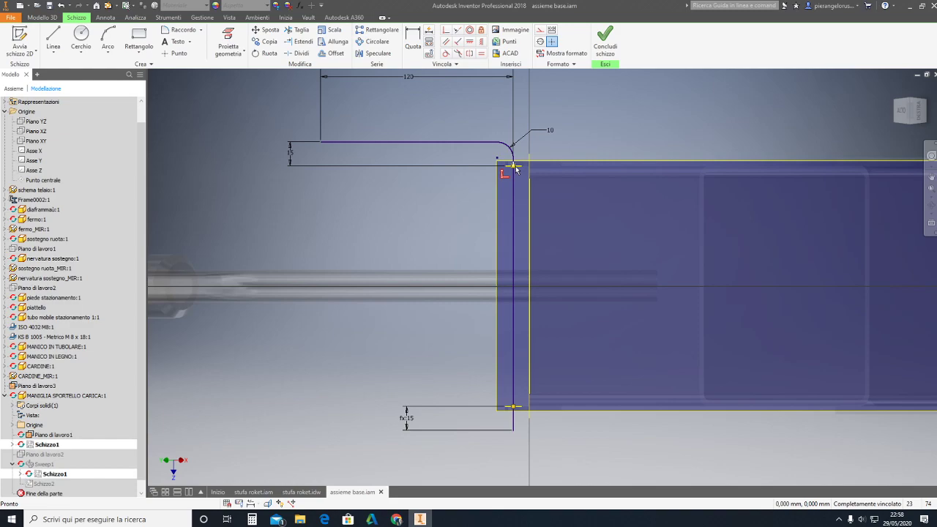
scroll(523, 408, "up", 5)
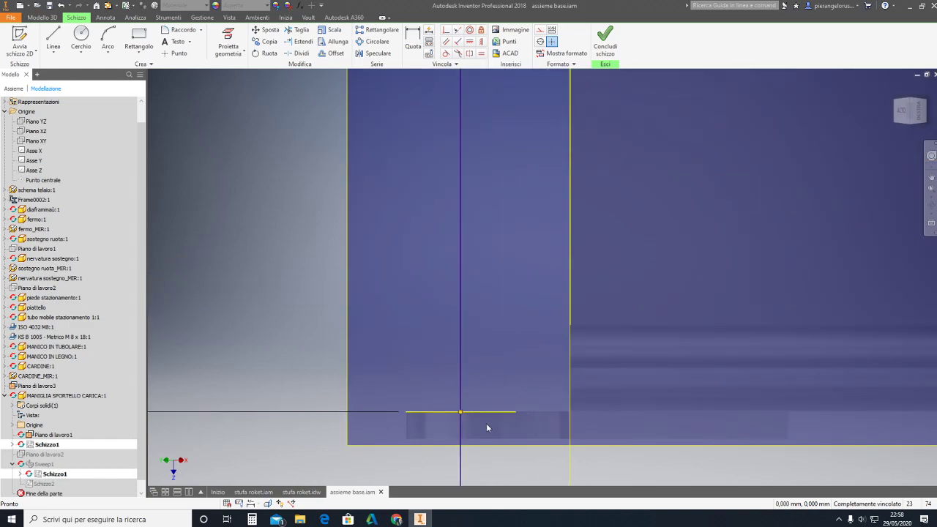
- Free the vertical line by deleting its fixed constraints and shift it slightly right
left_click_drag(458, 410, 471, 454)
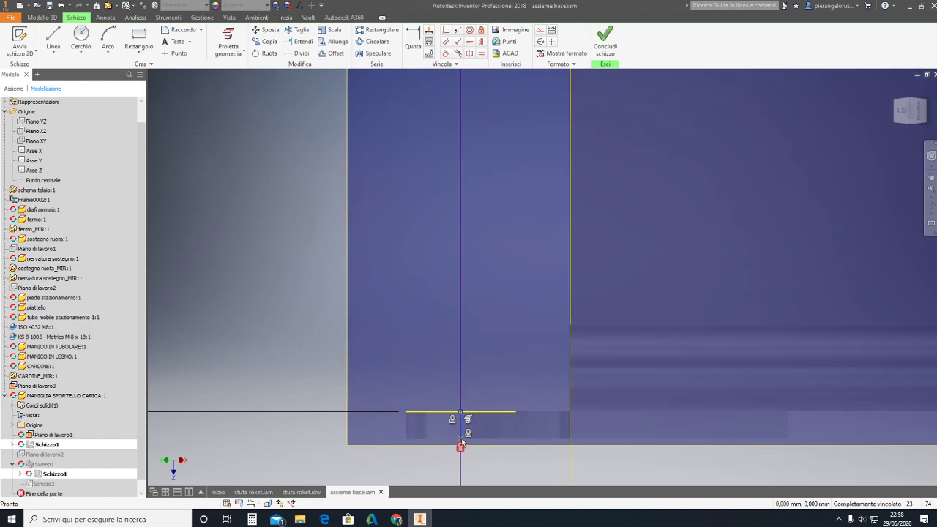
left_click(455, 409)
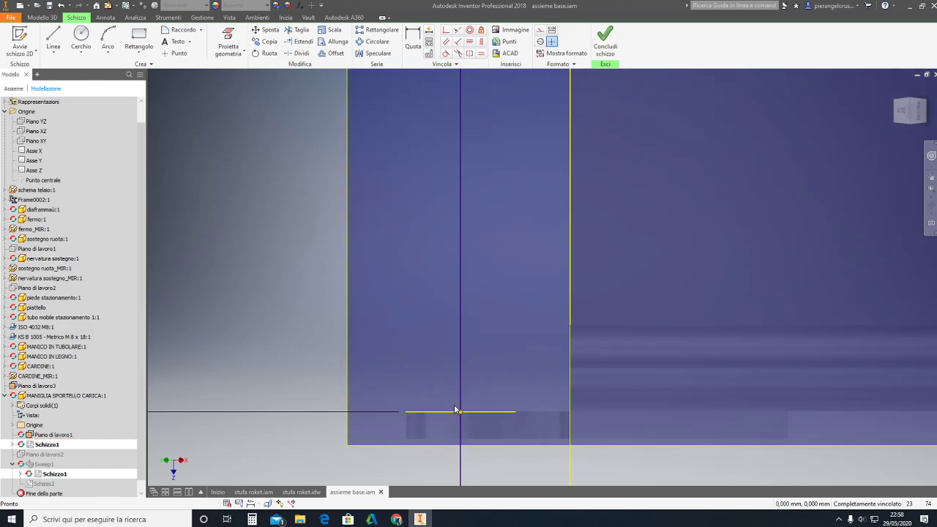
left_click(476, 463)
key("Delete")
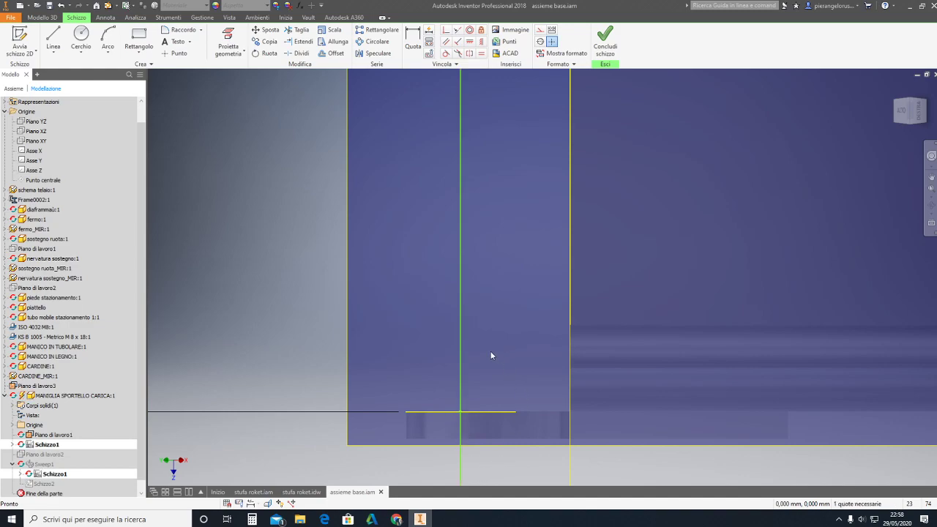
left_click_drag(462, 345, 478, 352)
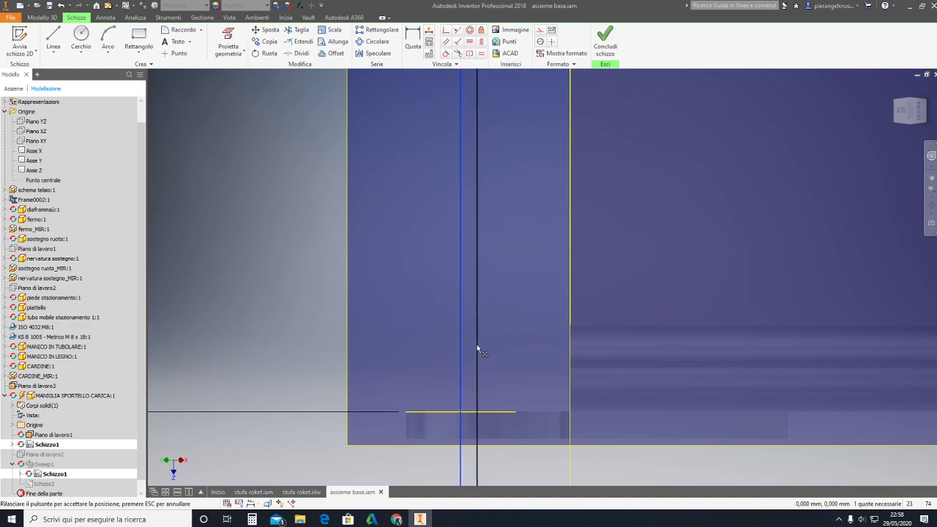
scroll(477, 352, "up", 1)
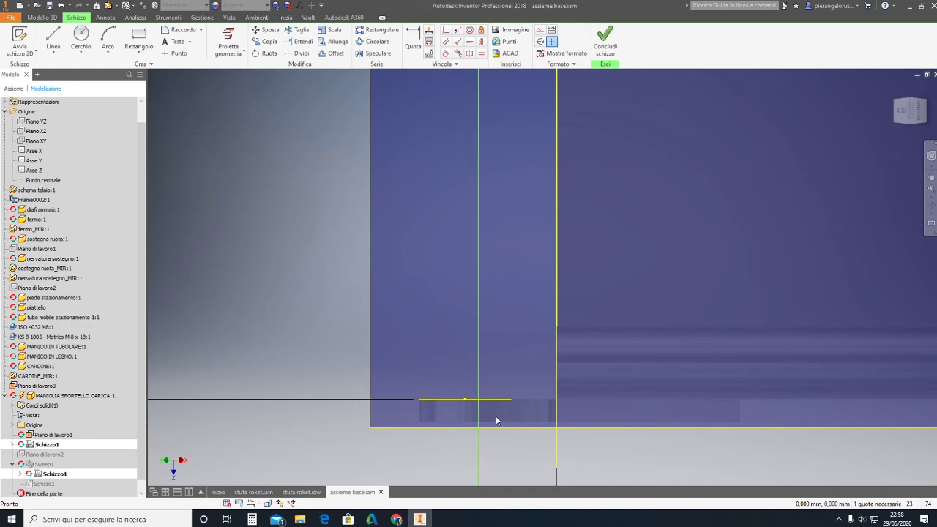
scroll(500, 416, "up", 1)
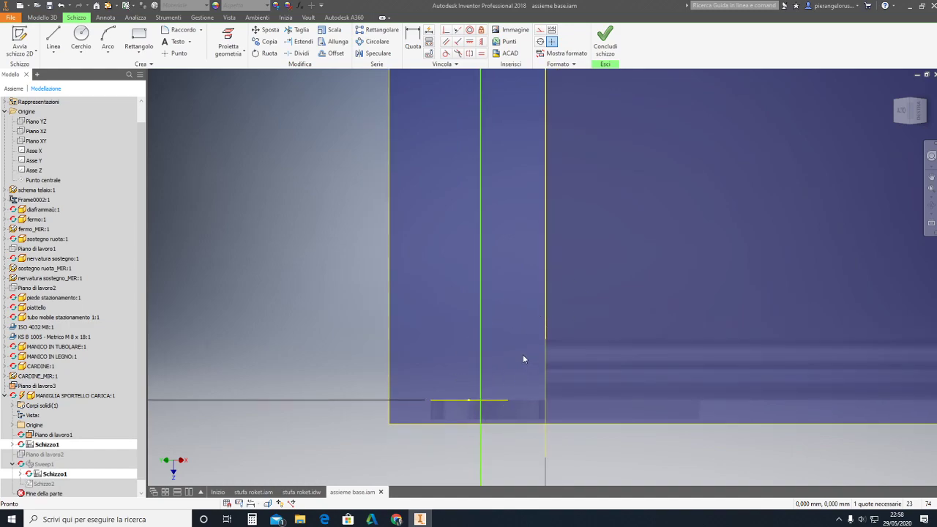
scroll(522, 358, "up", 5)
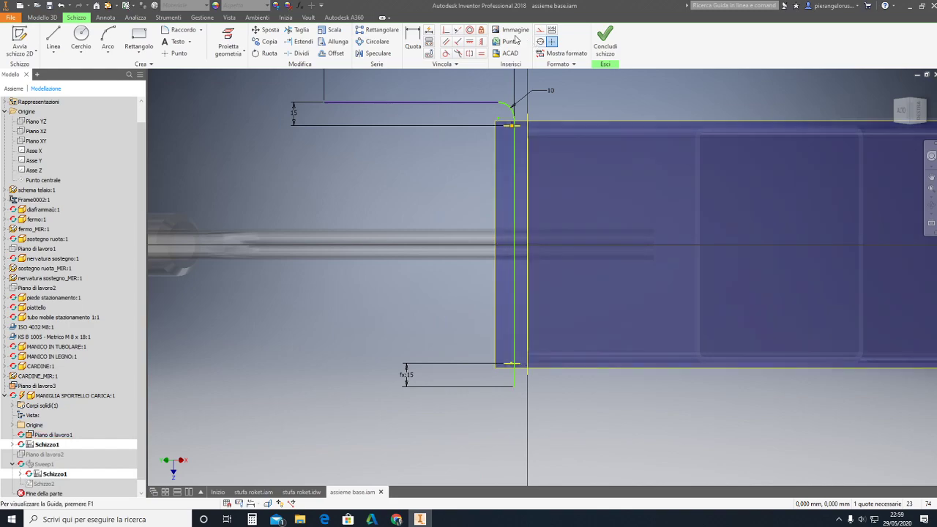
- Dimension the vertical line 5 mm from the adjacent line and finish the sketch
left_click(413, 40)
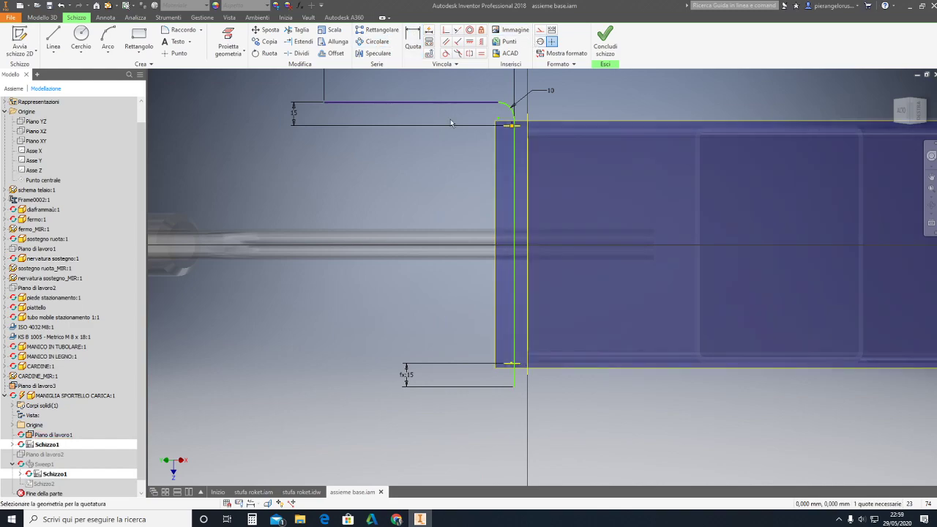
left_click(527, 256)
left_click(514, 262)
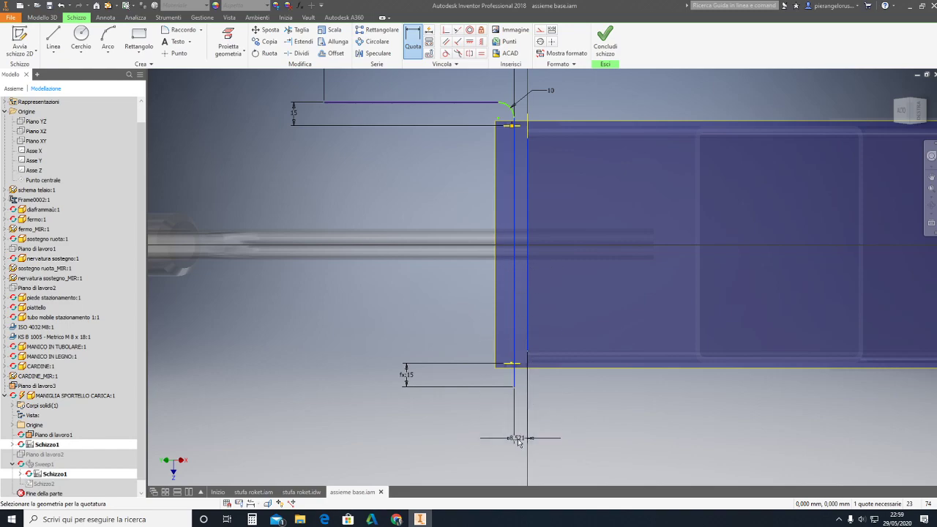
left_click(521, 430)
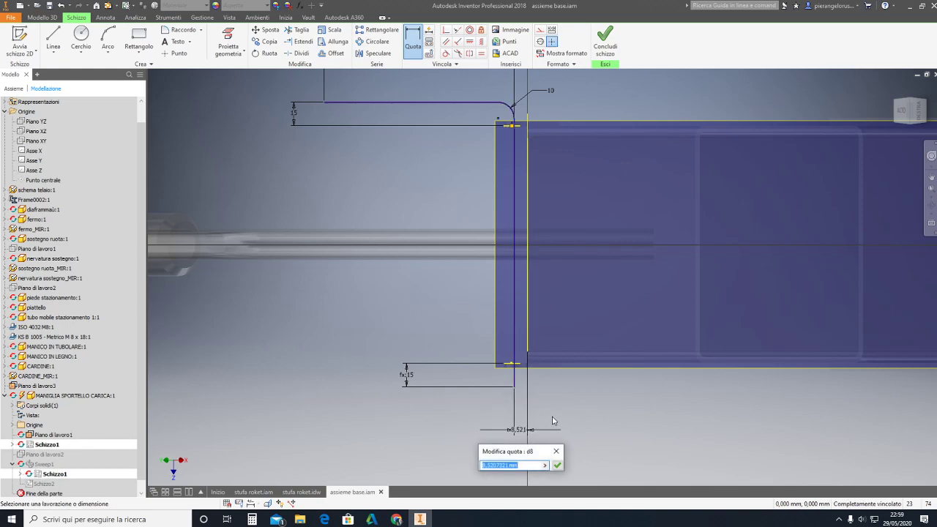
type("5")
key("Return")
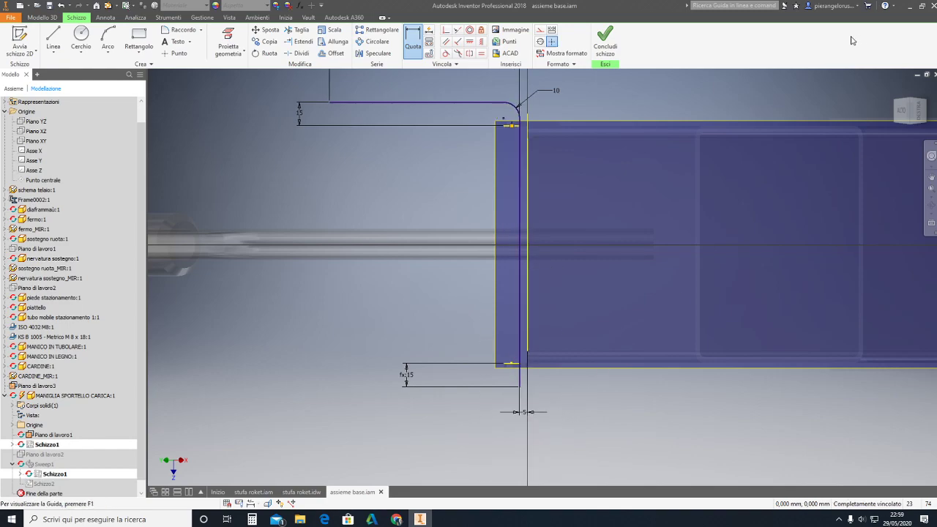
left_click(605, 40)
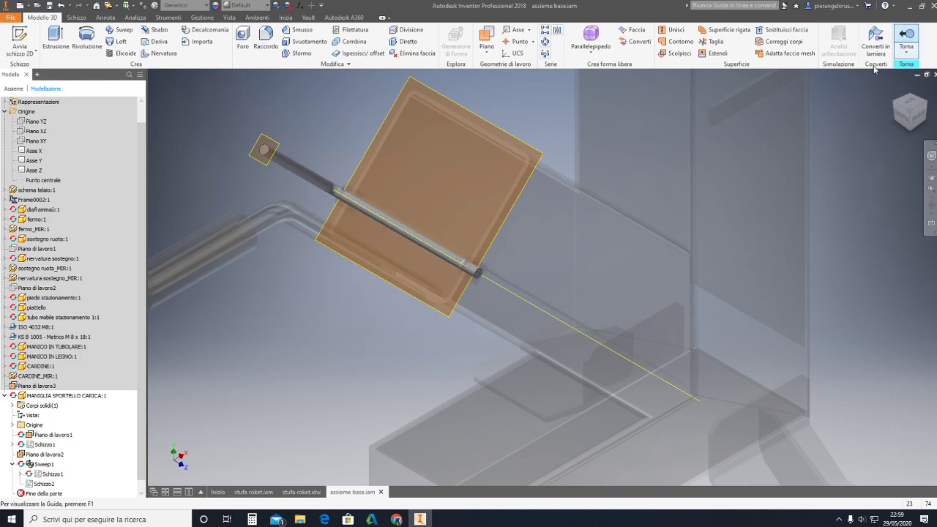
- Return from the handle part to the assembly in the home isometric view
left_click(906, 42)
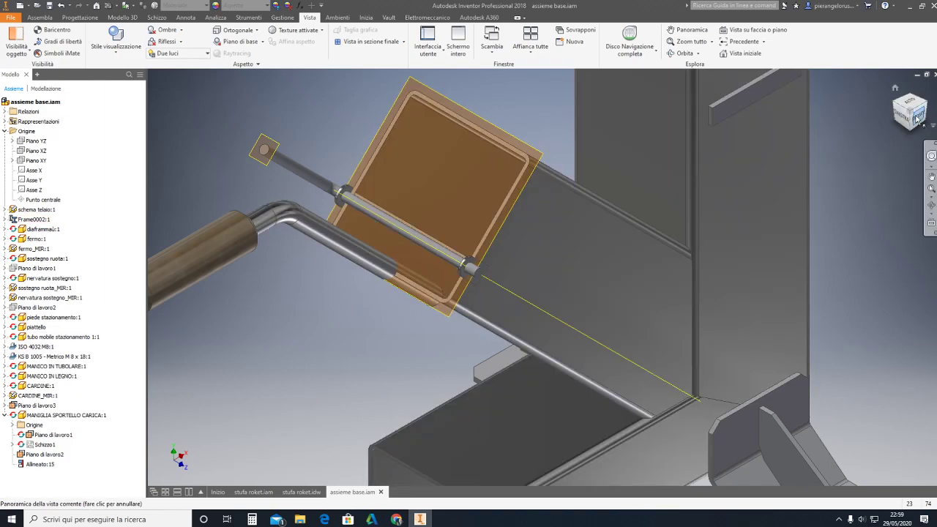
left_click(907, 116)
scroll(513, 197, "down", 5)
scroll(532, 197, "down", 3)
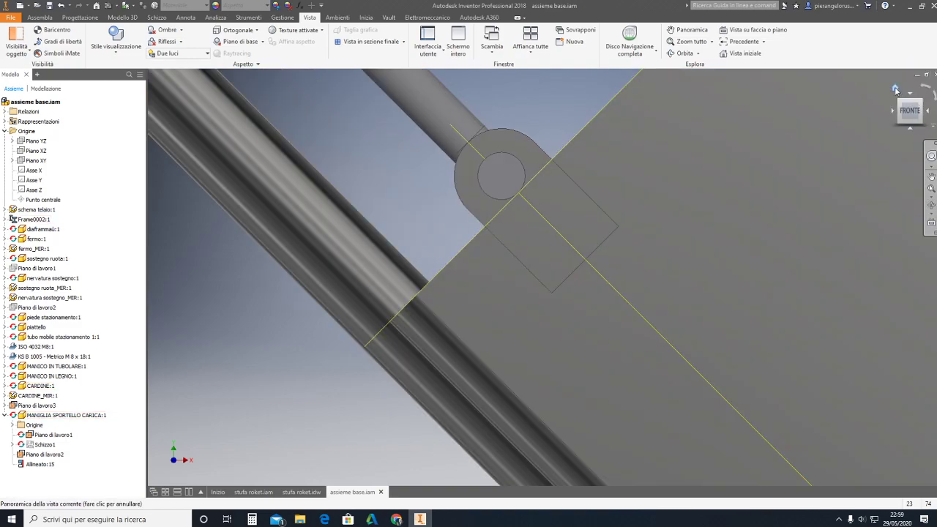
left_click(895, 88)
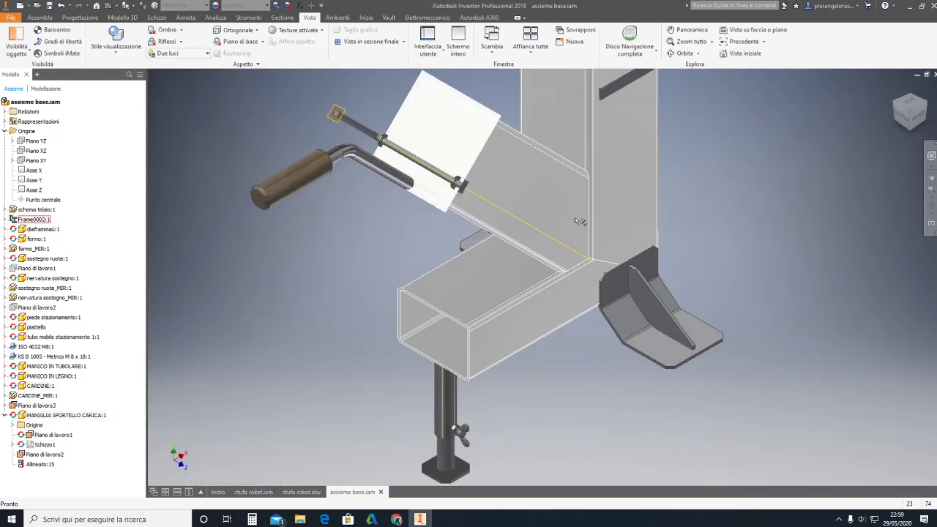
left_click(299, 290)
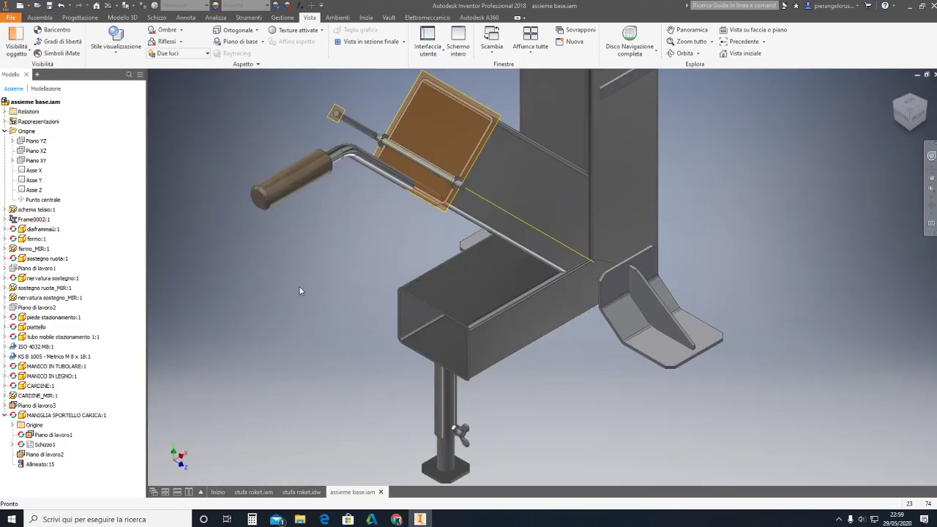
- Hide the handle part's two work planes and show the assembly from the front
right_click(32, 434)
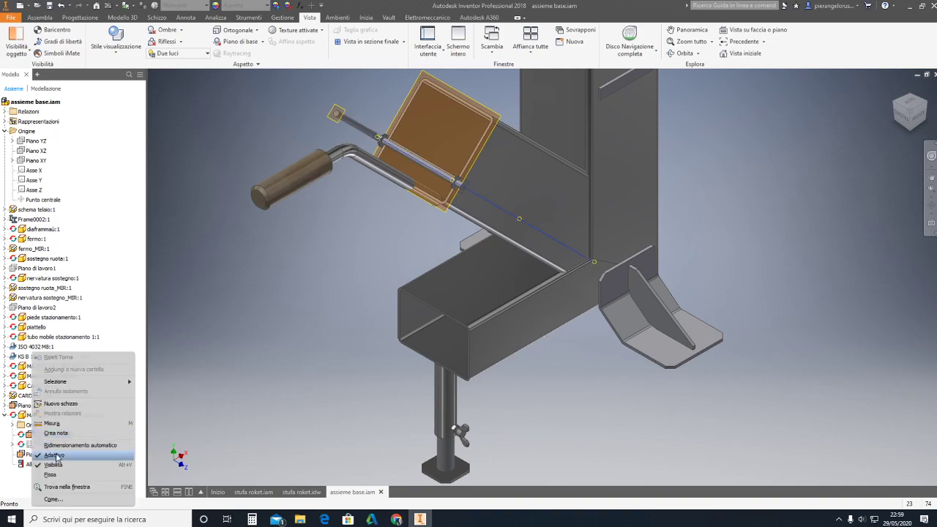
left_click(53, 465)
right_click(33, 462)
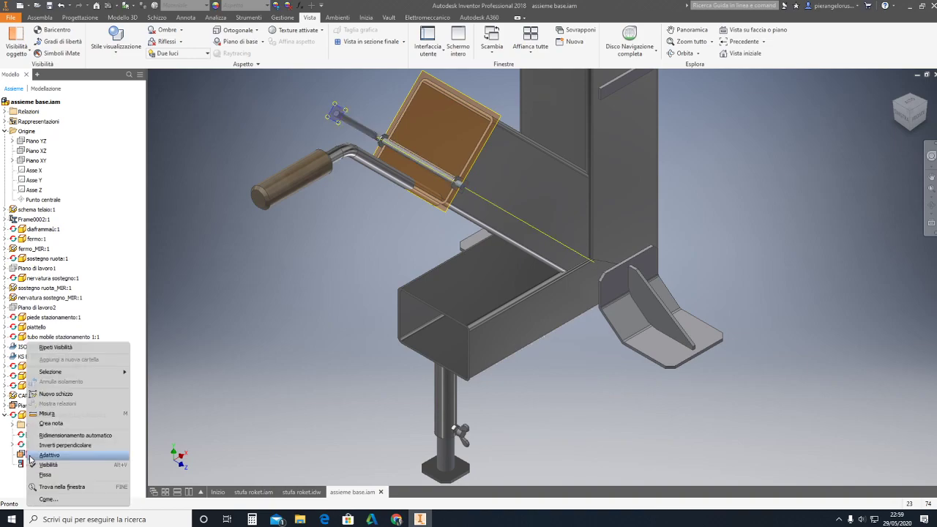
left_click(47, 466)
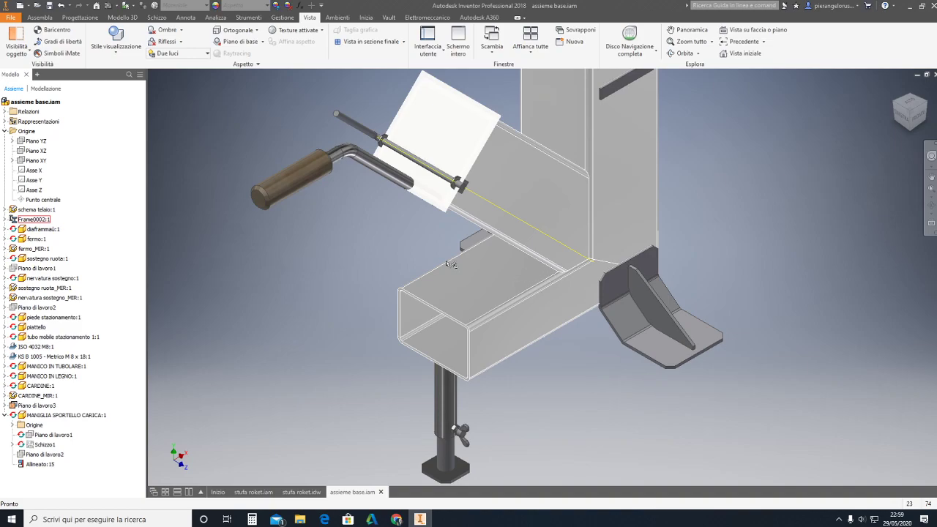
scroll(379, 268, "down", 2)
scroll(376, 268, "down", 2)
scroll(319, 239, "down", 3)
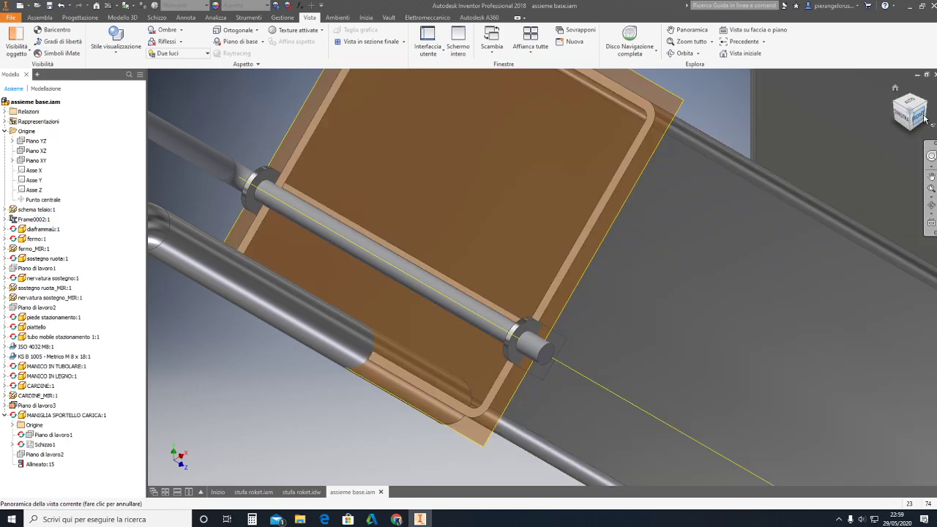
left_click(924, 119)
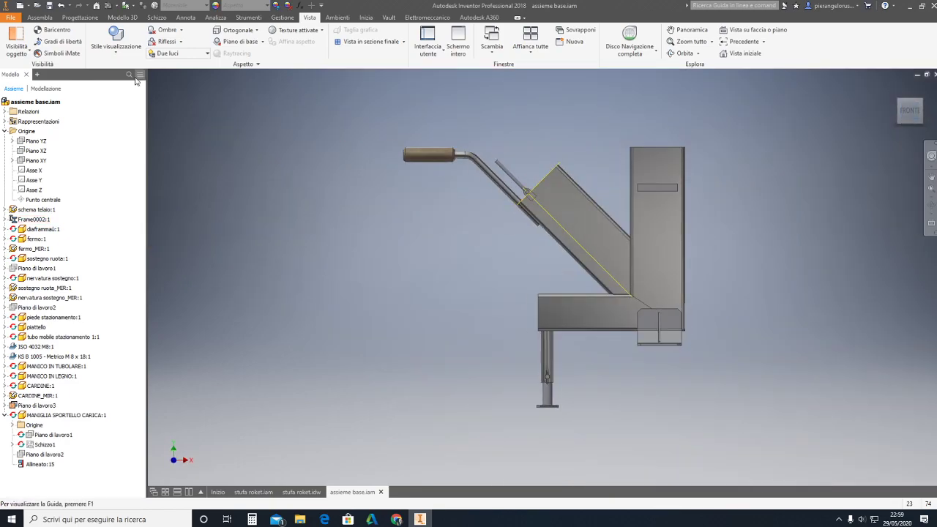
- Create a new in-place part named COPERCHIO BOCCA placed on the XY plane
left_click(40, 17)
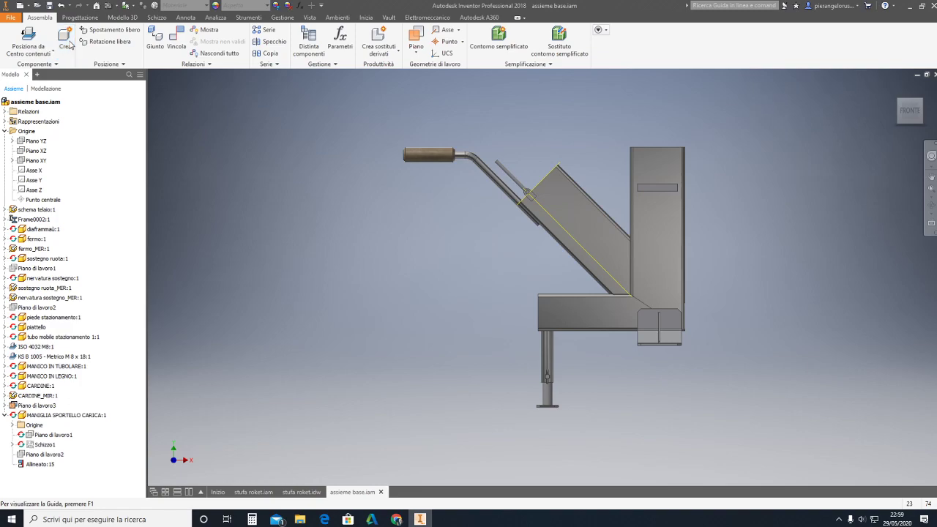
left_click(65, 46)
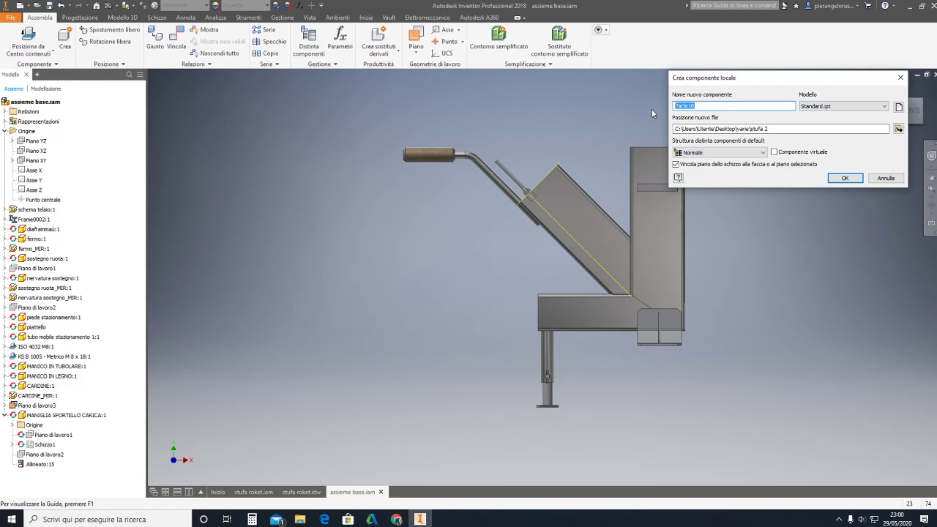
type("COP")
type("O BOCCA")
left_click(838, 178)
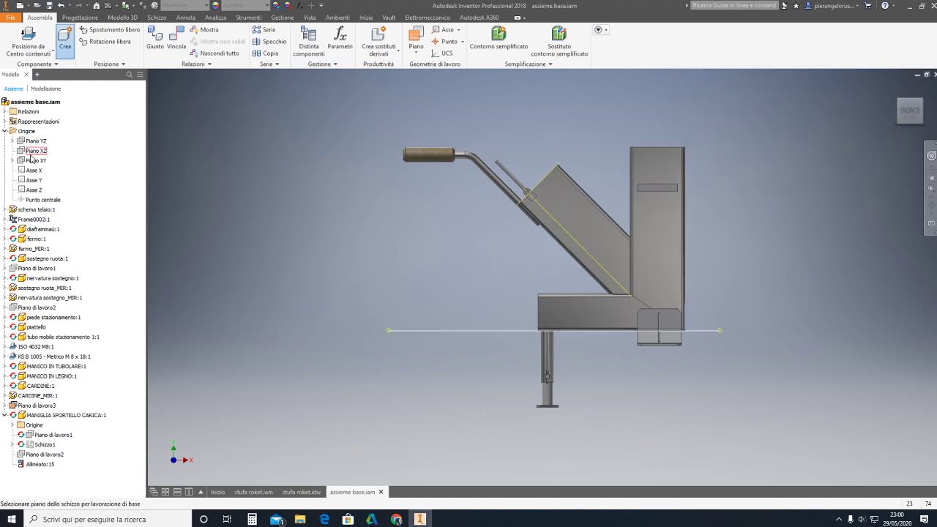
left_click(28, 163)
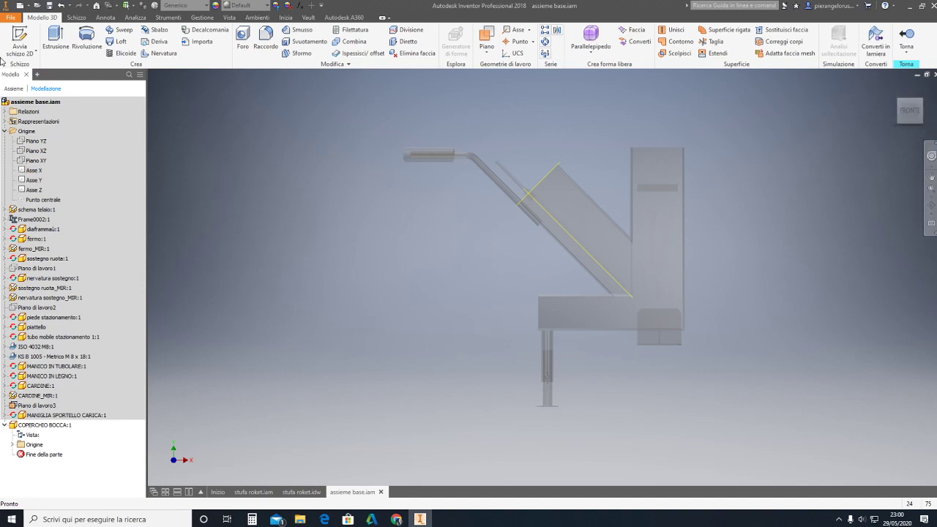
- Start a 2D sketch on the XY plane and view it from the front
key("F6")
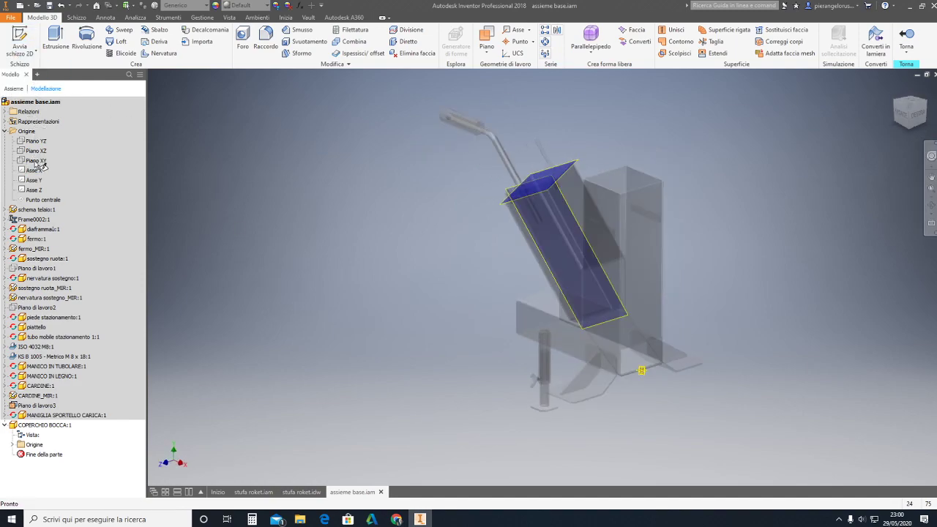
key("s")
left_click(36, 161)
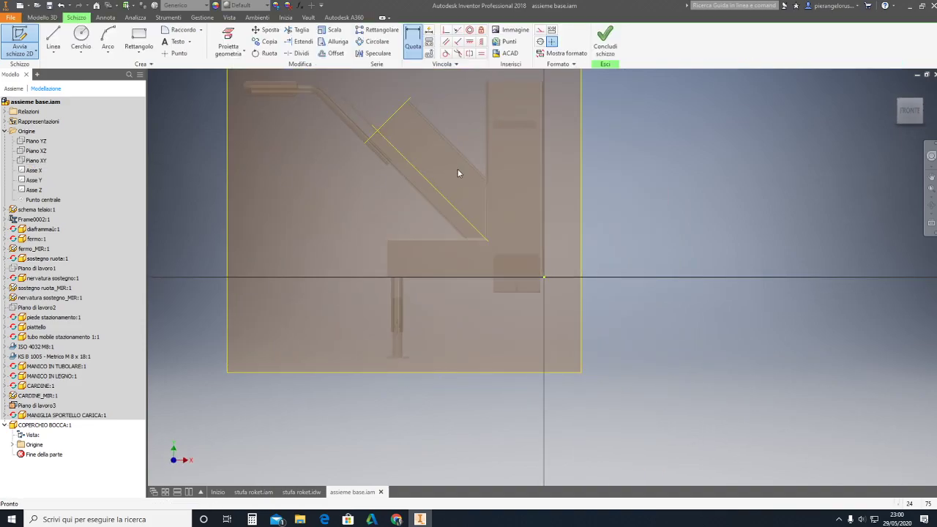
left_click(902, 106)
scroll(550, 216, "down", 5)
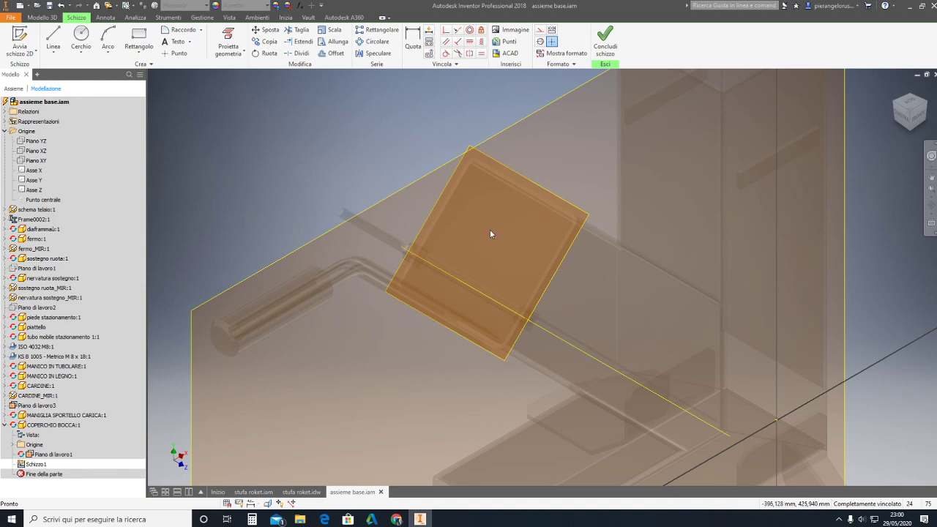
left_click(904, 116)
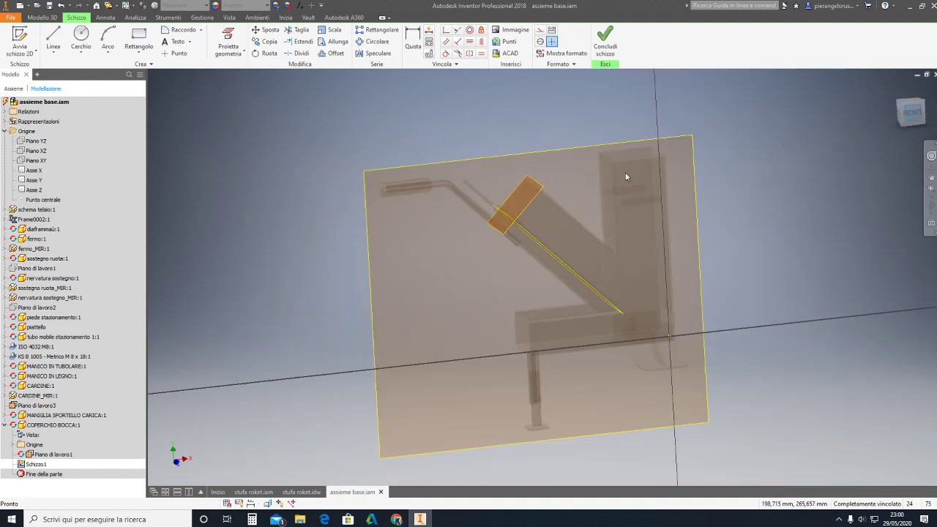
scroll(530, 213, "down", 5)
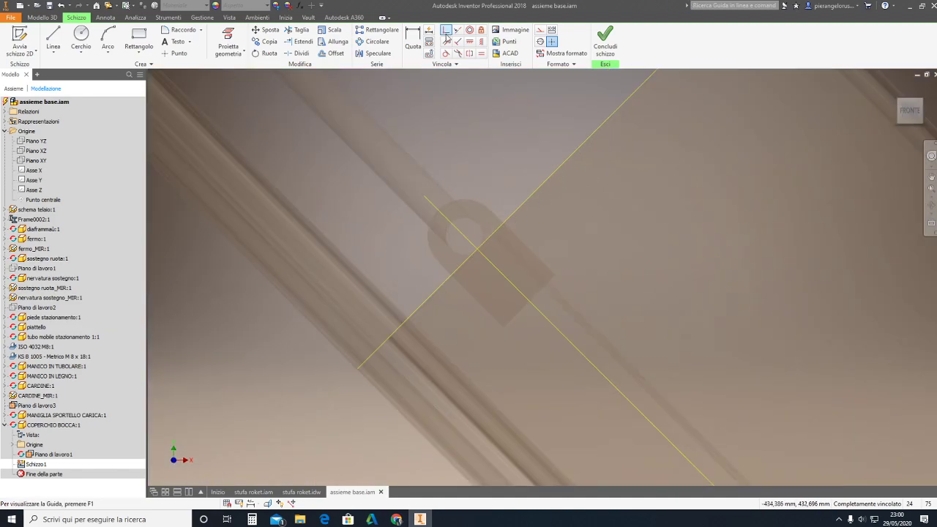
- Project the hinge circle, the inclined edge and the tube's right diagonal edge into the sketch
left_click(228, 51)
left_click(234, 68)
left_click(515, 211)
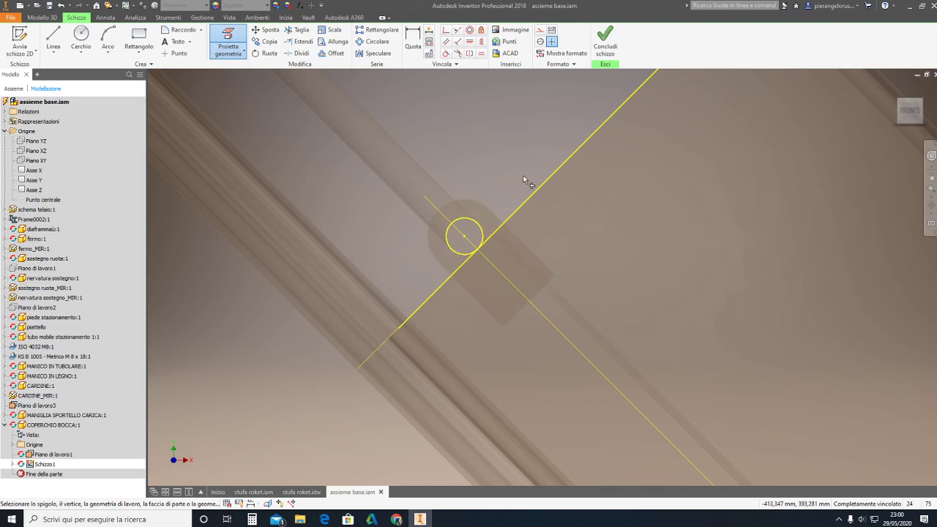
middle_click_drag(527, 184, 282, 341)
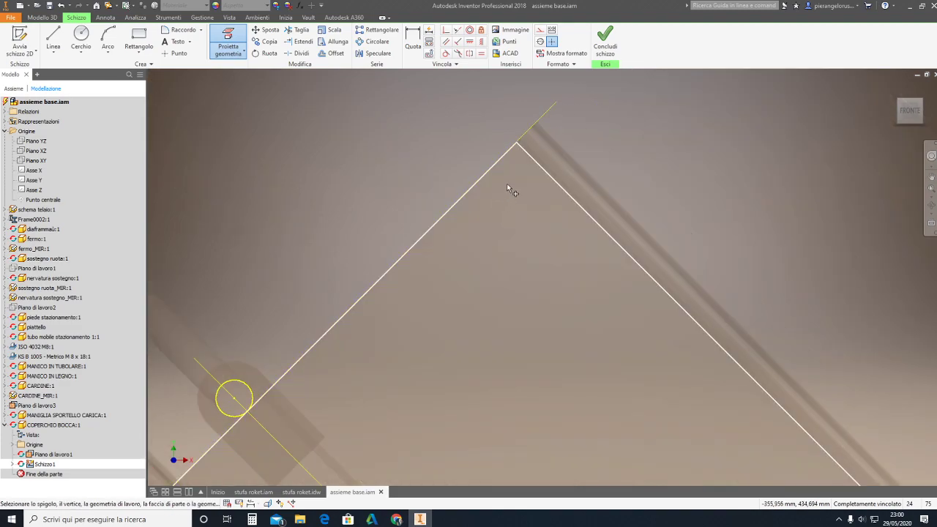
left_click(557, 144)
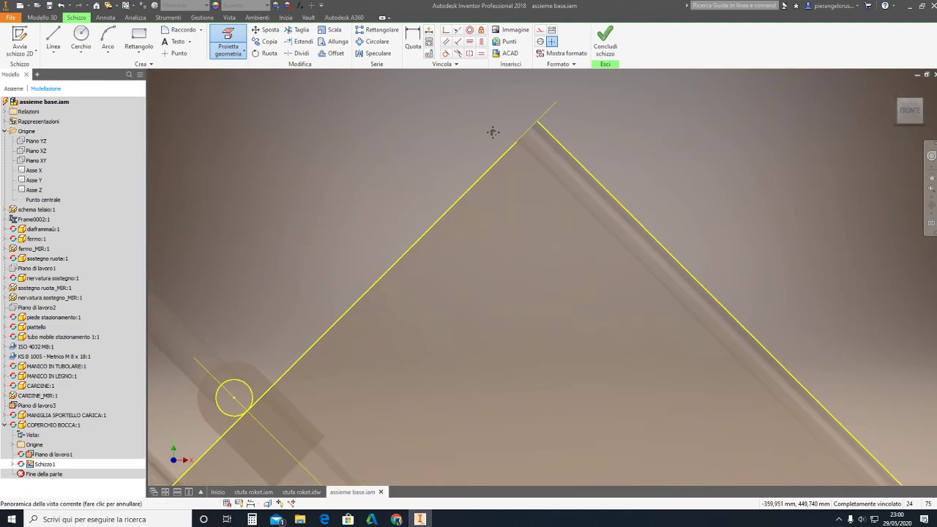
middle_click_drag(493, 132, 543, 125)
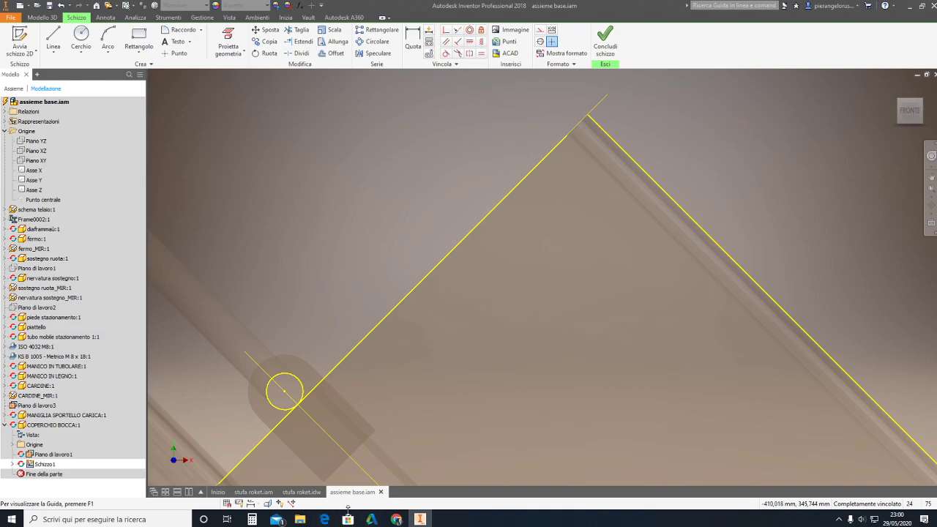
- Switch to the stufa roket.idw drawing and zoom to the hinge dimensions
left_click(301, 492)
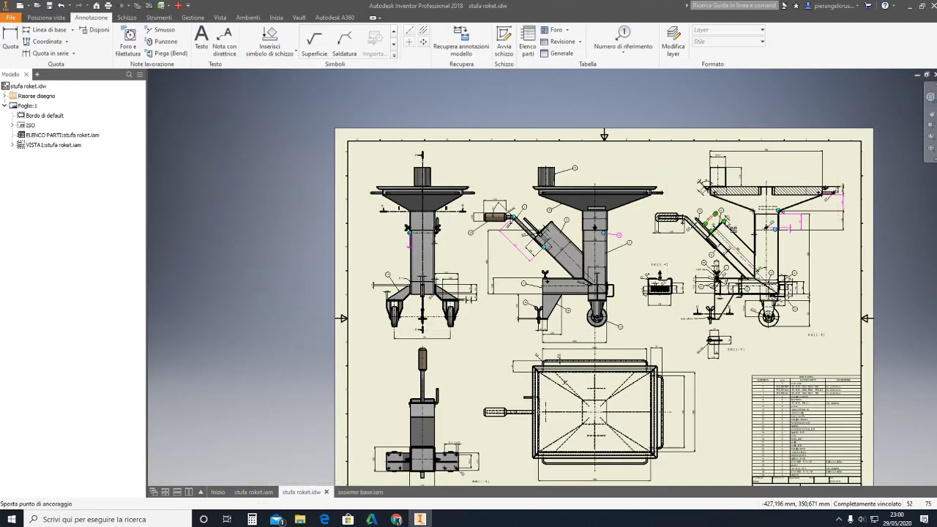
scroll(711, 229, "down", 5)
mouse_move(707, 254)
middle_mouse_down()
mouse_move(698, 179)
mouse_move(565, 166)
middle_mouse_up()
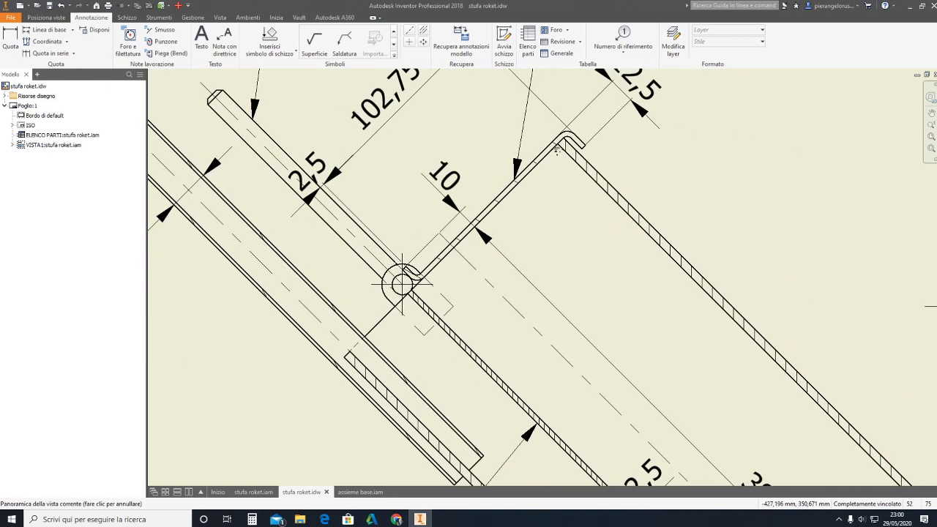
scroll(566, 167, "up", 2)
- Inspect the 12,5 and 10 dimensions and the hinge circle, then frame the bent lip
left_click(611, 116)
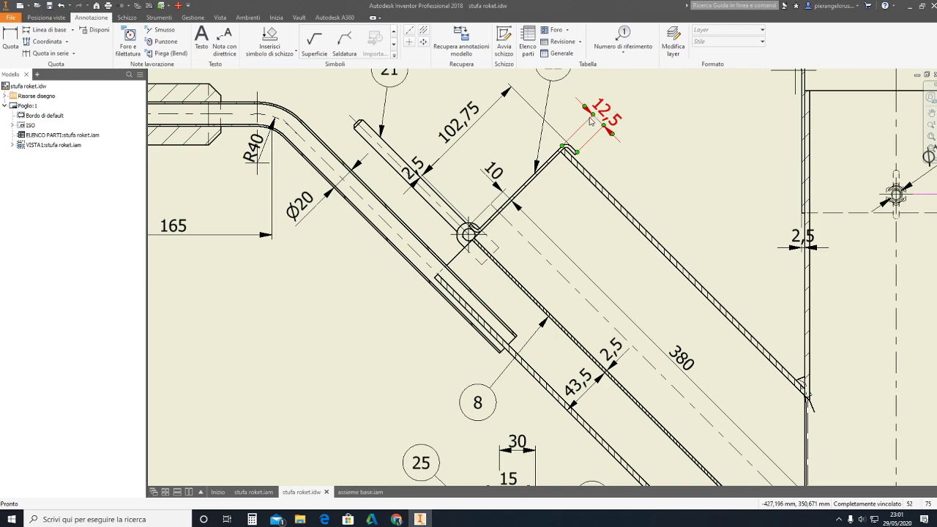
left_click(469, 235)
left_click(481, 239)
left_click(501, 197)
key("Escape")
scroll(482, 236, "up", 5)
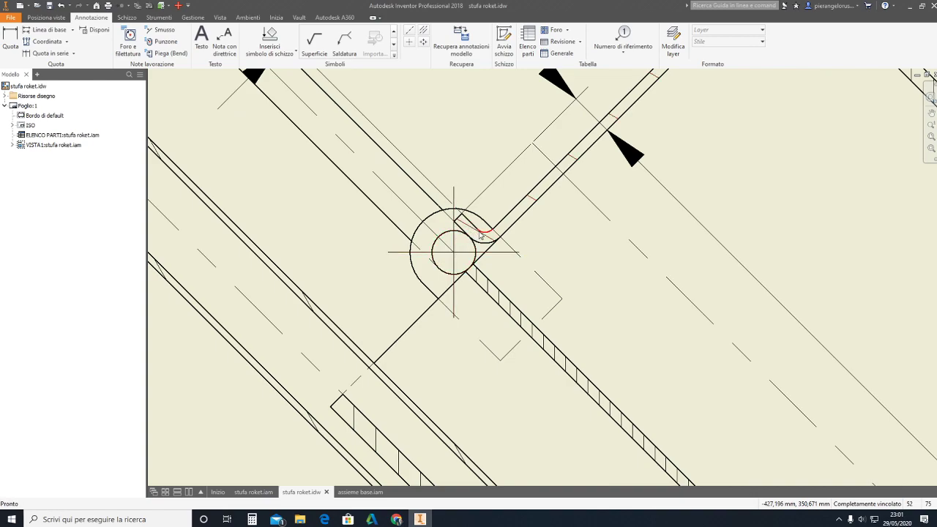
scroll(487, 249, "down", 2)
scroll(590, 193, "down", 1)
mouse_move(590, 193)
middle_mouse_down()
mouse_move(444, 291)
mouse_move(298, 427)
middle_mouse_up()
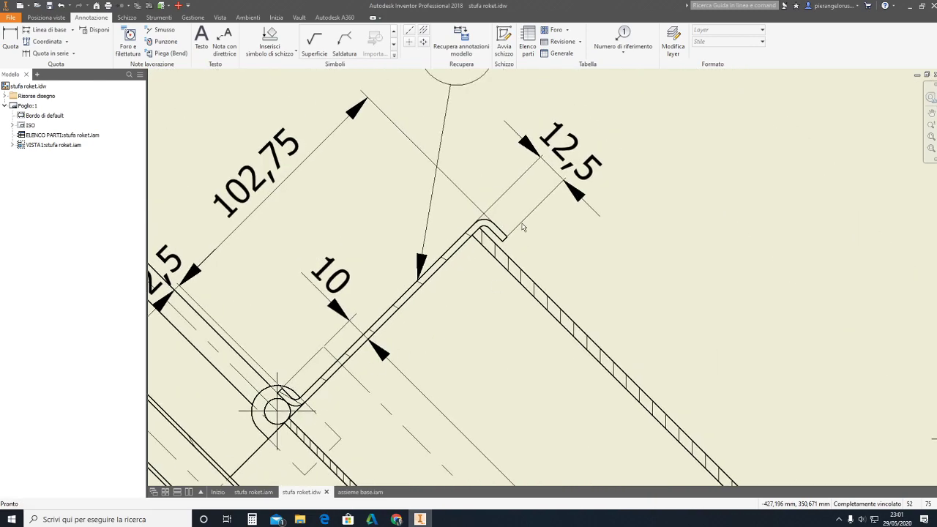
- Dimension the strip's bent lip as 2,5 in the drawing
left_click(10, 40)
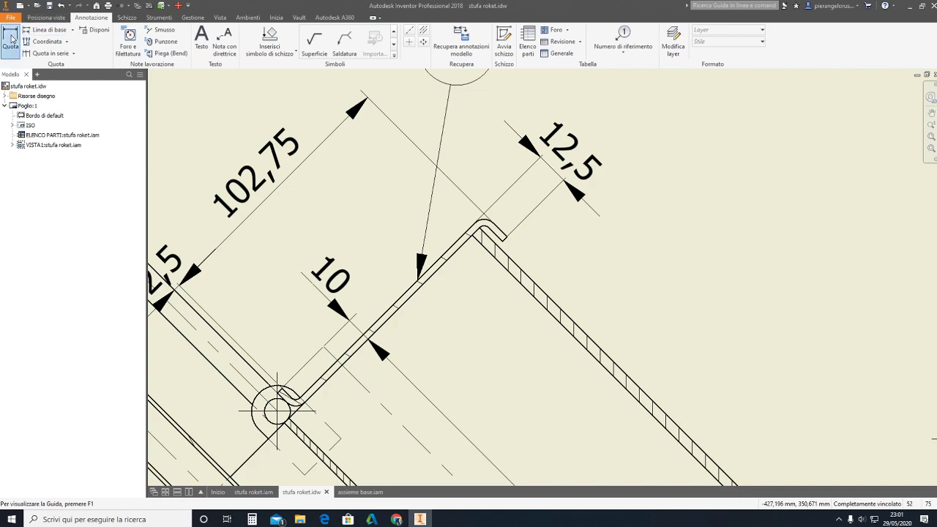
left_click(451, 248)
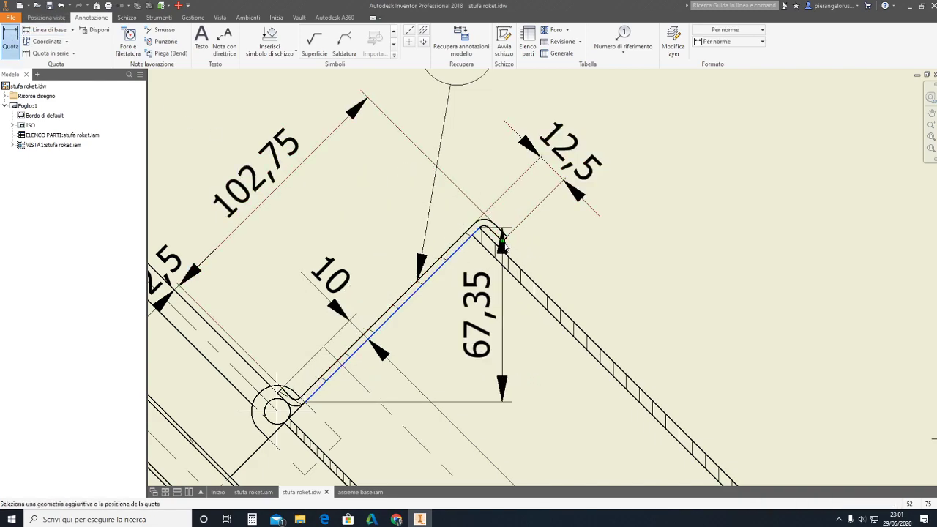
key("Escape")
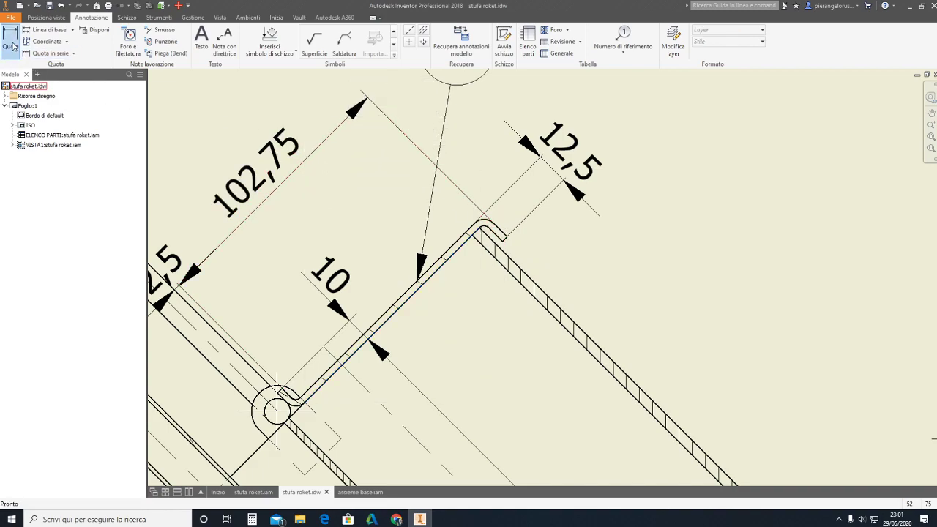
left_click(502, 234)
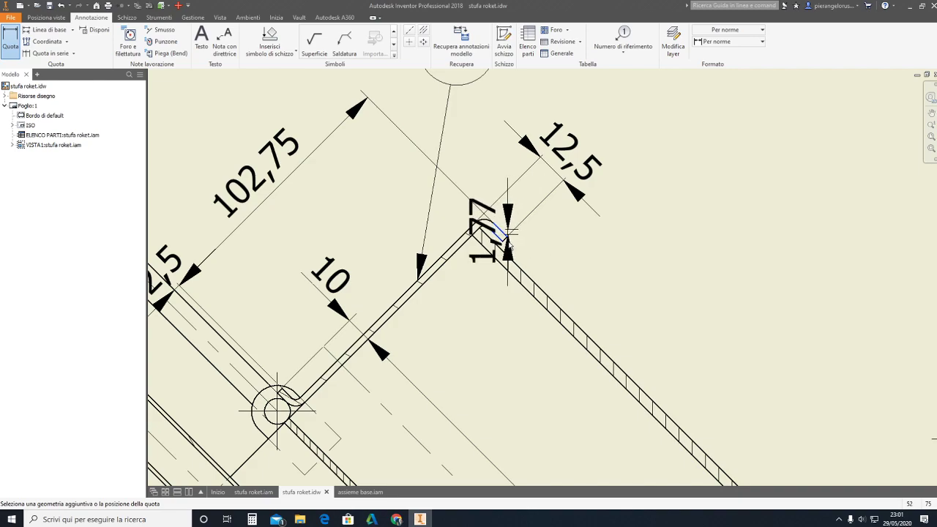
key("Escape")
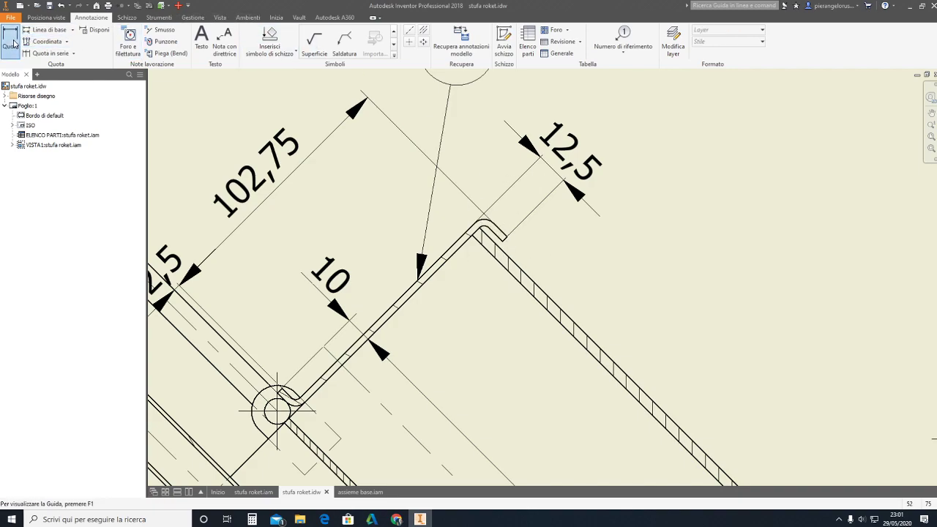
left_click(503, 235)
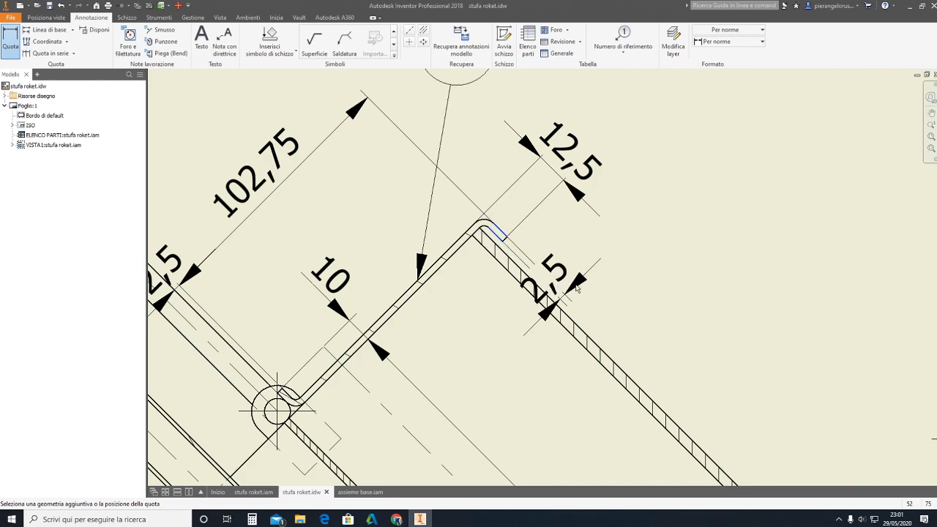
left_click(670, 276)
key("Return")
key("Escape")
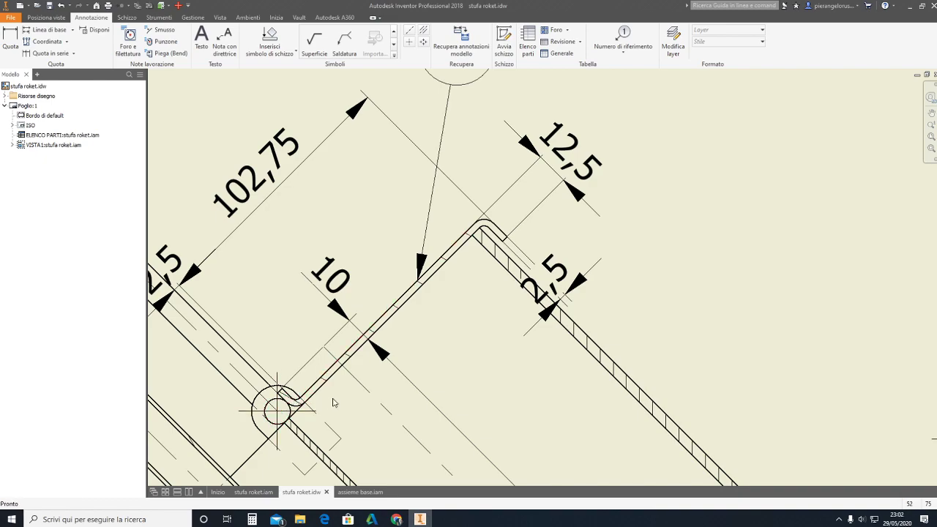
- Zoom out and return to the assieme base.iam sketch with the hinge circle in view
scroll(333, 403, "down", 3)
scroll(374, 395, "down", 1)
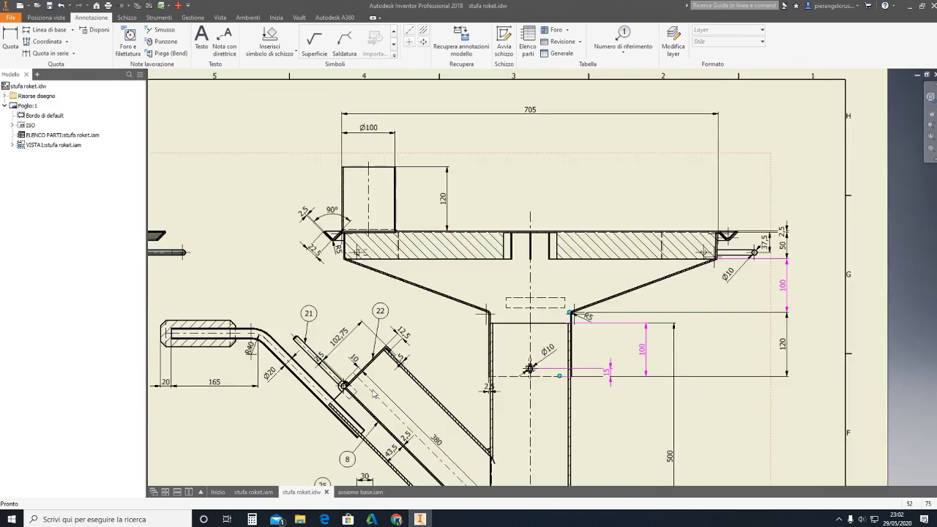
middle_click_drag(527, 366, 405, 220)
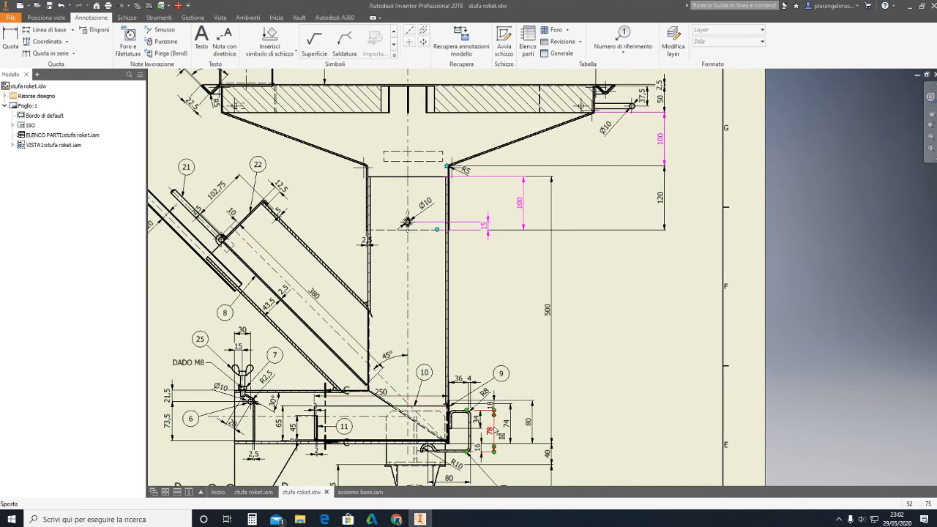
mouse_move(419, 519)
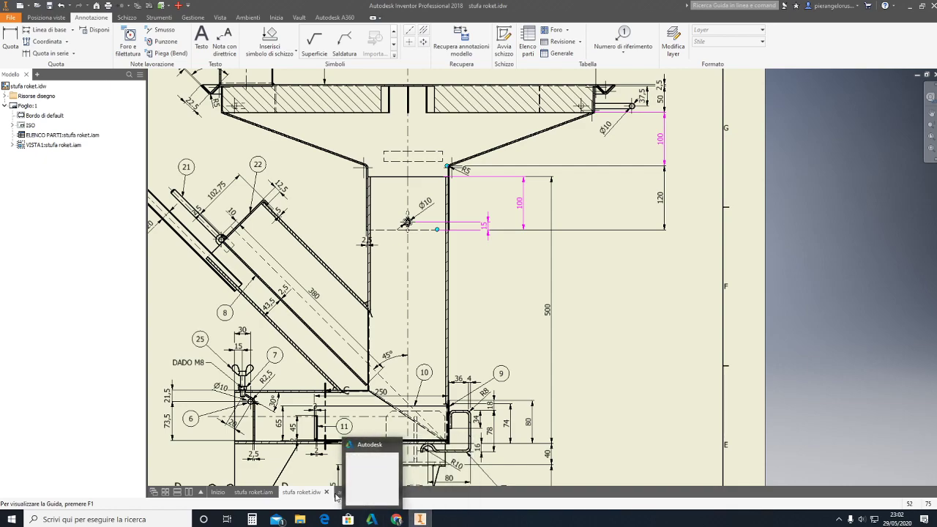
left_click(366, 492)
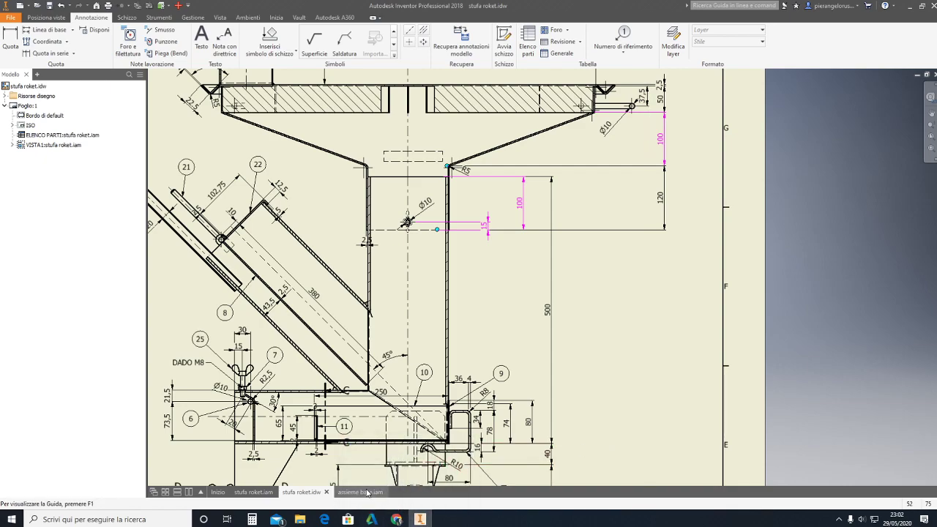
middle_click_drag(458, 368, 451, 407)
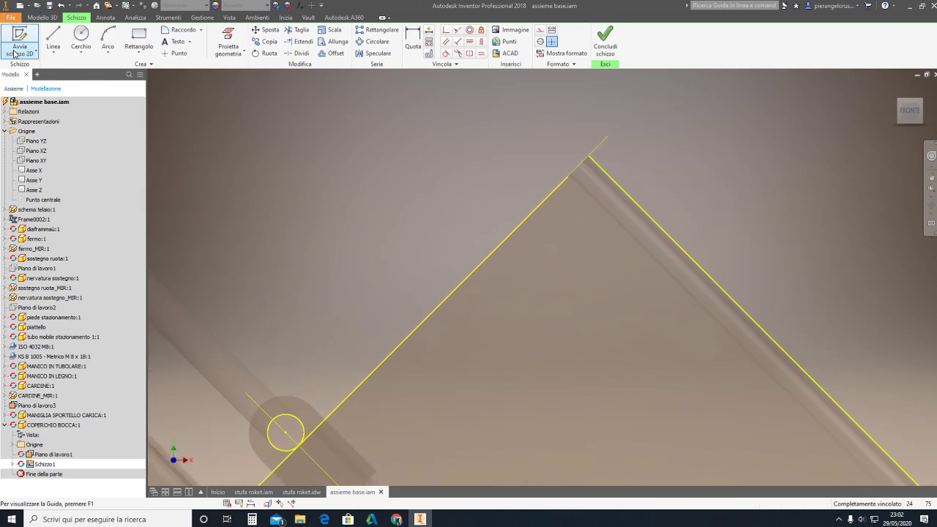
- Draw a line profile from the hinge circle, parallel to the inclined edge, up to the top corner
left_click(52, 38)
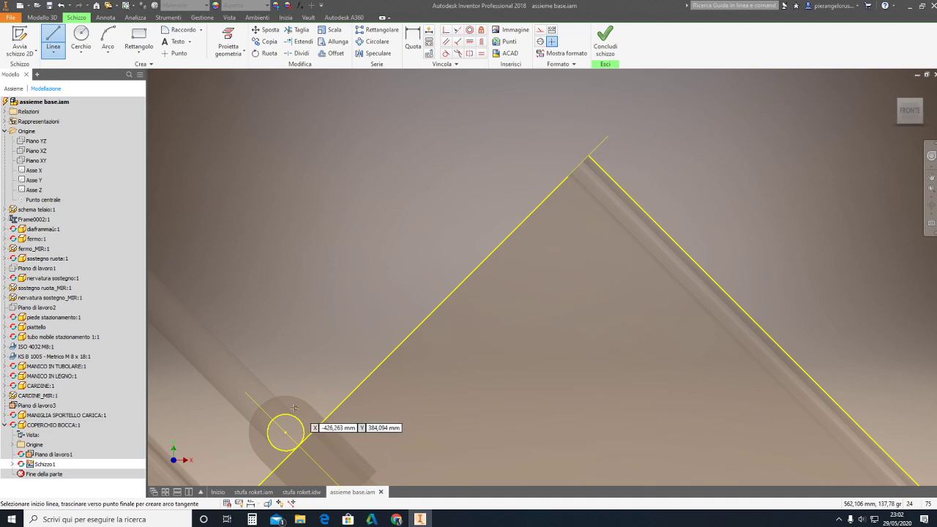
left_click(277, 390)
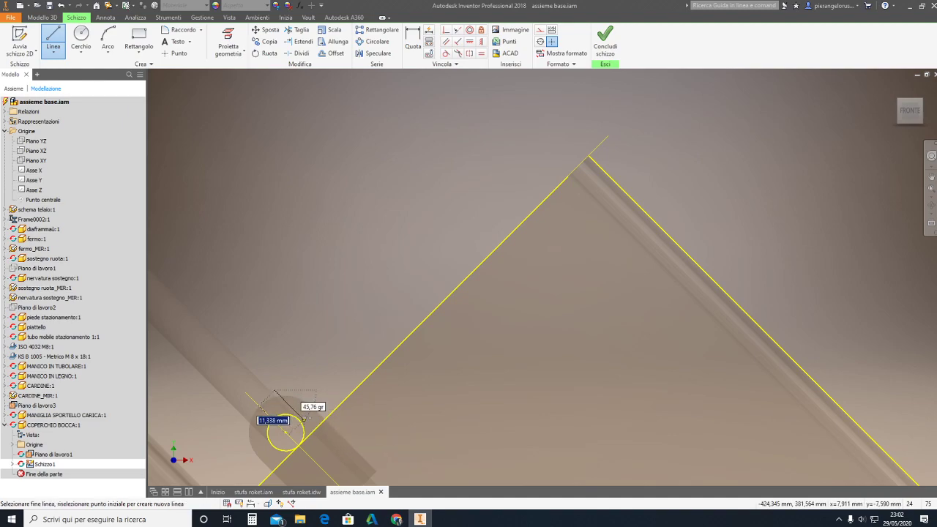
left_click(305, 420)
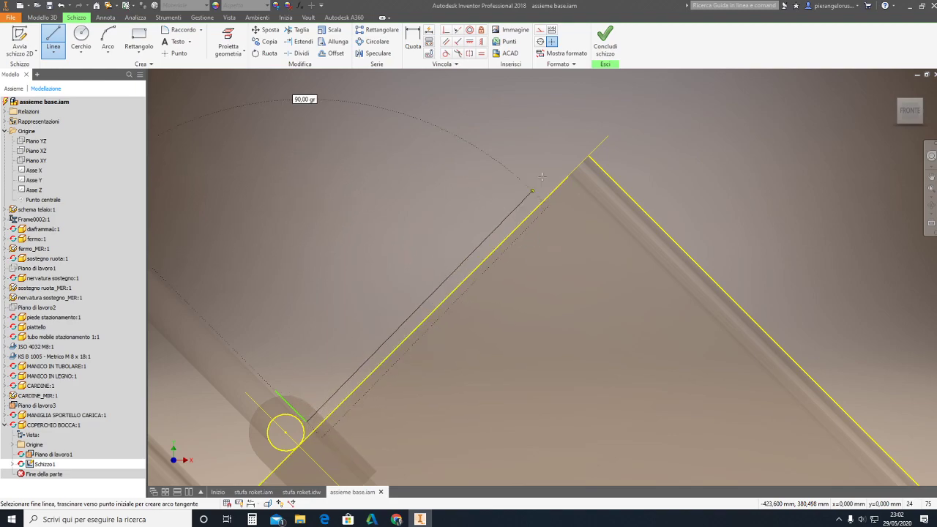
left_click(589, 139)
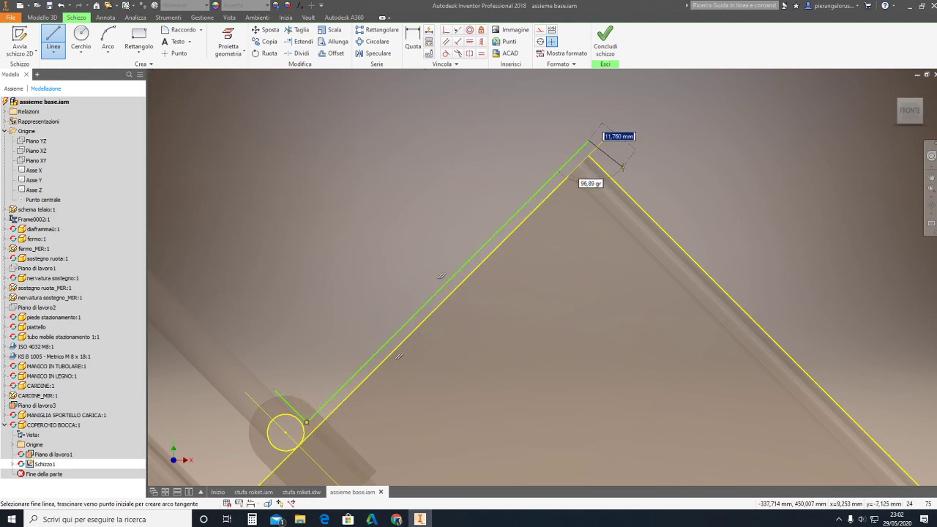
key("Escape")
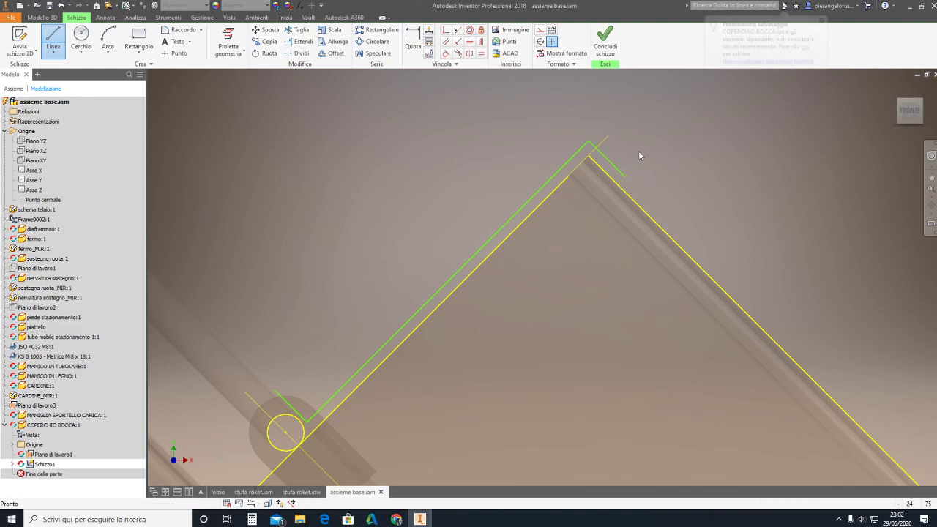
scroll(307, 438, "down", 3)
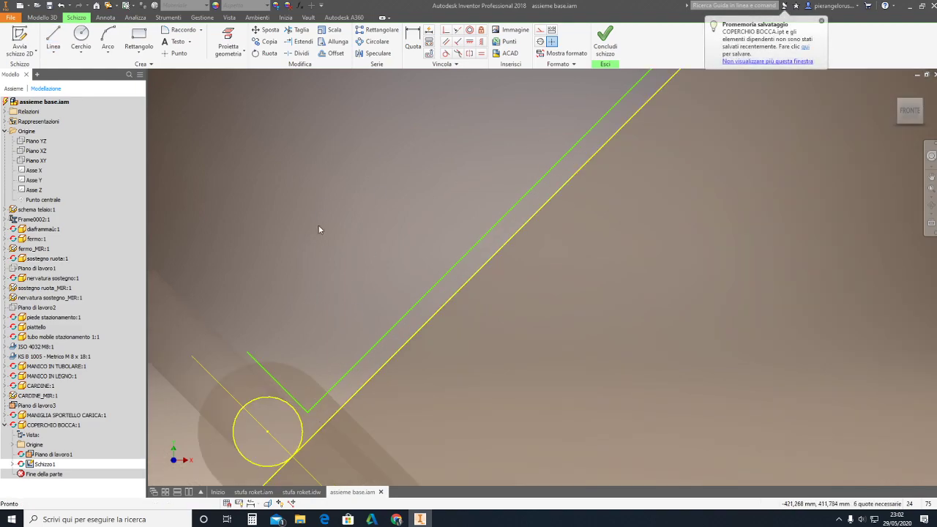
mouse_move(596, 221)
middle_mouse_down()
mouse_move(517, 414)
mouse_move(452, 460)
middle_mouse_up()
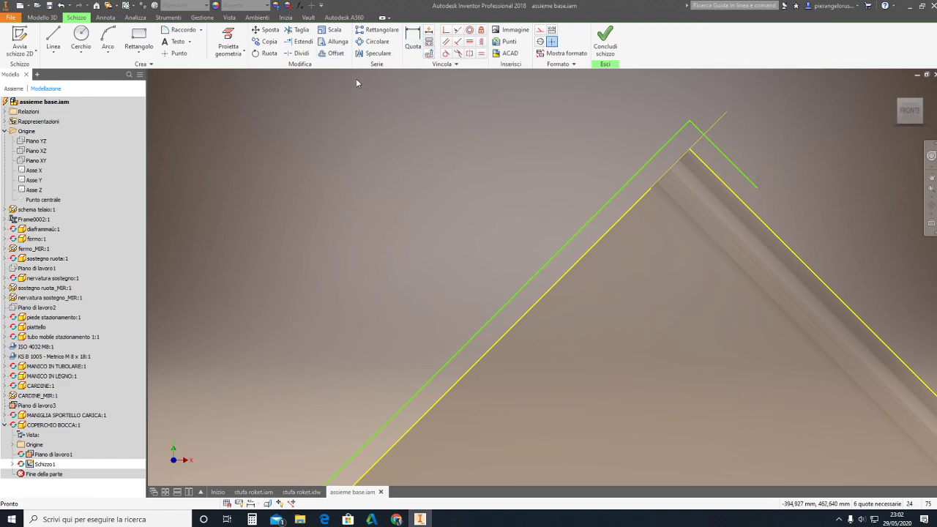
- Round the profile's top corner with a 2.5 radius fillet
left_click(176, 31)
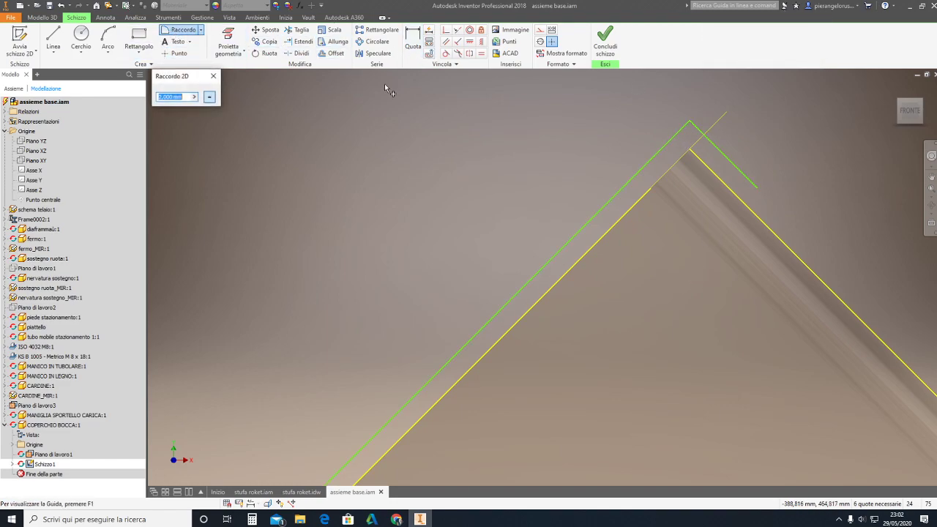
left_click_drag(187, 98, 137, 106)
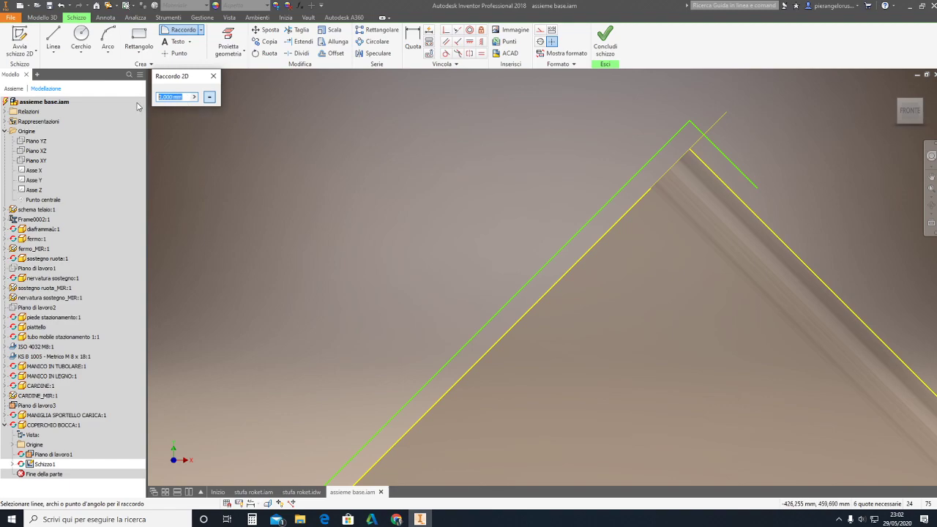
type("2.5")
left_click(692, 129)
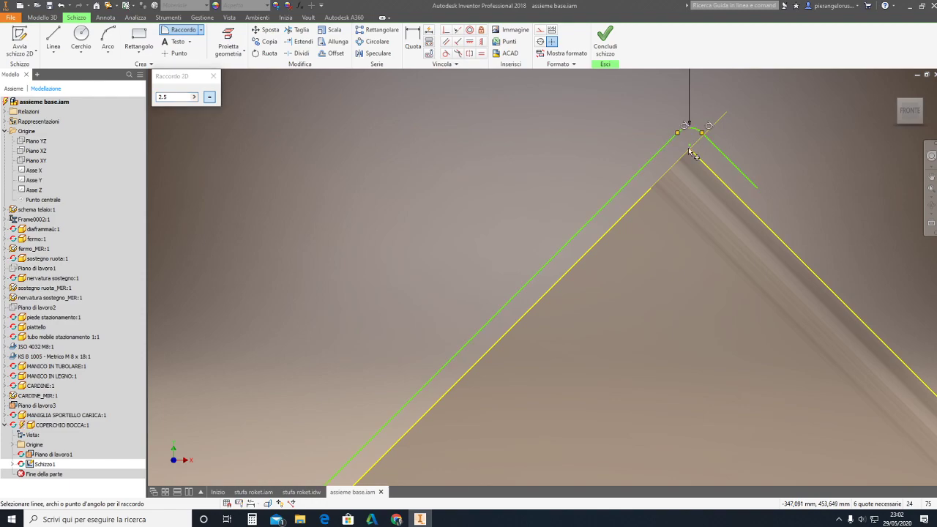
left_click(664, 144)
middle_click_drag(320, 455, 408, 393)
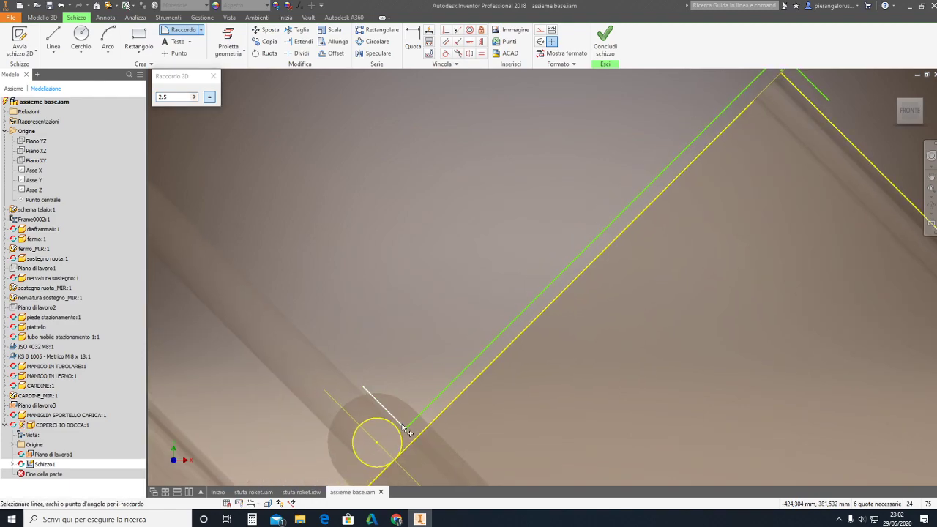
left_click(404, 427)
key("Escape")
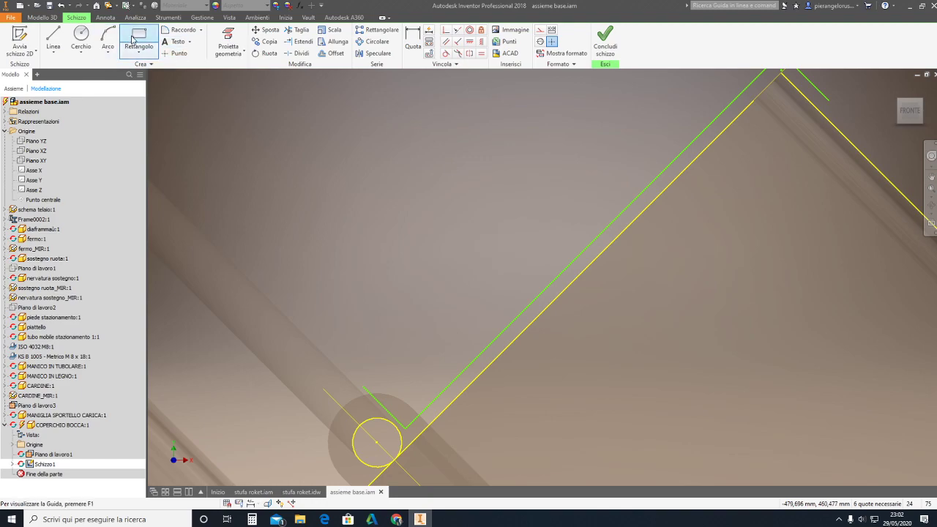
- Round the lower corner beside the hinge circle with a 5 radius fillet
left_click(169, 32)
left_click_drag(162, 97, 195, 97)
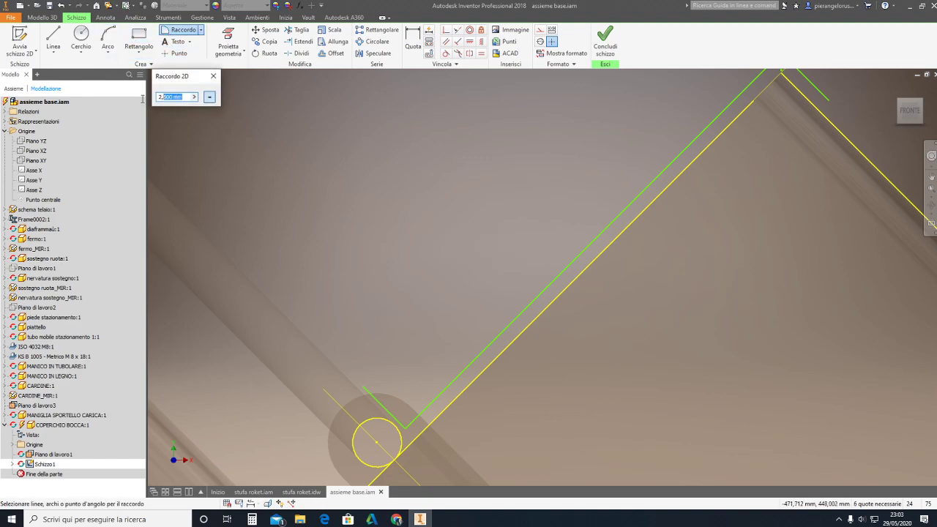
type("5")
left_click(408, 428)
key("Escape")
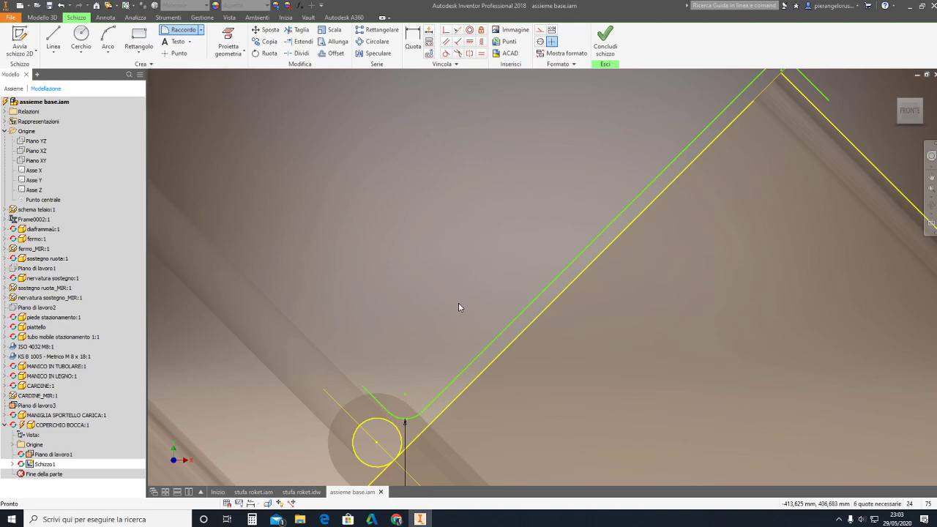
middle_click_drag(574, 355, 516, 385)
key("Escape")
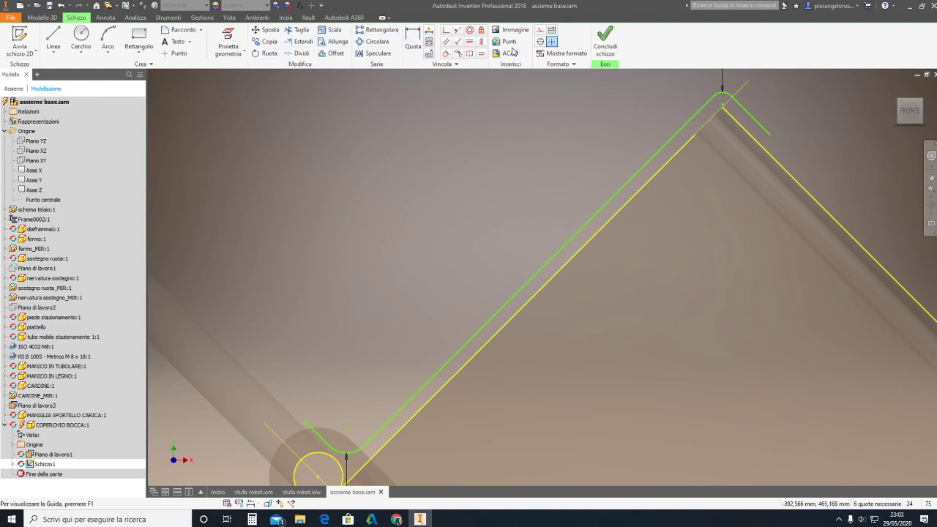
- Make the long profile line collinear with the part edge and the lower fillet tangent to it
left_click(458, 31)
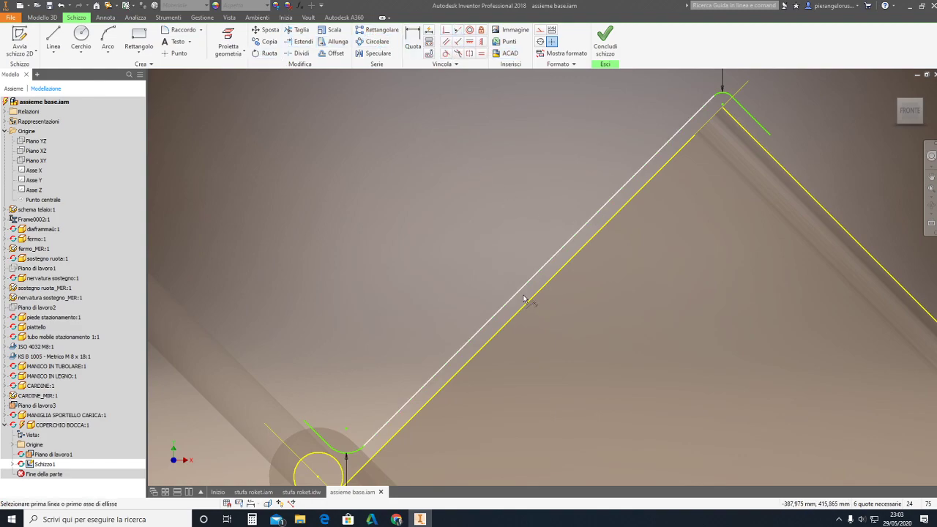
left_click(528, 283)
left_click(541, 292)
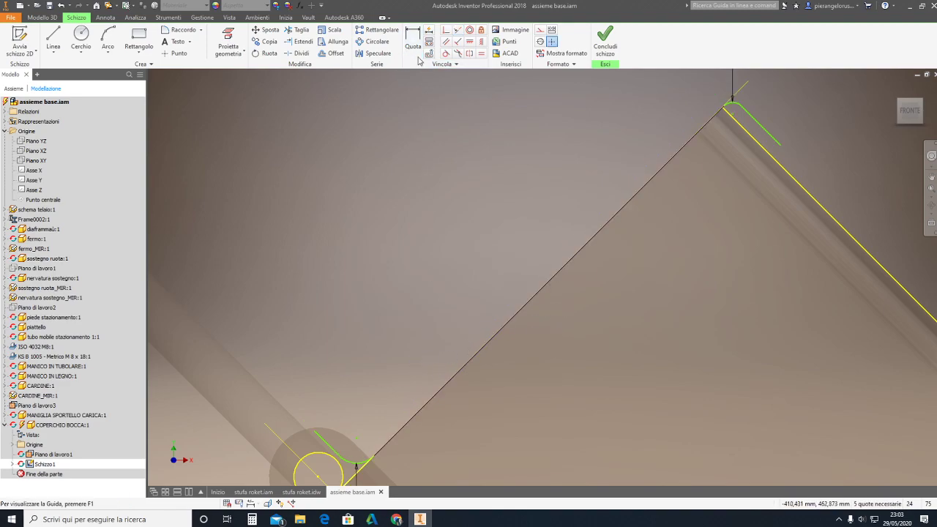
left_click(446, 53)
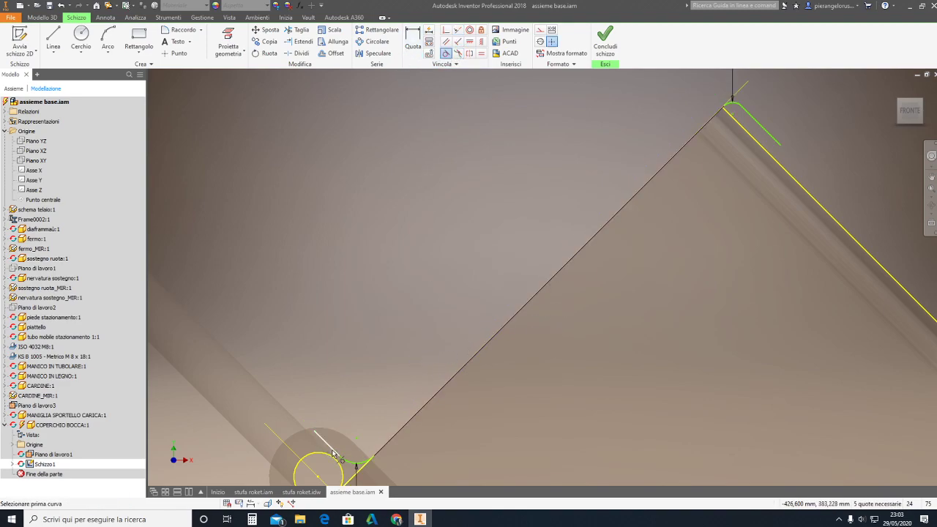
left_click(333, 454)
left_click(359, 463)
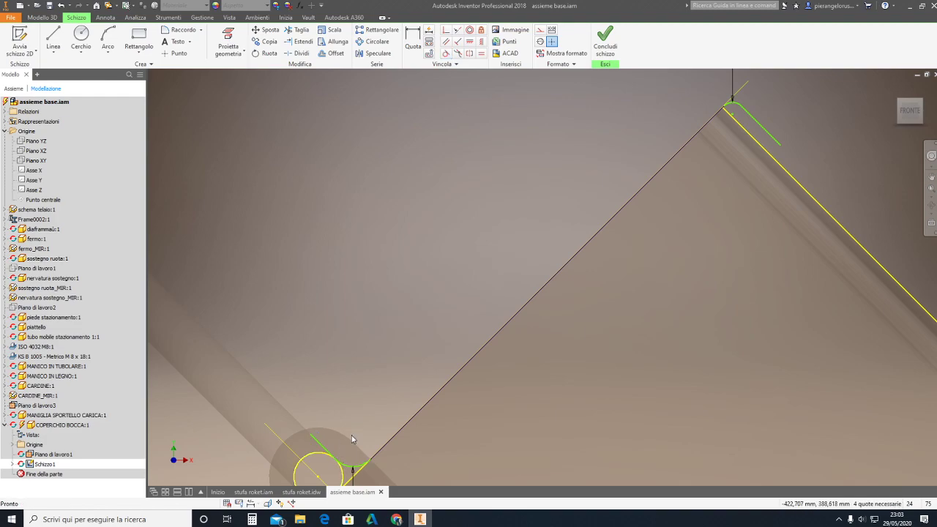
middle_click_drag(759, 117, 658, 123)
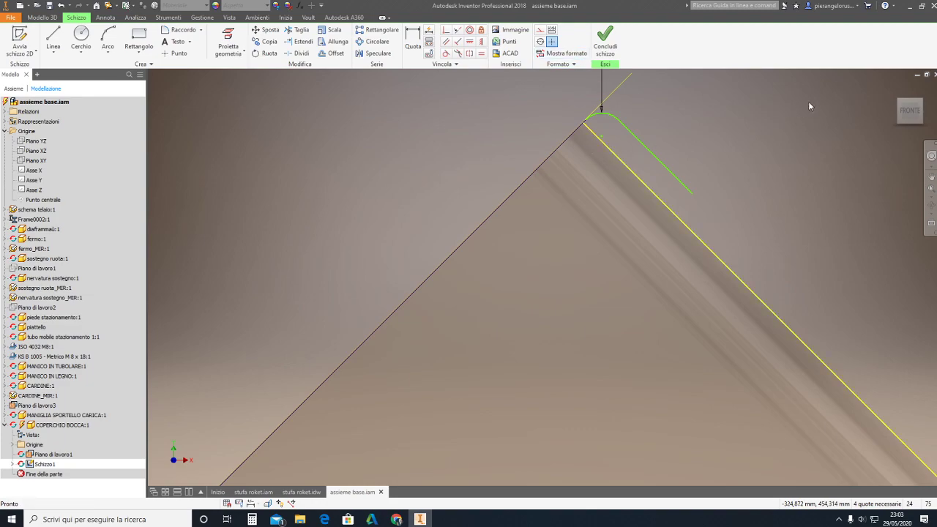
left_click(413, 40)
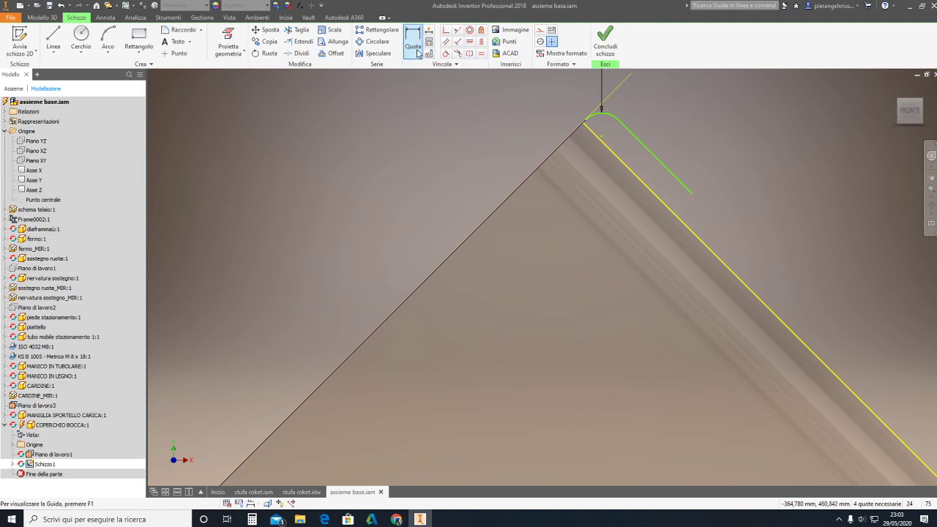
- Dimension the short leg 2.5 mm from the parallel yellow edge, then recentre on the lower corner
left_click(651, 155)
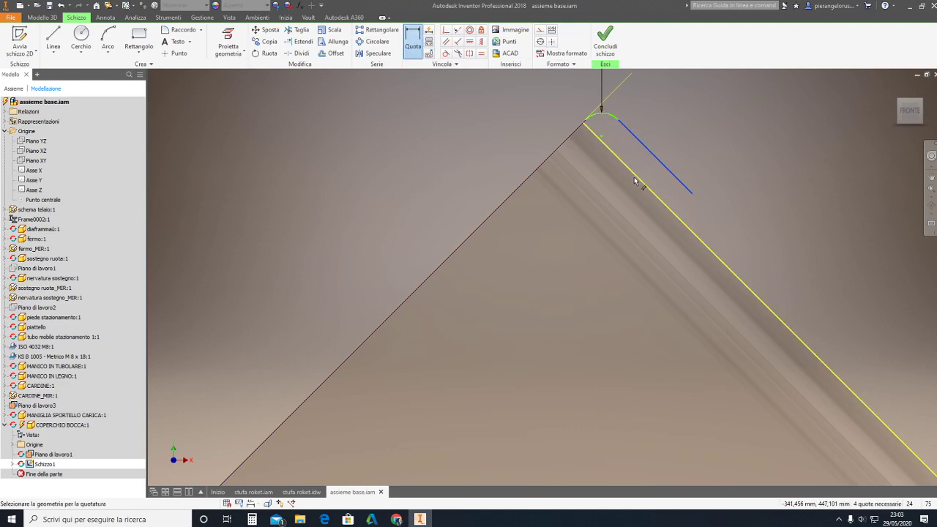
left_click(640, 180)
left_click(745, 252)
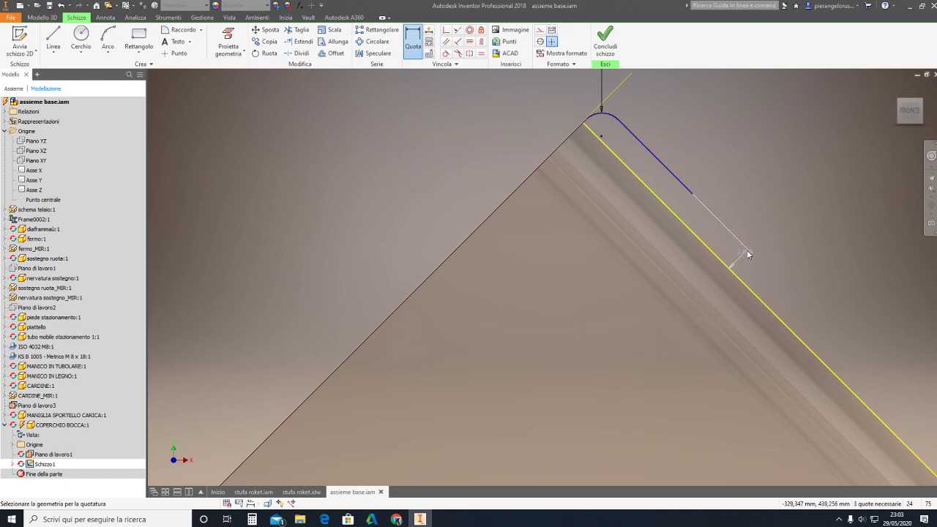
type("2.5")
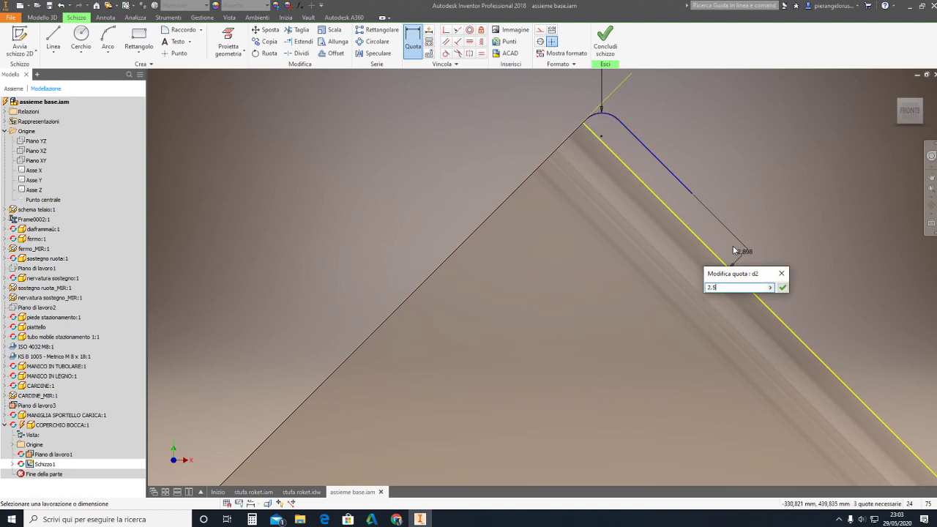
left_click(782, 287)
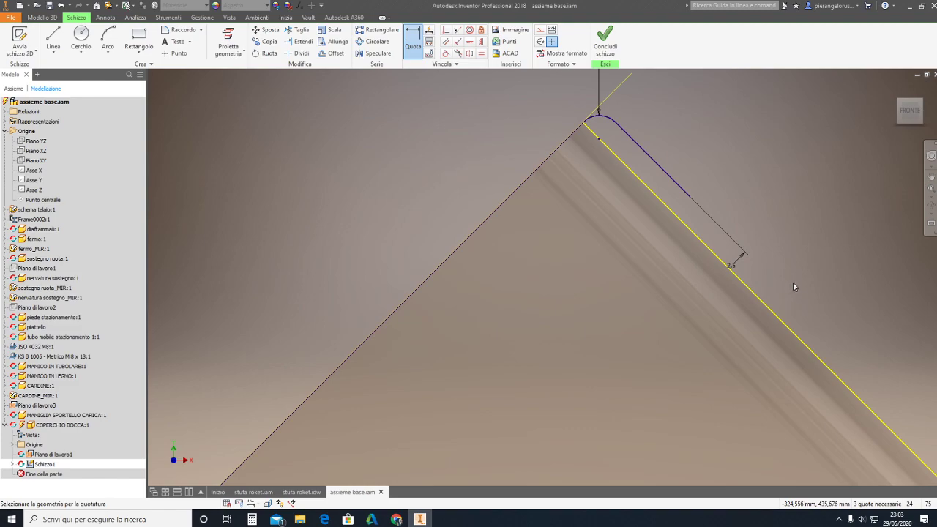
mouse_move(604, 289)
middle_mouse_down()
mouse_move(648, 232)
mouse_move(623, 216)
mouse_move(502, 307)
mouse_move(747, 207)
middle_mouse_up()
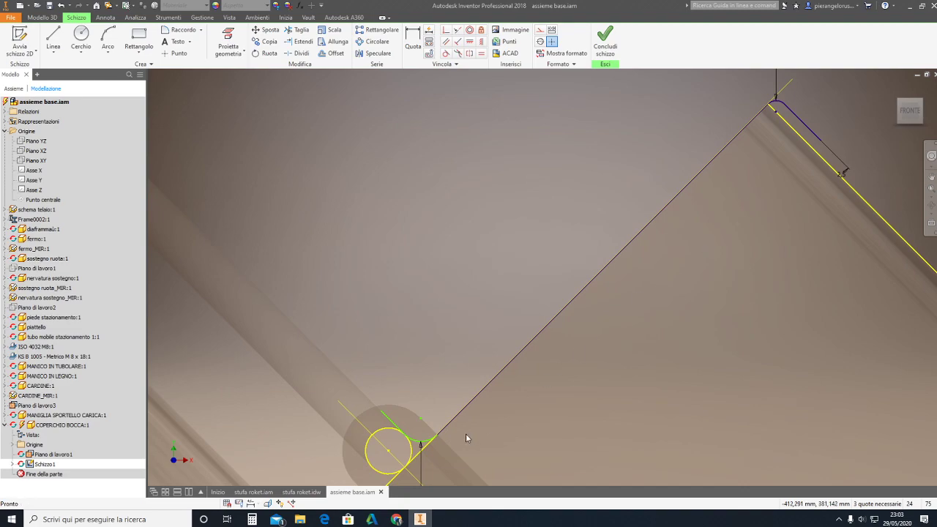
middle_click_drag(466, 438, 418, 395)
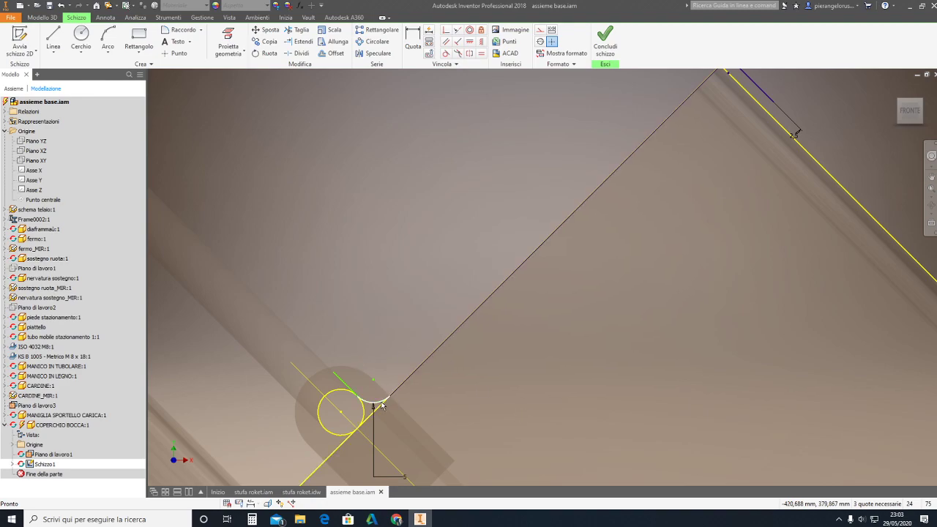
- Try a Tangent constraint between the lower arc and the diagonal line, then cancel it as over-constraining
scroll(381, 405, "down", 5)
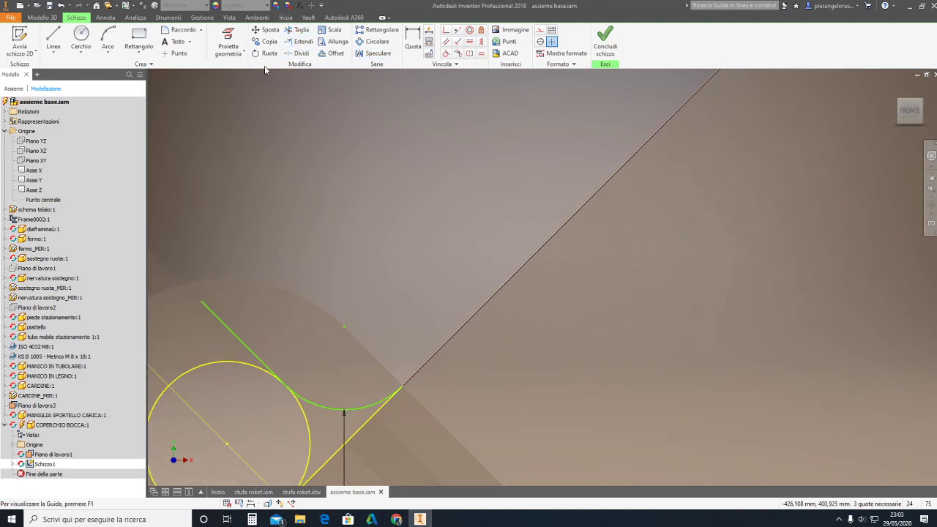
left_click(445, 54)
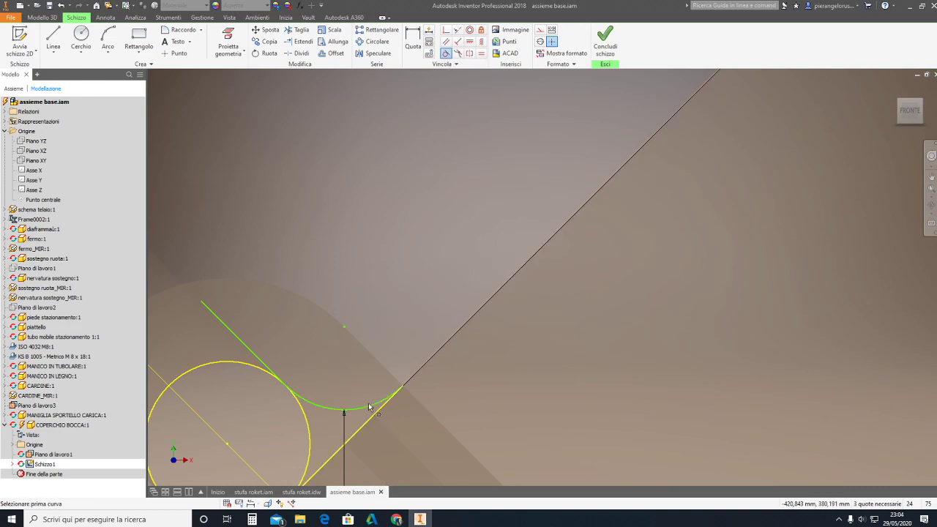
left_click(369, 406)
left_click(412, 387)
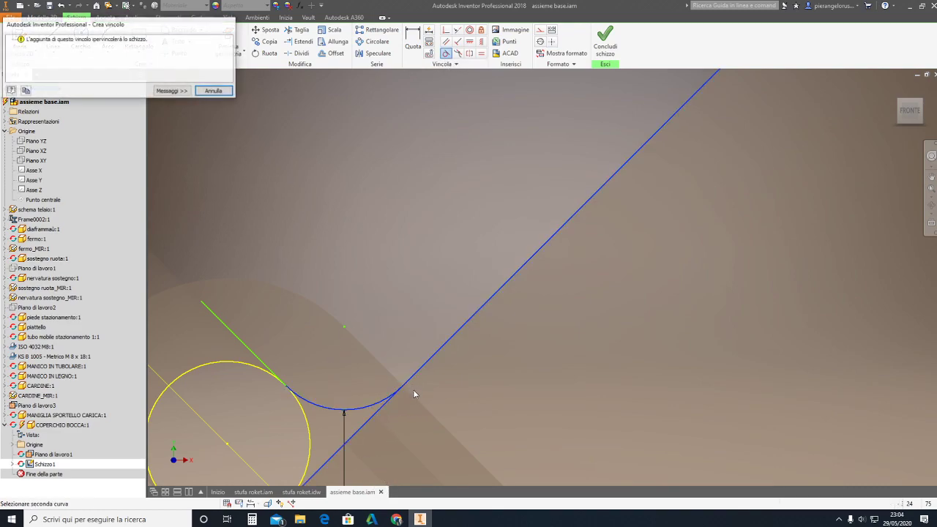
left_click(220, 92)
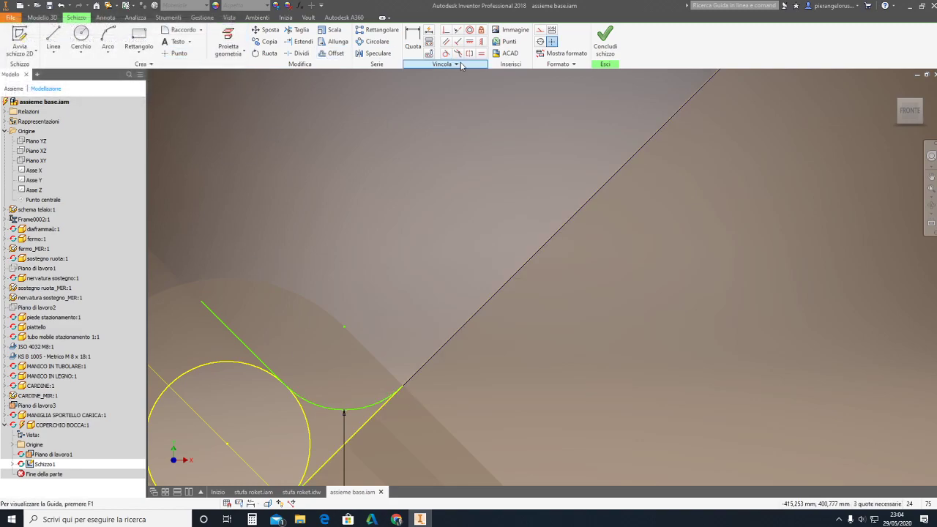
- Make the lower arc tangent to the short green line, dismiss the warning, and zoom out
left_click(445, 53)
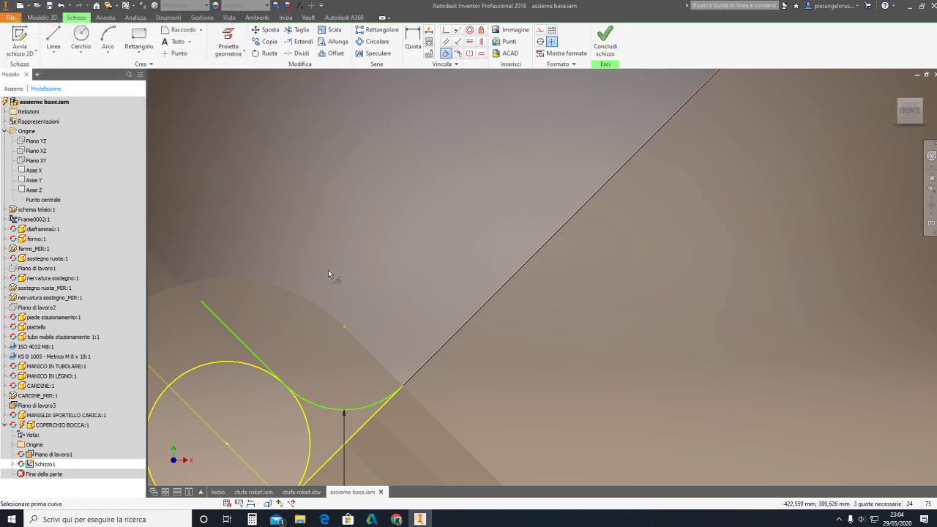
left_click(317, 405)
left_click(248, 350)
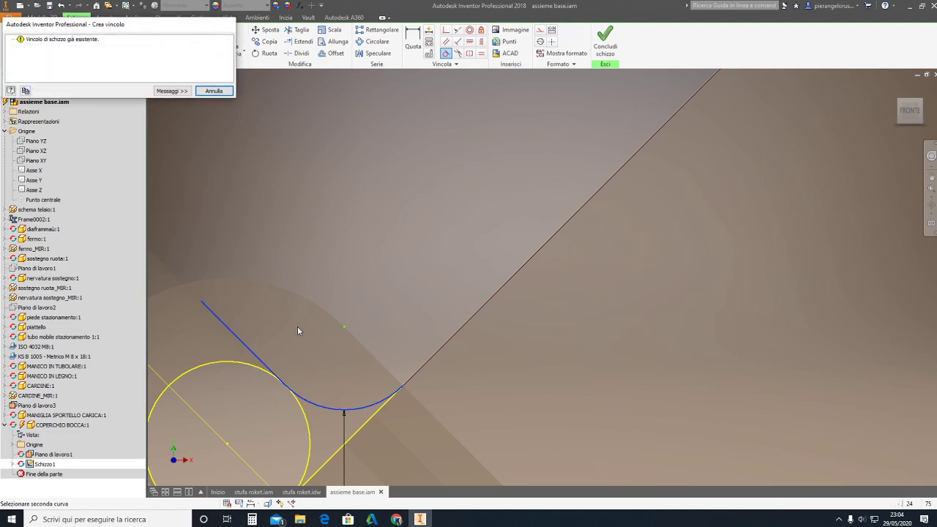
key("Return")
scroll(356, 238, "down", 3)
middle_click_drag(368, 225, 342, 312)
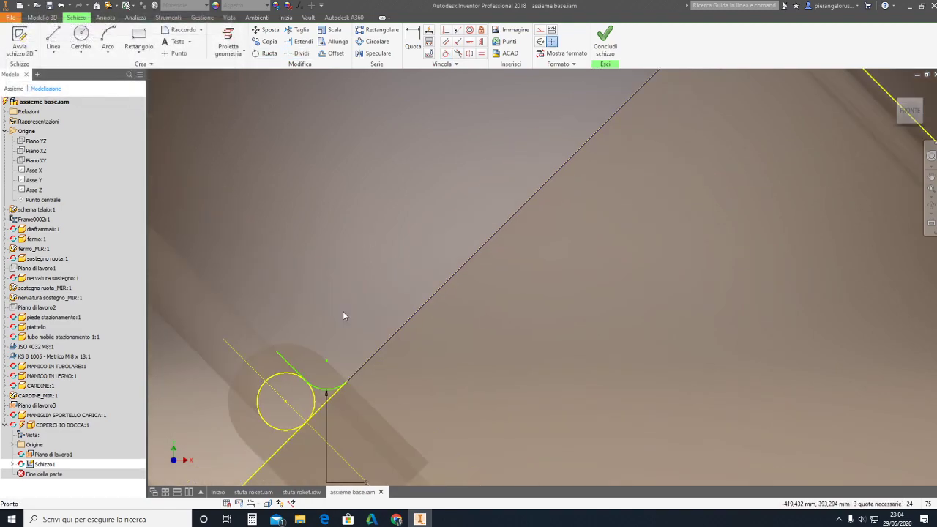
scroll(342, 311, "down", 2)
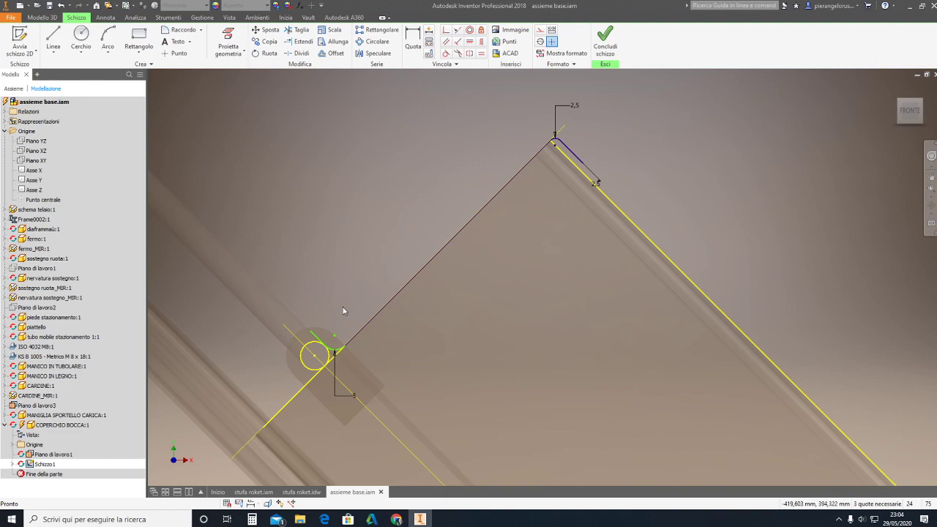
- Offset the bent diagonal line by 2.5 mm to form a parallel copy
left_click(333, 53)
left_click(338, 347)
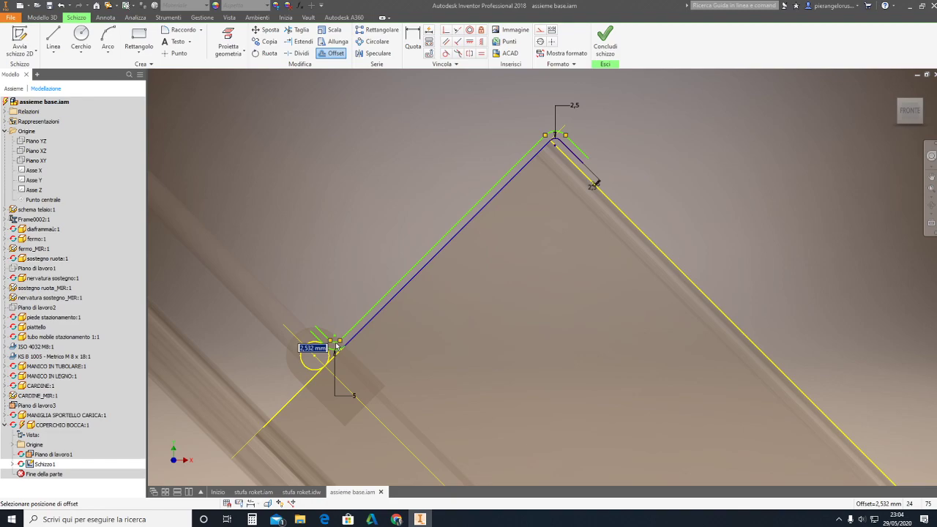
type("2.5")
key("Return")
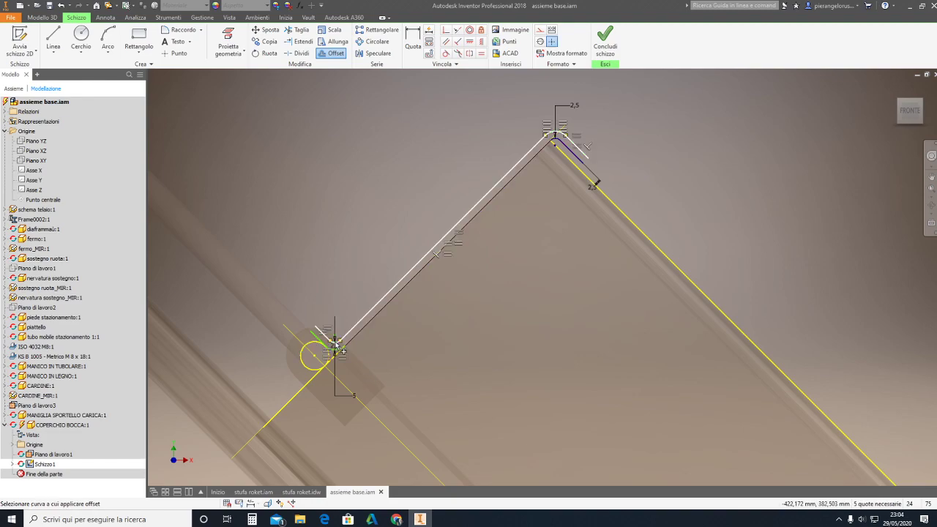
scroll(644, 165, "up", 5)
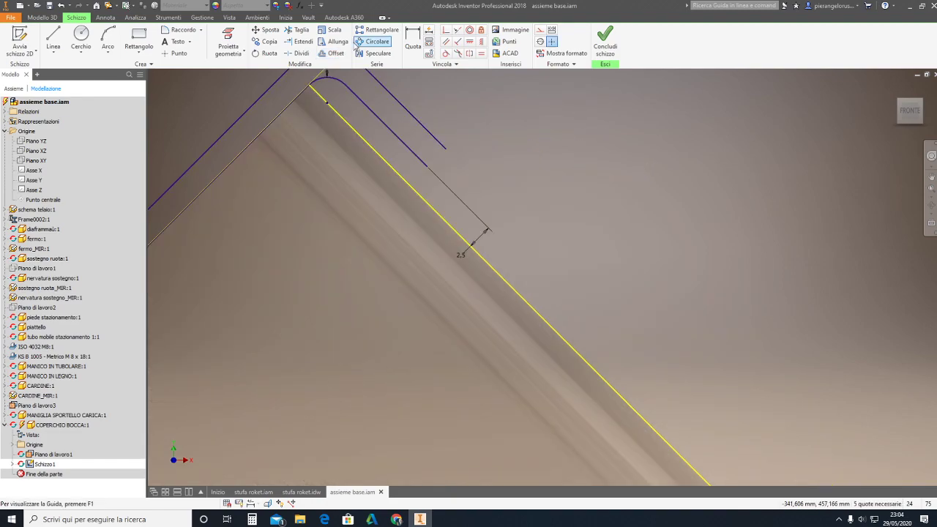
- Draw a short line joining the offset line's end to the outer line, closing one strip end
left_click(52, 40)
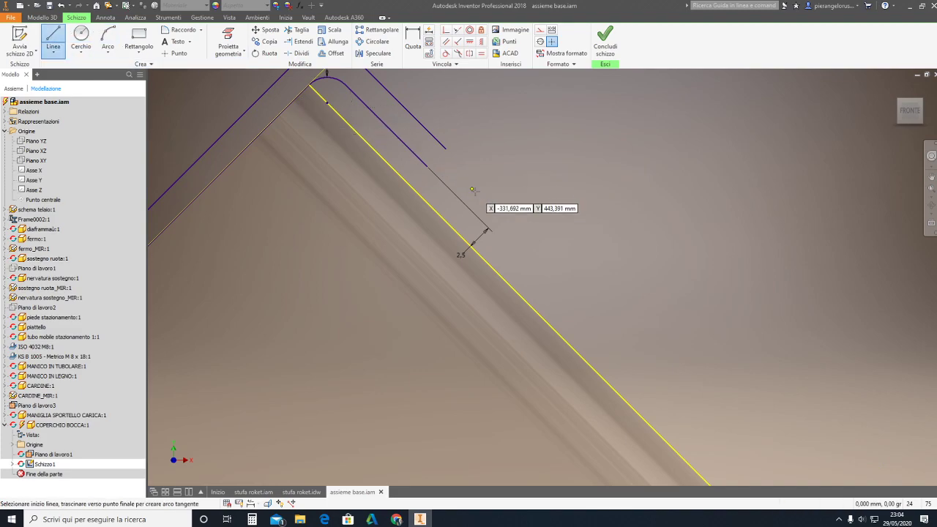
left_click(427, 167)
left_click(445, 147)
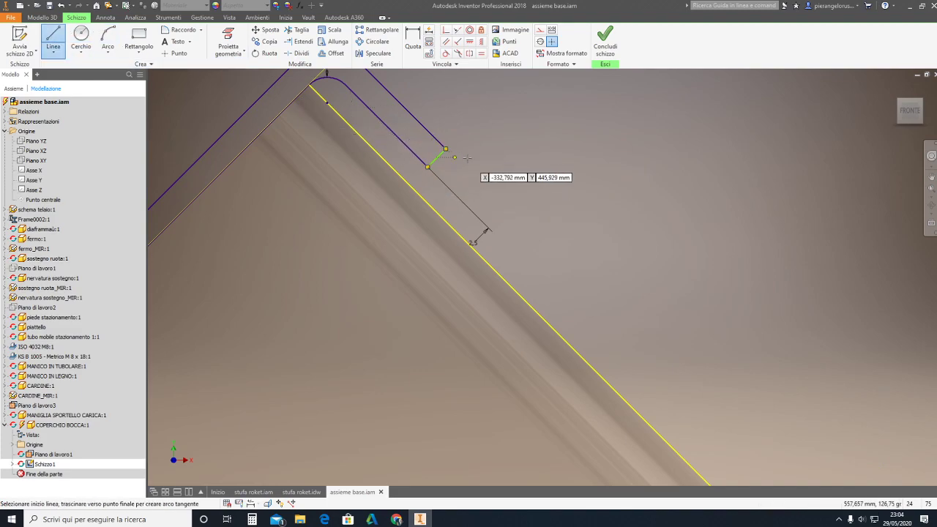
scroll(552, 163, "down", 3)
scroll(468, 220, "down", 2)
key("Escape")
scroll(279, 325, "up", 3)
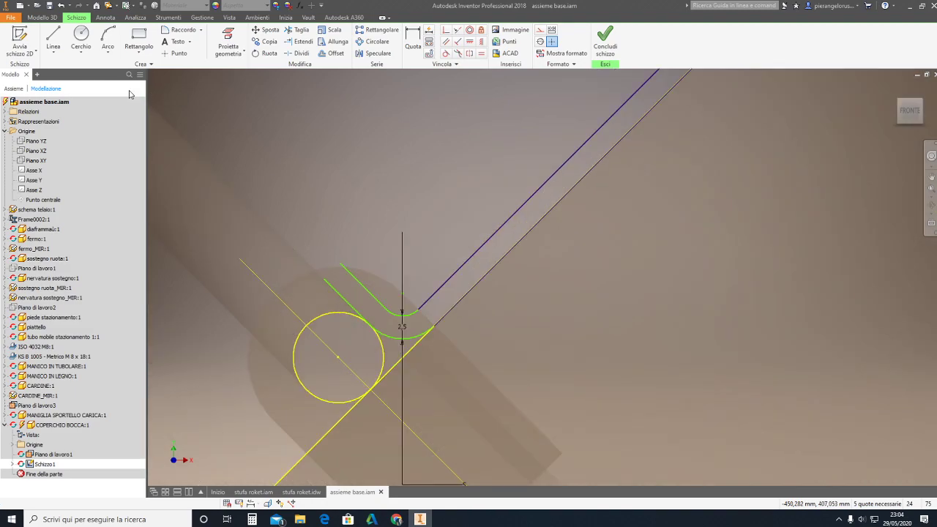
- Draw another short line from the upper arc's end to close the strip's other end
left_click(52, 40)
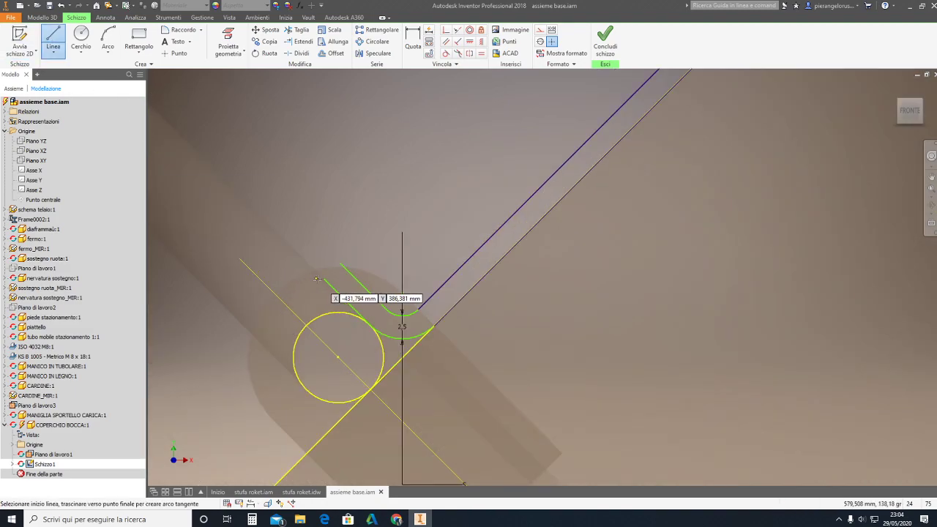
left_click(340, 263)
key("Return")
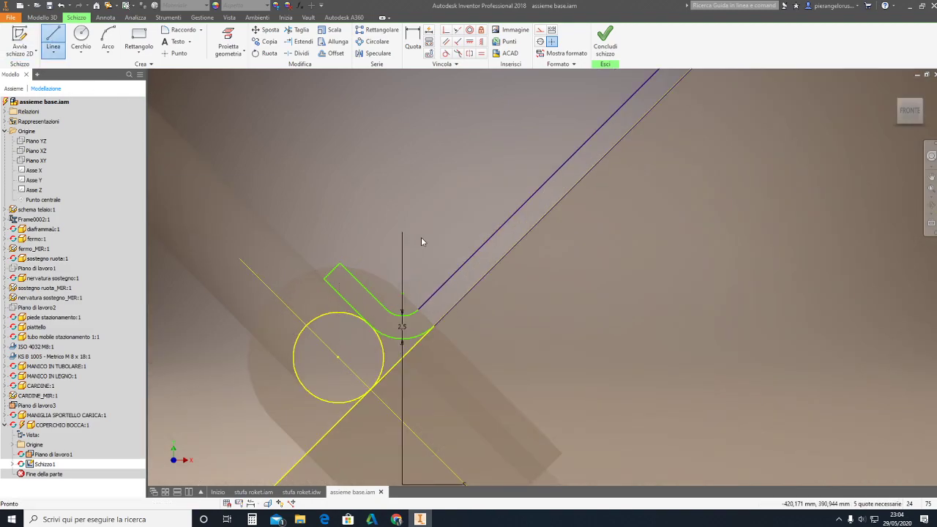
scroll(399, 272, "up", 2)
key("Escape")
scroll(422, 240, "down", 2)
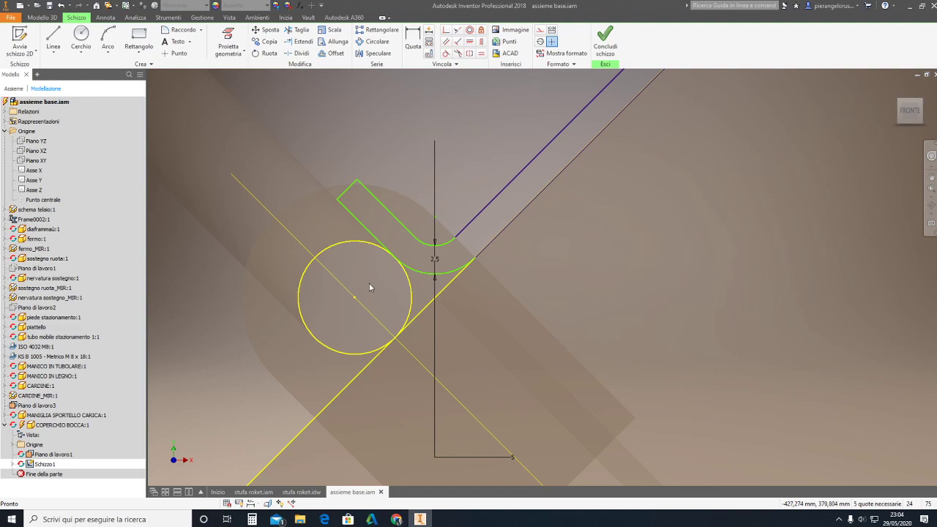
scroll(418, 258, "down", 4)
middle_click_drag(437, 243, 413, 347)
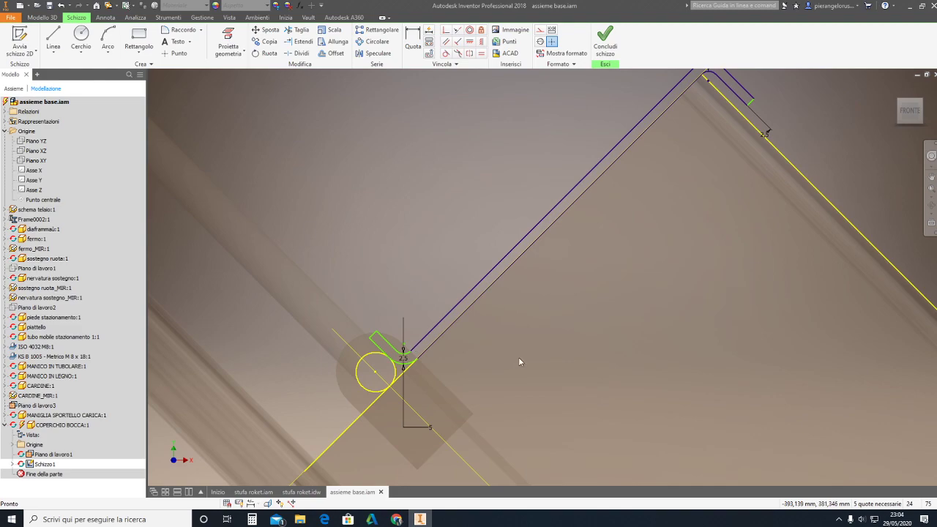
- Dimension the upper strip end at 12.5 mm
middle_click_drag(736, 254, 462, 428)
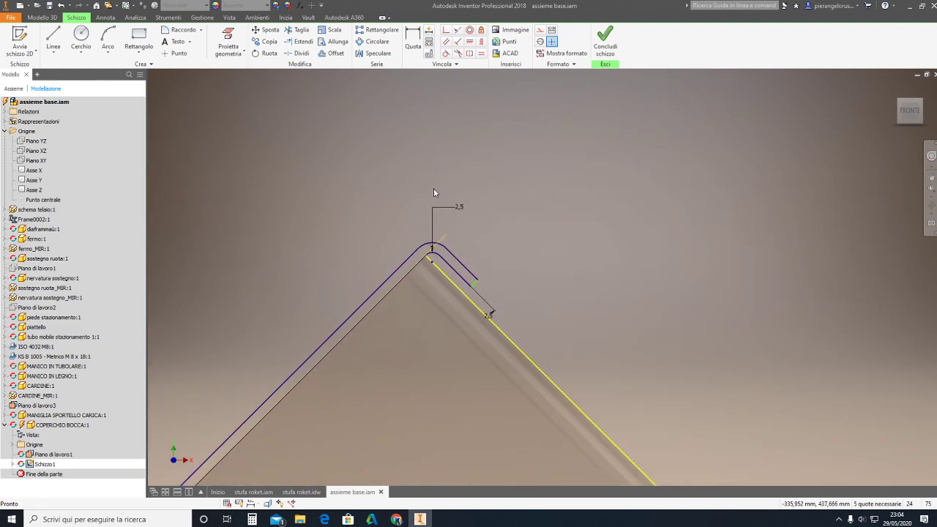
left_click(413, 38)
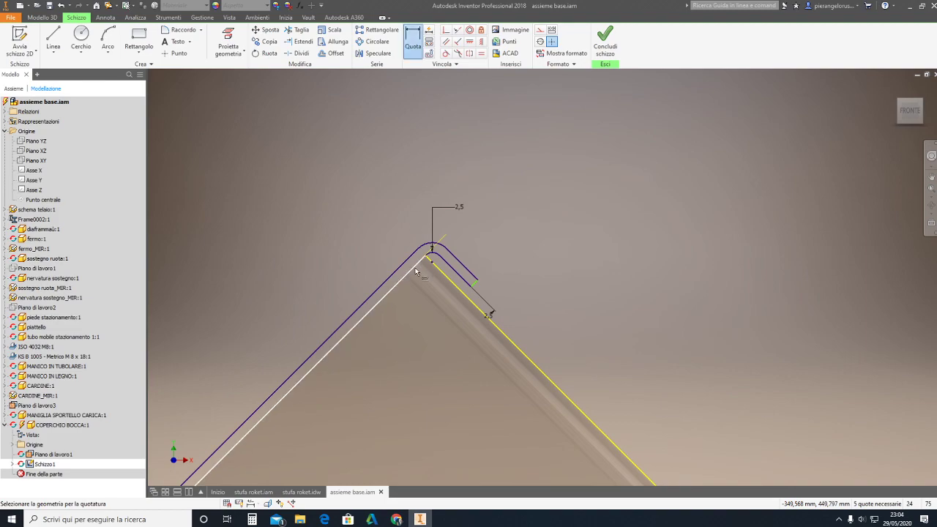
left_click(407, 260)
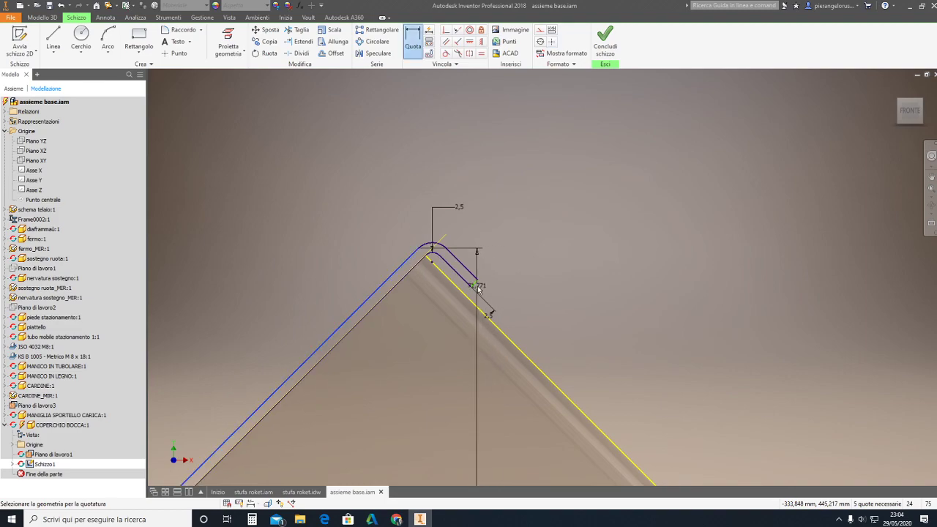
scroll(474, 287, "up", 2)
left_click(478, 284)
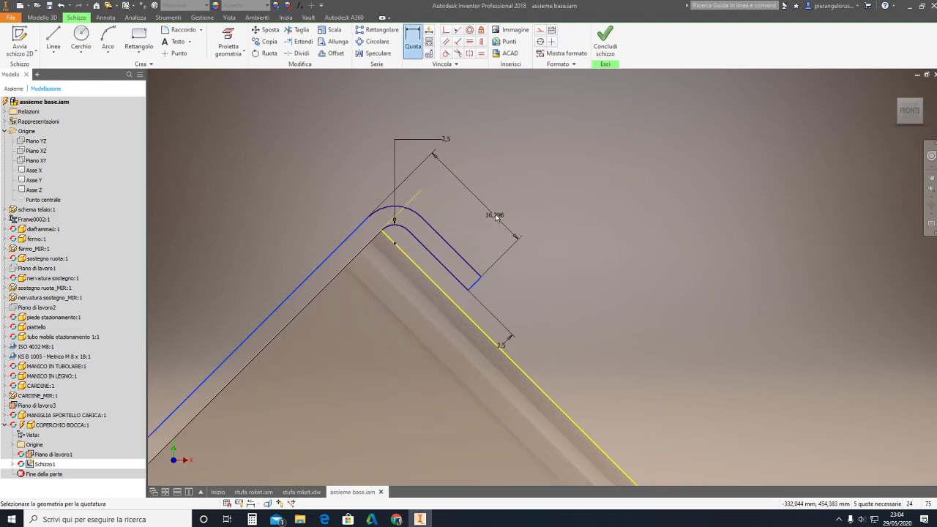
left_click(508, 203)
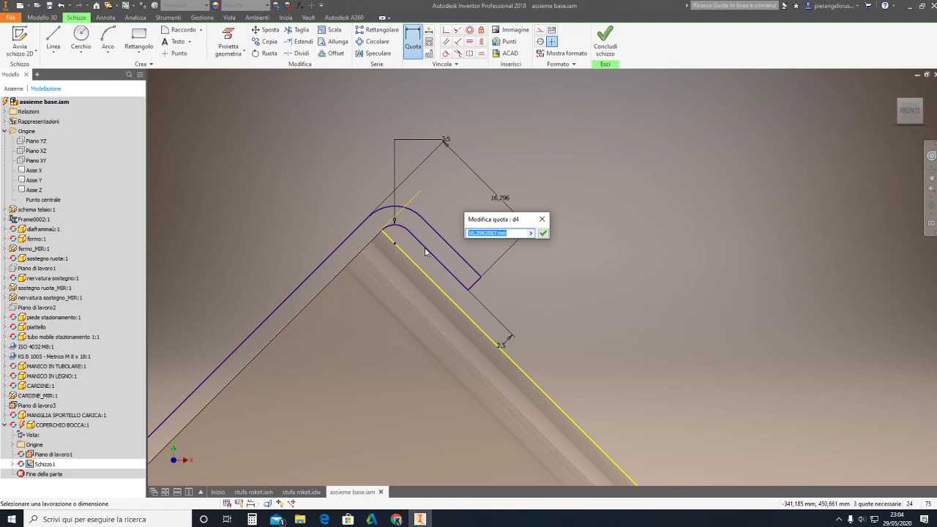
type("12,5")
left_click(543, 233)
- Dimension the lower strip end and link its value to the upper 12.5 dimension (d4)
scroll(506, 273, "down", 2)
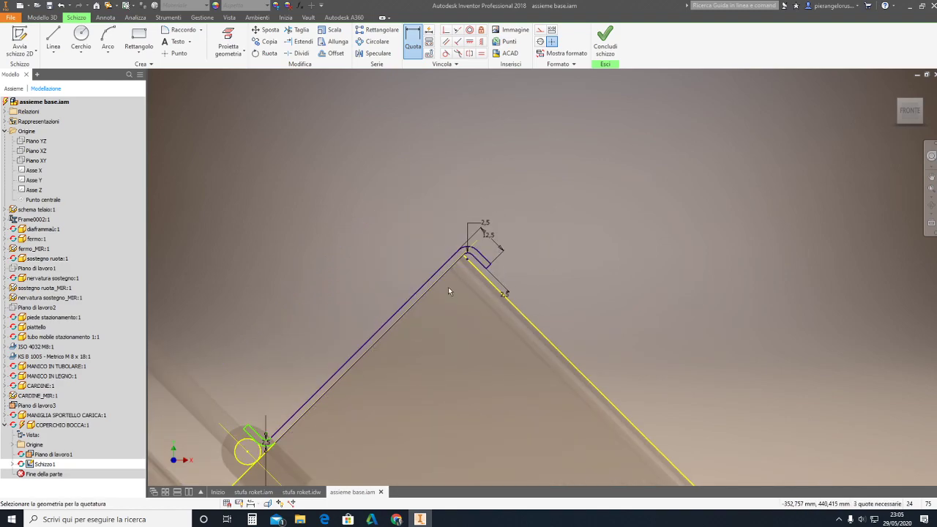
middle_click_drag(448, 287, 600, 241)
scroll(383, 372, "up", 3)
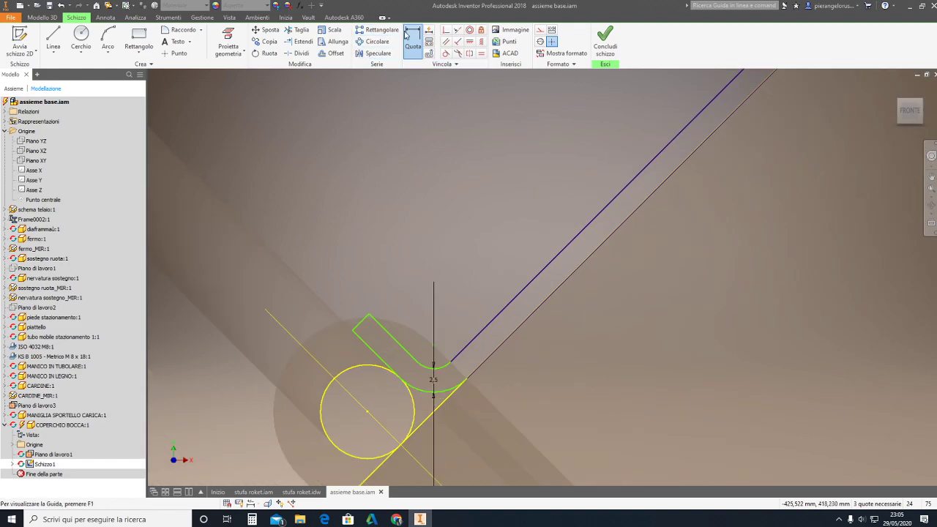
left_click(354, 330)
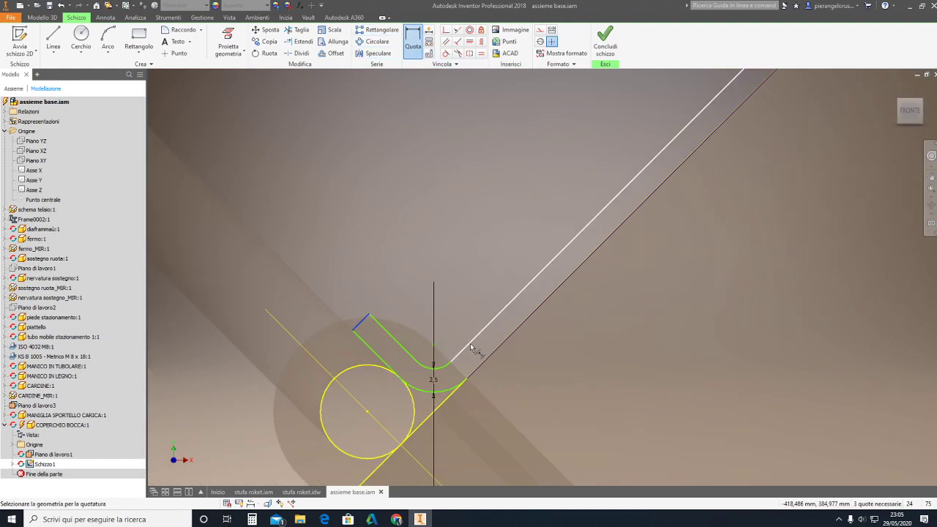
left_click(487, 361)
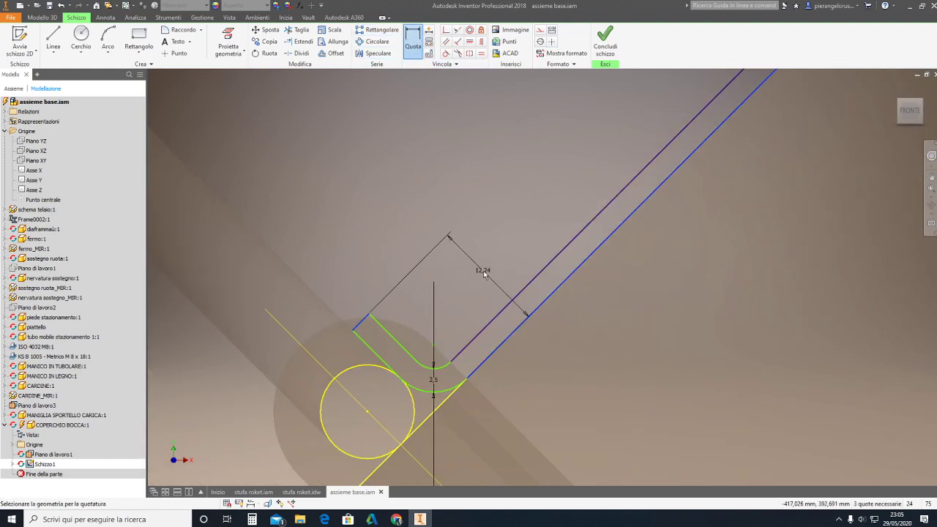
left_click(488, 268)
scroll(539, 247, "down", 2)
middle_click_drag(830, 107, 688, 207)
left_click(642, 184)
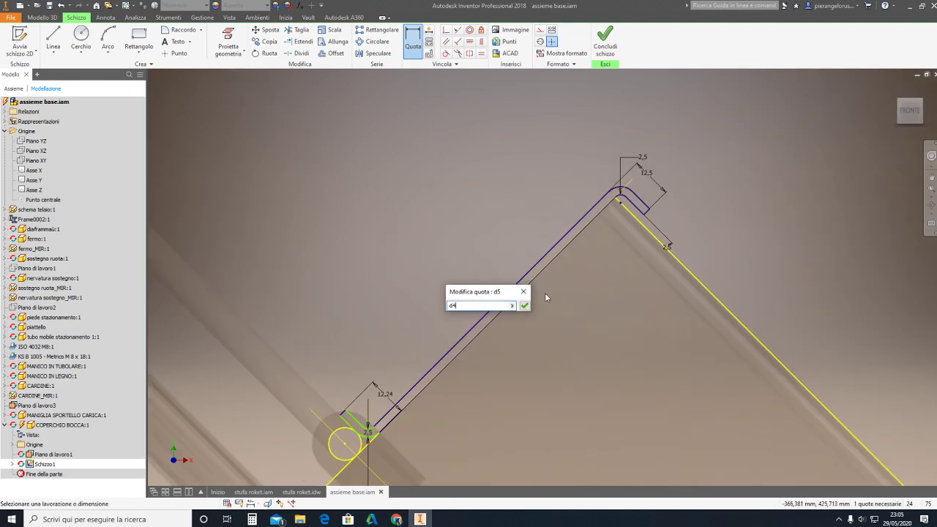
left_click(524, 306)
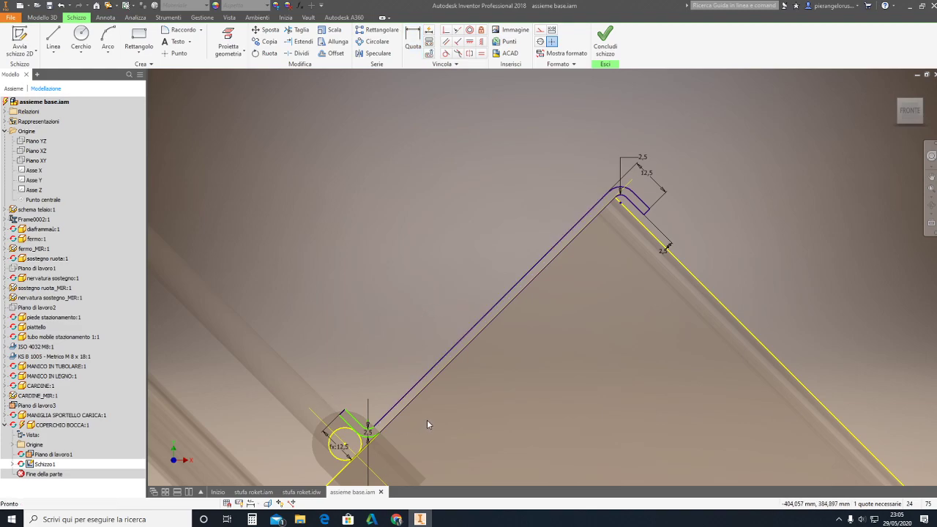
mouse_move(427, 420)
middle_mouse_down()
mouse_move(462, 330)
mouse_move(464, 343)
mouse_move(521, 339)
mouse_move(499, 369)
middle_mouse_up()
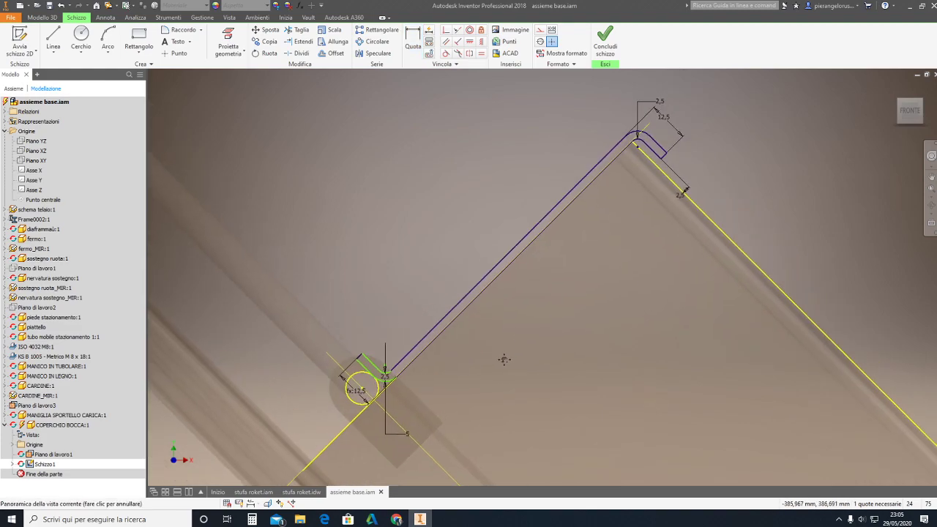
- Reshape the lower strip end and make its straight end line tangent to the arc
scroll(374, 382, "up", 5)
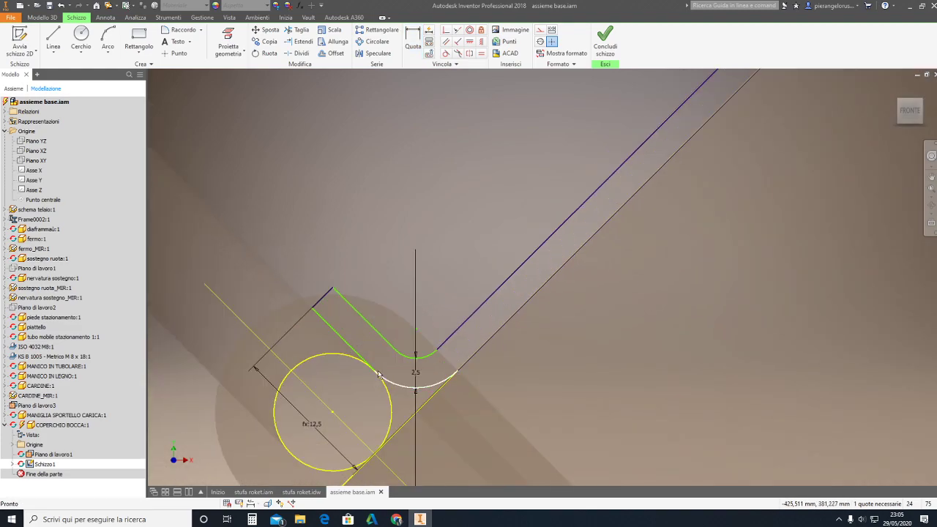
left_click(379, 341)
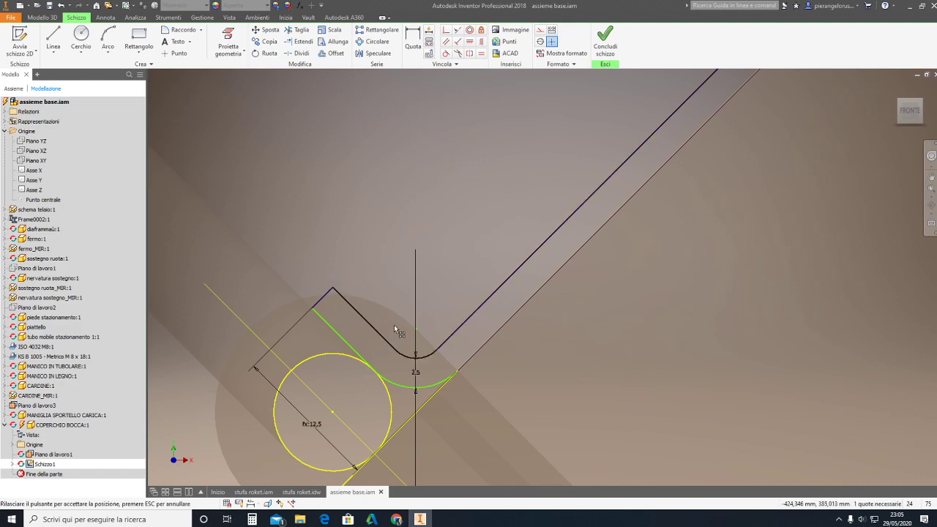
left_click_drag(351, 353, 403, 373)
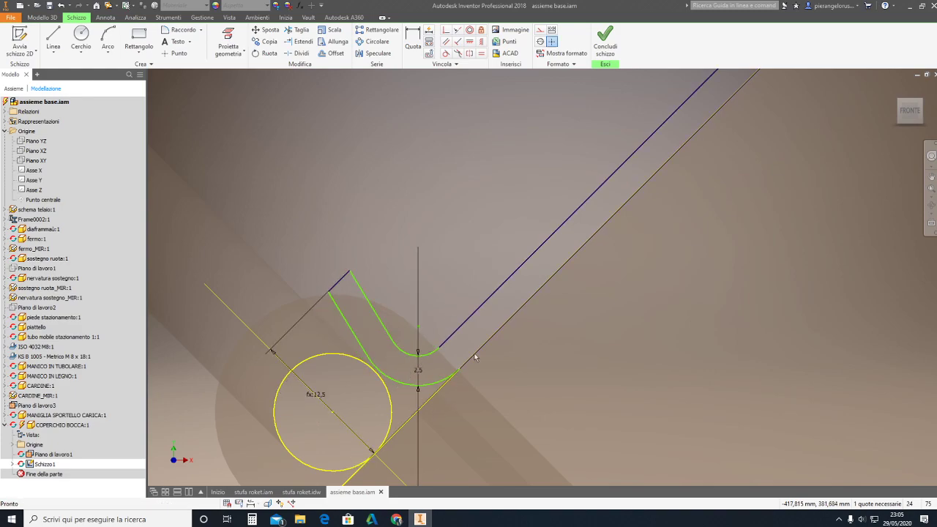
left_click(457, 41)
left_click(344, 320)
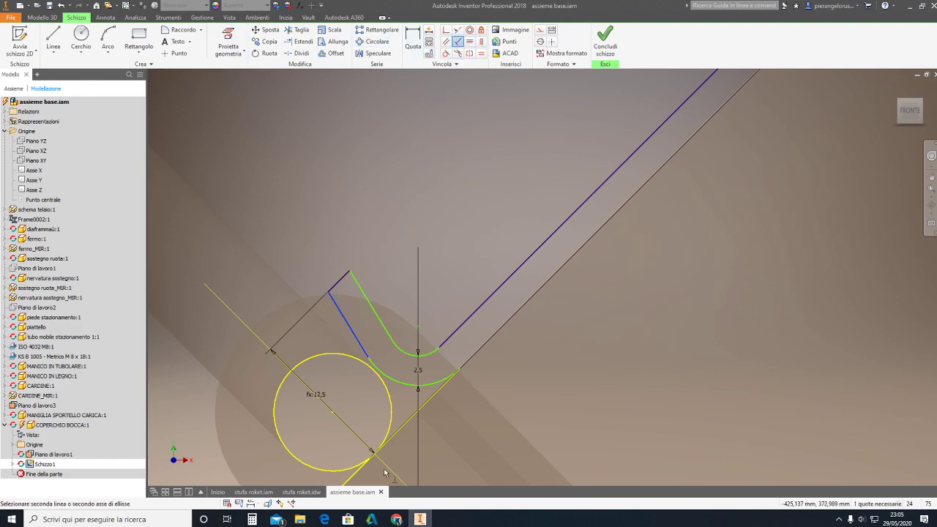
left_click(412, 428)
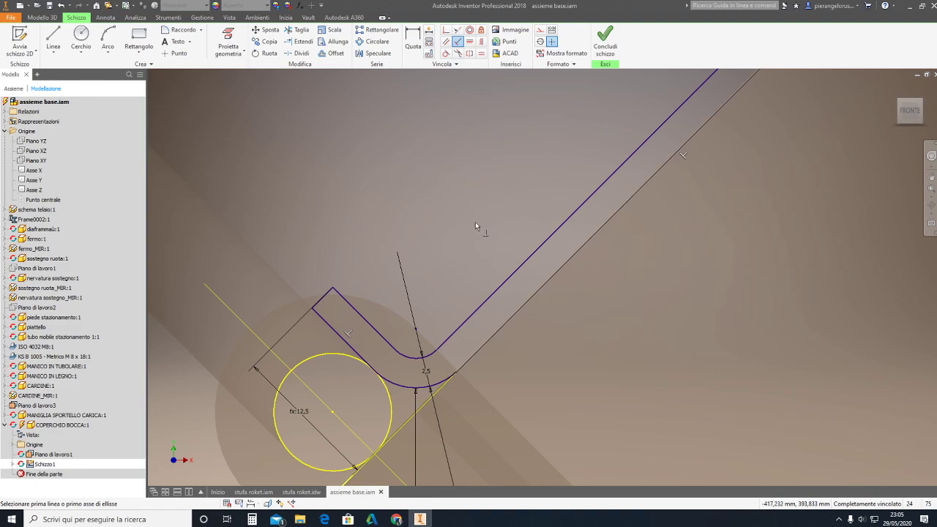
key("Escape")
scroll(486, 216, "down", 4)
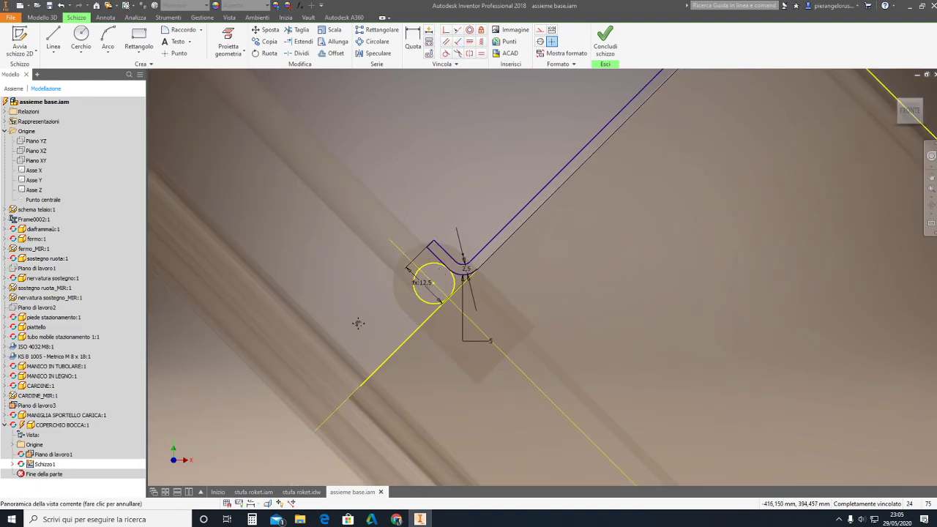
scroll(396, 354, "up", 2)
middle_click_drag(397, 351, 409, 350)
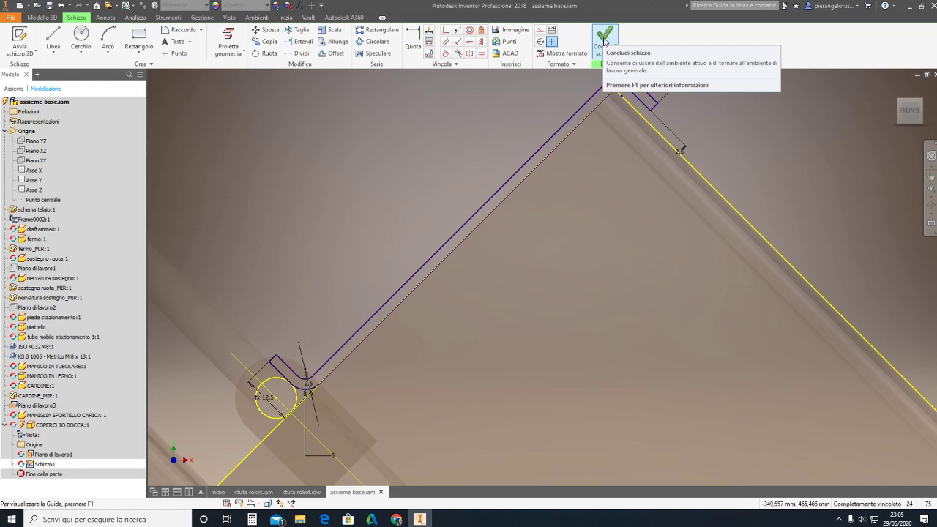
- Finish Schizzo1, frame the sketch in view, and open Estrusione with its default 10 mm distance
left_click(604, 40)
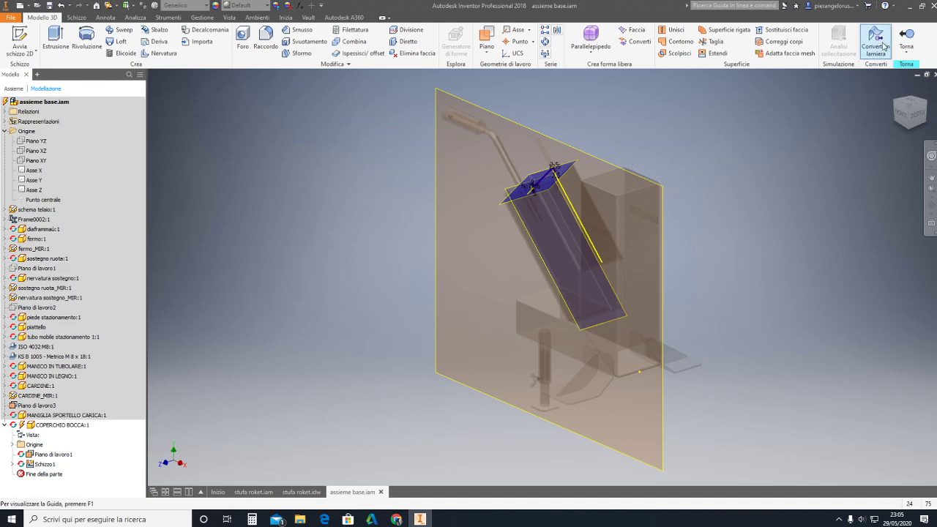
left_click(896, 106)
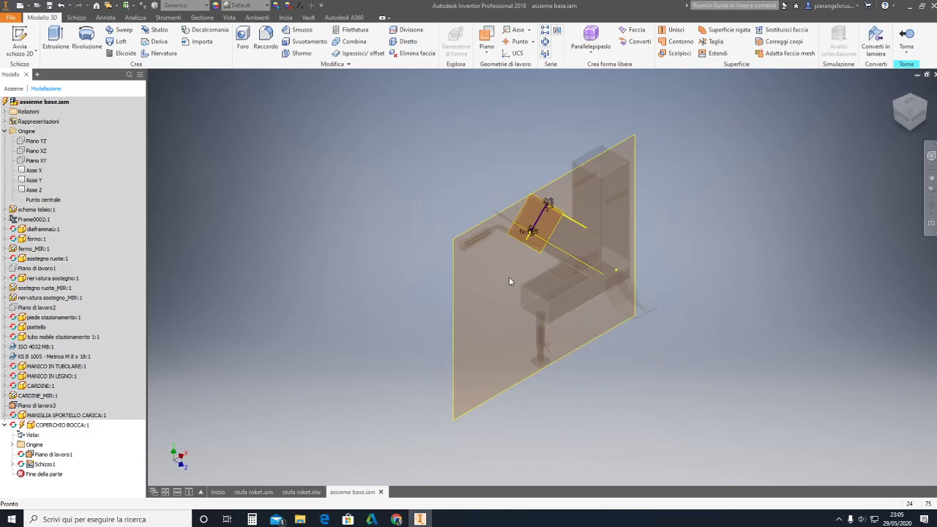
scroll(540, 238, "up", 3)
scroll(546, 238, "up", 2)
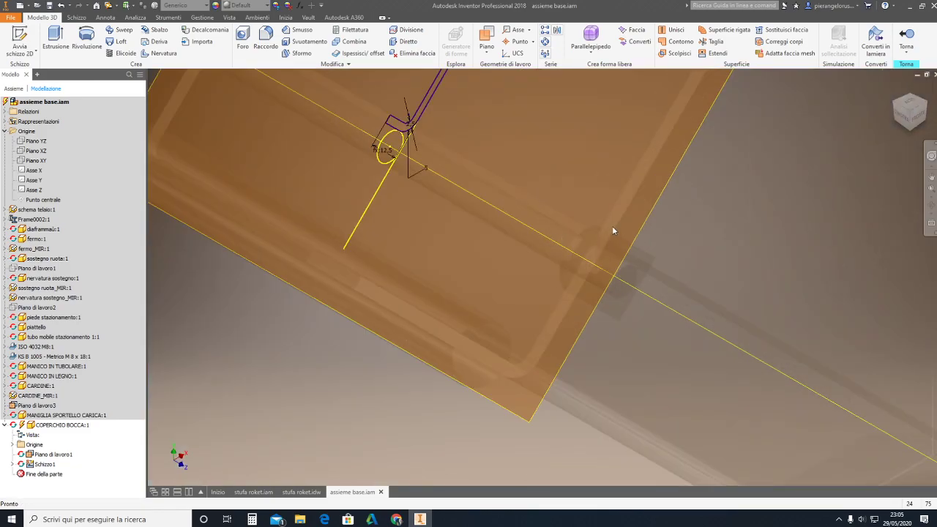
scroll(611, 226, "down", 3)
scroll(582, 235, "up", 1)
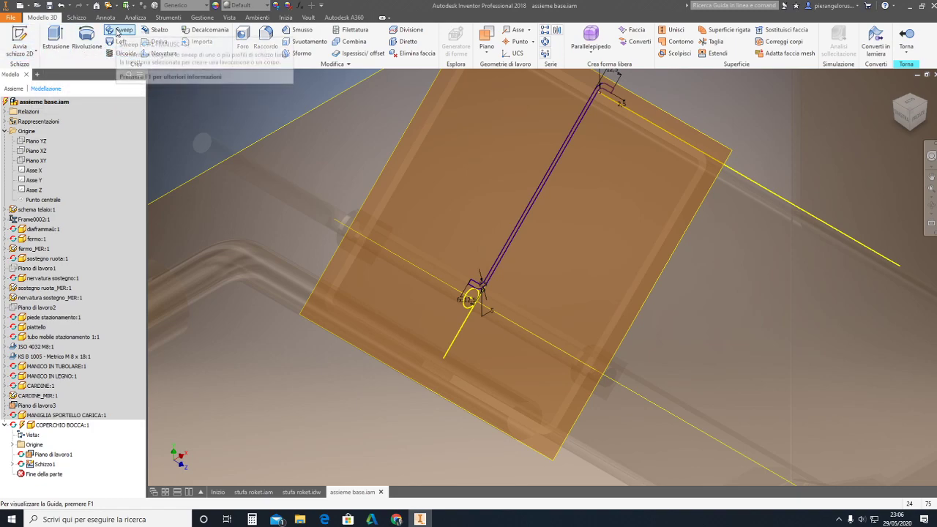
middle_click_drag(295, 153, 298, 204)
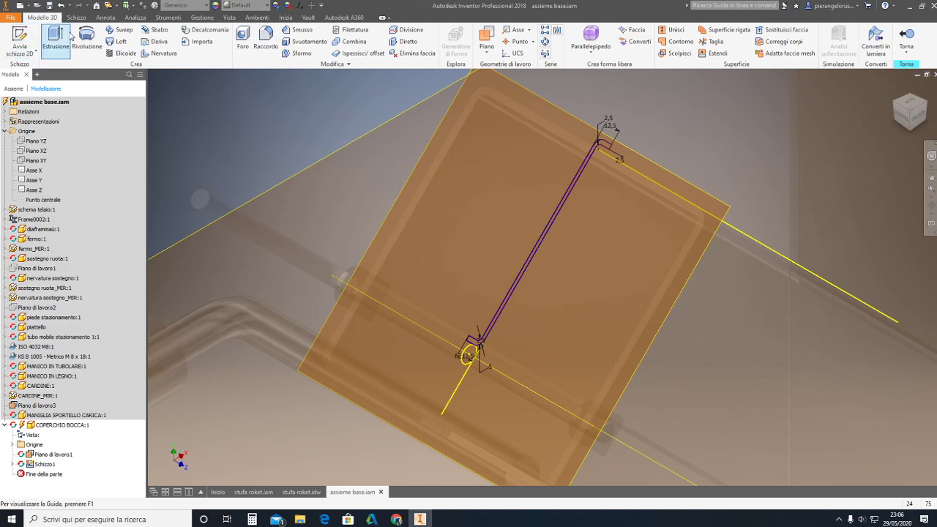
left_click(55, 37)
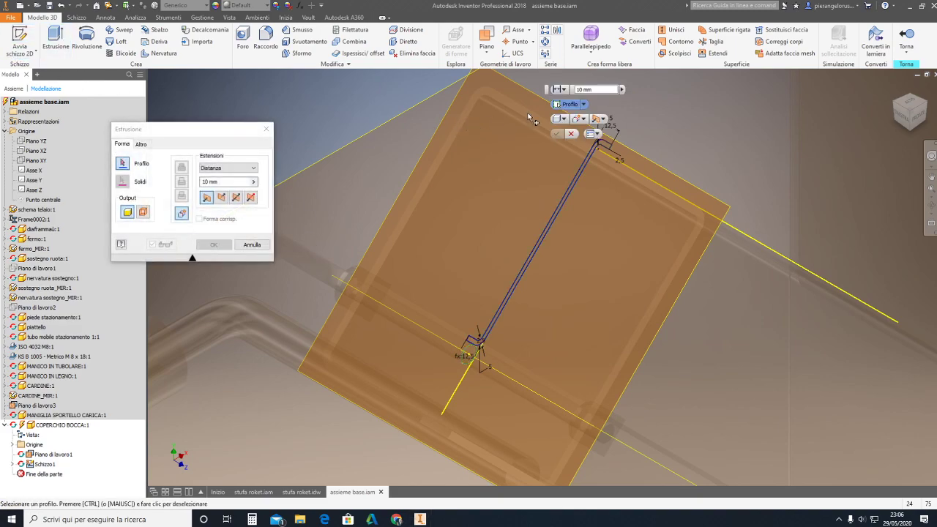
- Extrude the strip profile symmetrically 150 mm into Estrusione1
left_click(601, 143)
left_click(236, 197)
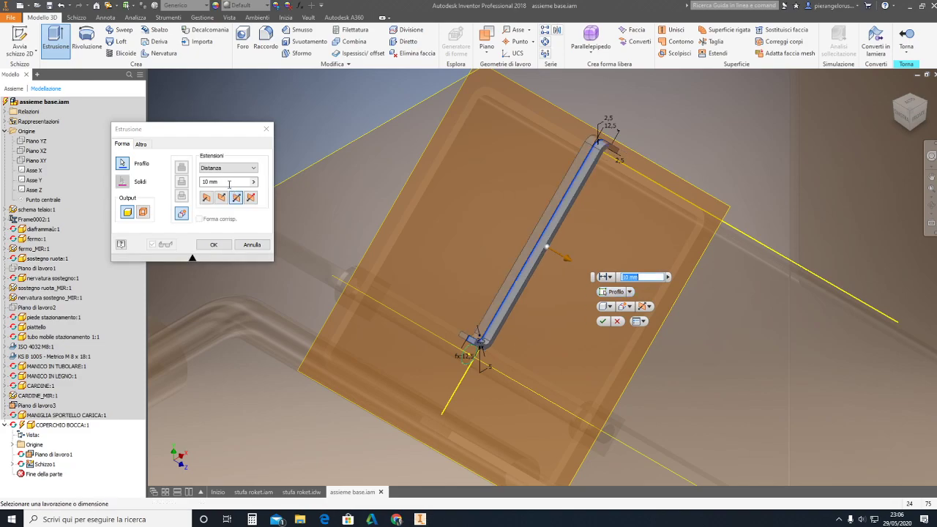
left_click(229, 184)
type("150")
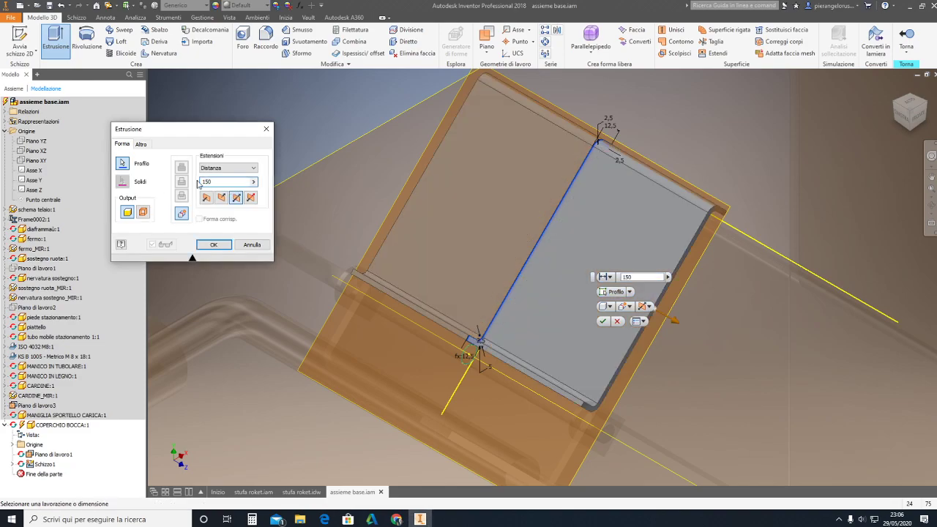
left_click(214, 245)
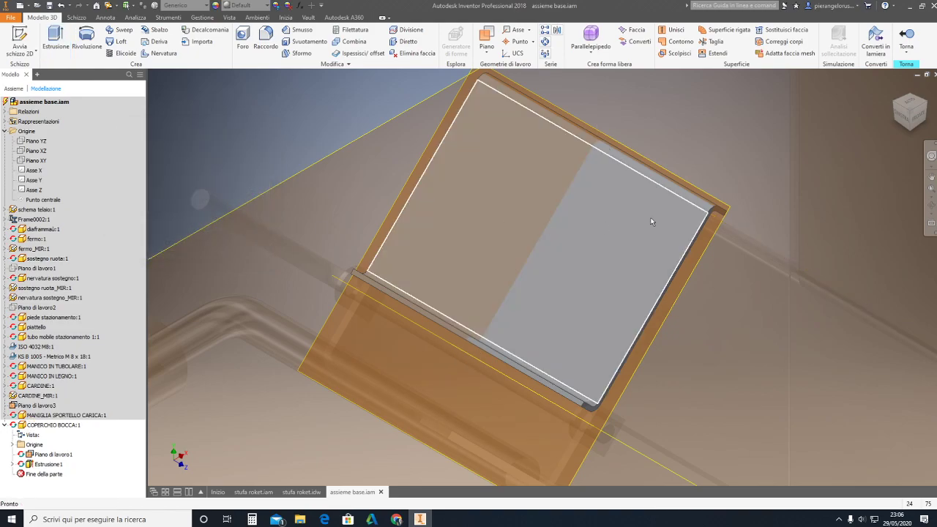
- Return to the assieme base.iam assembly and orbit from the top view to a door-and-handle close-up
left_click(906, 43)
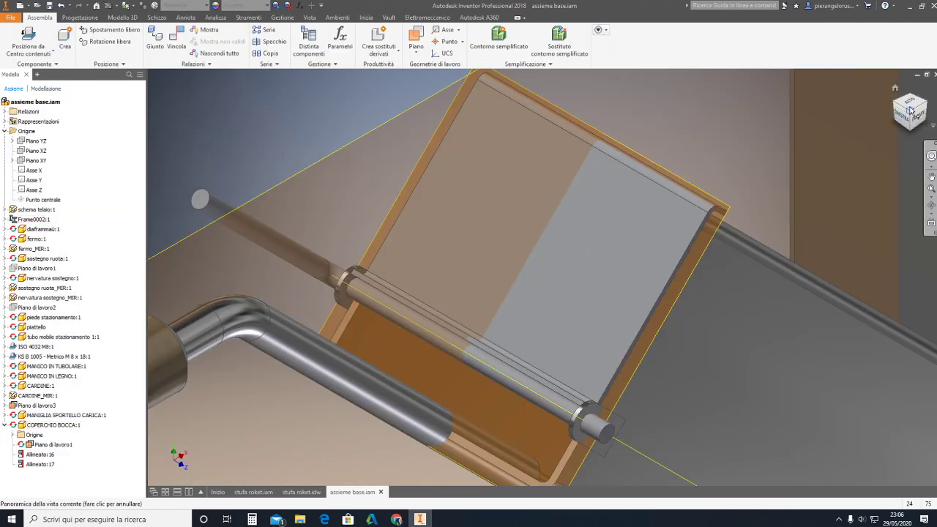
left_click(913, 107)
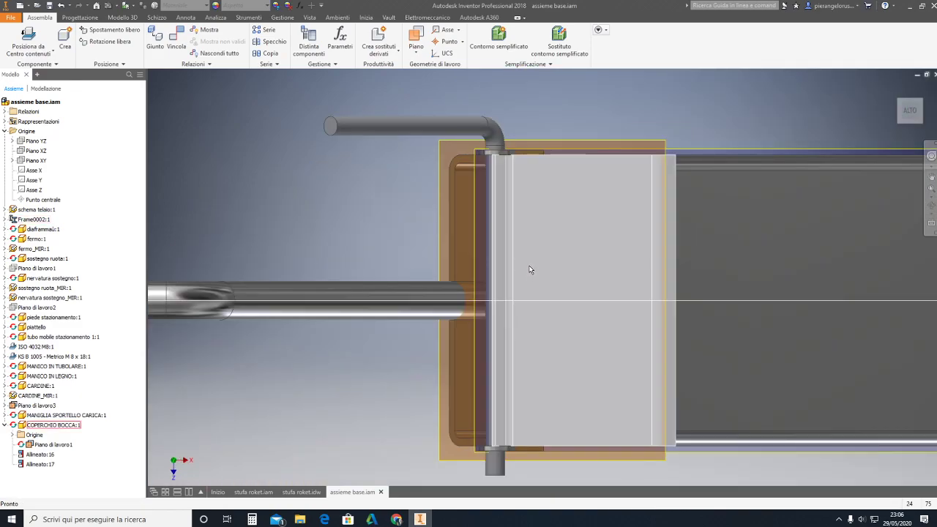
scroll(505, 176, "up", 5)
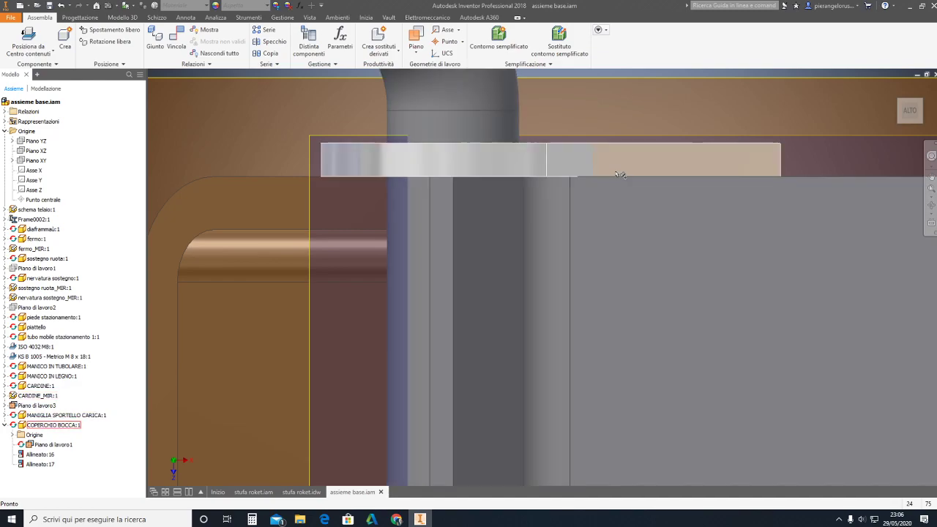
scroll(635, 191, "up", 4)
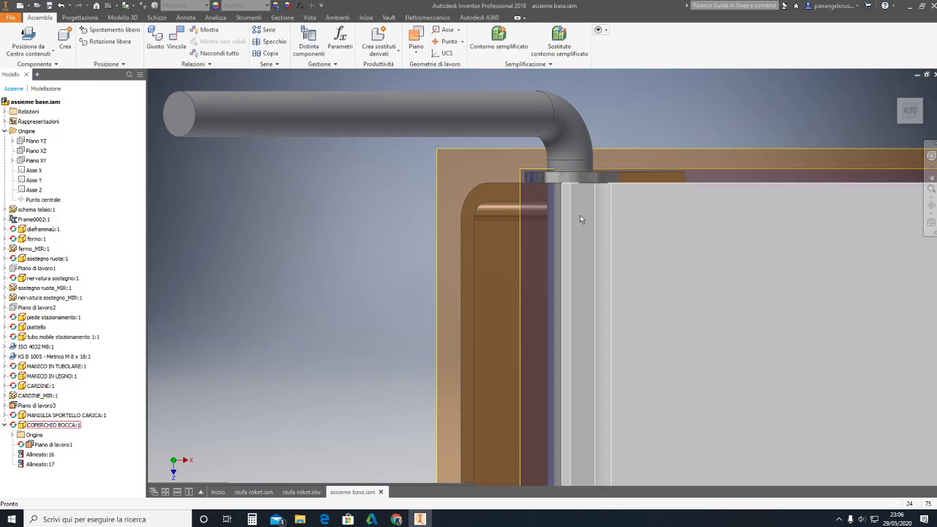
middle_click_drag(580, 214, 665, 354)
scroll(665, 354, "up", 5)
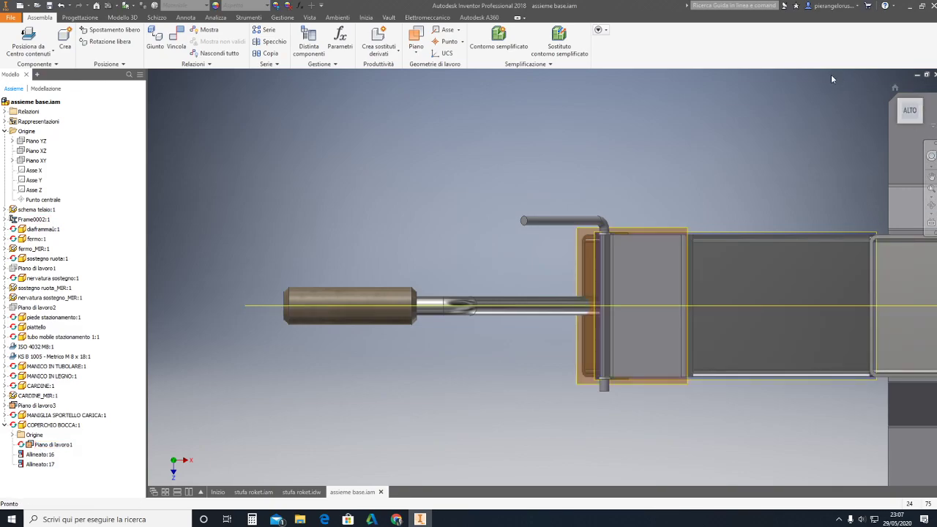
left_click_drag(897, 93, 761, 240)
middle_click_drag(762, 240, 535, 224, "shift")
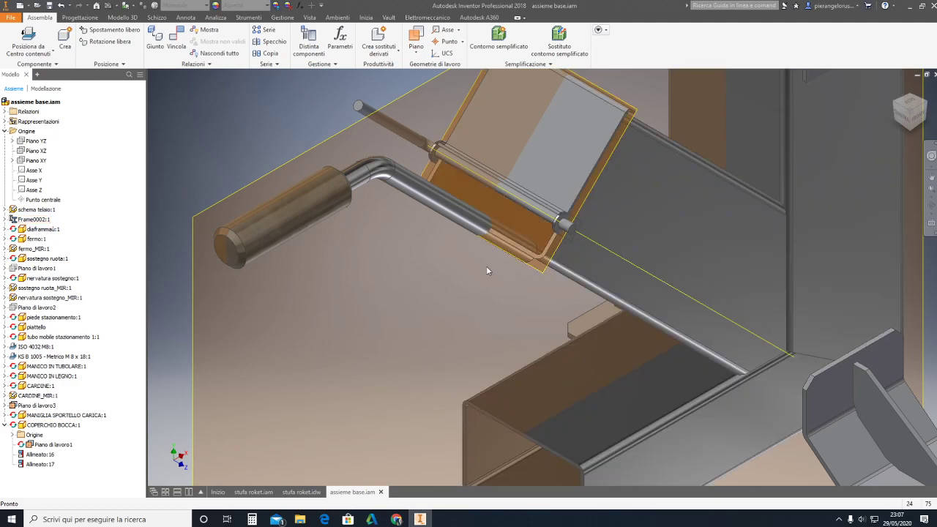
- Select MANIGLIA SPORTELLO CARICA:1, expand its browser entry, then show the home view and zoom into the hinge
left_click(545, 227)
left_click(5, 415)
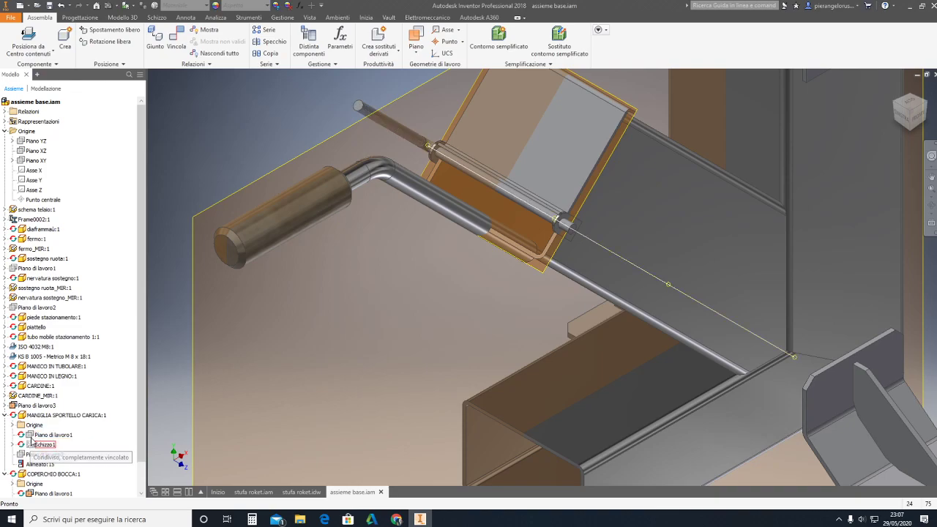
key("F2")
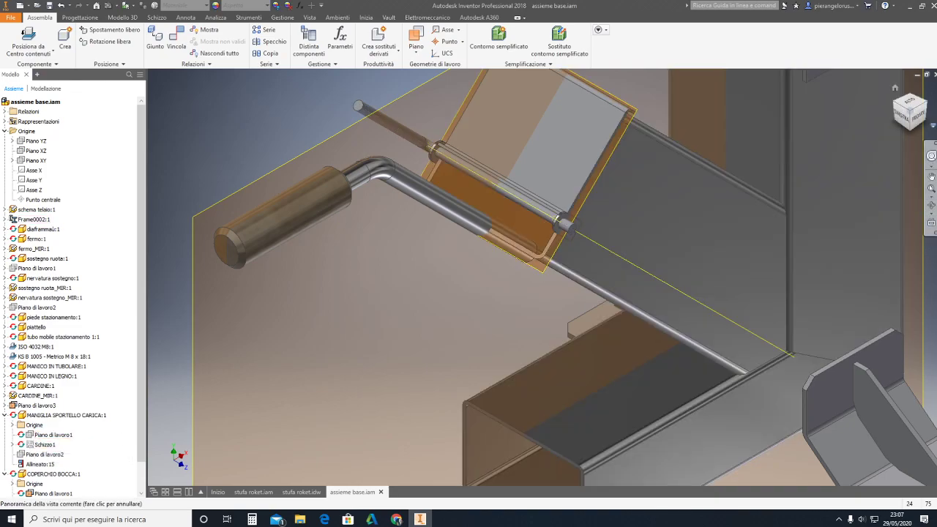
key("Escape")
key("F6")
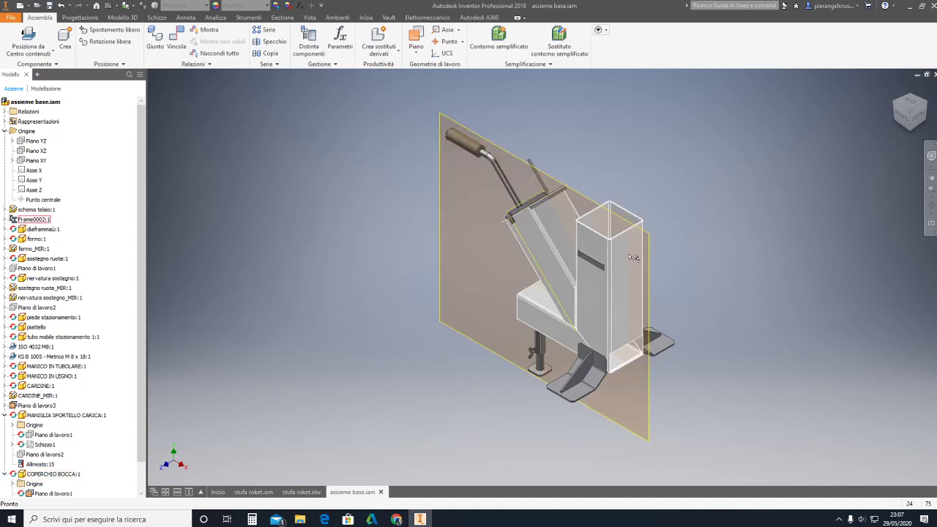
scroll(608, 196, "up", 5)
scroll(173, 275, "up", 1)
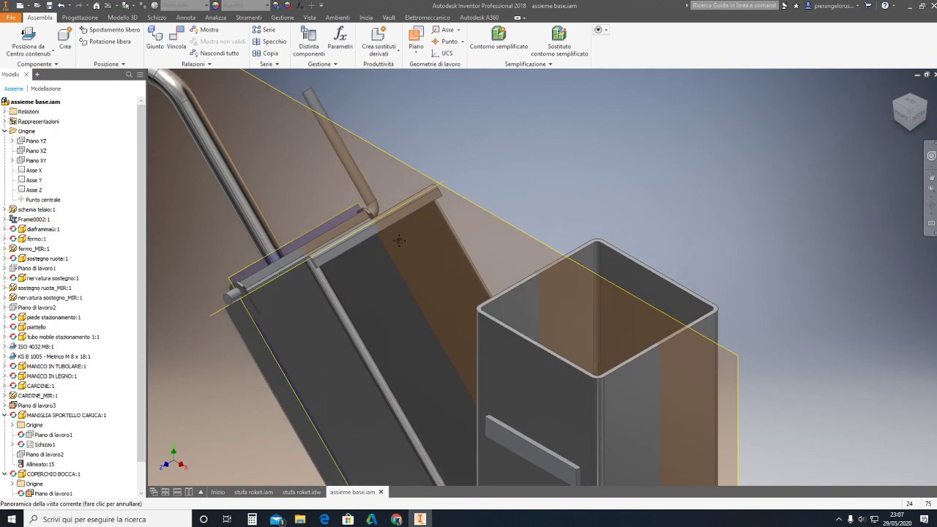
scroll(175, 273, "up", 2)
scroll(186, 265, "up", 2)
scroll(194, 260, "up", 1)
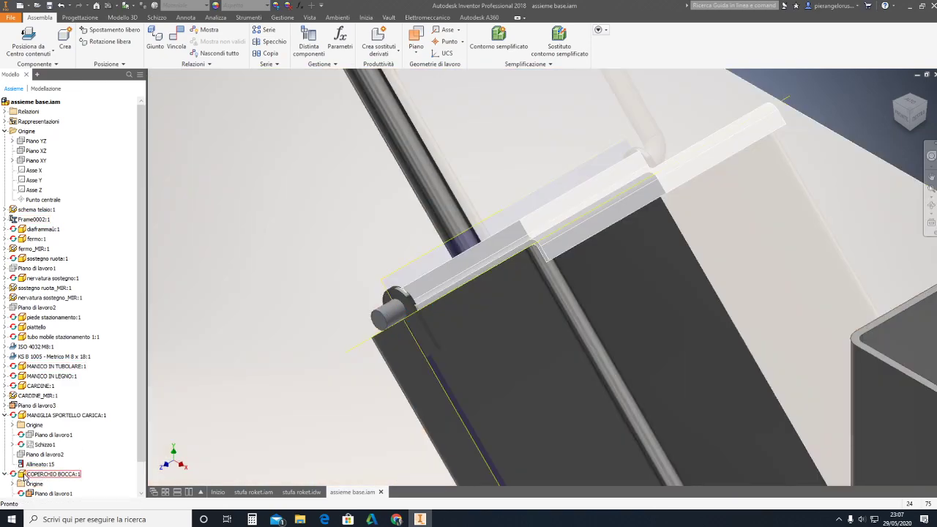
- Edit COPERCHIO BOCCA:1 in place and start Schizzo2 on the strip face
left_click(29, 476)
double_click(29, 474)
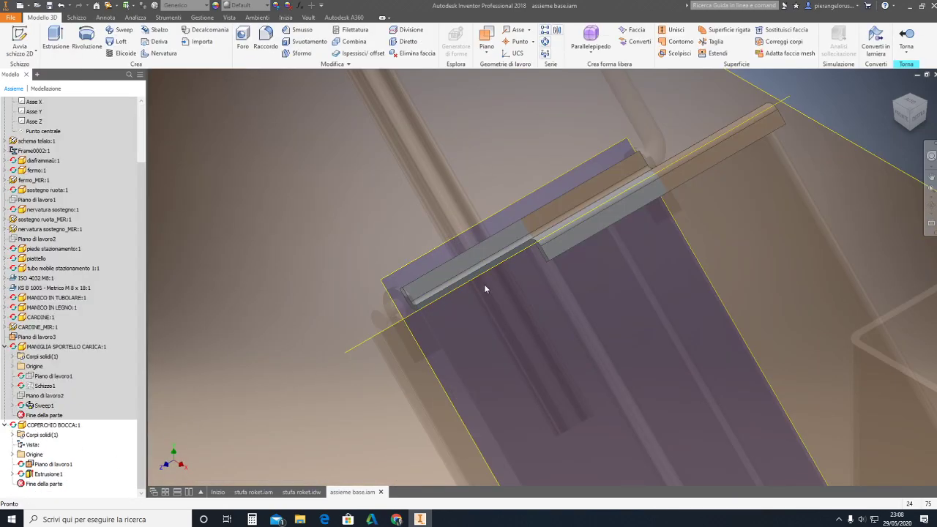
left_click(25, 53)
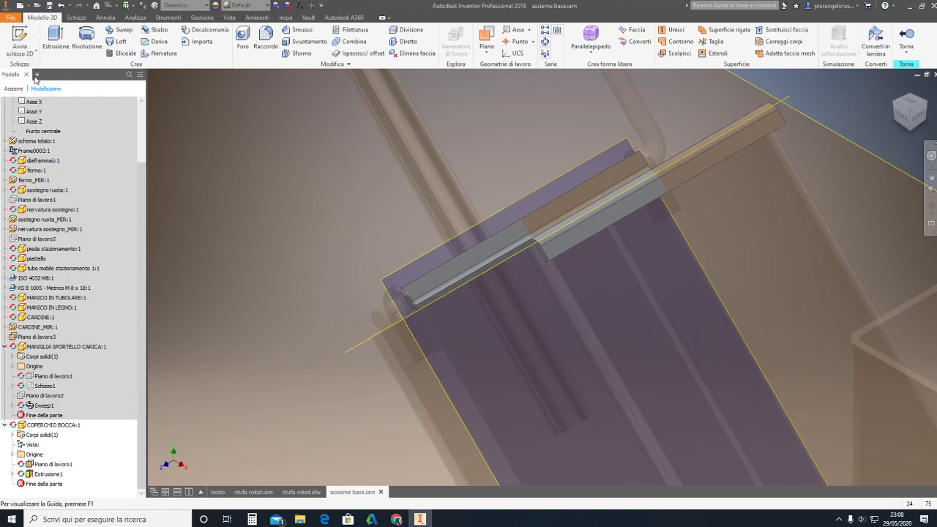
left_click(464, 267)
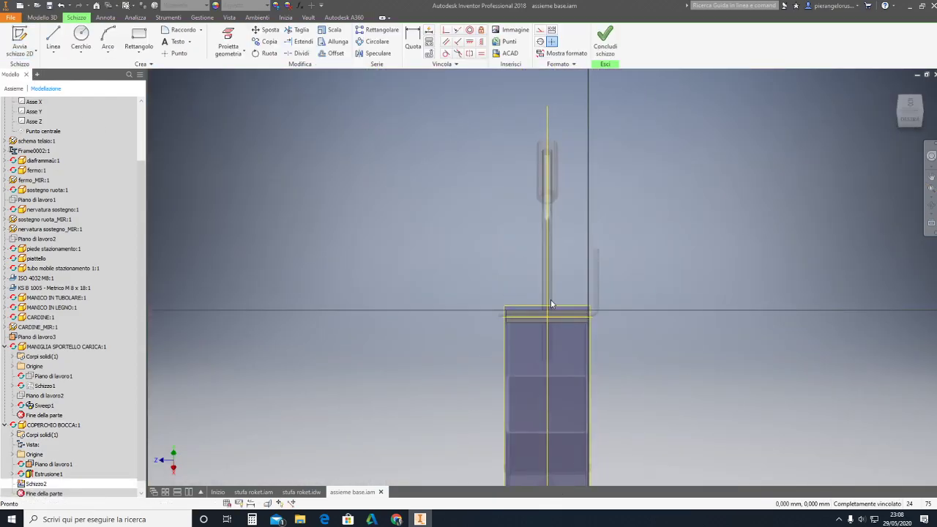
- Zoom, return to the home view, and orbit and pan across the handle plate
scroll(552, 304, "up", 2)
scroll(540, 314, "up", 3)
scroll(540, 314, "down", 2)
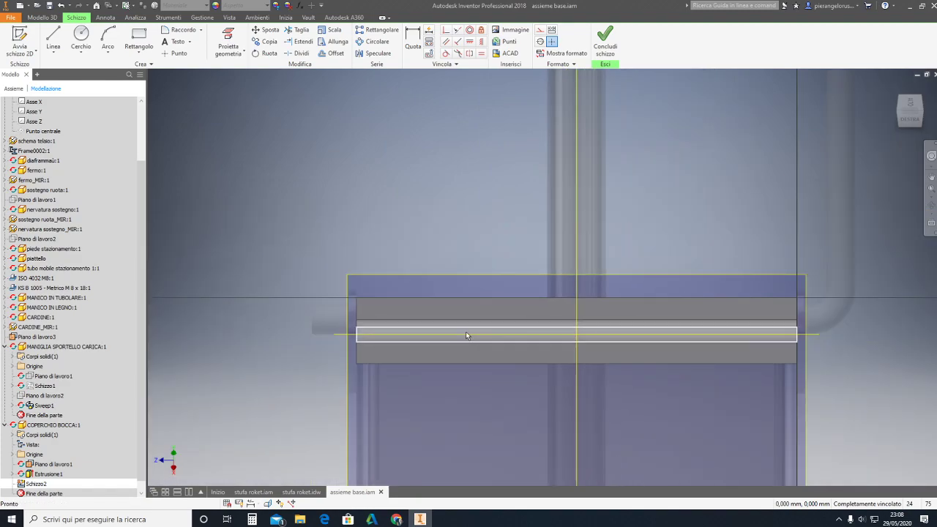
scroll(465, 335, "up", 3)
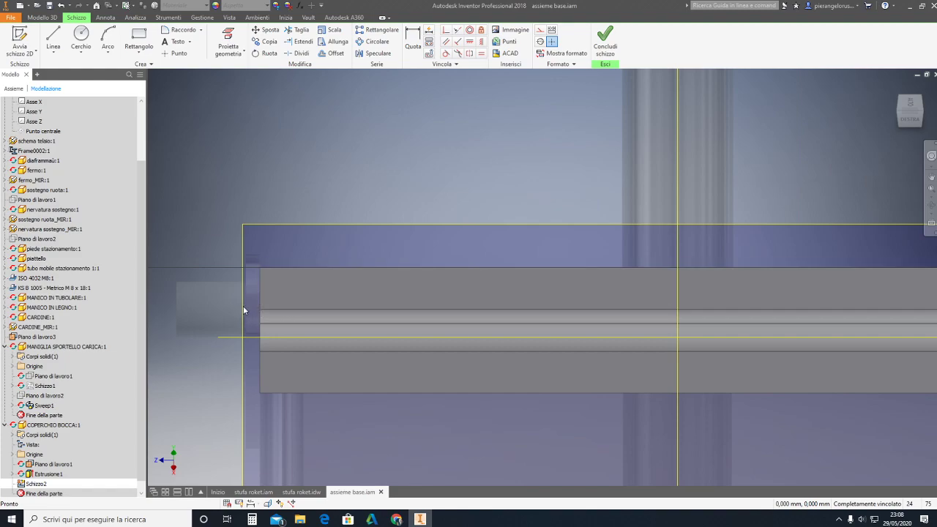
scroll(323, 338, "down", 3)
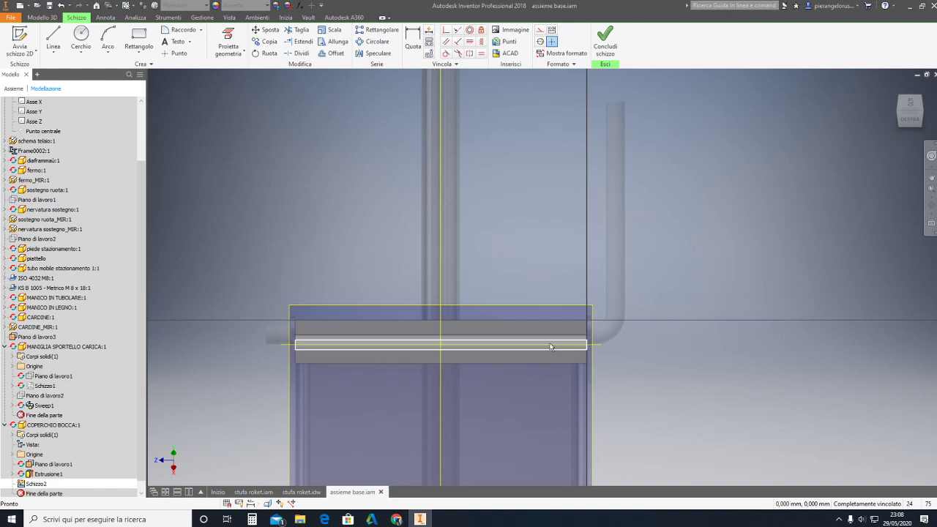
scroll(555, 342, "up", 5)
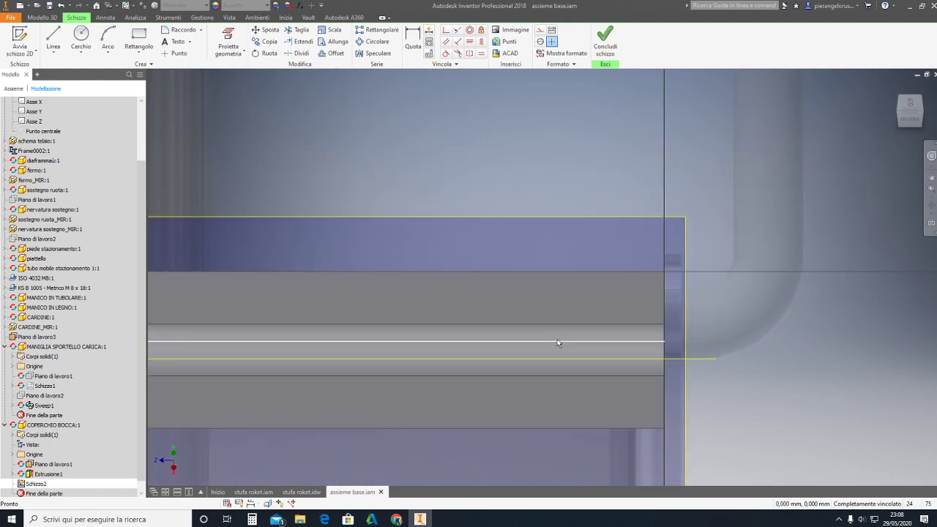
left_click(894, 88)
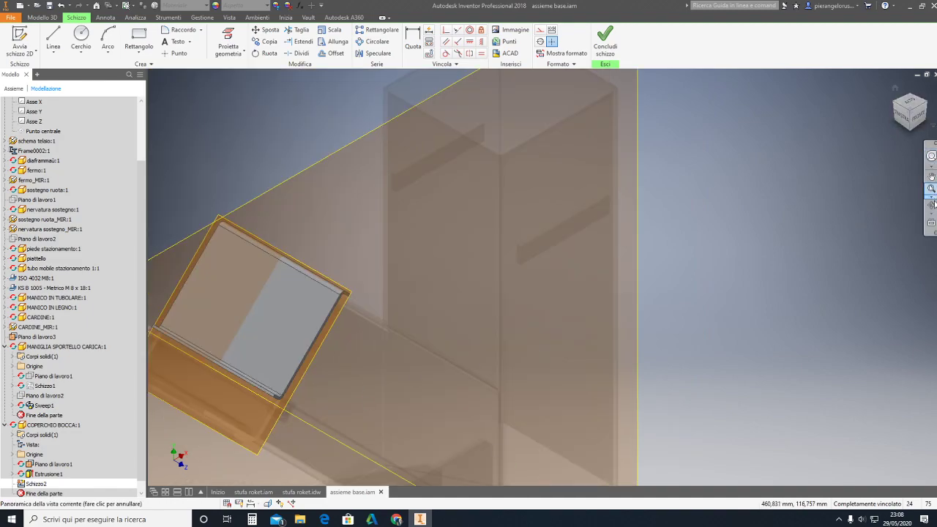
left_click(933, 204)
key("Escape")
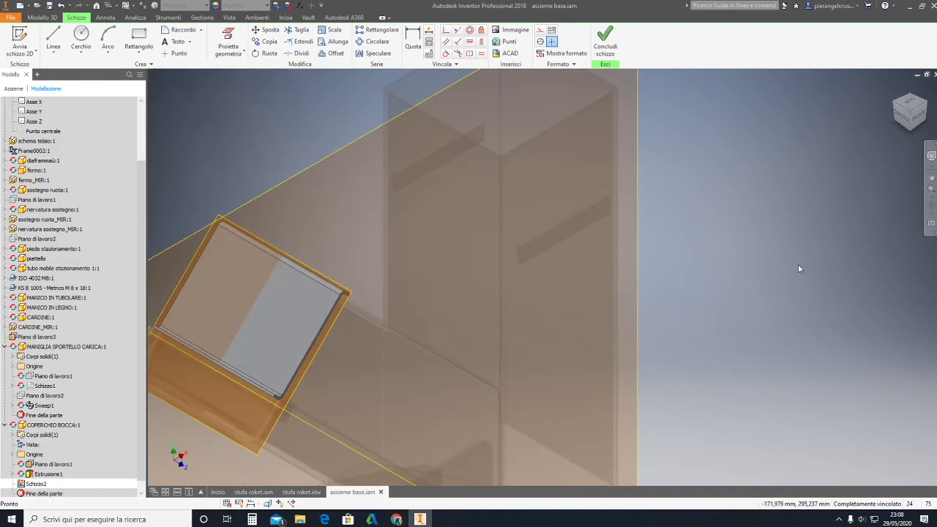
left_click(931, 205)
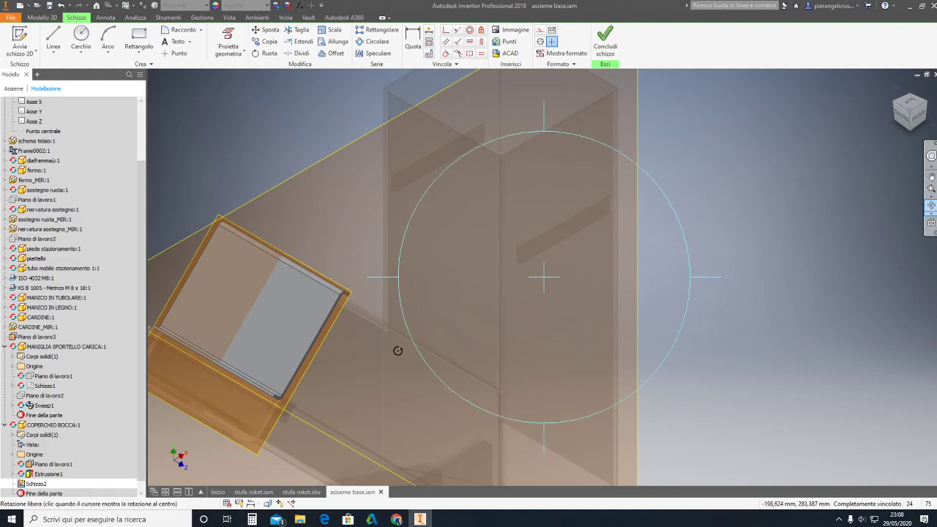
key("Escape")
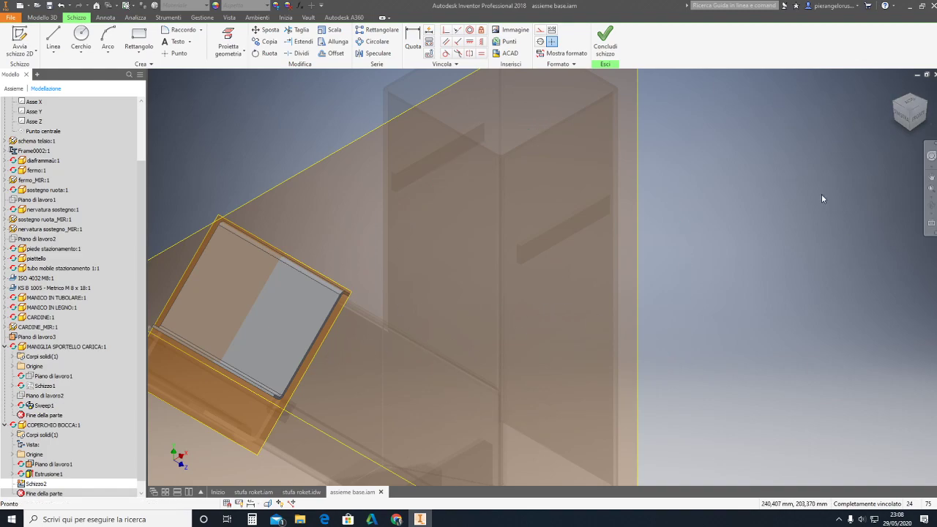
left_click(932, 206)
mouse_move(419, 284)
left_mouse_down()
mouse_move(502, 271)
mouse_move(487, 288)
mouse_move(432, 305)
mouse_move(458, 329)
mouse_move(398, 324)
left_mouse_up()
middle_click_drag(376, 314, 538, 215)
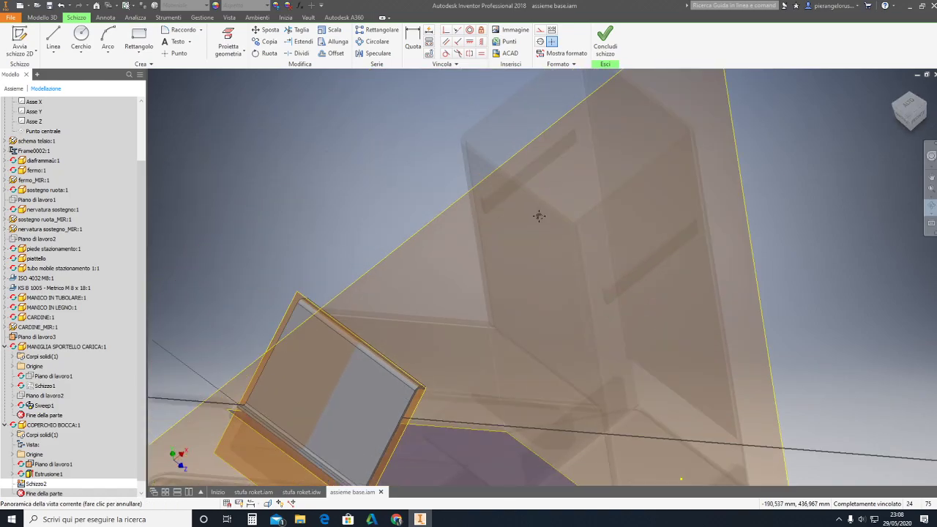
- Look at the sketch plane, then orbit and zoom to view along the hinge strip close up
scroll(526, 198, "up", 2)
key("F4")
scroll(413, 310, "down", 5)
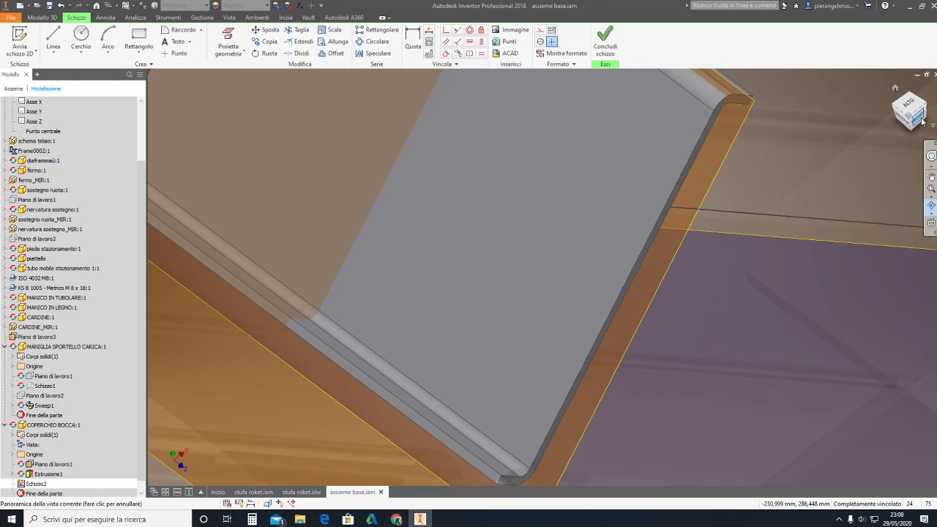
left_click_drag(504, 410, 556, 246)
key("F5")
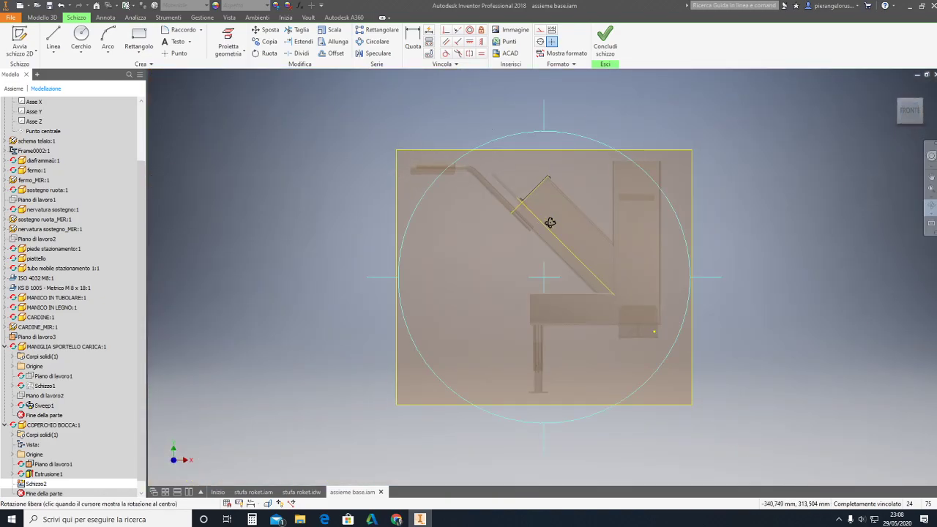
scroll(526, 205, "down", 2)
scroll(541, 224, "down", 2)
scroll(548, 195, "down", 2)
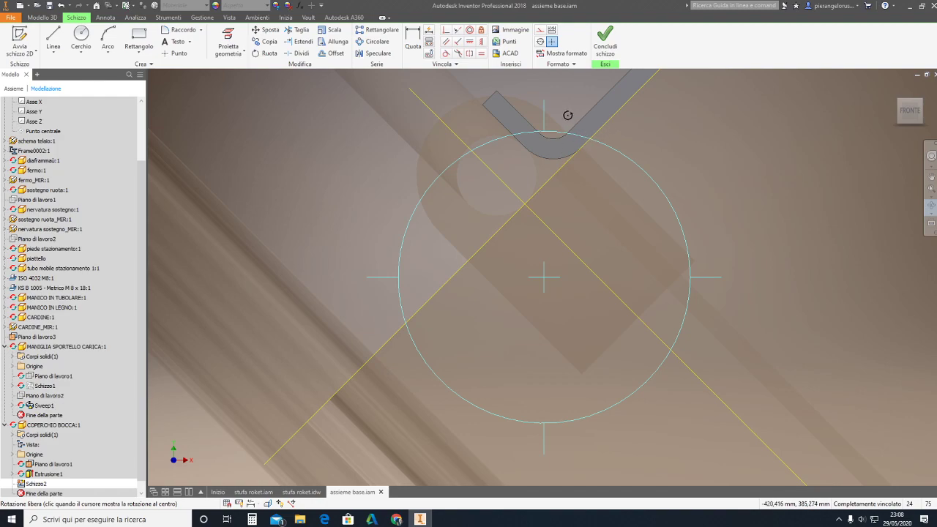
key("Escape")
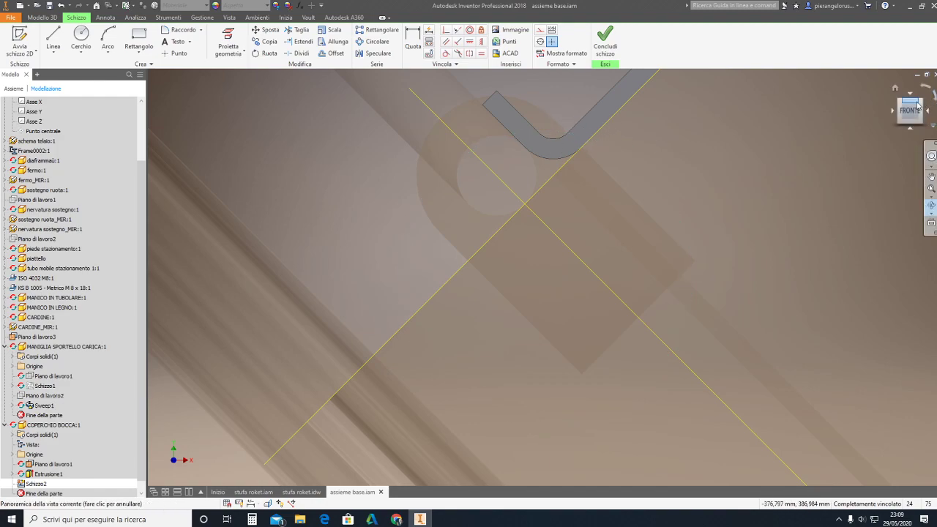
left_click(920, 103)
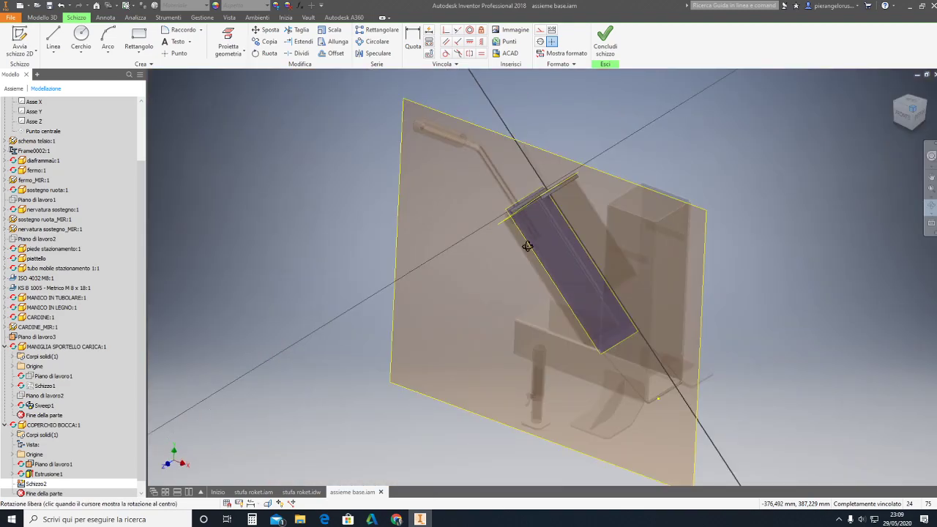
key("F4")
scroll(530, 203, "up", 3)
scroll(530, 204, "up", 2)
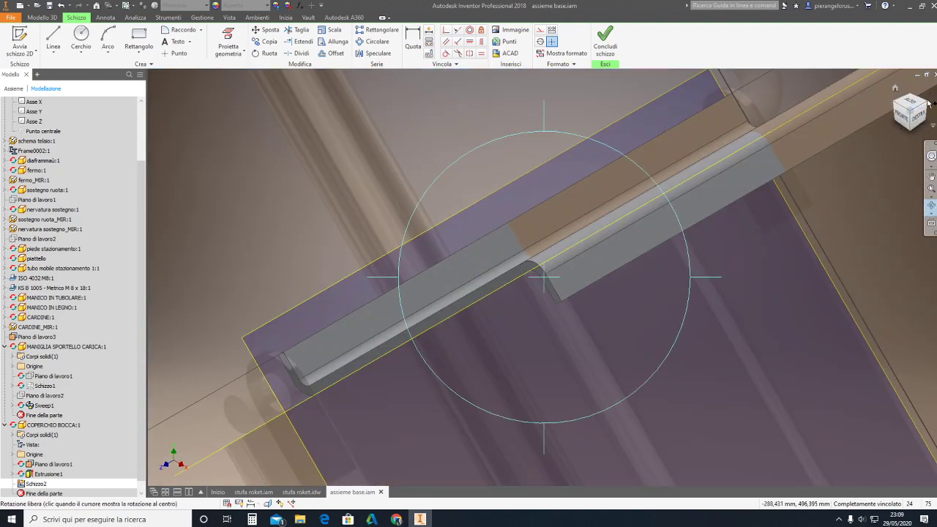
key("Escape")
key("F4")
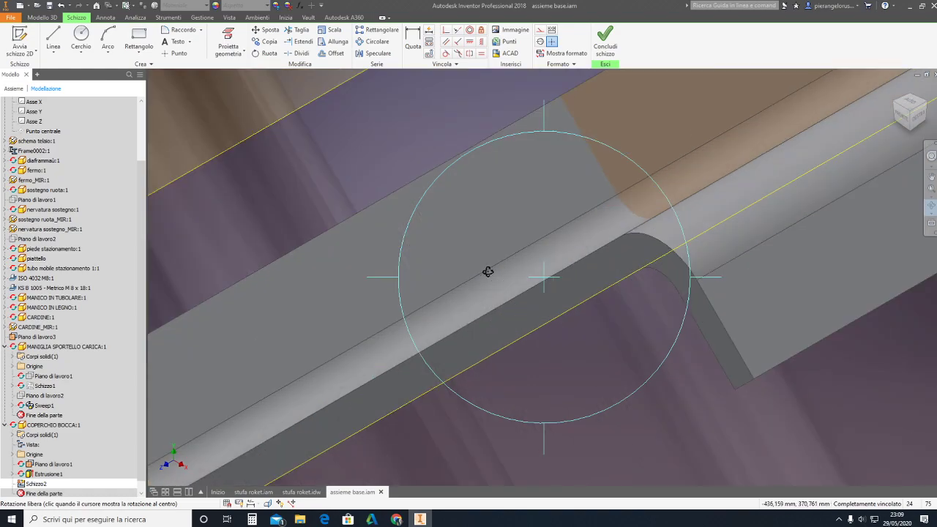
left_click_drag(488, 272, 513, 247)
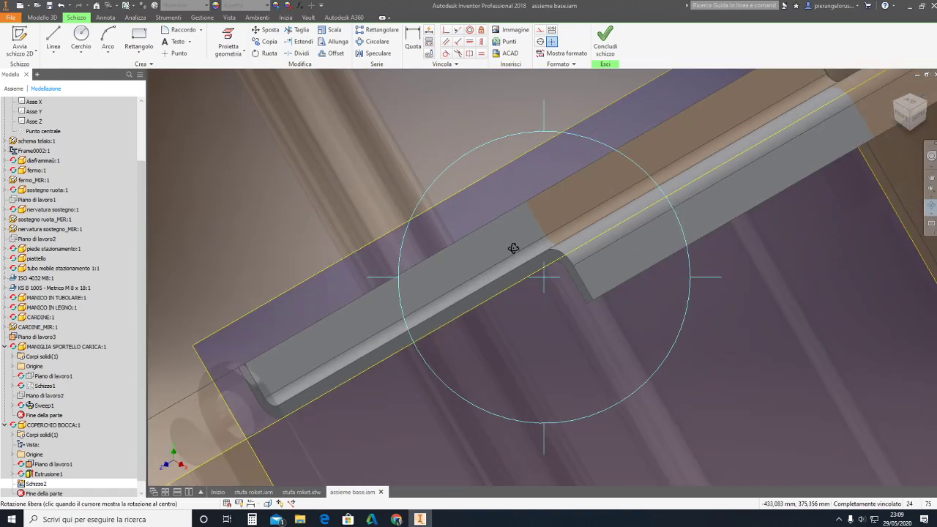
key("Escape")
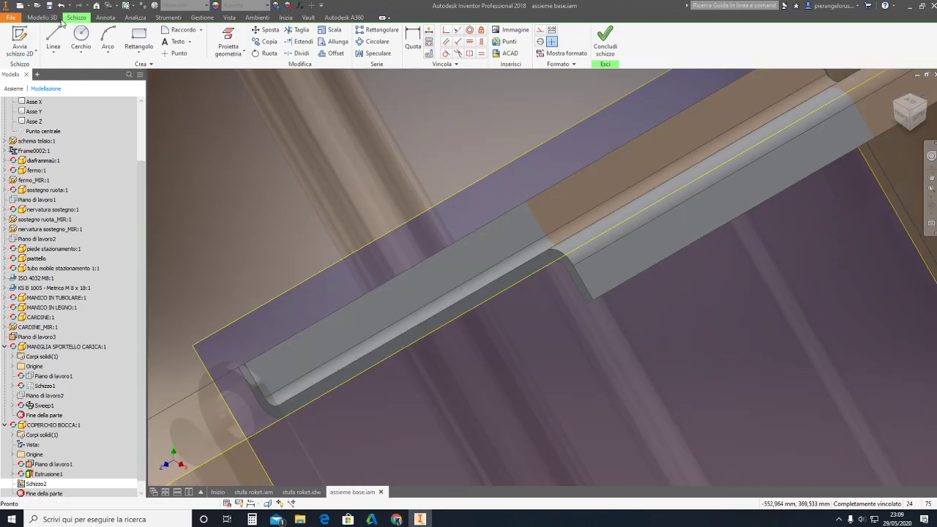
- Place a second sketch point on the hinge strip with Punto
left_click(165, 56)
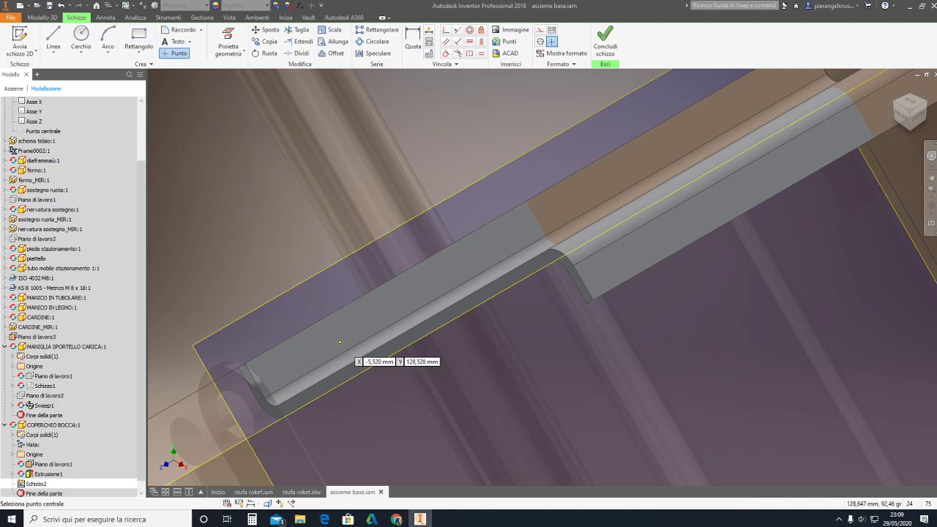
scroll(578, 208, "up", 1)
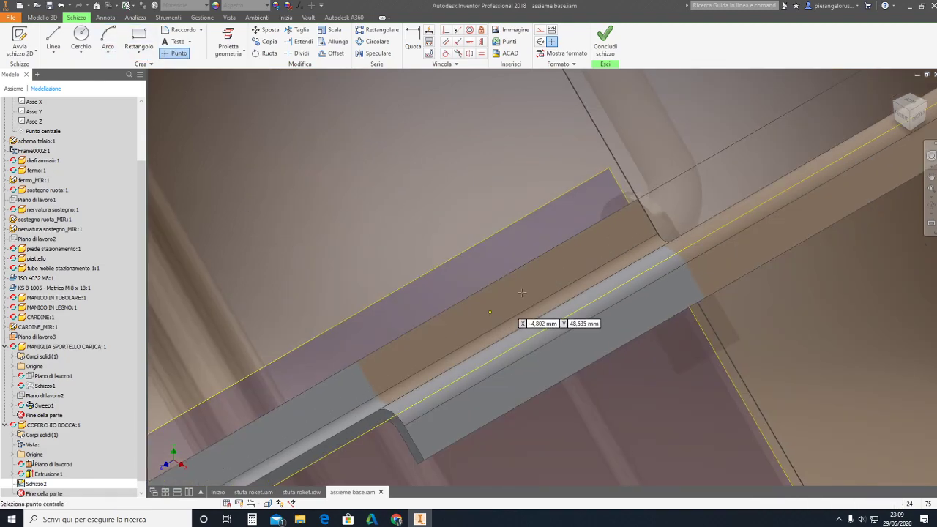
scroll(503, 307, "up", 1)
left_click(572, 270)
key("Escape")
- Orient the view from the right side with the rod pointing up, centred on the hinge strip
scroll(569, 270, "down", 3)
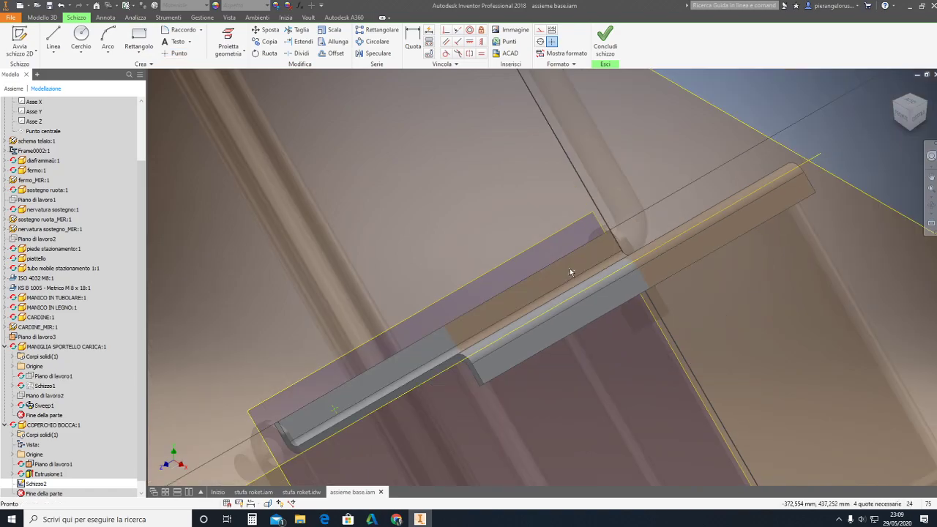
scroll(532, 294, "up", 2)
middle_click_drag(362, 411, 293, 322)
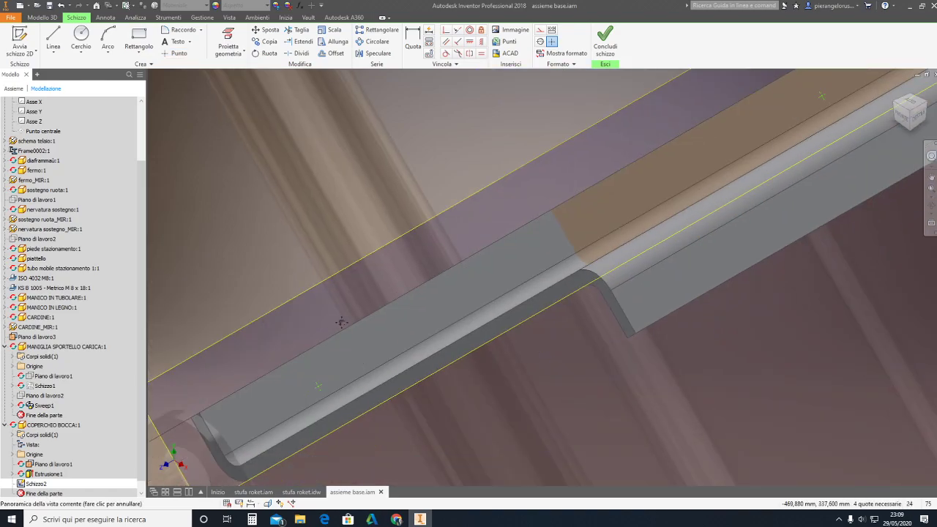
left_click(920, 120)
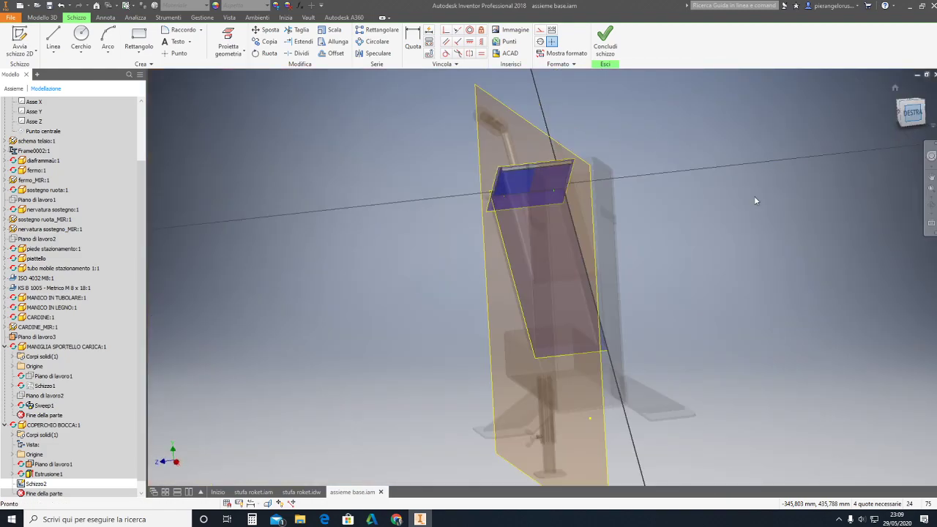
left_click(925, 88)
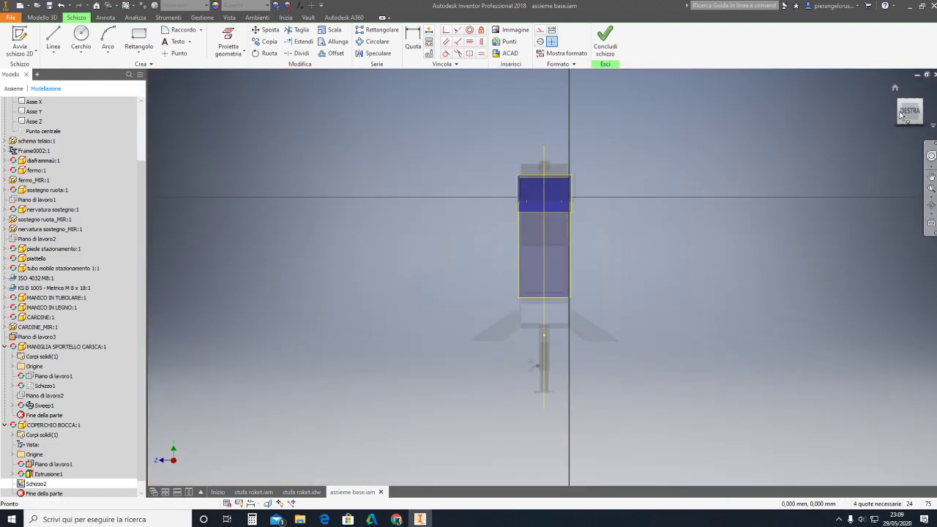
scroll(542, 247, "up", 5)
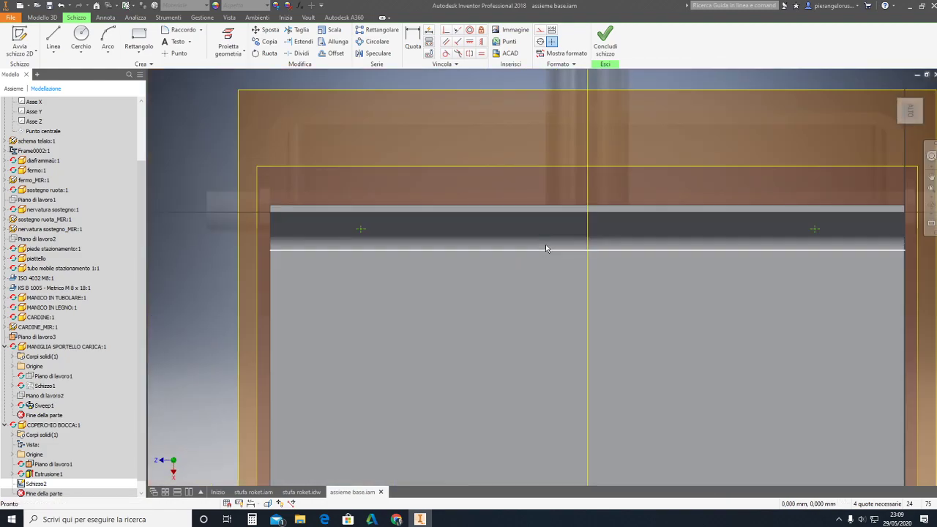
left_click_drag(484, 275, 407, 310)
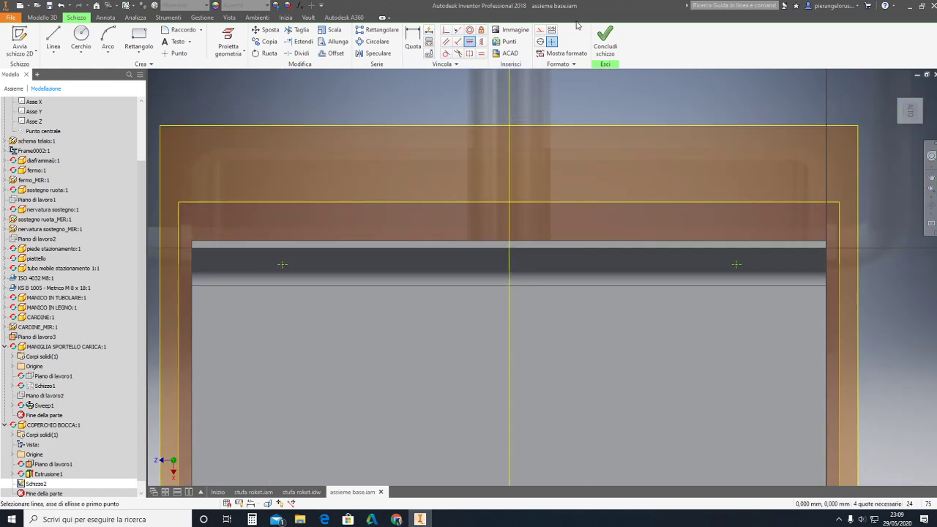
- Constrain the two sketch points horizontally level, dismissing the duplicate-constraint warning
left_click(482, 44)
left_click(283, 264)
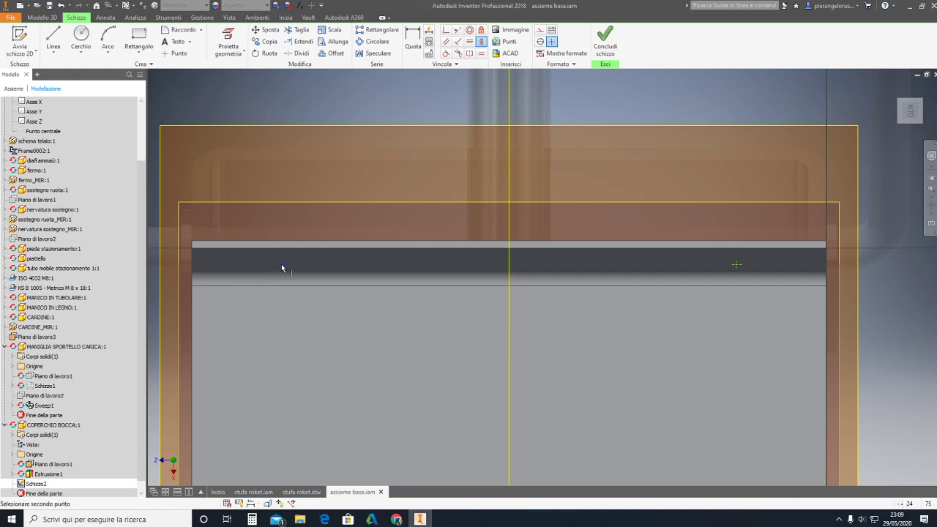
left_click(737, 265)
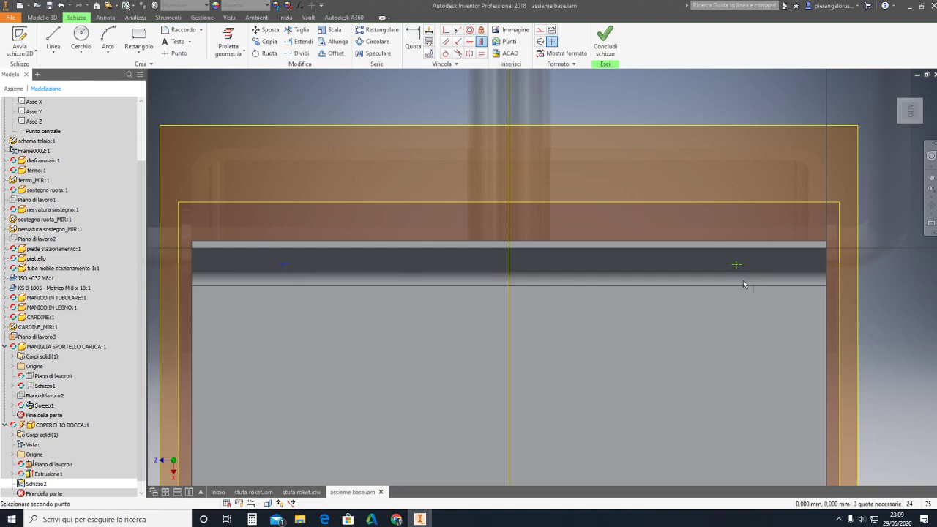
left_click(736, 265)
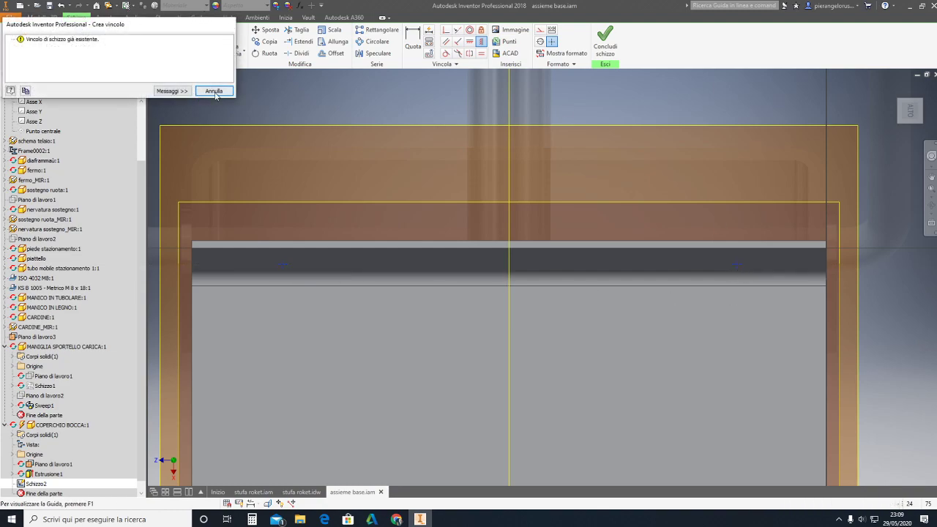
left_click(214, 91)
- Dimension the left sketch point 25 from the strip's left edge
left_click(413, 36)
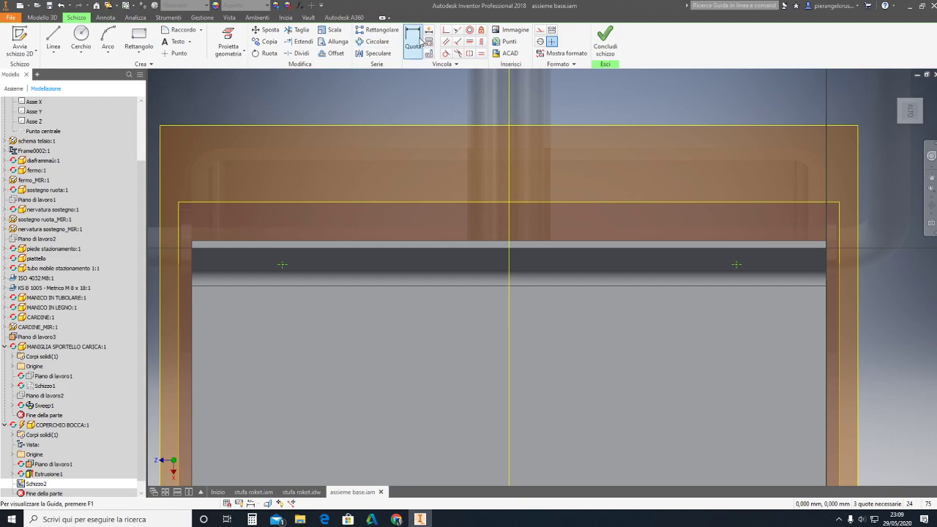
left_click(193, 257)
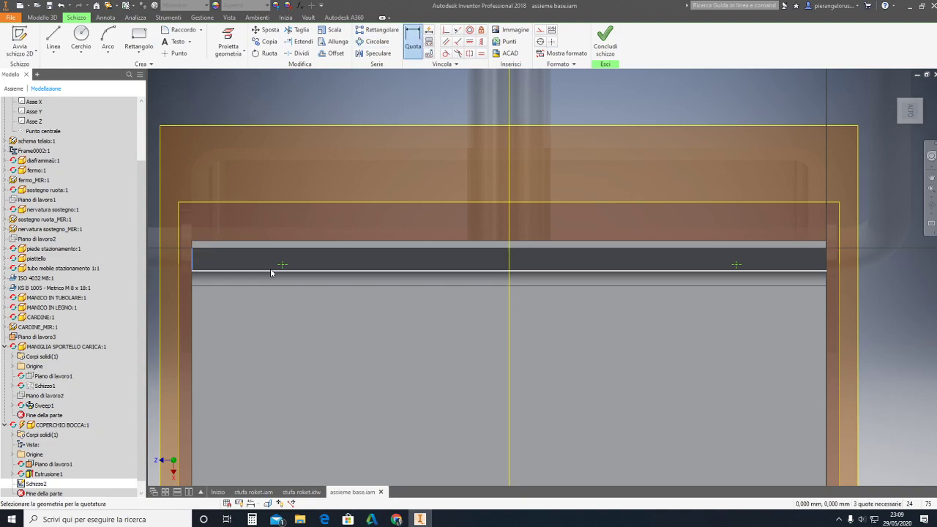
left_click(282, 264)
left_click(253, 166)
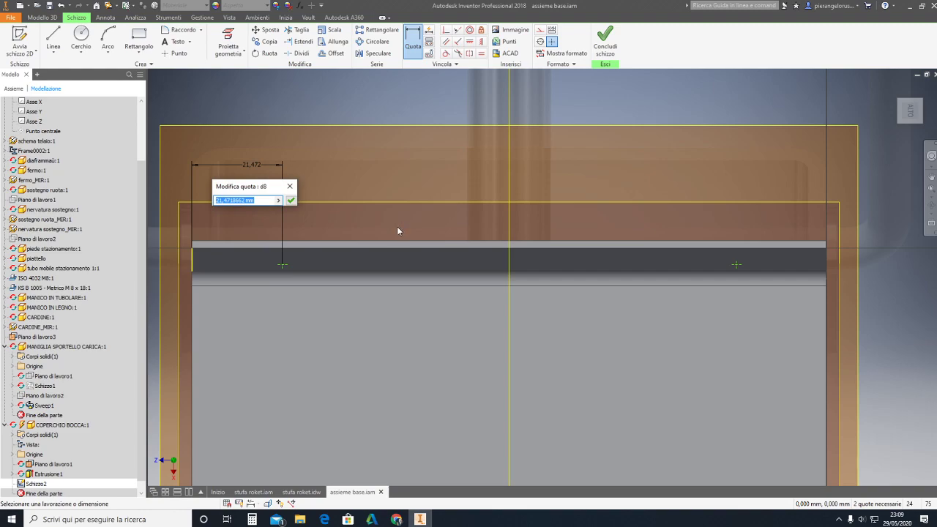
type("25")
left_click(291, 201)
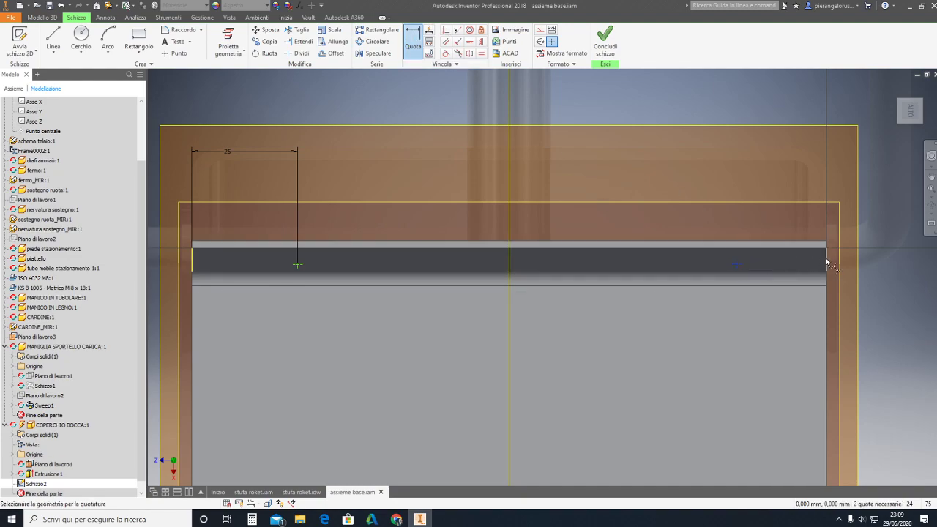
- Dimension the right point from the right edge, linked to the left dimension (fx:25)
left_click(826, 263)
left_click(736, 264)
left_click(767, 170)
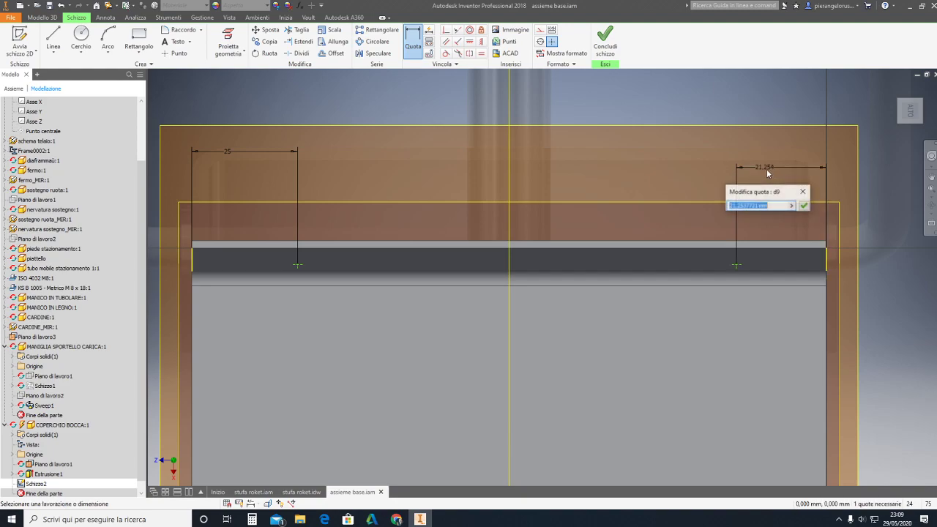
left_click(226, 152)
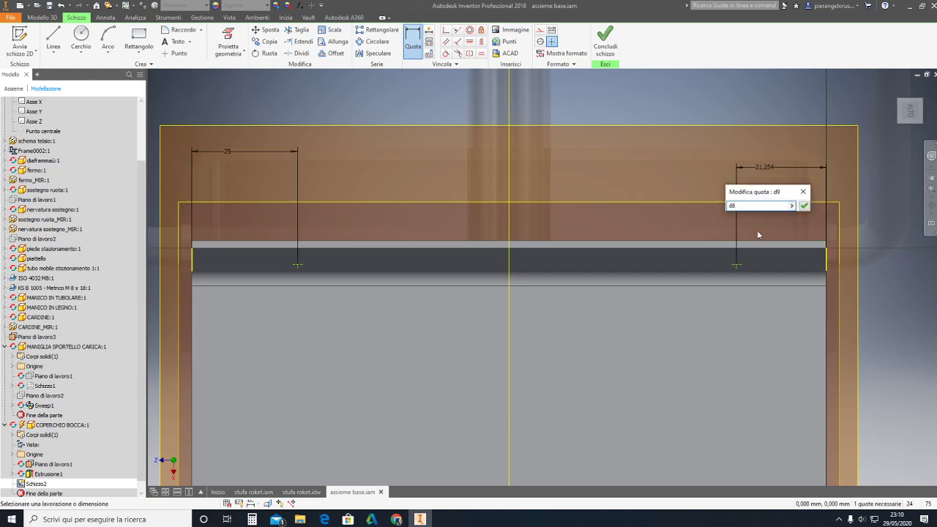
left_click(804, 206)
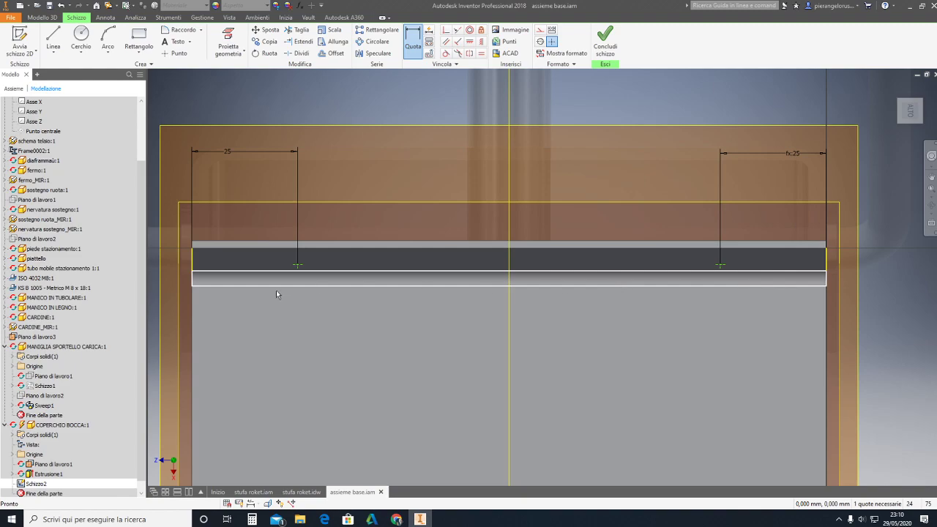
key("Escape")
mouse_move(411, 215)
middle_mouse_down()
mouse_move(500, 167)
mouse_move(551, 166)
middle_mouse_up()
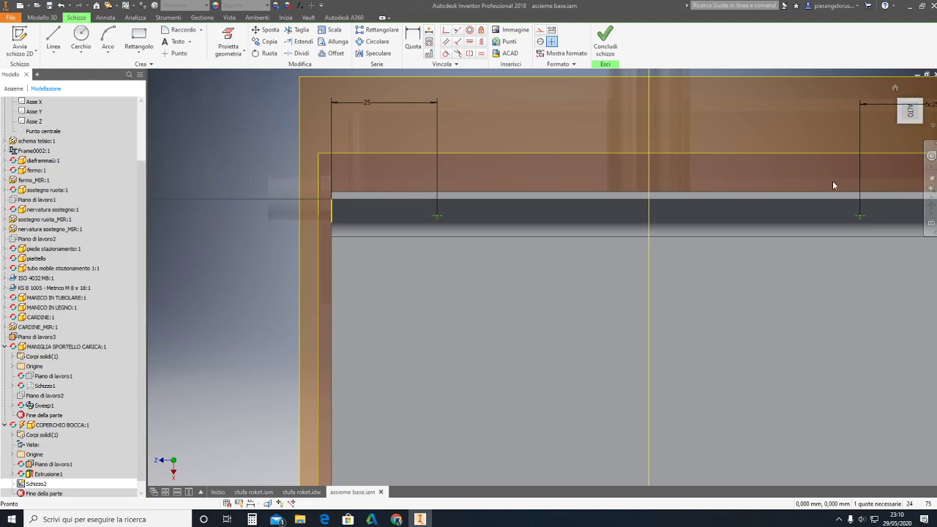
mouse_move(910, 111)
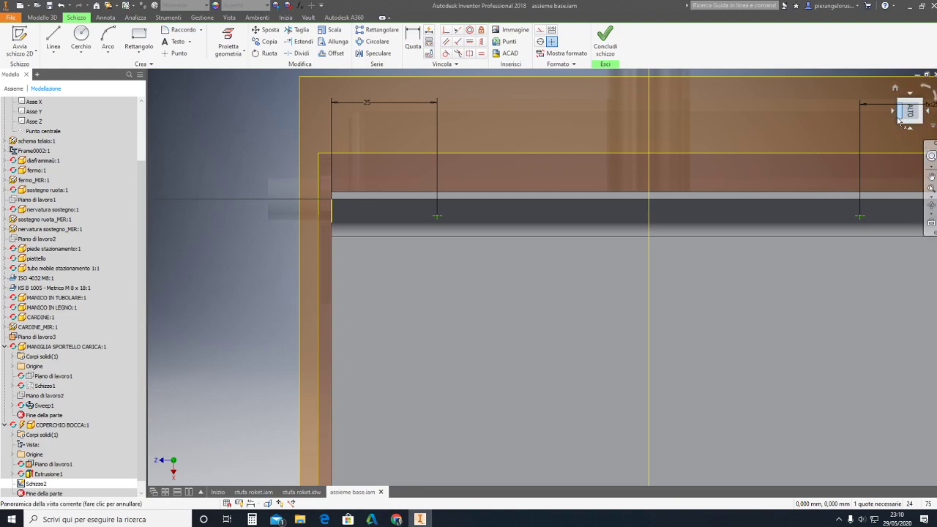
left_click(932, 207)
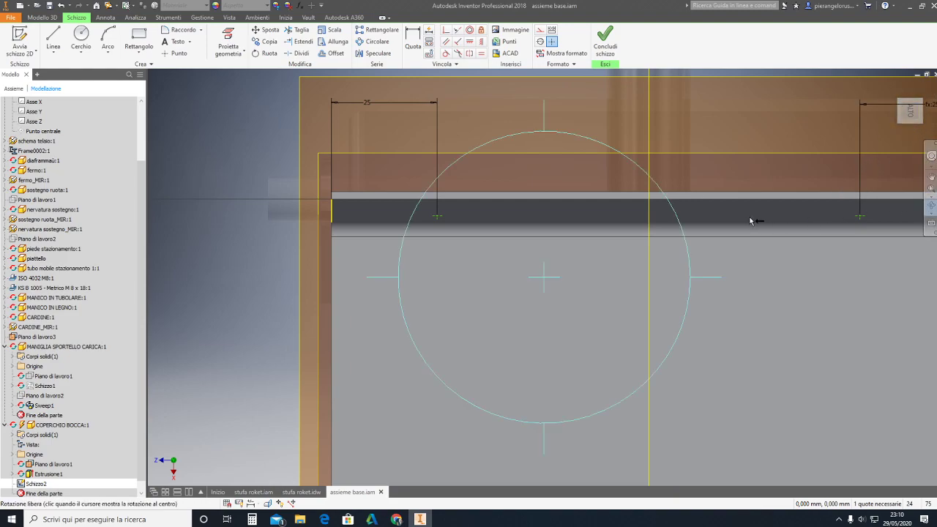
mouse_move(539, 276)
left_mouse_down()
mouse_move(535, 236)
mouse_move(590, 368)
mouse_move(619, 274)
mouse_move(853, 203)
left_mouse_up()
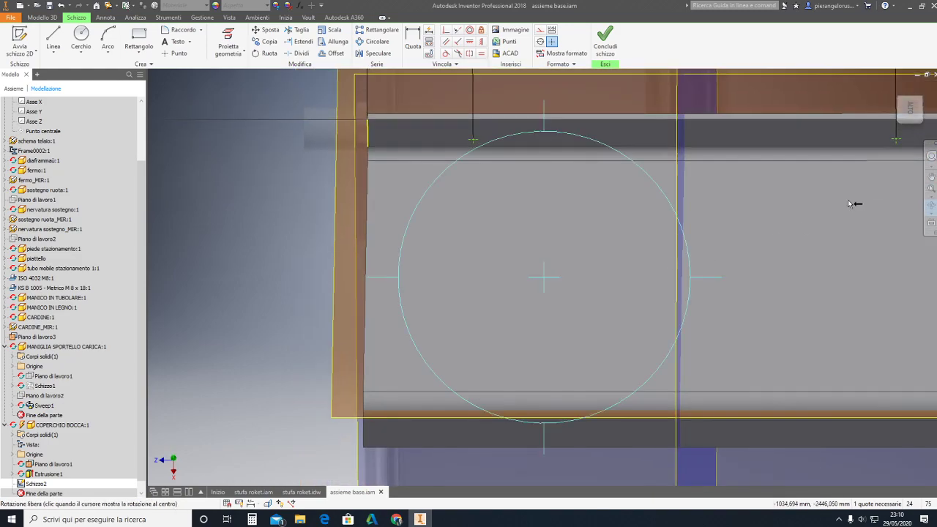
key("F2")
left_click_drag(895, 88, 710, 203)
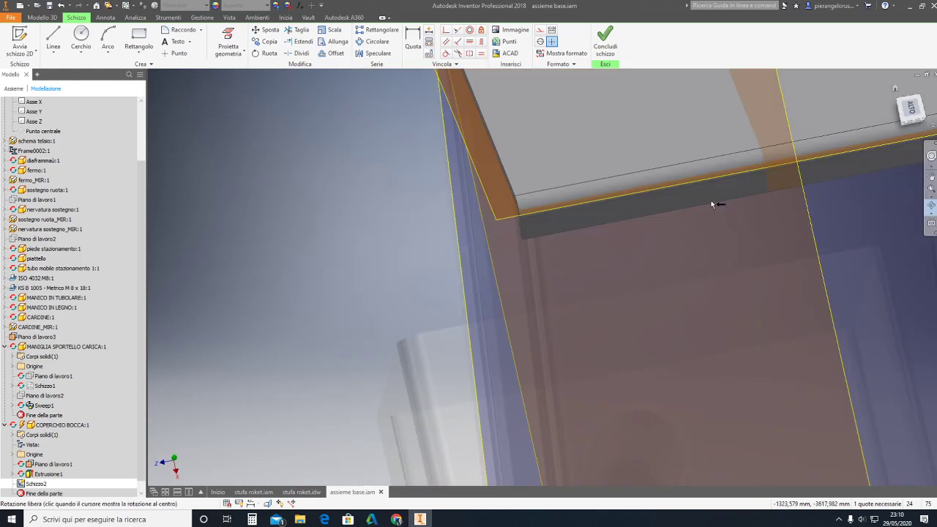
middle_click_drag(710, 202, 554, 220, "shift")
left_click_drag(399, 195, 512, 319)
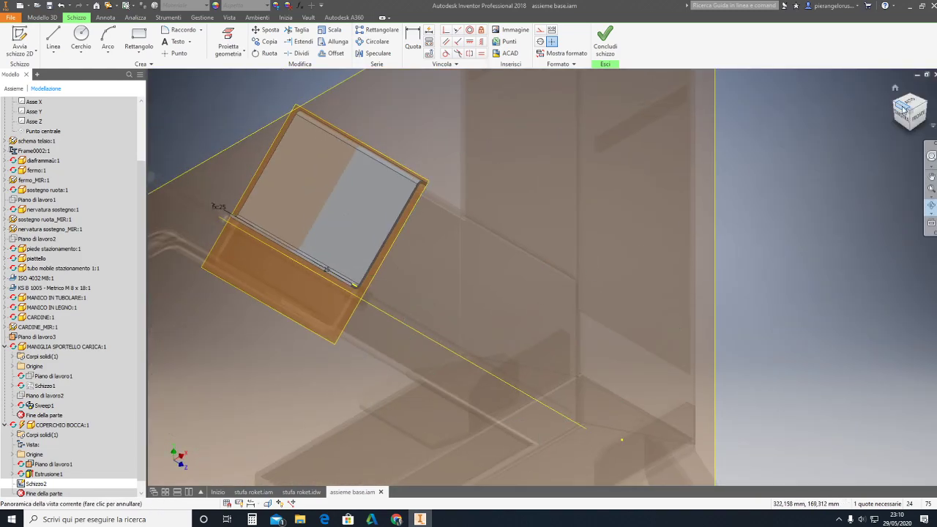
key("Escape")
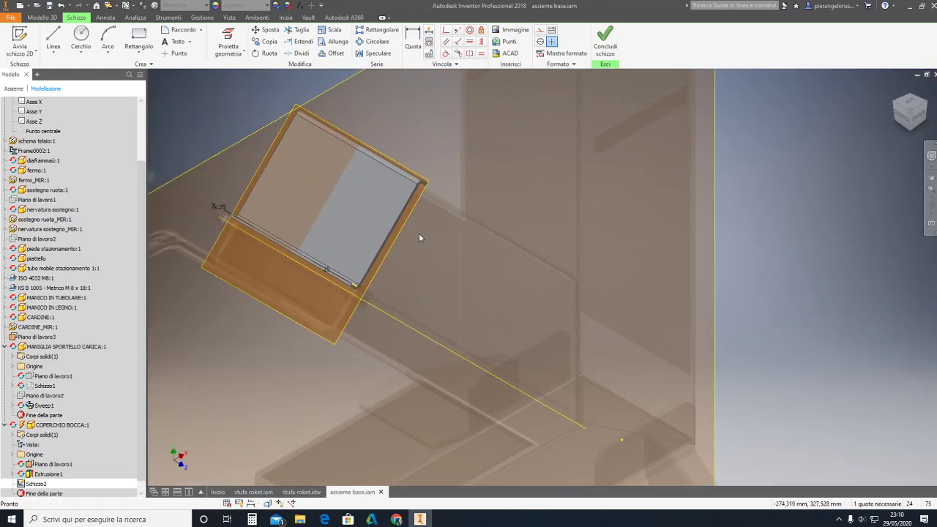
left_click(931, 207)
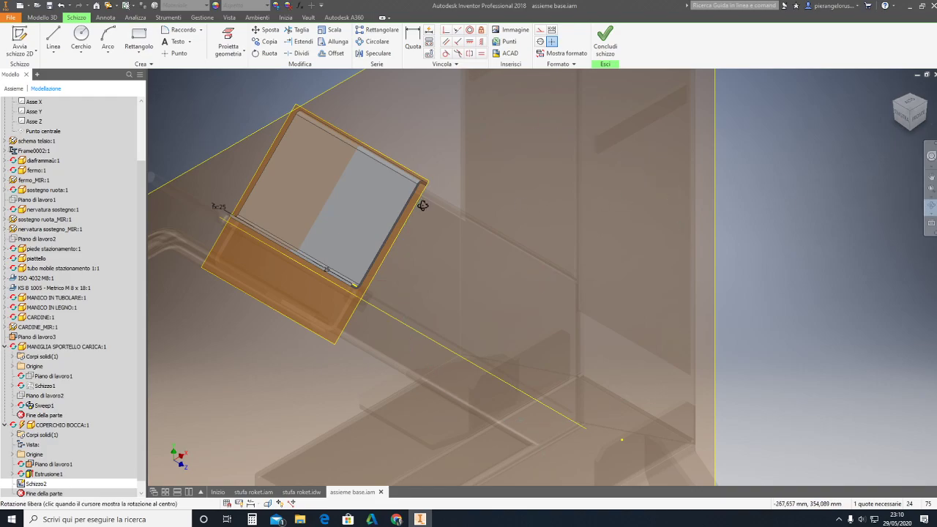
left_click_drag(422, 205, 429, 230)
scroll(404, 261, "up", 3)
key("F2")
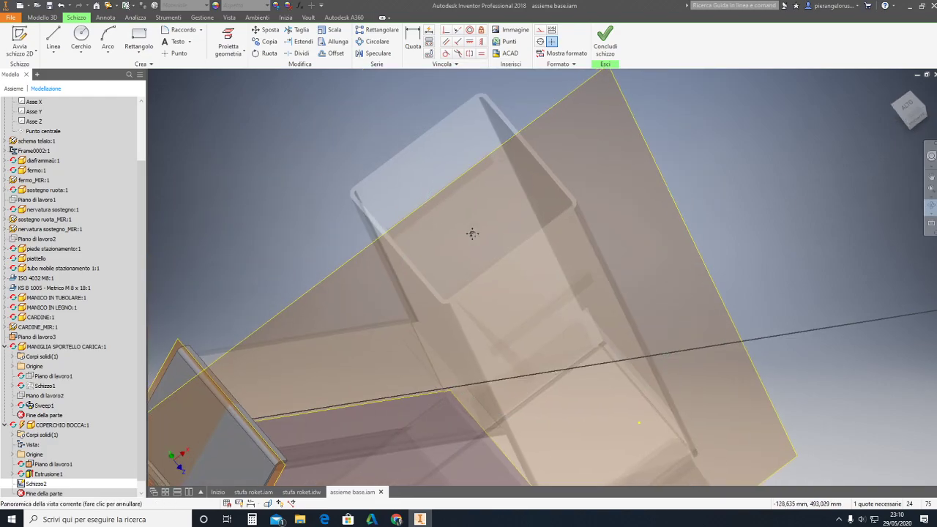
scroll(410, 278, "down", 2)
scroll(369, 300, "up", 4)
left_click_drag(370, 300, 499, 201)
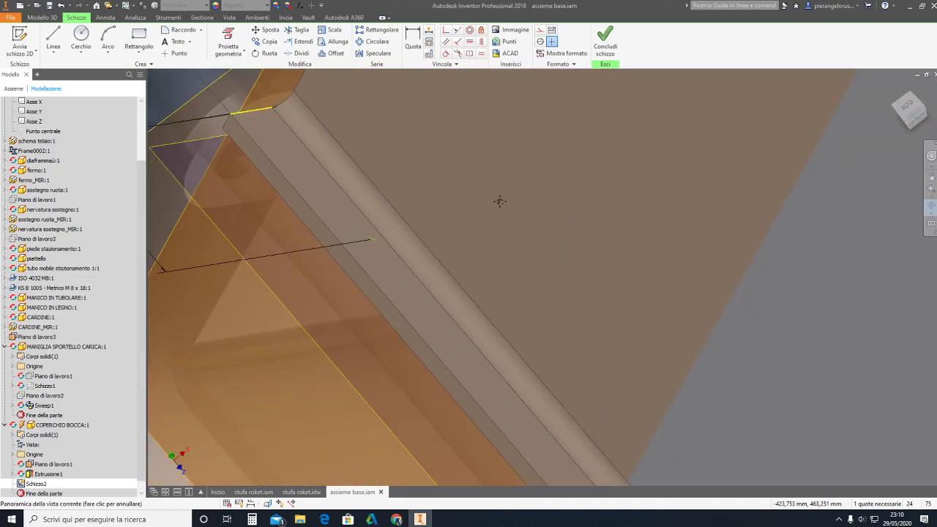
scroll(499, 201, "down", 2)
scroll(505, 224, "down", 2)
mouse_move(508, 235)
left_mouse_down()
mouse_move(408, 199)
mouse_move(627, 462)
left_mouse_up()
key("F4")
mouse_move(464, 198)
left_mouse_down()
mouse_move(575, 317)
mouse_move(553, 314)
left_mouse_up()
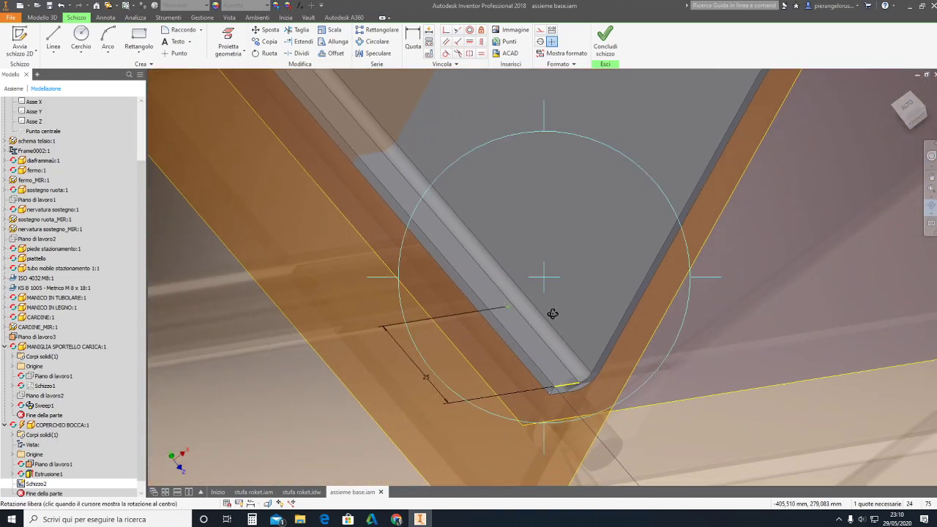
key("Escape")
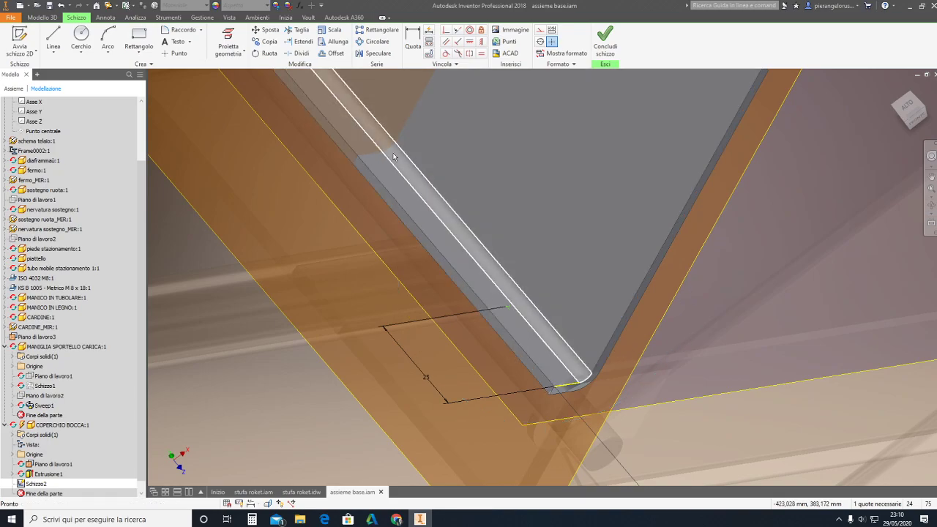
- Dimension the sketch point from the sloped edge and set the value to 2,5 mm
left_click(413, 41)
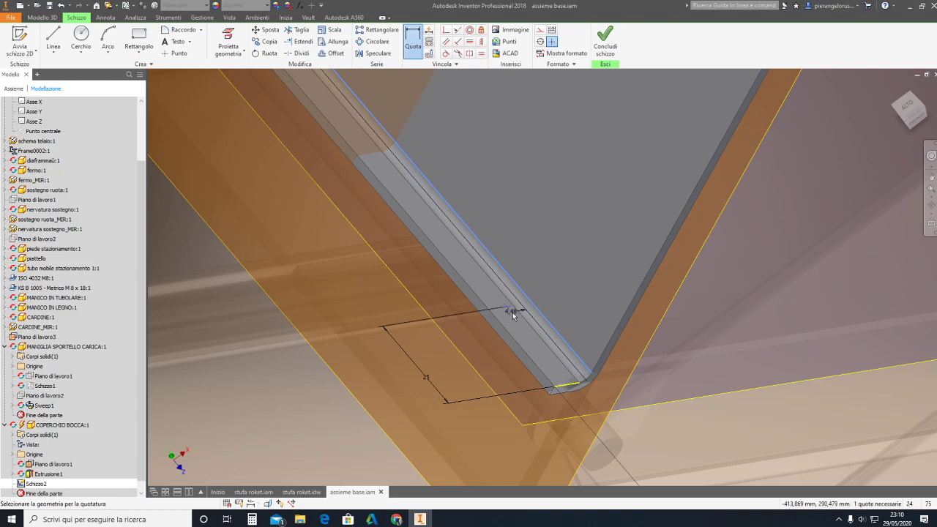
left_click(521, 316)
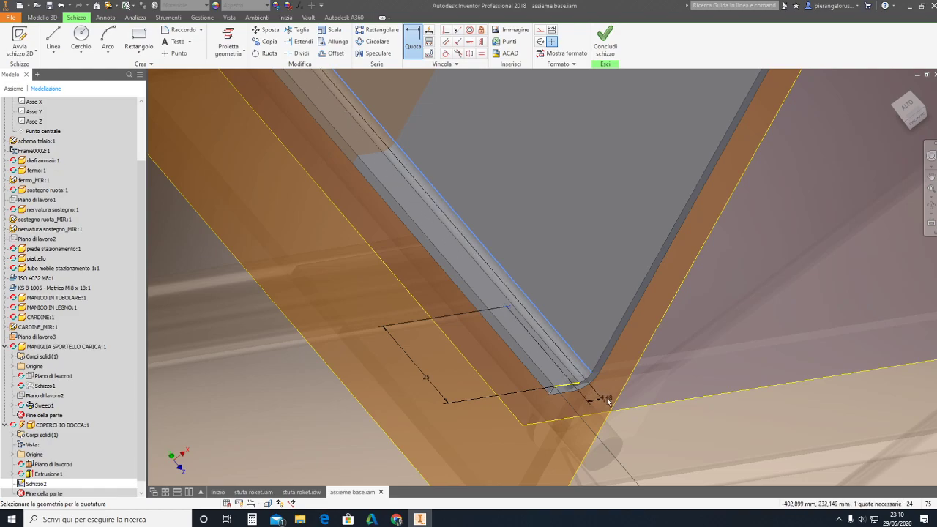
left_click(622, 436)
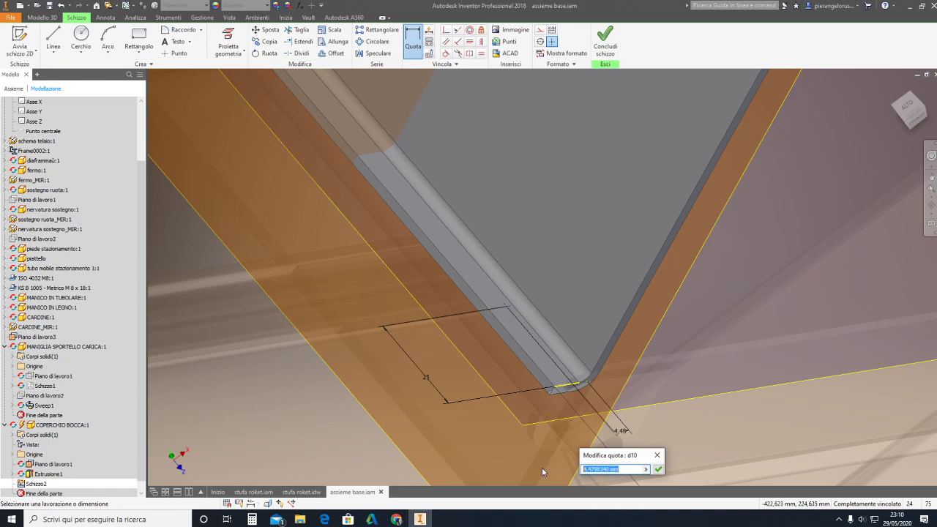
type("2.5")
key("Return")
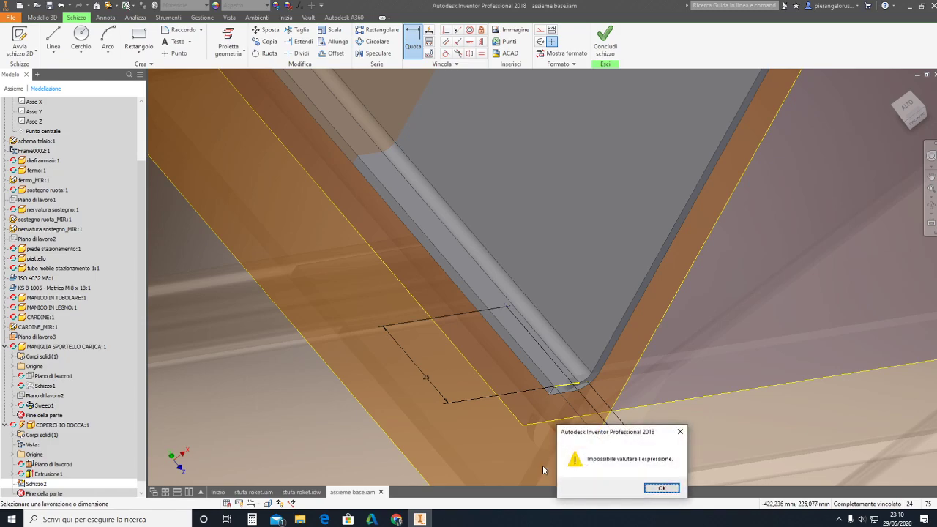
left_click(656, 488)
key("Escape")
key("Escape")
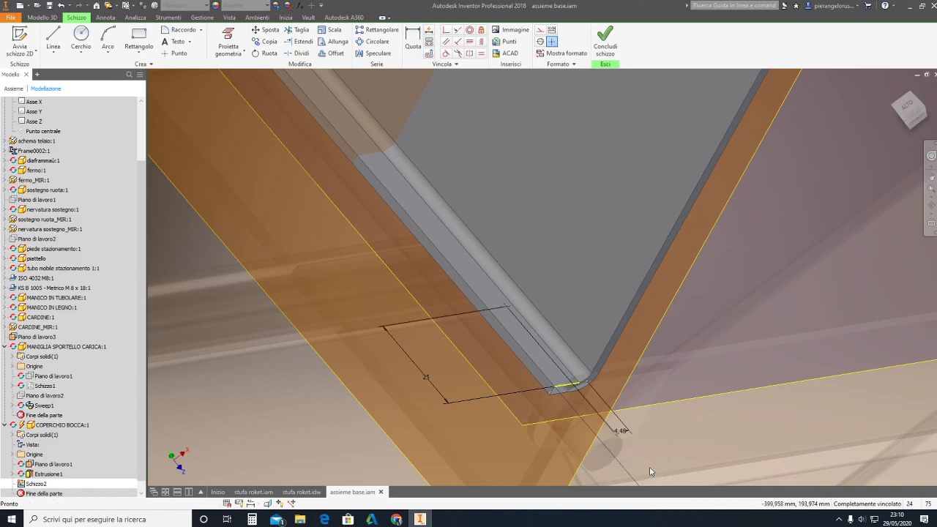
double_click(619, 431)
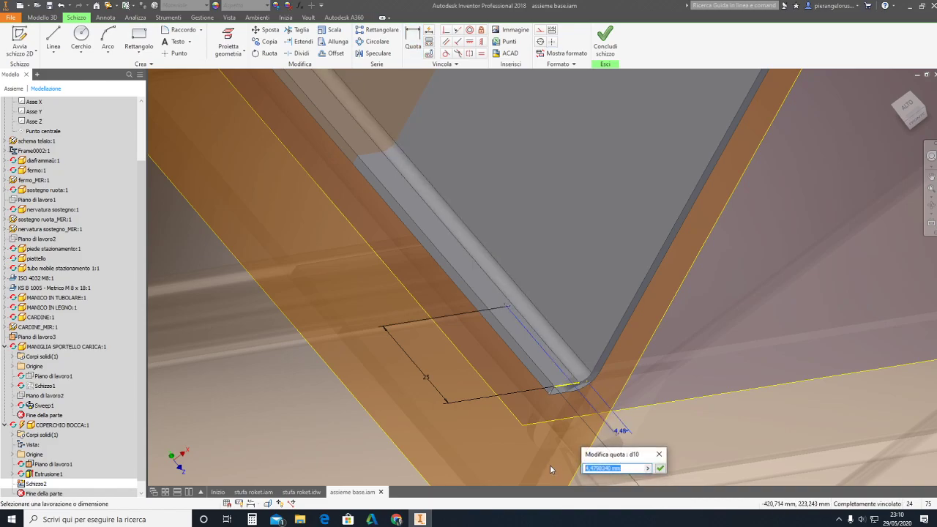
type("2,5")
key("Return")
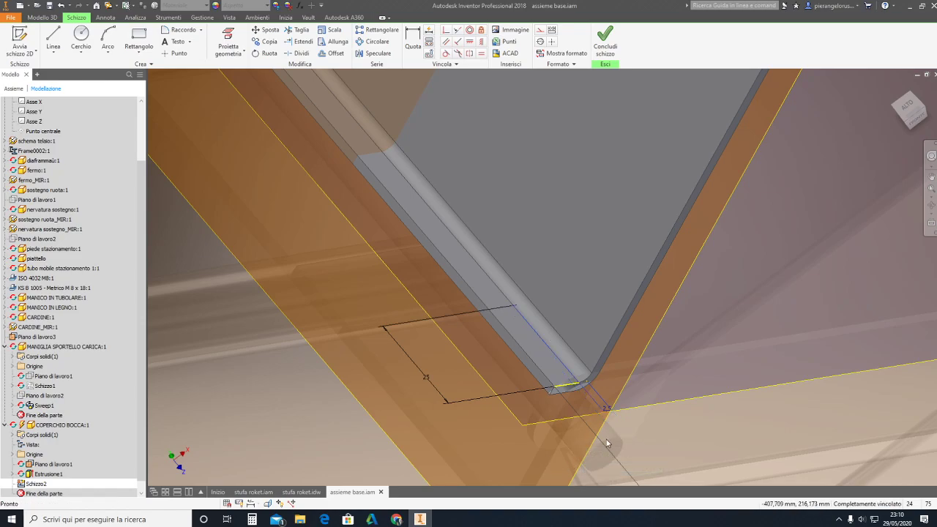
- Check the fully constrained sketch from the FRONTE view, then return to a 3D view
left_click(919, 122)
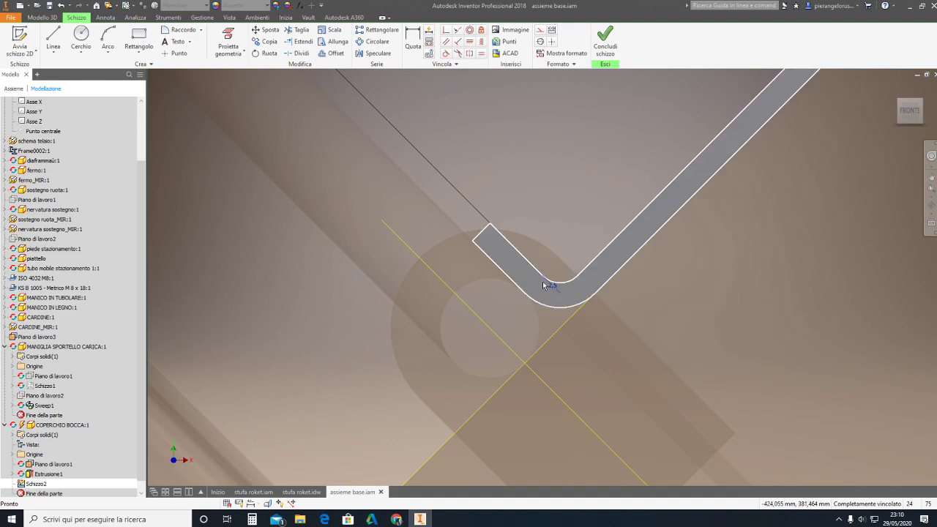
scroll(541, 275, "up", 2)
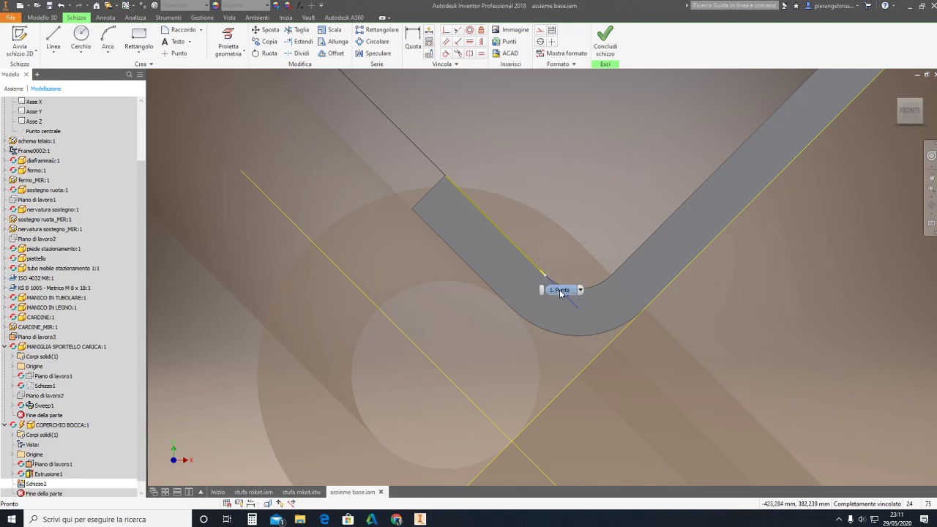
mouse_move(910, 110)
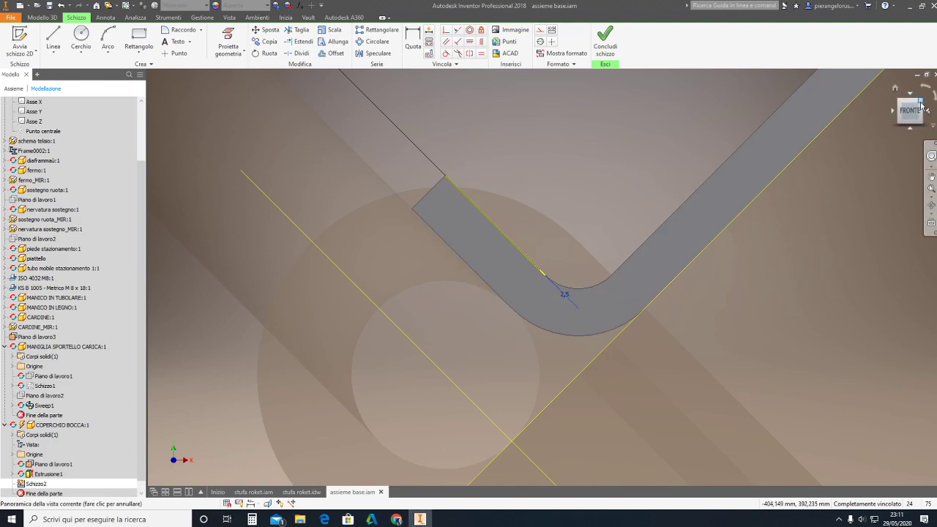
left_click(925, 104)
middle_click_drag(560, 266, 574, 9, "shift")
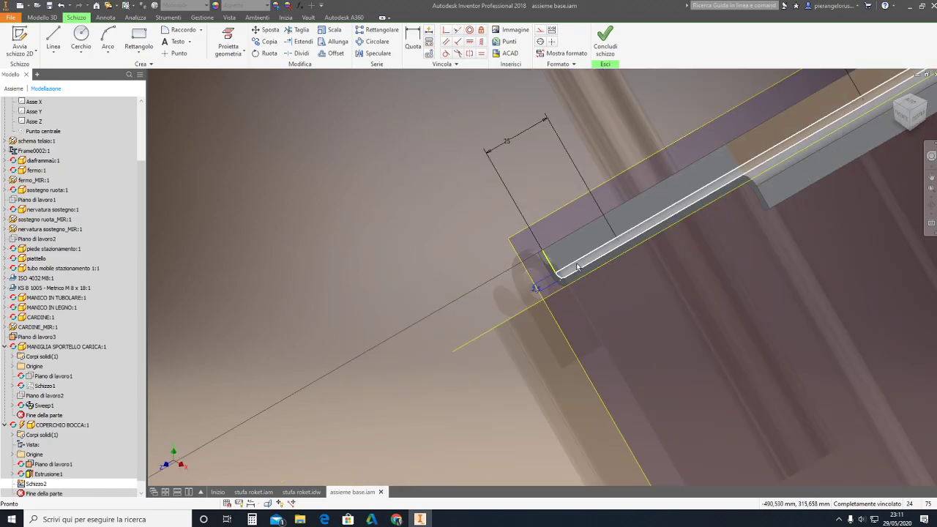
- Finish the sketch and set up tapped ISO Profilo Metrico M4x0.7 holes ending at Distanza
left_click(604, 36)
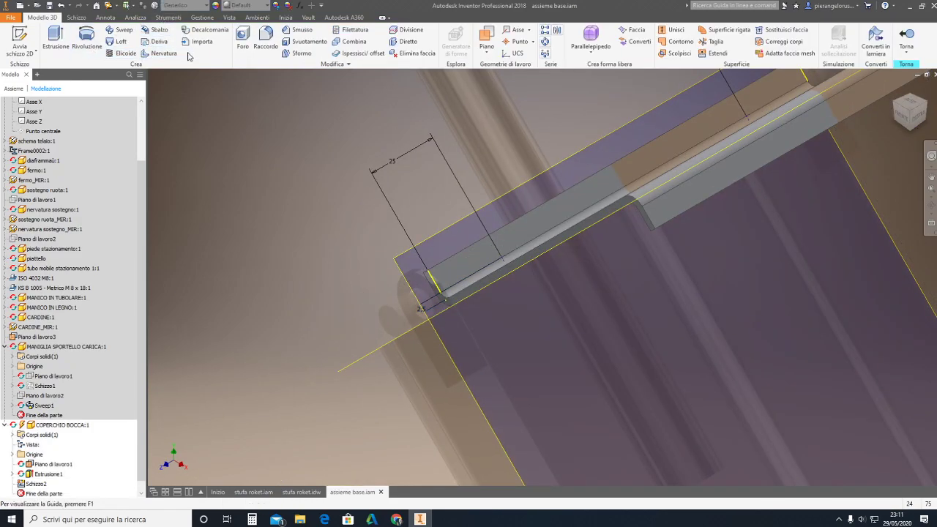
left_click(235, 43)
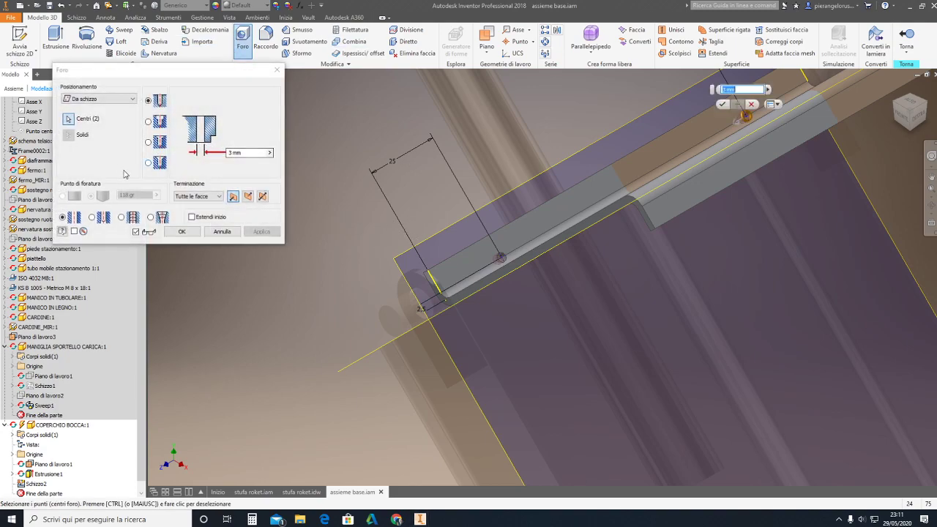
left_click(123, 221)
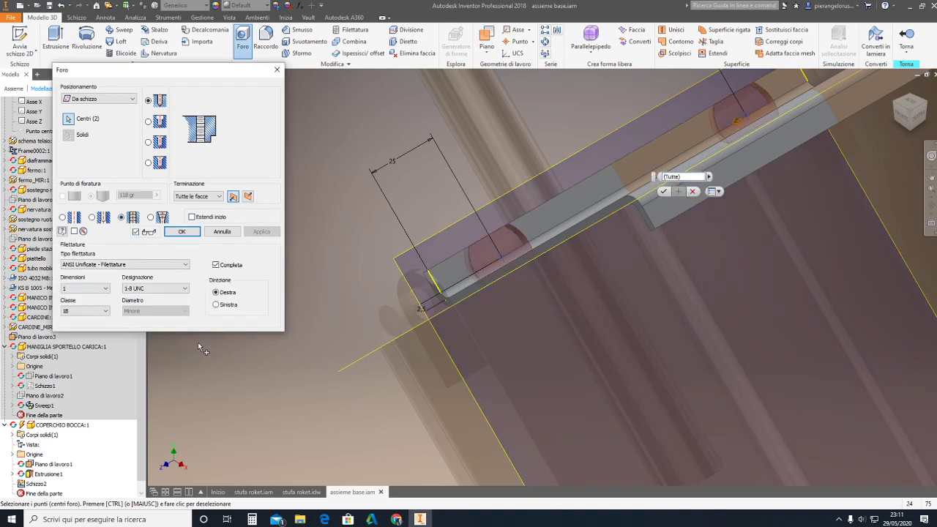
left_click(125, 264)
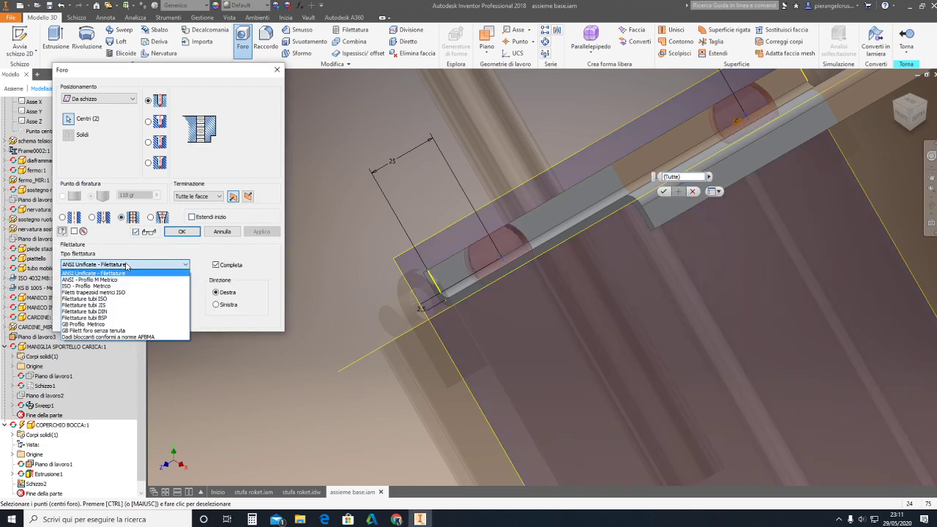
left_click(88, 285)
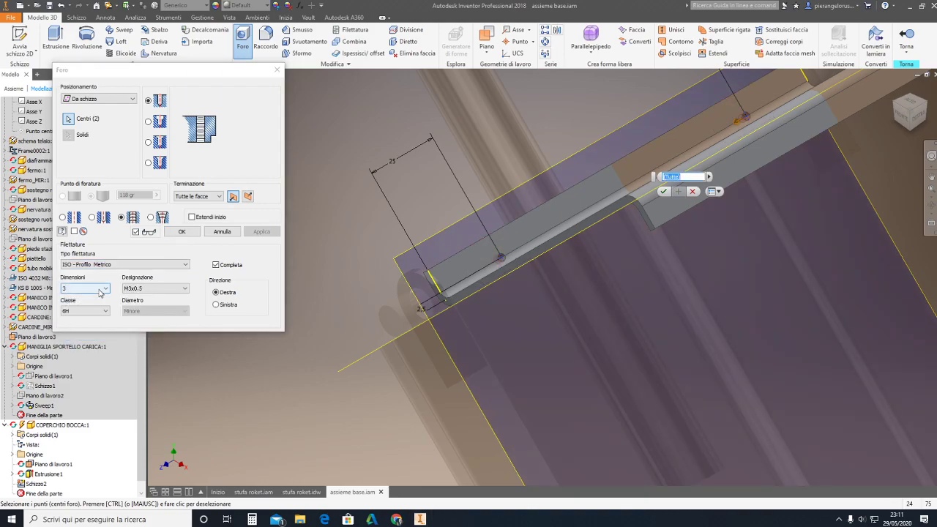
left_click(107, 290)
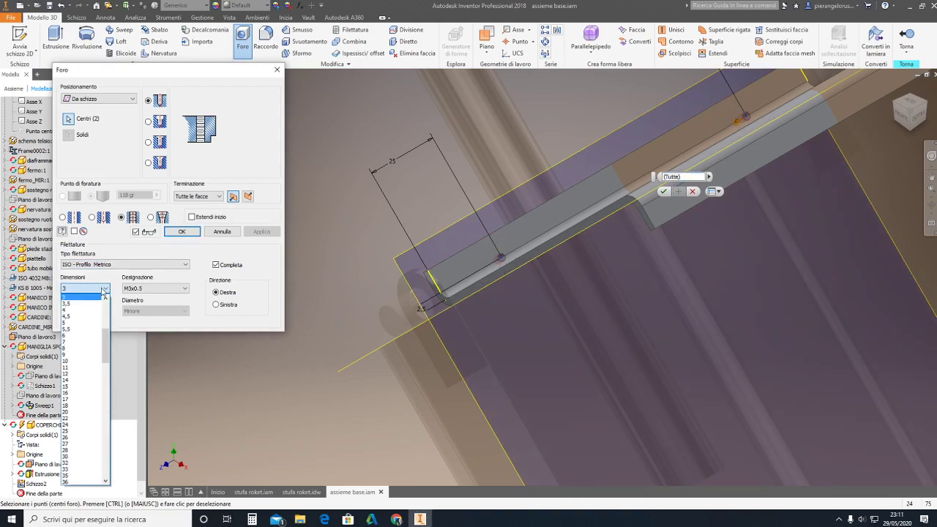
left_click(72, 311)
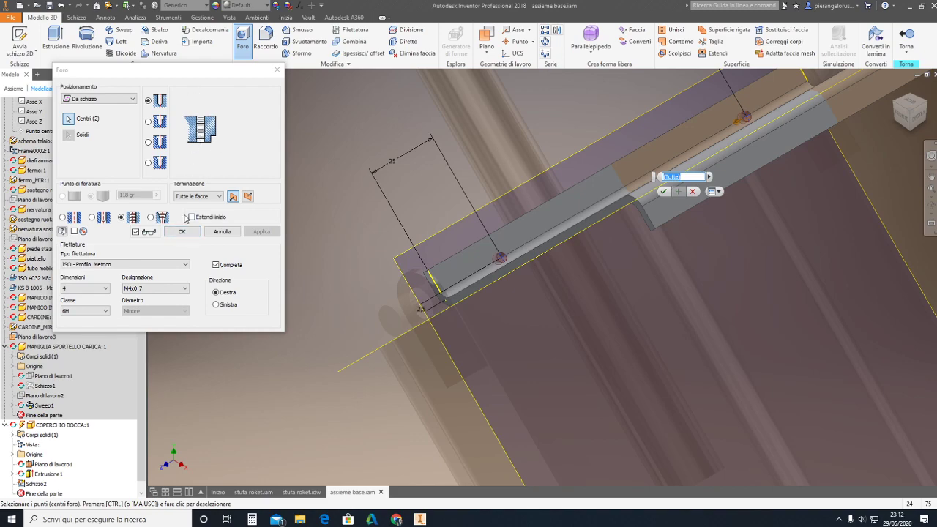
left_click(217, 196)
left_click(200, 209)
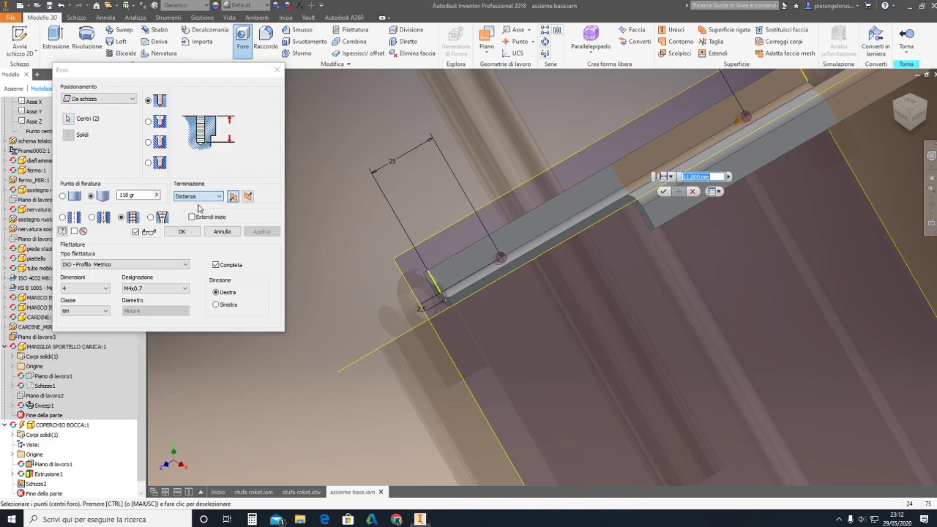
left_click(259, 128)
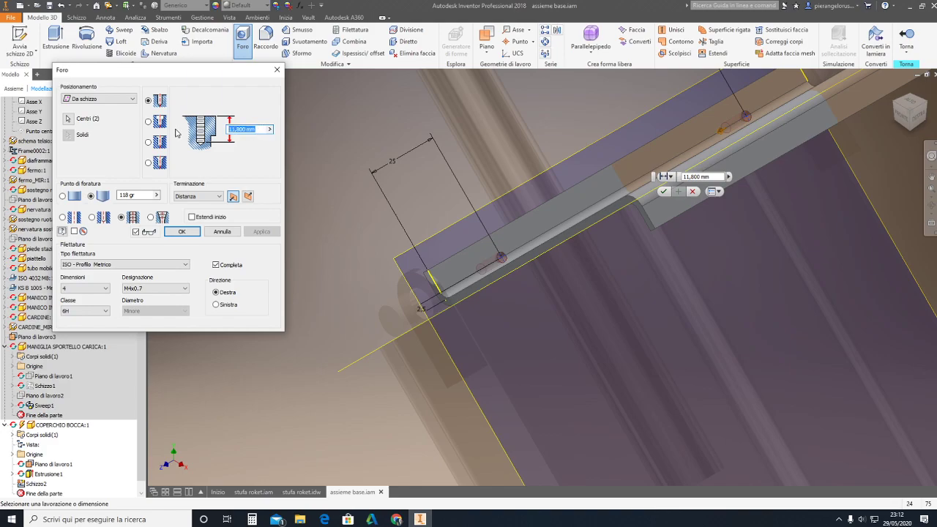
- Finish the M4x0.7 threaded hole Foro1 at 3 mm depth and zoom in on it
type("3")
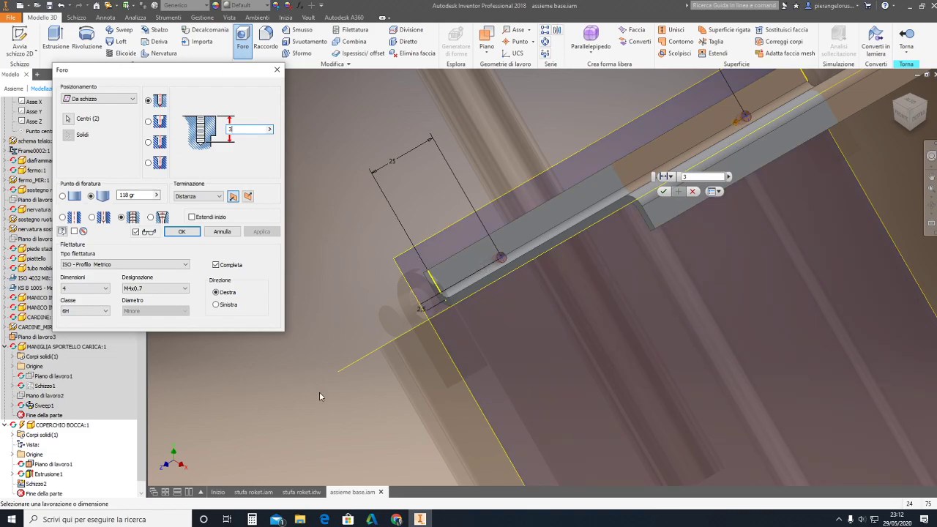
left_click(182, 232)
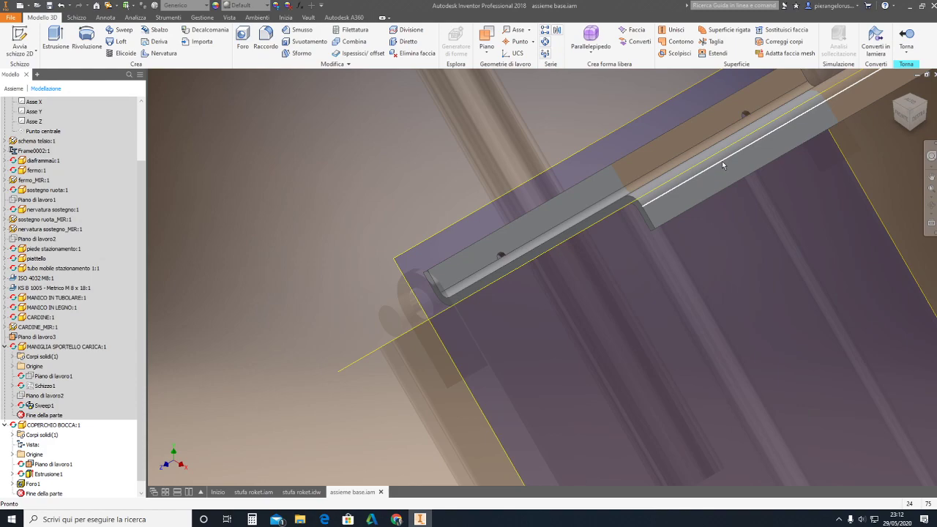
scroll(500, 256, "up", 5)
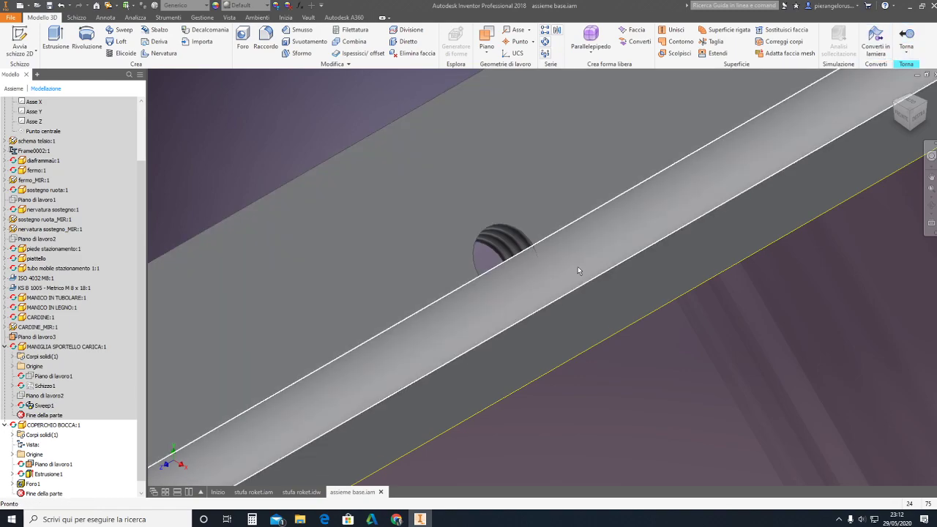
left_click(907, 40)
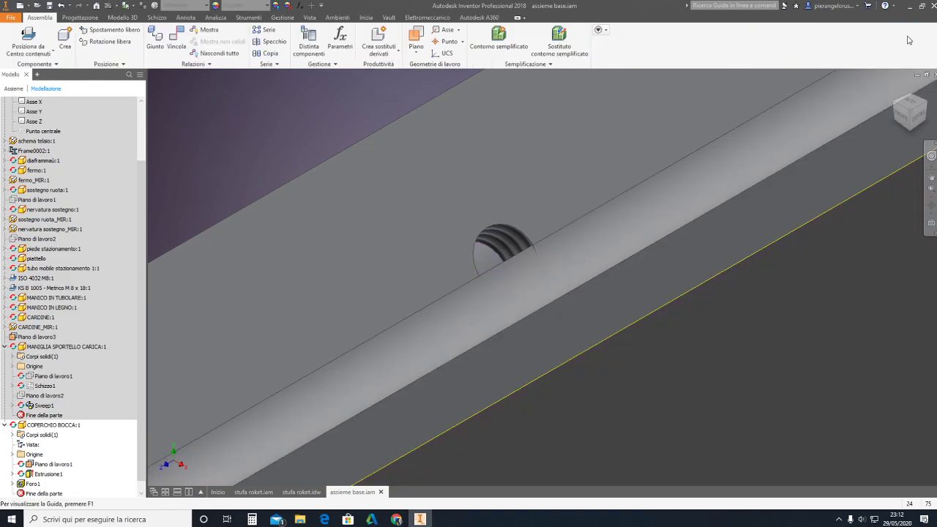
key("F2")
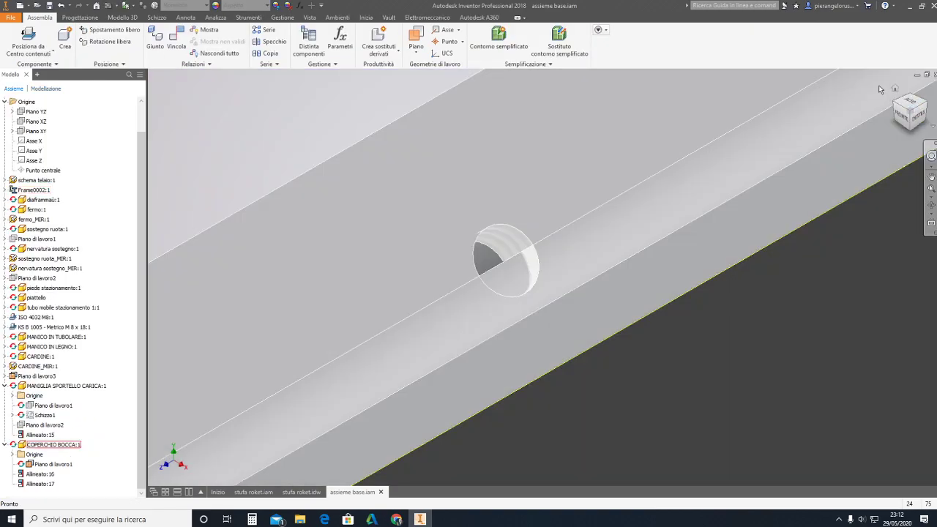
scroll(874, 119, "up", 5)
scroll(874, 119, "down", 5)
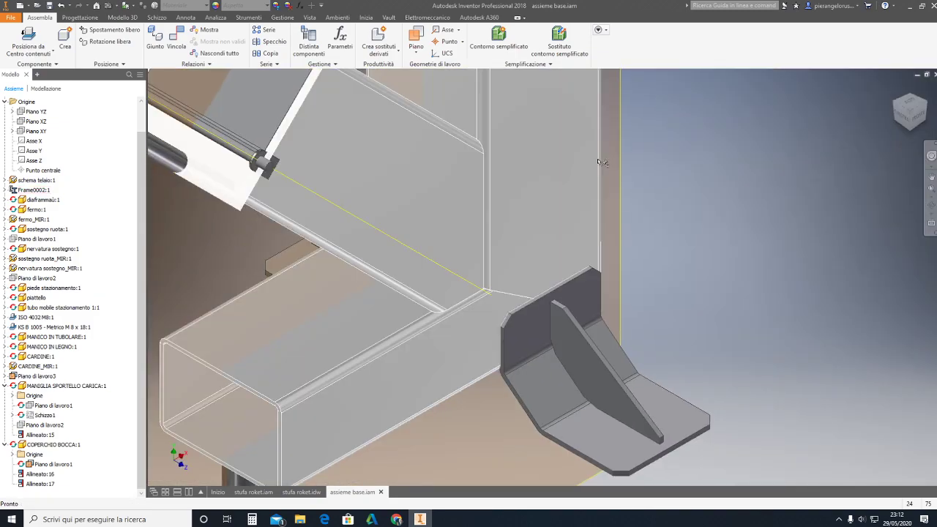
middle_click_drag(640, 156, 926, 114)
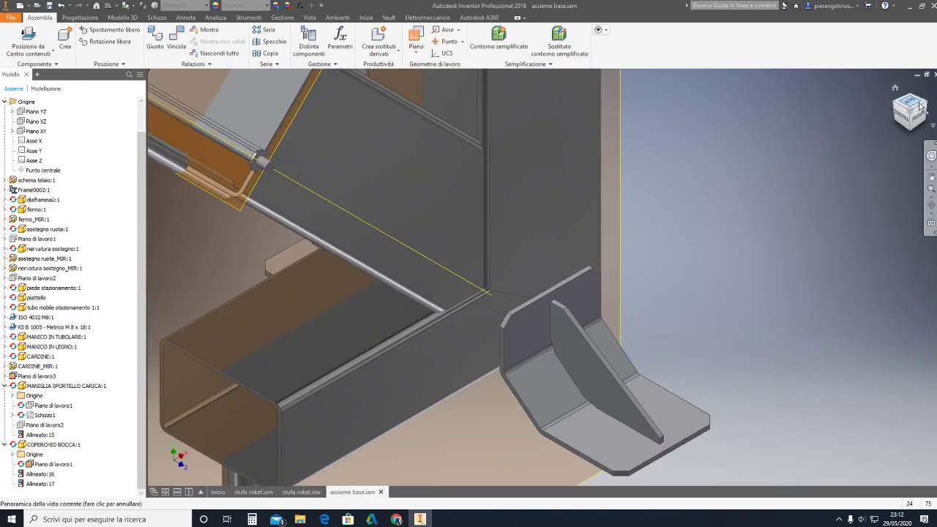
left_click(931, 206)
left_click_drag(459, 140, 365, 172)
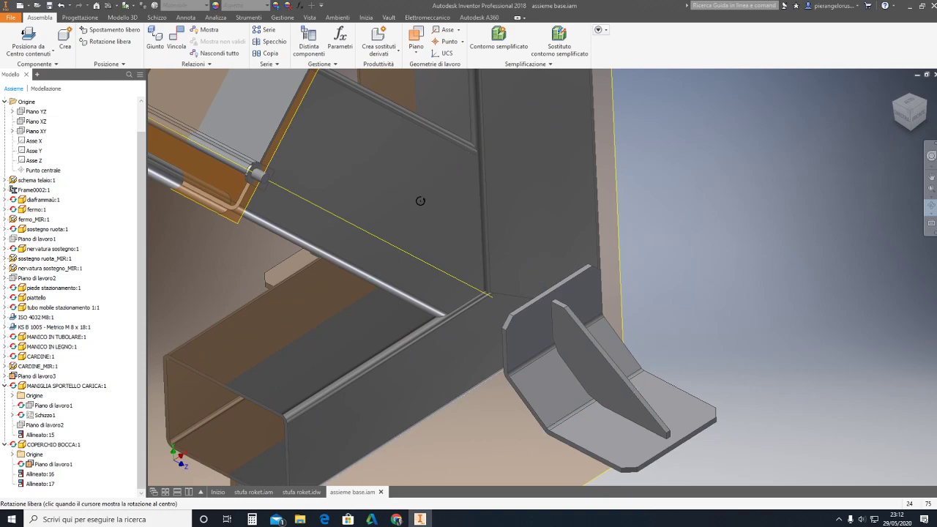
mouse_move(468, 230)
left_mouse_down()
mouse_move(455, 282)
mouse_move(416, 266)
left_mouse_up()
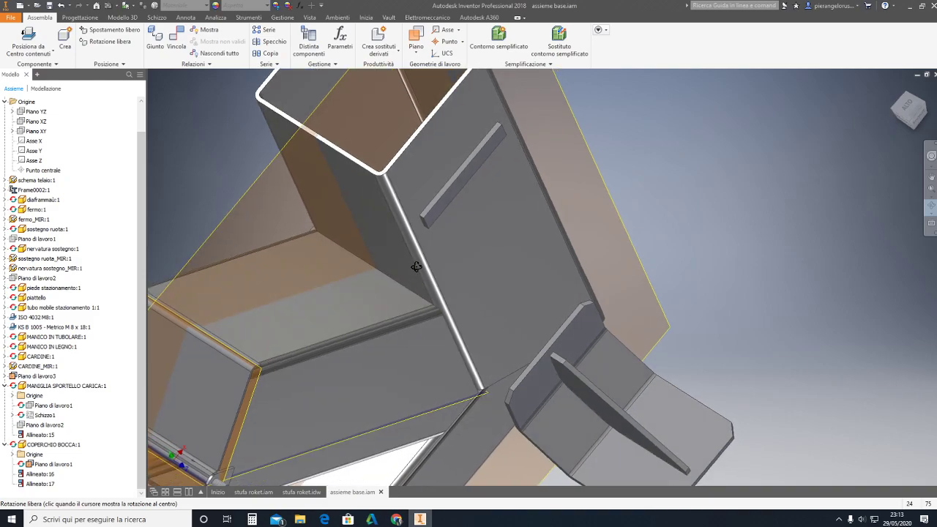
left_click(919, 113)
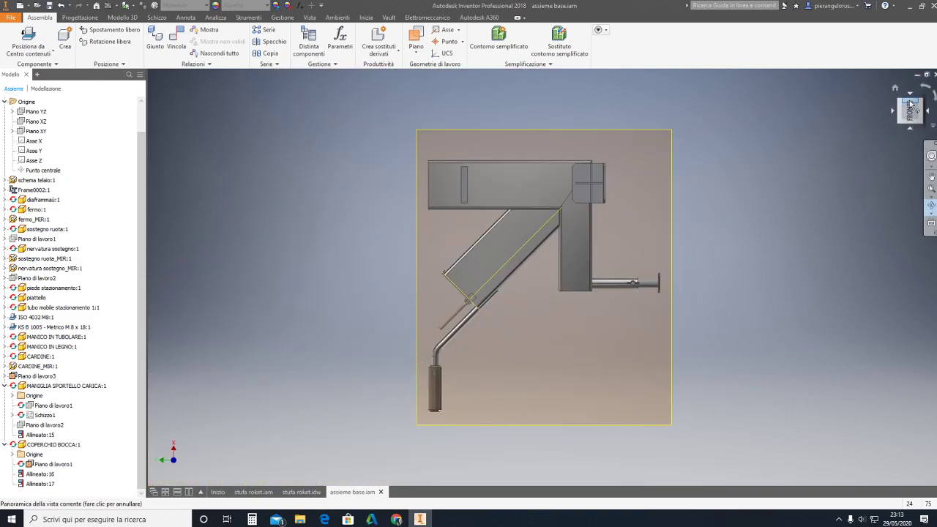
left_click(897, 111)
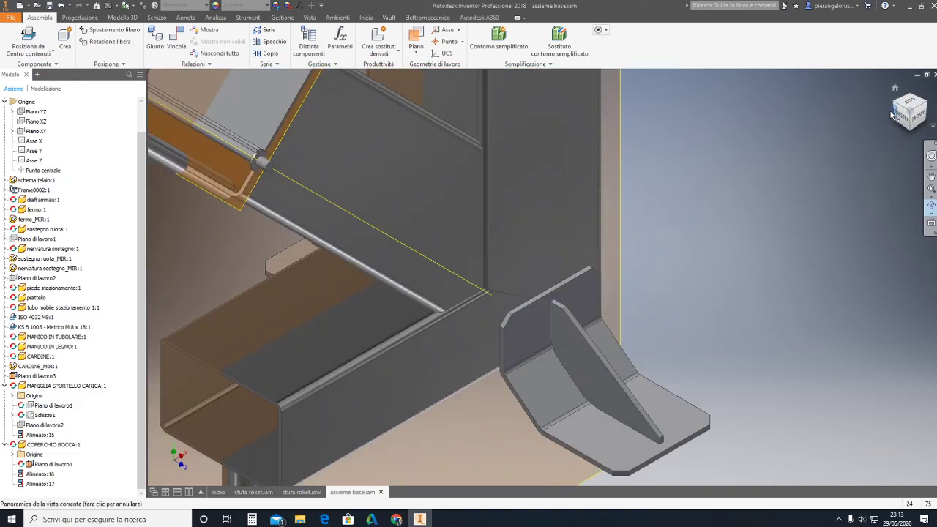
left_click(895, 105)
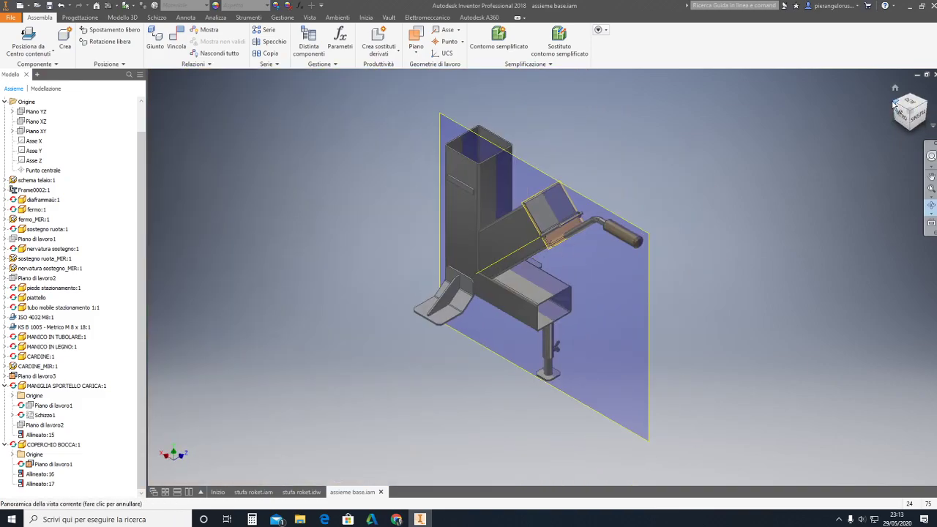
left_click_drag(853, 137, 571, 212)
scroll(571, 212, "up", 2)
scroll(571, 212, "up", 2)
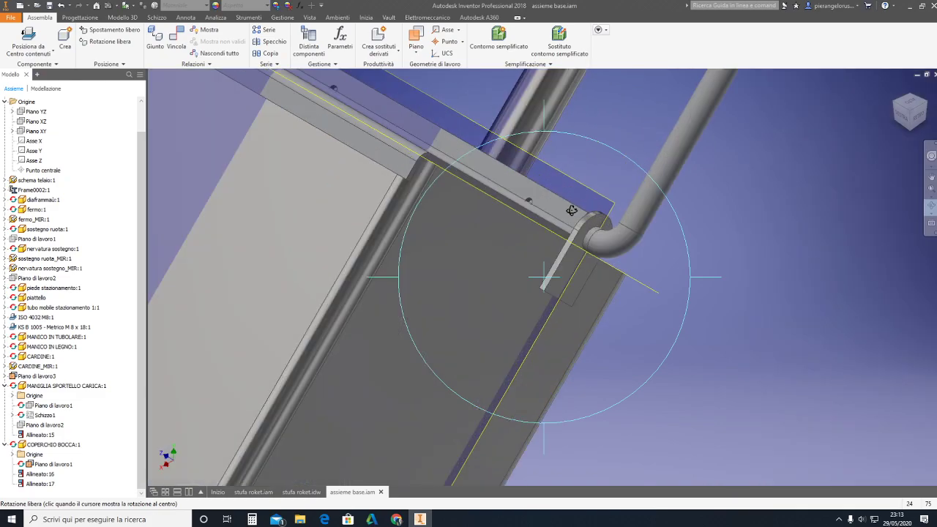
scroll(571, 212, "up", 2)
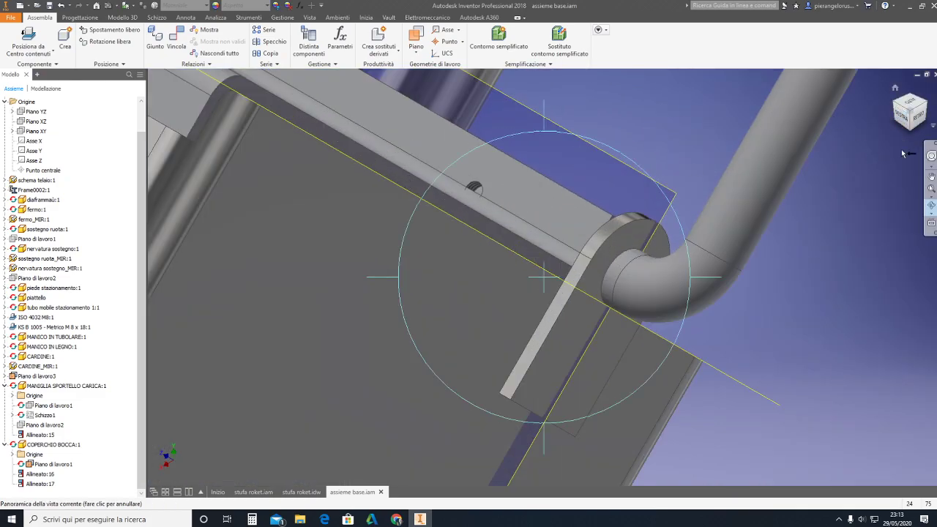
left_click(932, 208)
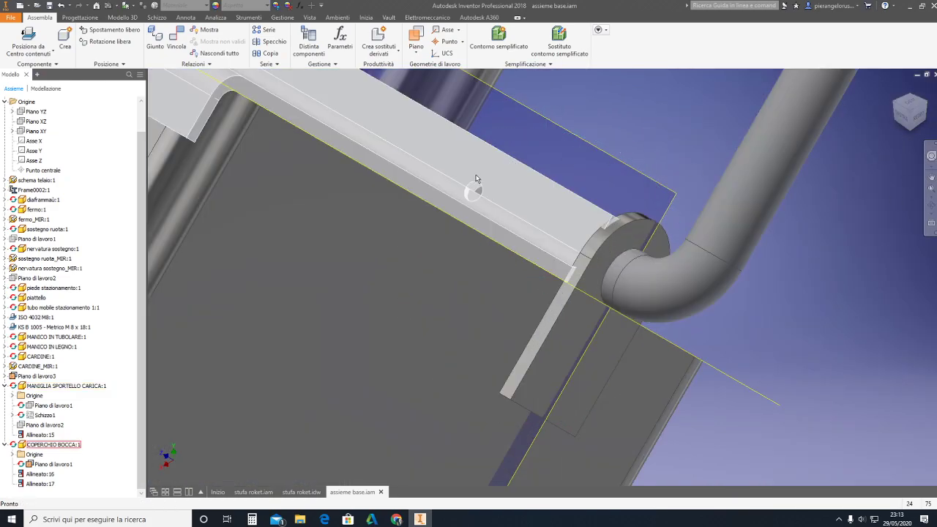
left_click(444, 188)
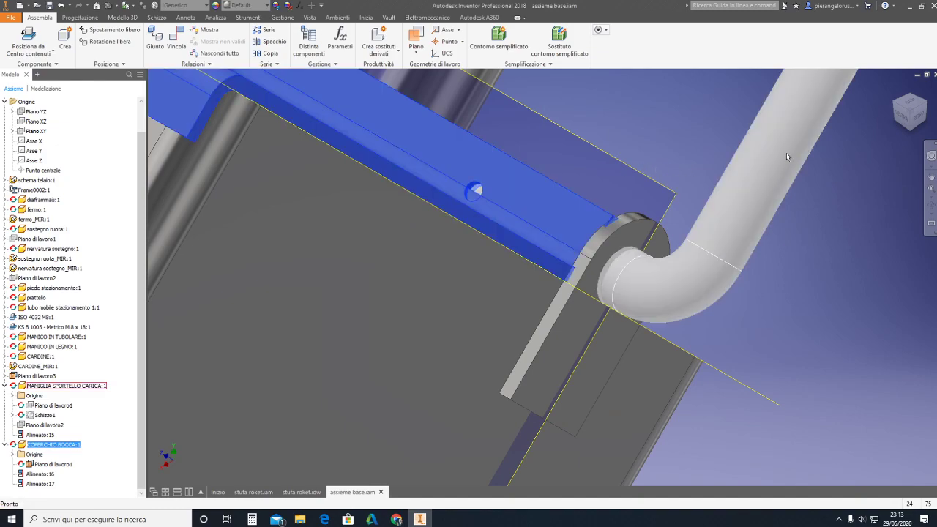
left_click(931, 207)
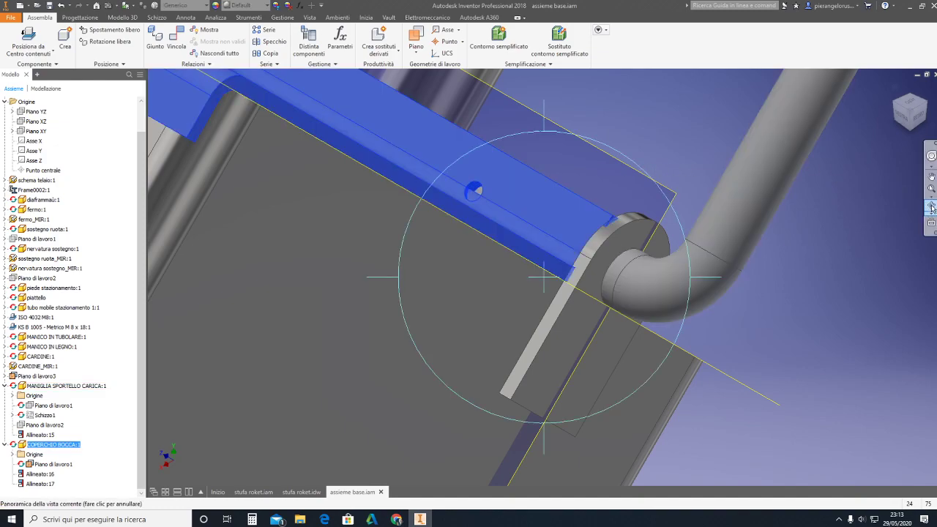
left_click_drag(482, 148, 436, 177)
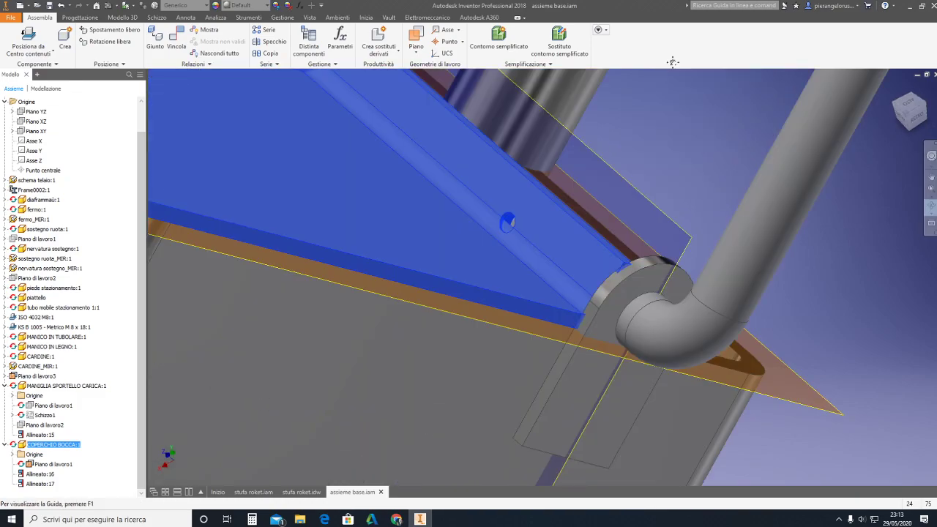
left_click_drag(436, 177, 528, 205)
scroll(528, 201, "up", 4)
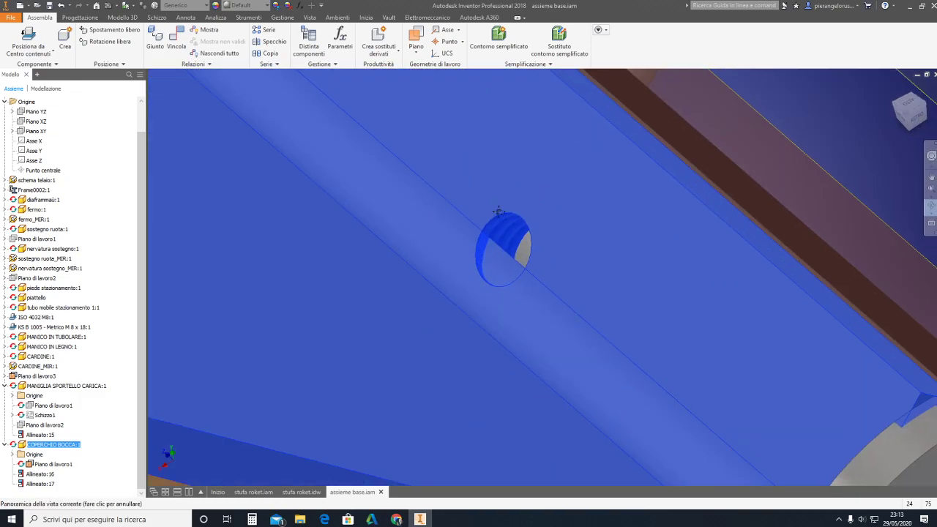
scroll(521, 212, "up", 2)
scroll(513, 225, "up", 3)
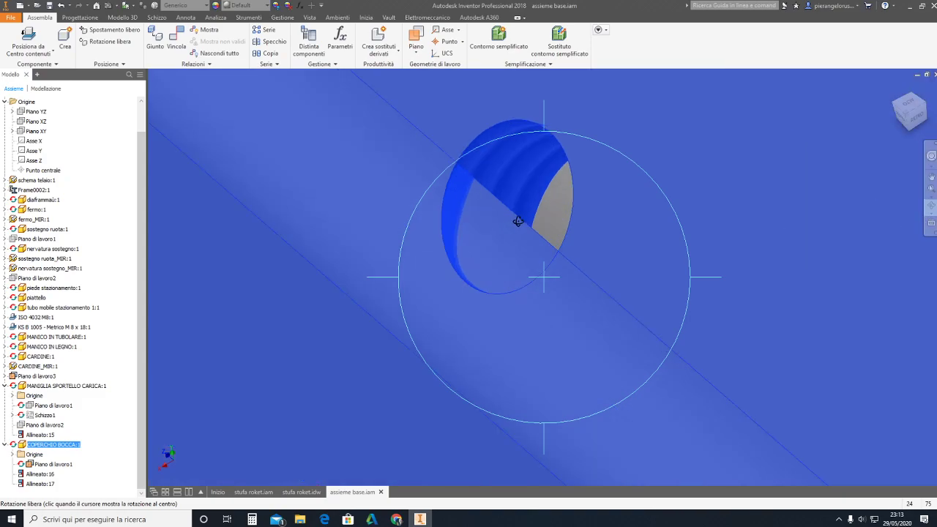
scroll(535, 214, "down", 3)
scroll(537, 217, "down", 2)
scroll(537, 216, "down", 3)
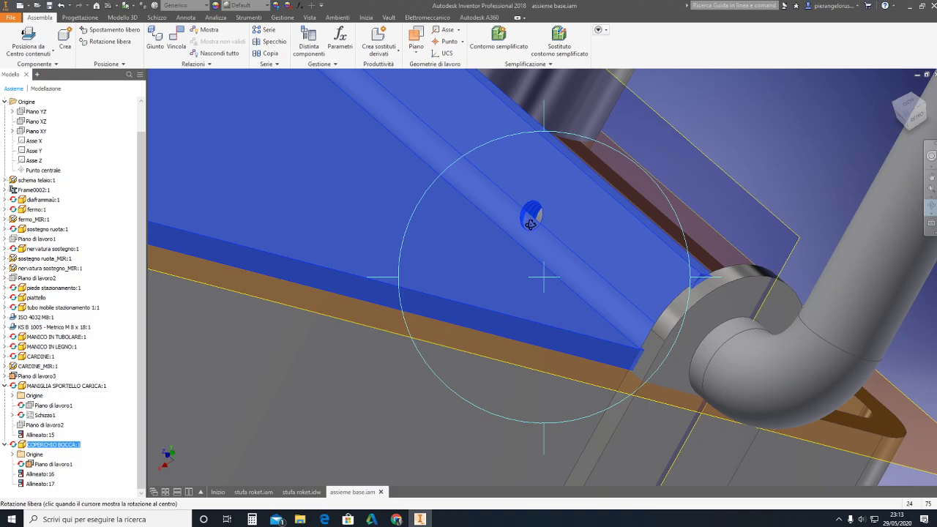
scroll(532, 221, "up", 2)
scroll(534, 218, "up", 2)
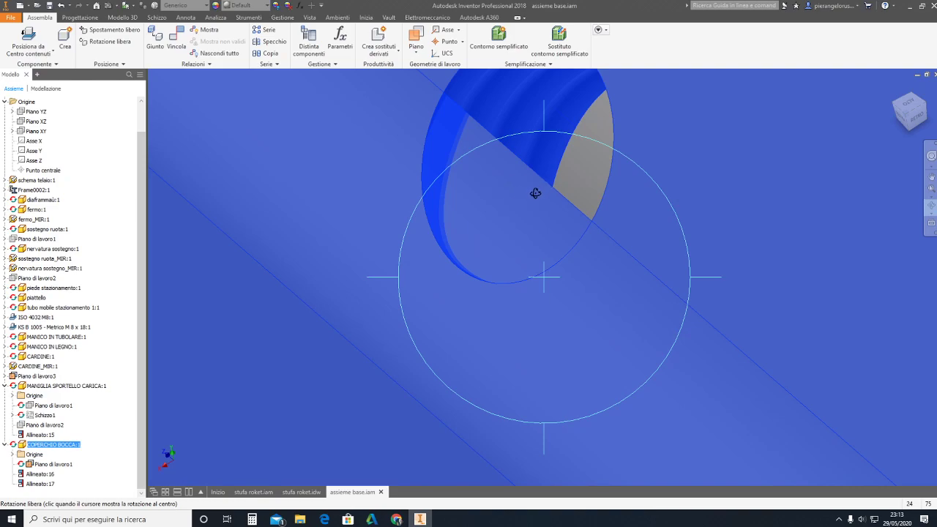
key("F5")
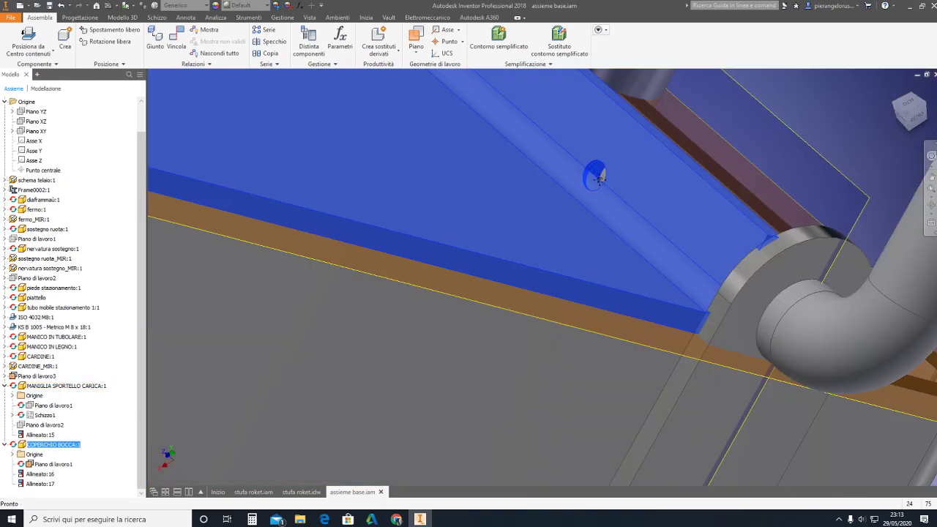
middle_click_drag(597, 175, 732, 251, "shift")
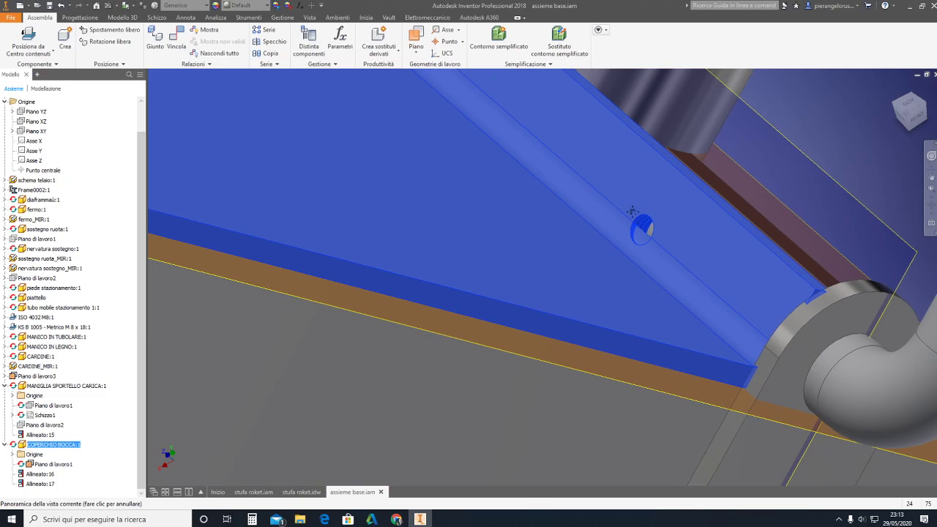
key("F5")
key("F5")
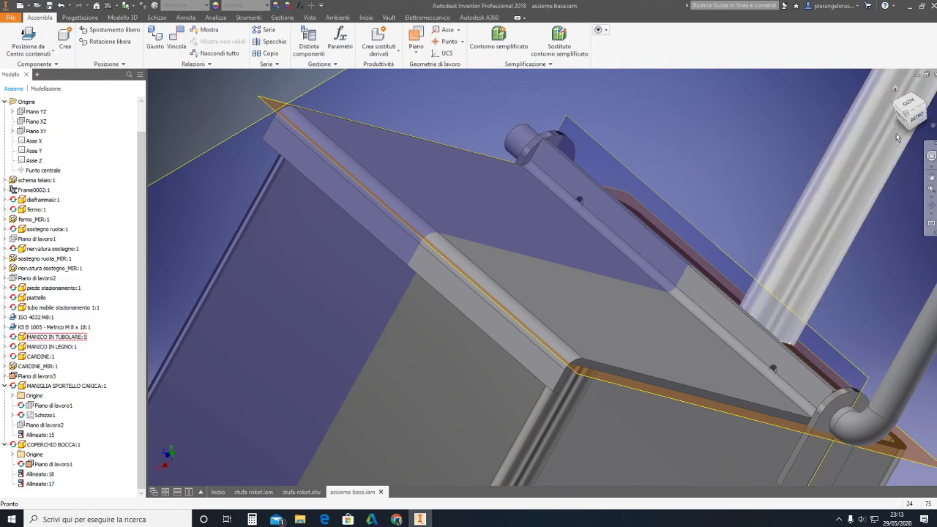
scroll(582, 210, "down", 5)
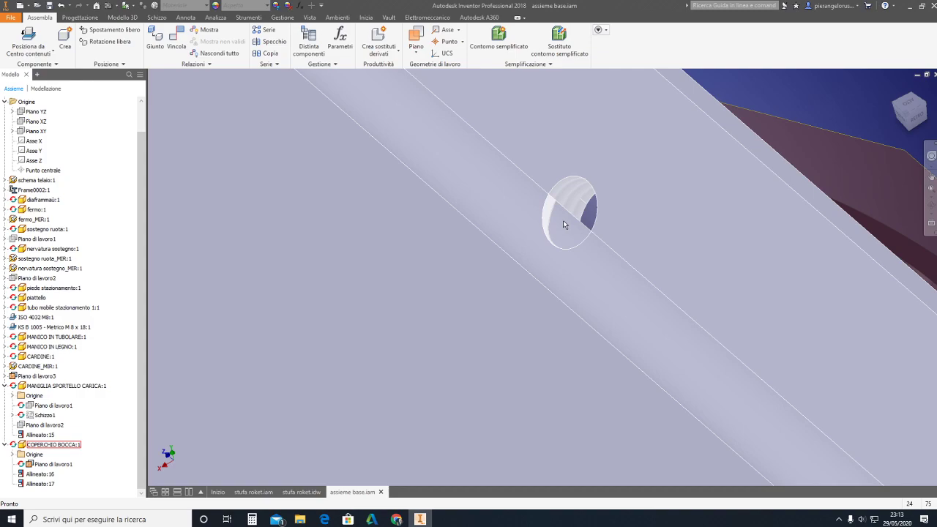
scroll(566, 222, "up", 3)
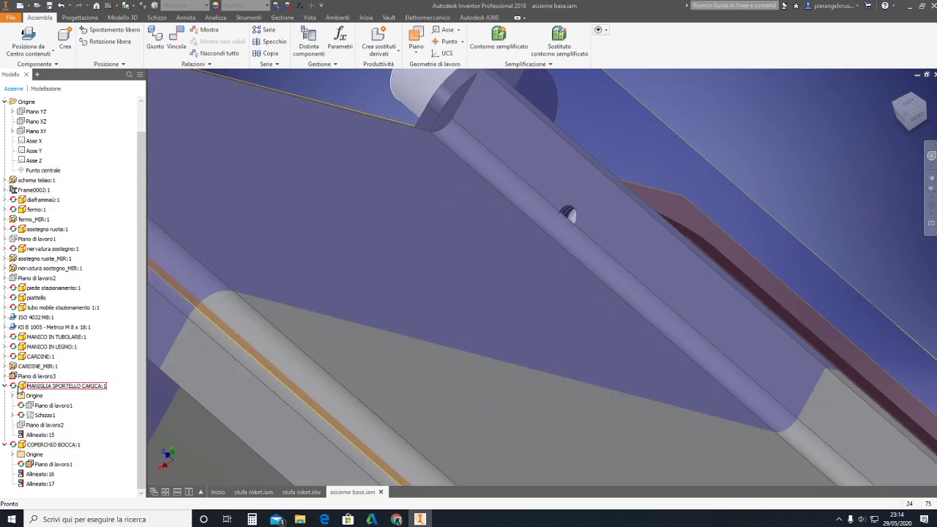
left_click(476, 272)
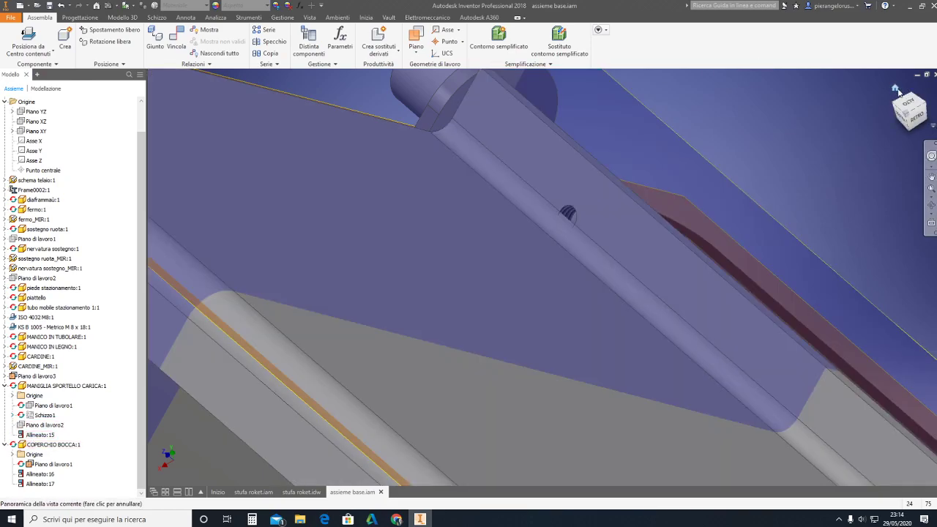
middle_click_drag(897, 102, 898, 90)
scroll(897, 89, "down", 5)
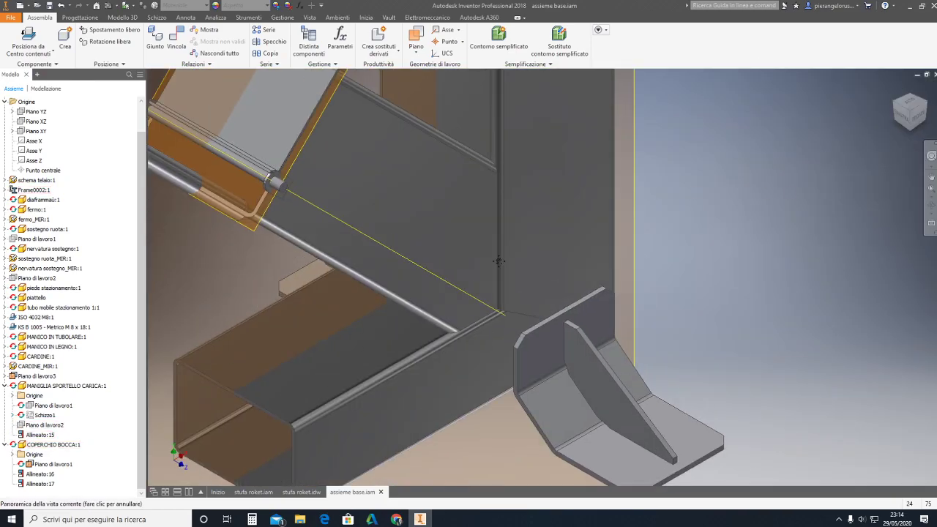
scroll(342, 242, "up", 5)
scroll(341, 243, "up", 4)
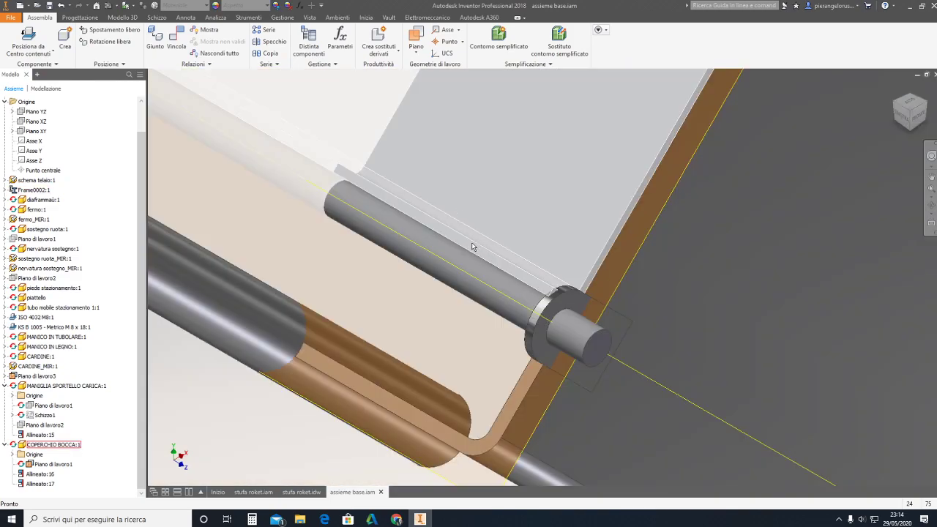
- Select the lid's Foro1 hole feature to check it, then zoom out to the whole stove
left_click(33, 465)
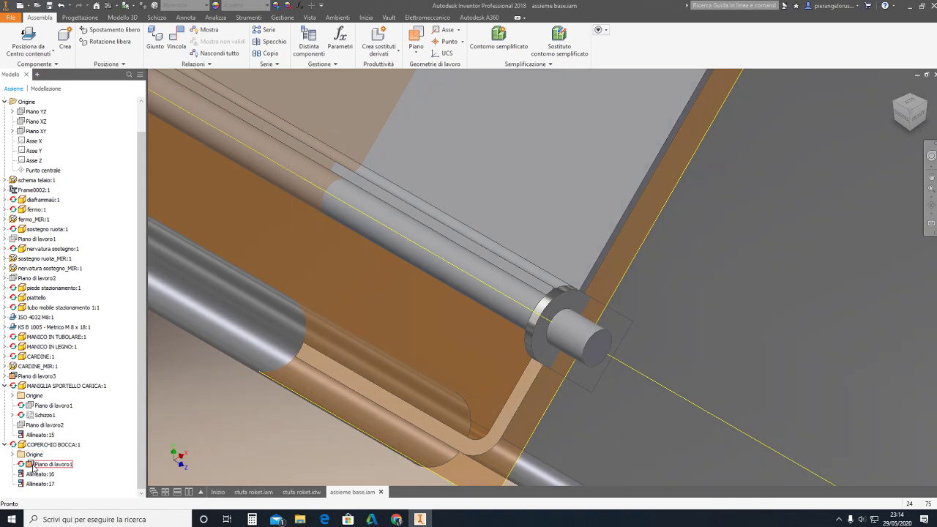
left_click(33, 466)
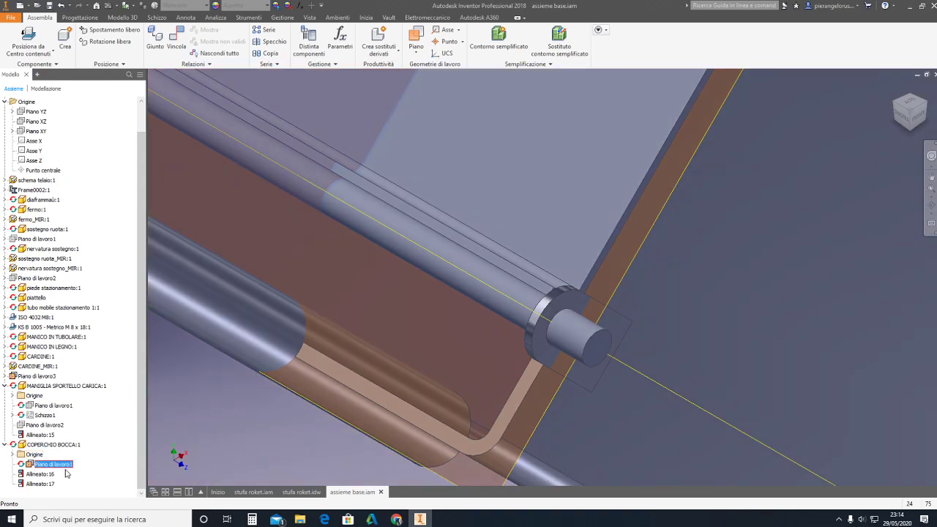
key("Escape")
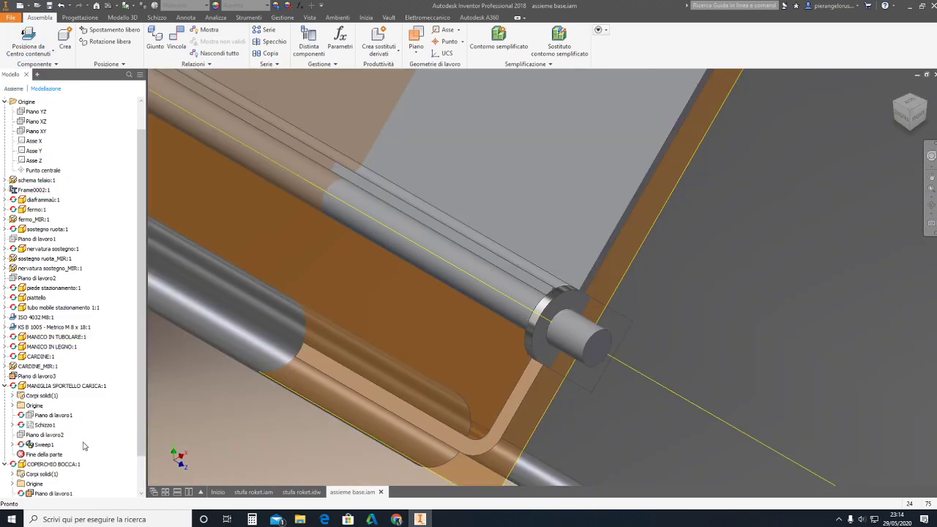
scroll(139, 451, "down", 2)
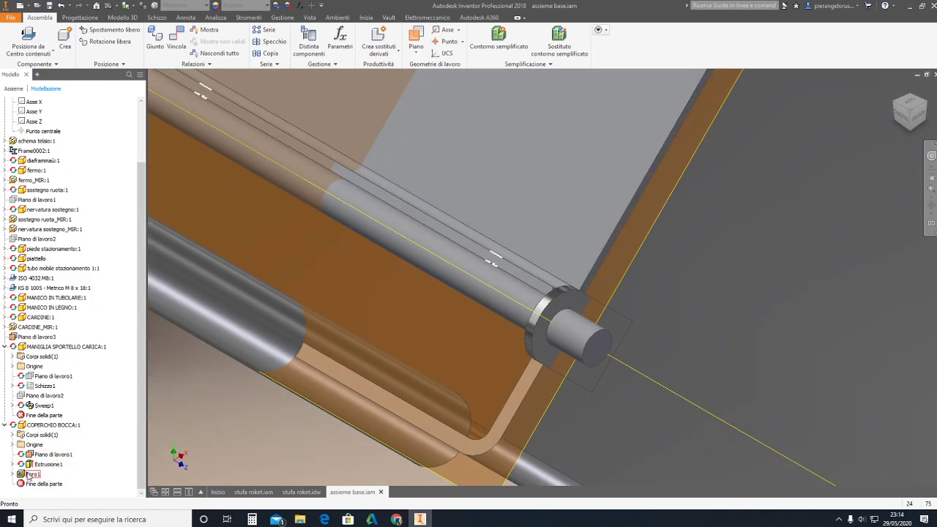
left_click(33, 475)
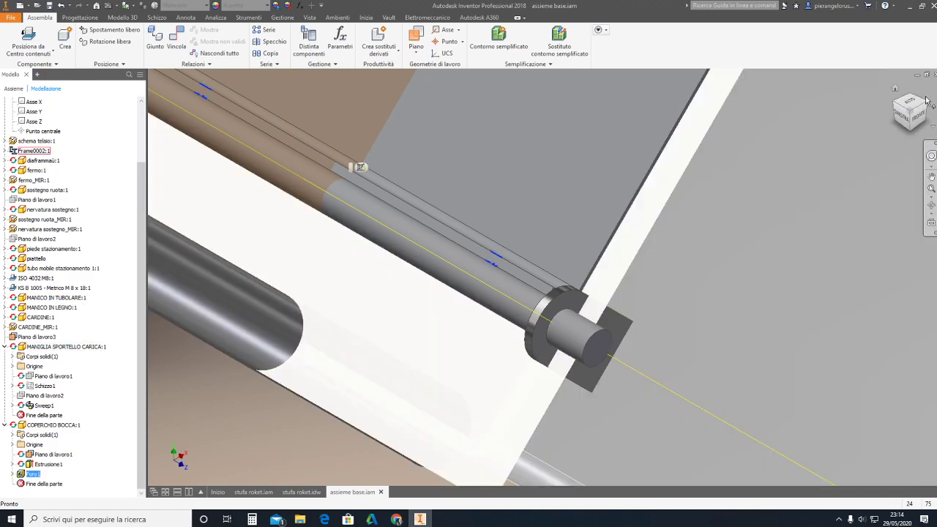
left_click(927, 101)
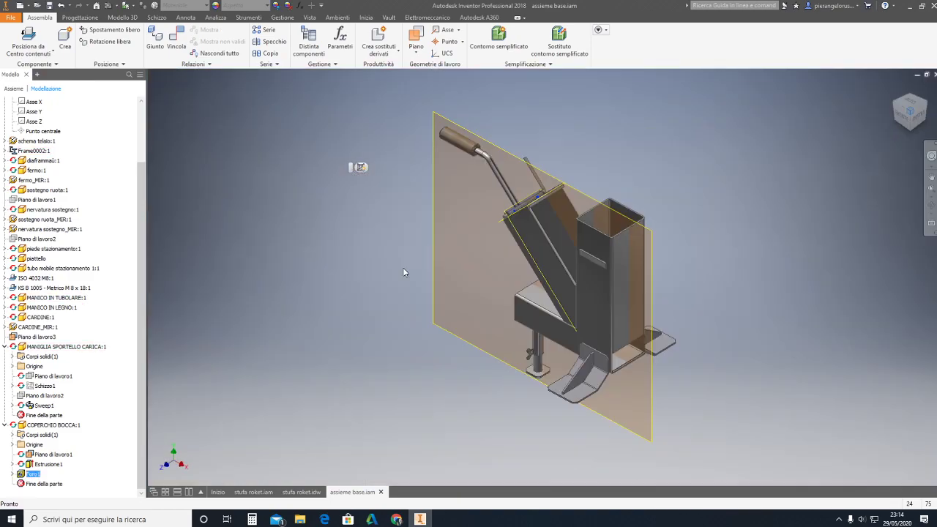
scroll(540, 220, "up", 5)
scroll(522, 213, "up", 3)
scroll(512, 210, "up", 2)
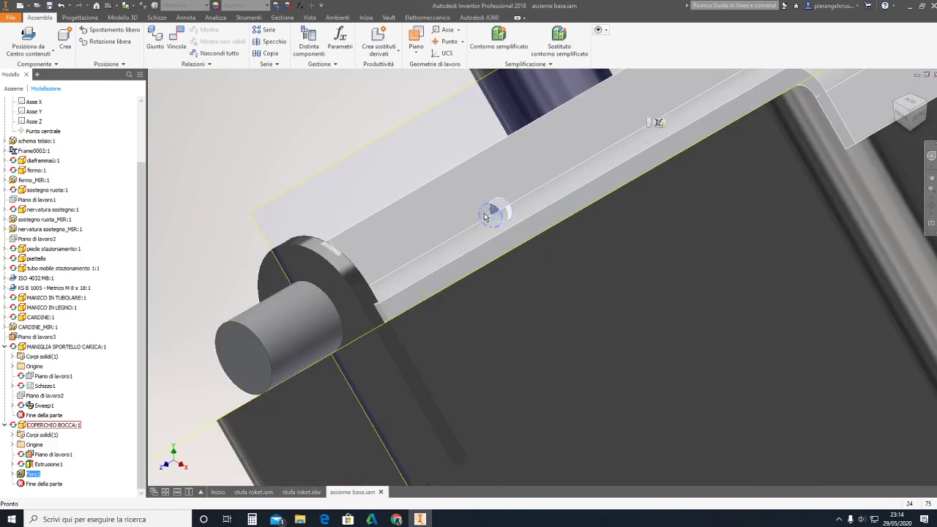
scroll(505, 207, "up", 2)
scroll(500, 205, "up", 2)
scroll(512, 208, "up", 2)
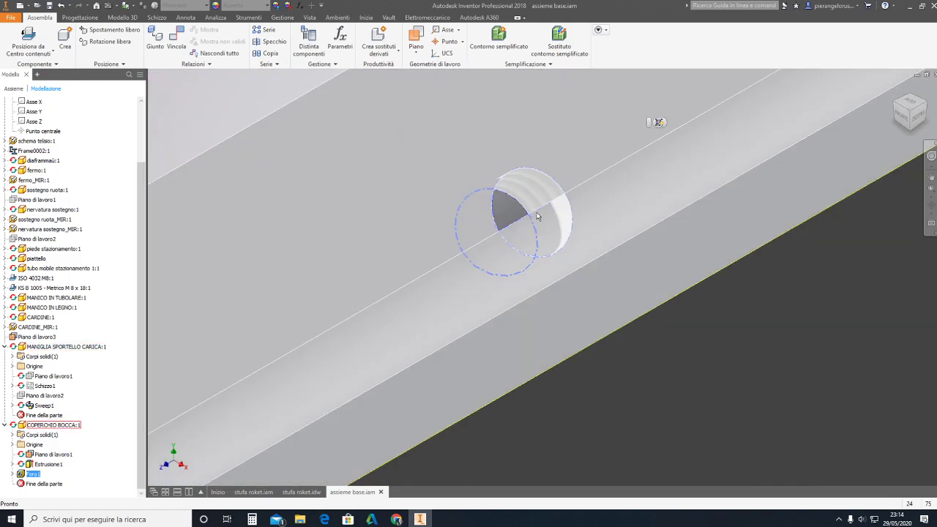
- Clear the selection and open MANIGLIA SPORTELLO CARICA for in-place editing
left_click(537, 212)
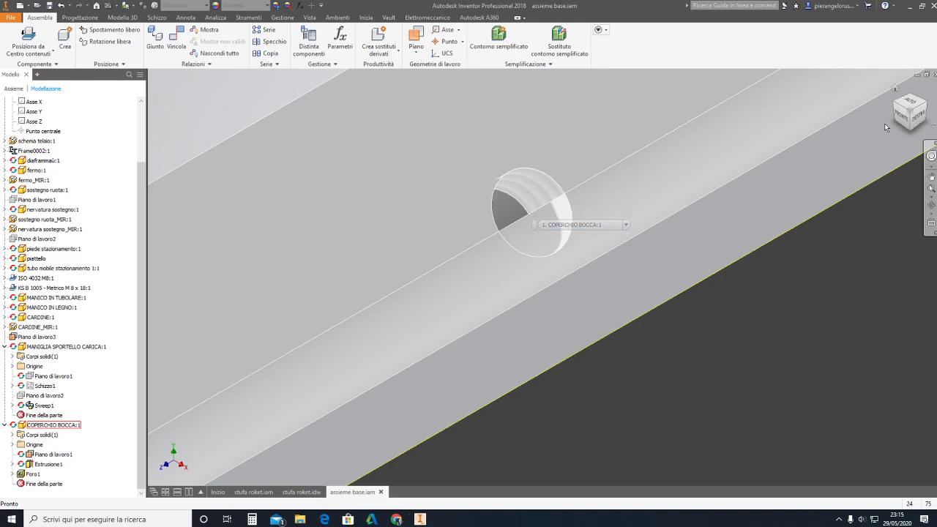
key("F2")
left_click(897, 105)
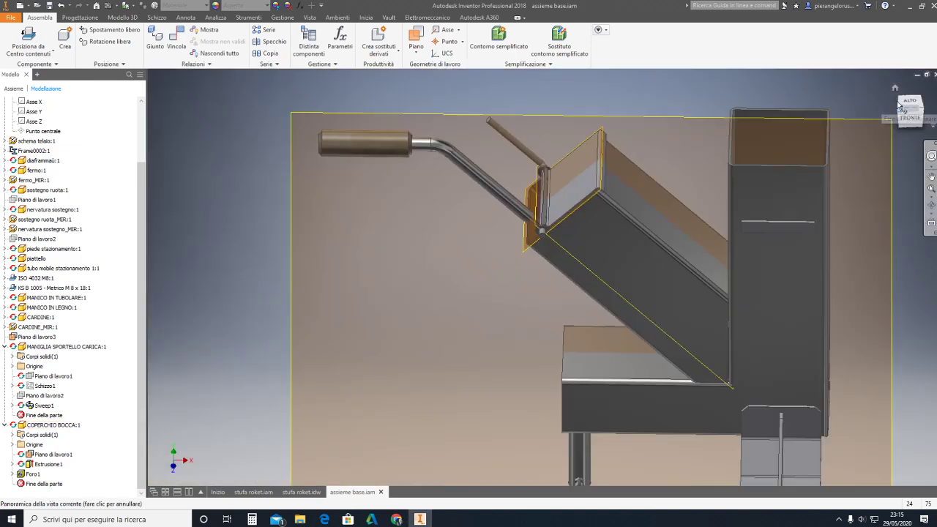
scroll(561, 238, "up", 3)
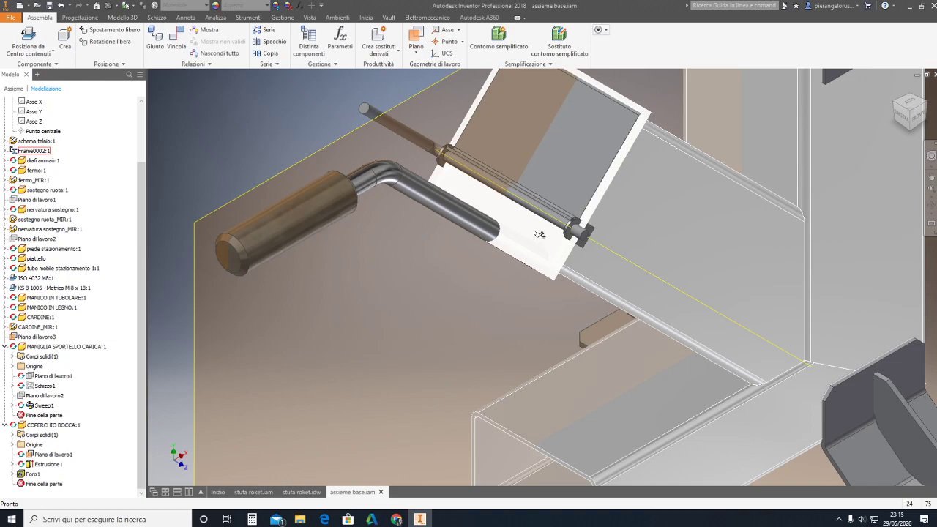
scroll(539, 233, "up", 3)
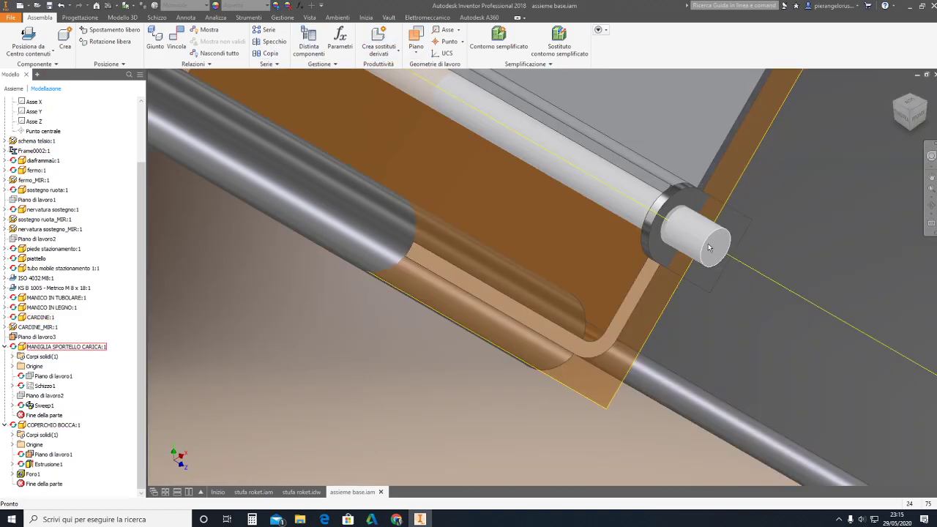
double_click(708, 248)
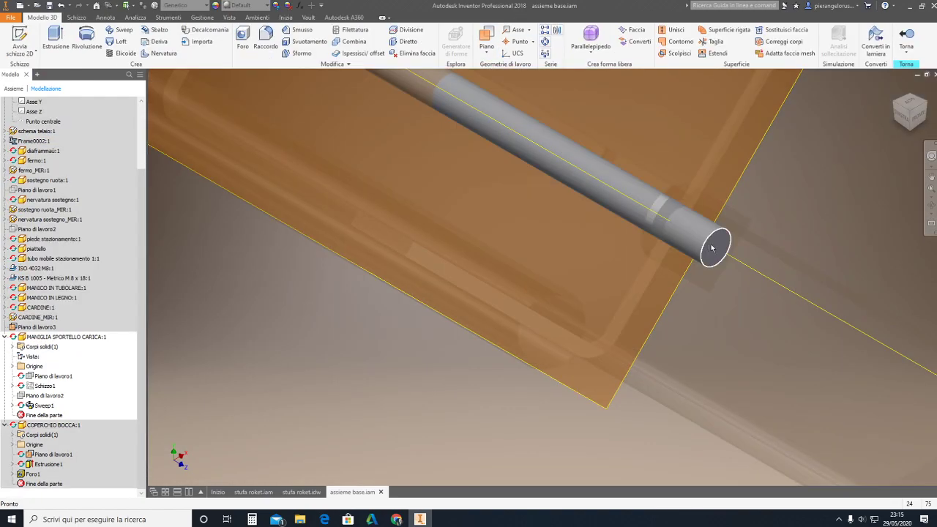
- Inspect the handle from the left and look straight at its Piano di lavoro1
scroll(712, 248, "up", 5)
left_click(908, 124)
mouse_move(909, 110)
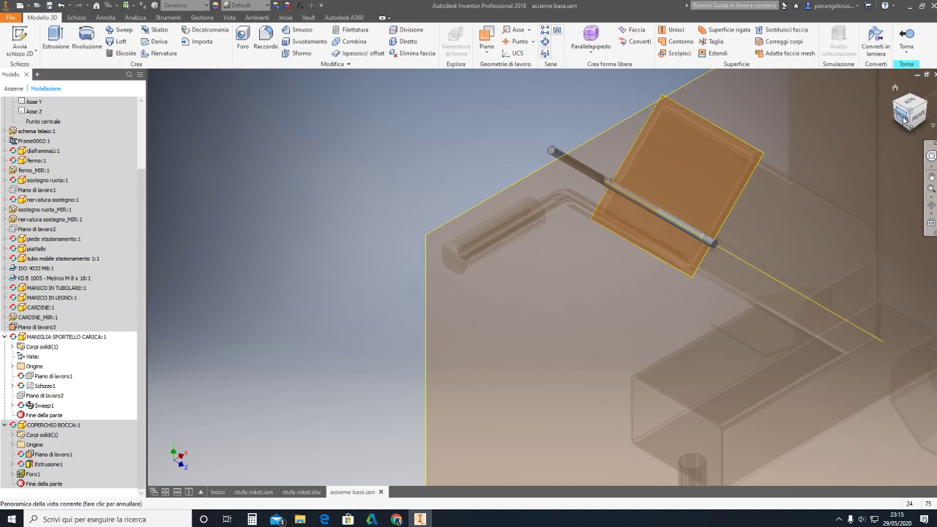
scroll(578, 216, "down", 5)
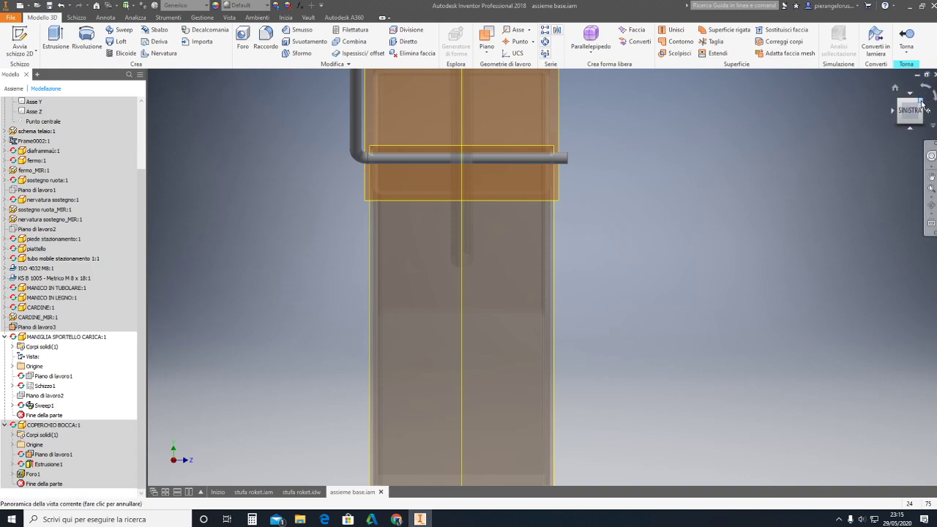
left_click(922, 103)
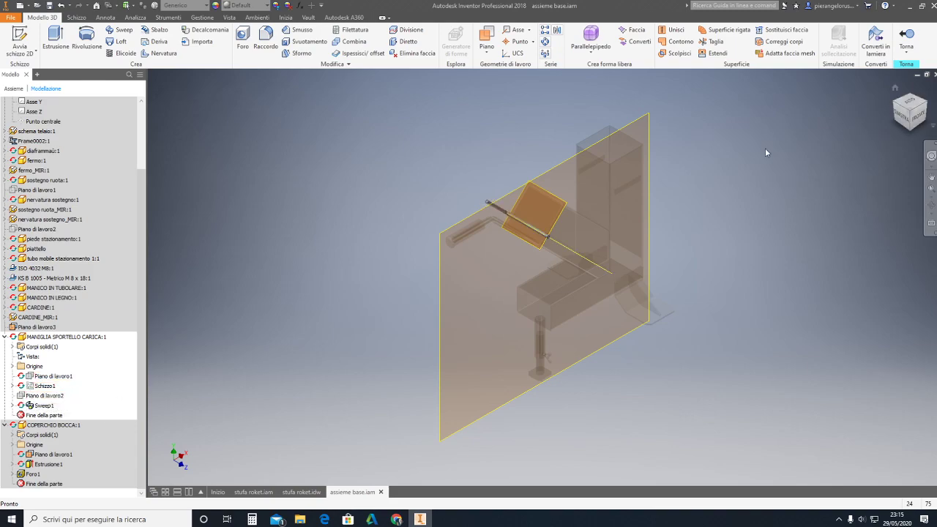
left_click(52, 376)
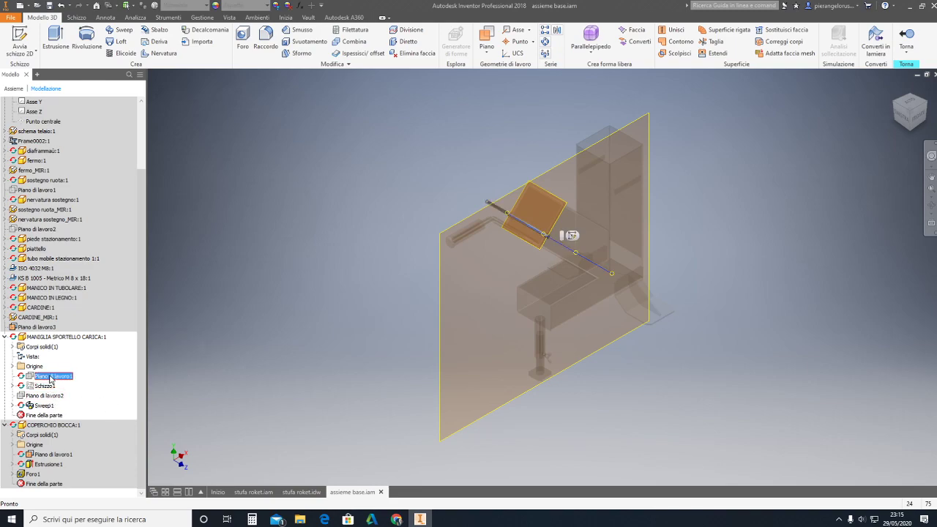
mouse_move(909, 112)
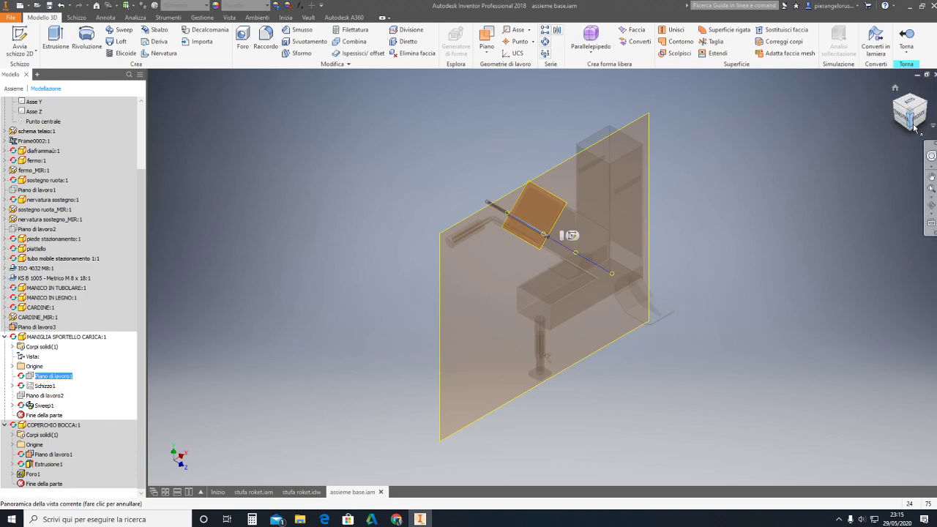
key("Page_Up")
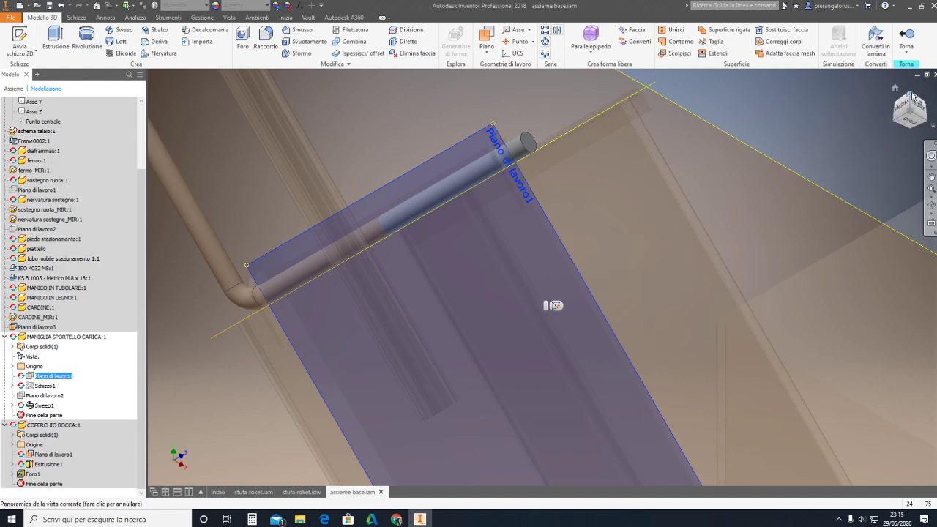
key("F6")
- Check the handle from front and isometric views, clear the selection, and start a new work plane
scroll(556, 234, "up", 5)
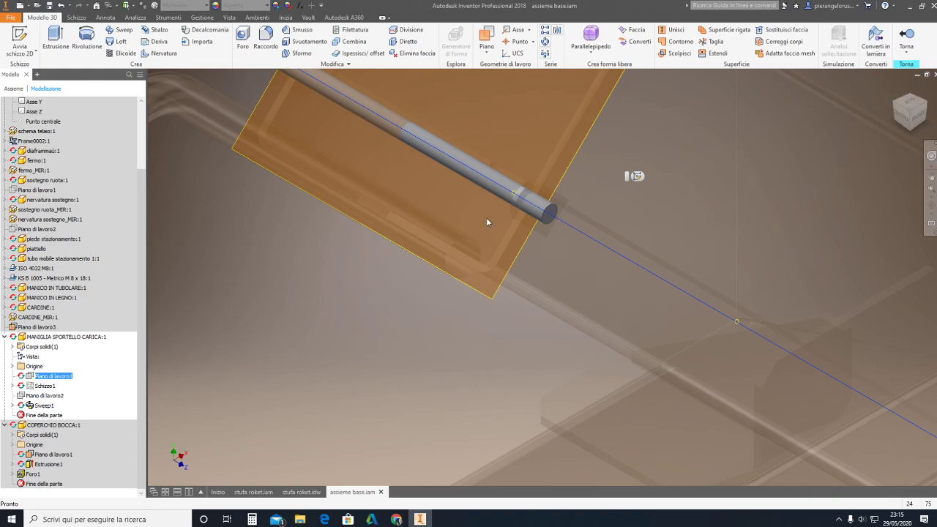
left_click(903, 117)
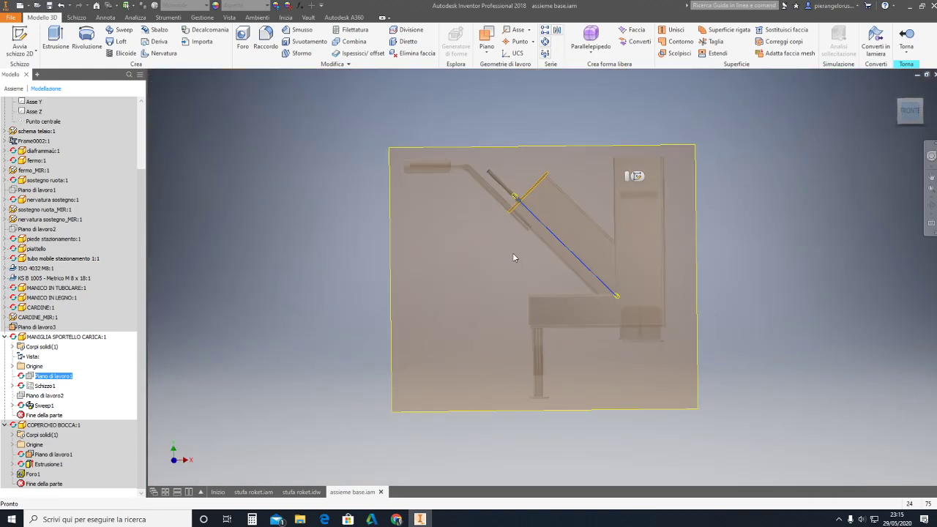
scroll(521, 196, "up", 5)
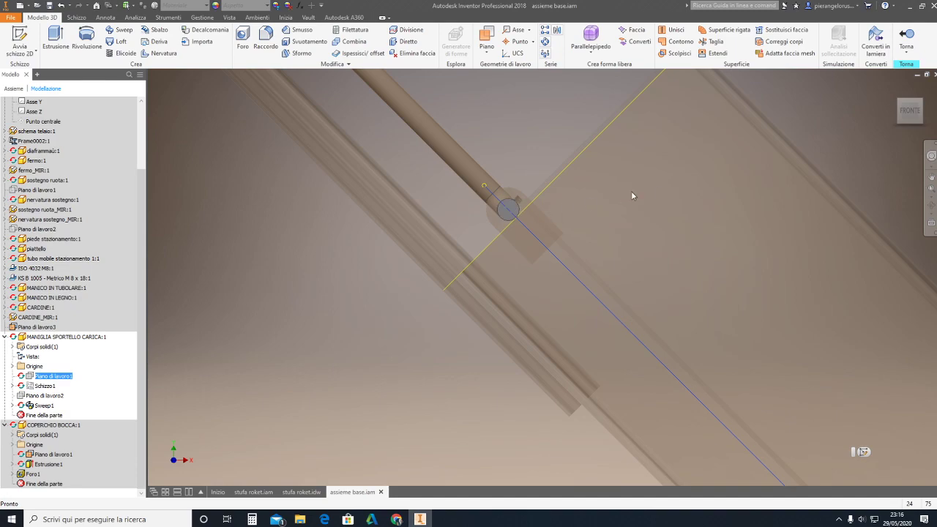
mouse_move(909, 111)
left_click(901, 104)
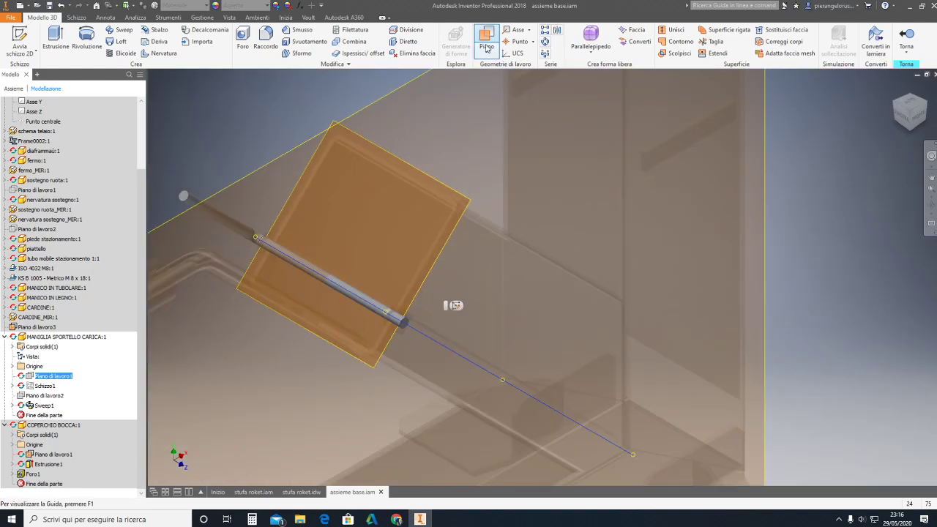
left_click(425, 95)
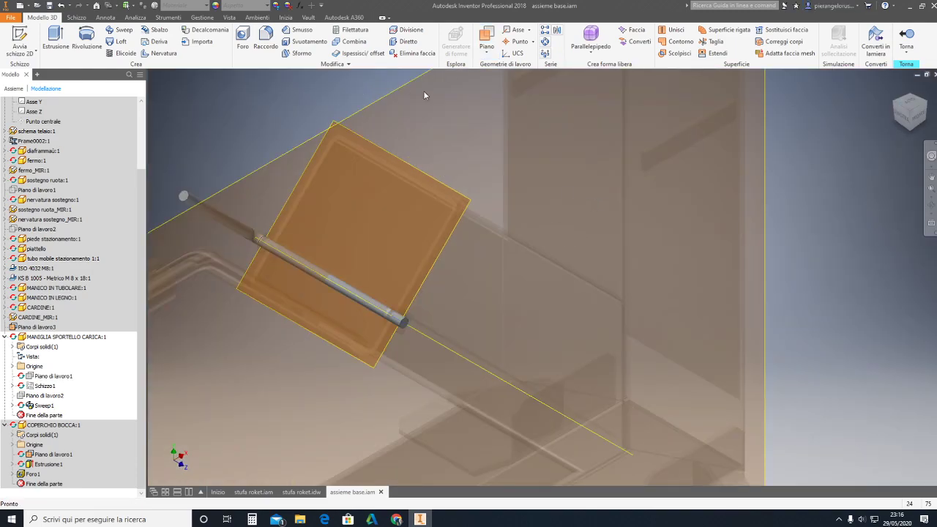
left_click(486, 42)
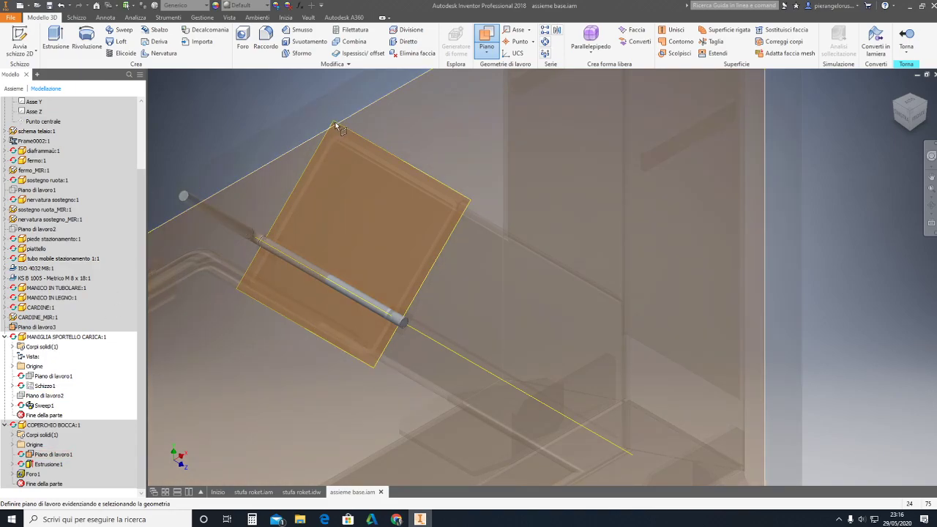
- Create a work plane offset 5 mm from the door plate face
left_click_drag(335, 125, 323, 124)
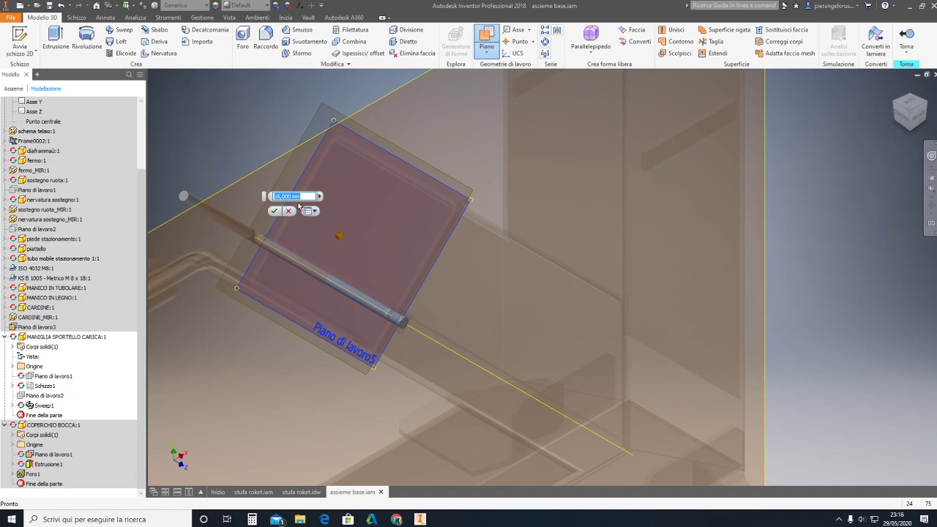
type("5")
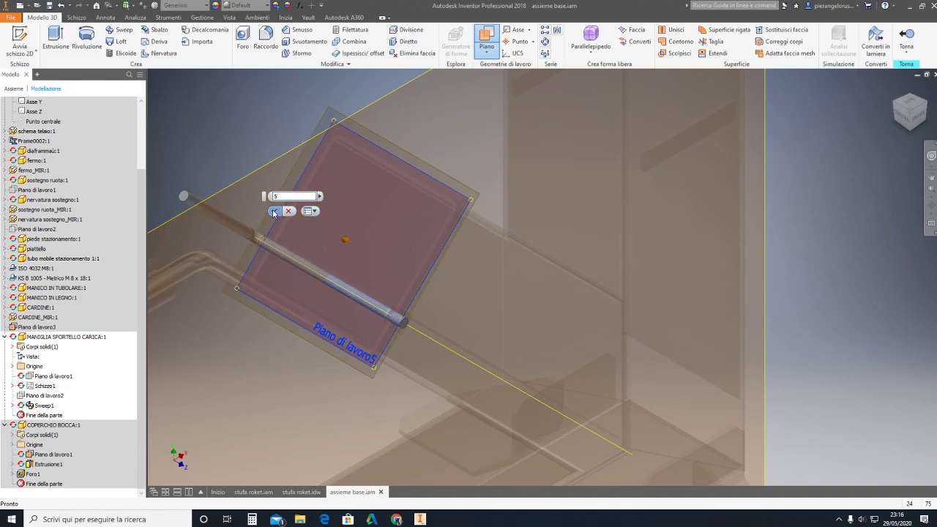
left_click(274, 211)
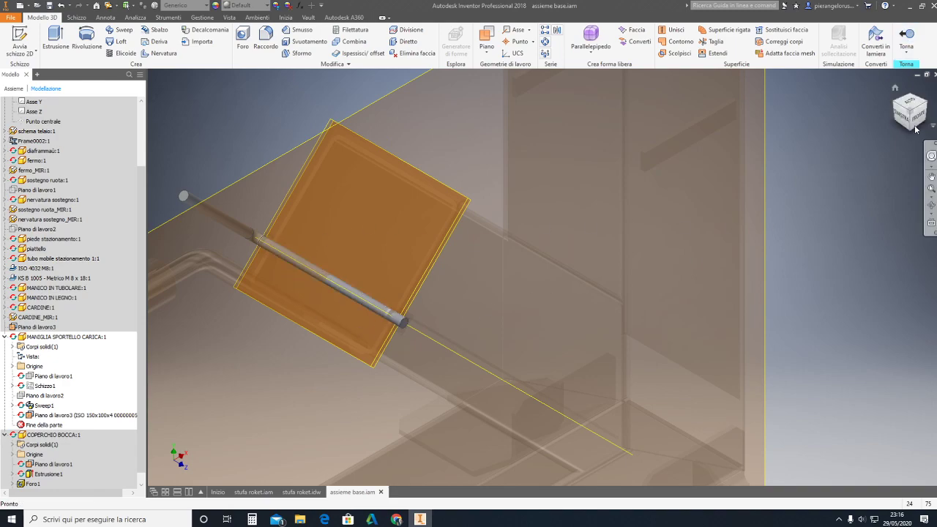
scroll(362, 299, "up", 3)
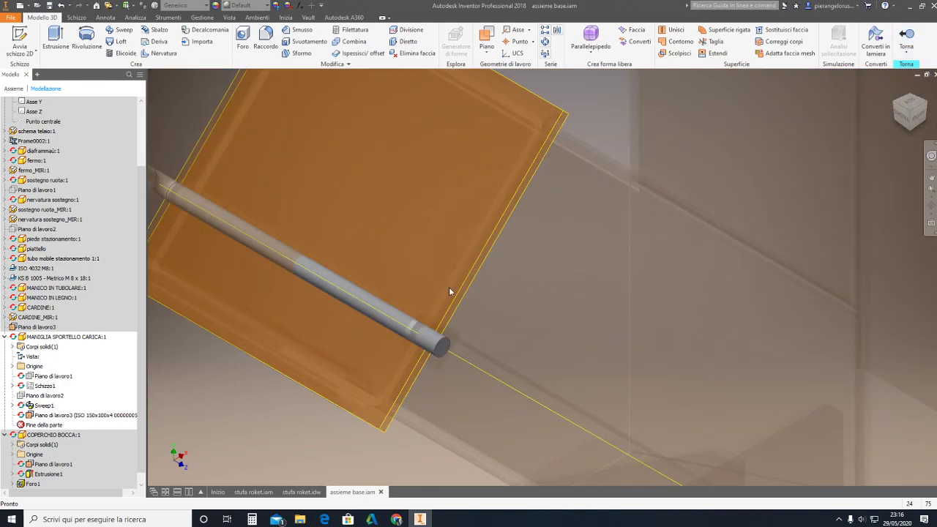
- Start a sketch on Piano di lavoro3, then undo both the sketch and that work plane
left_click(20, 53)
left_click(30, 71)
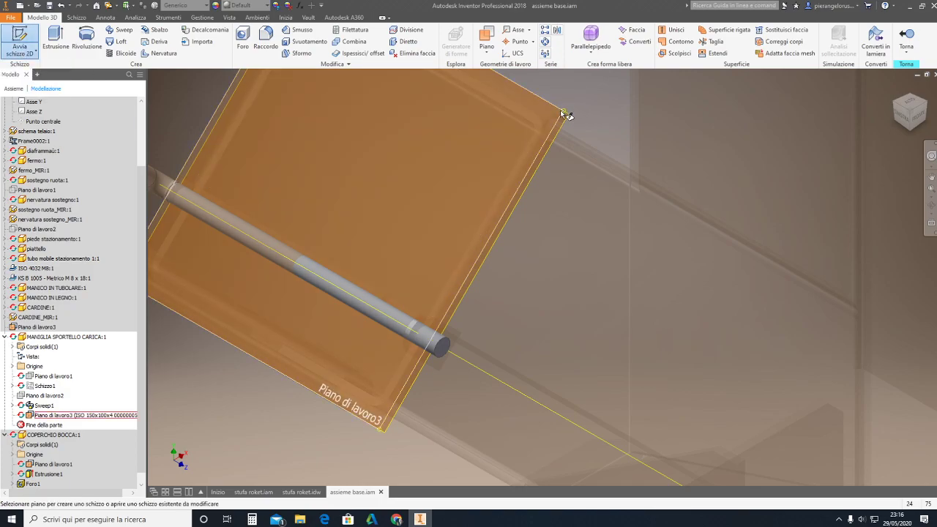
left_click(563, 114)
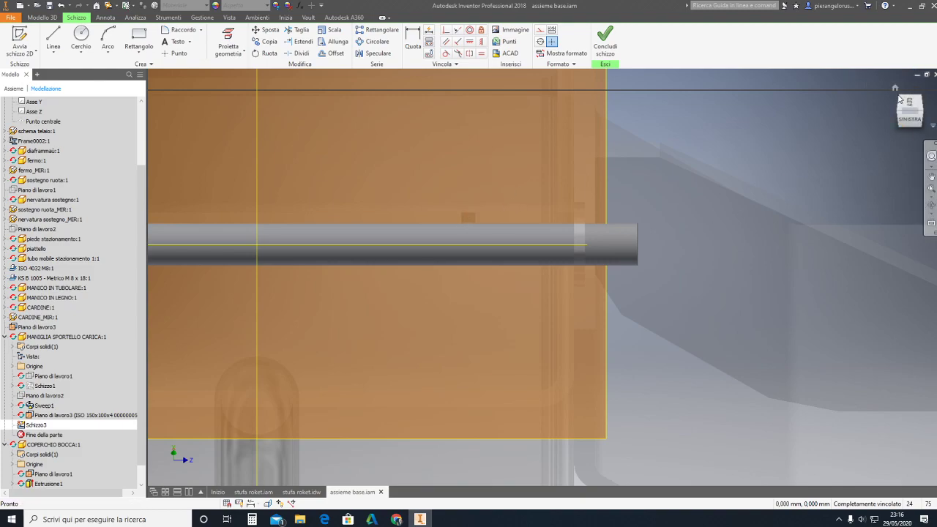
left_click(896, 87)
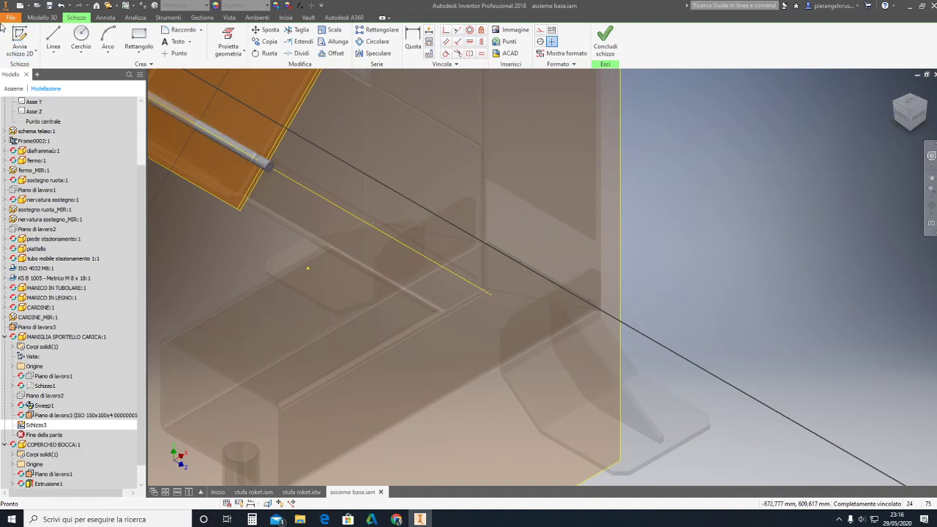
left_click(62, 6)
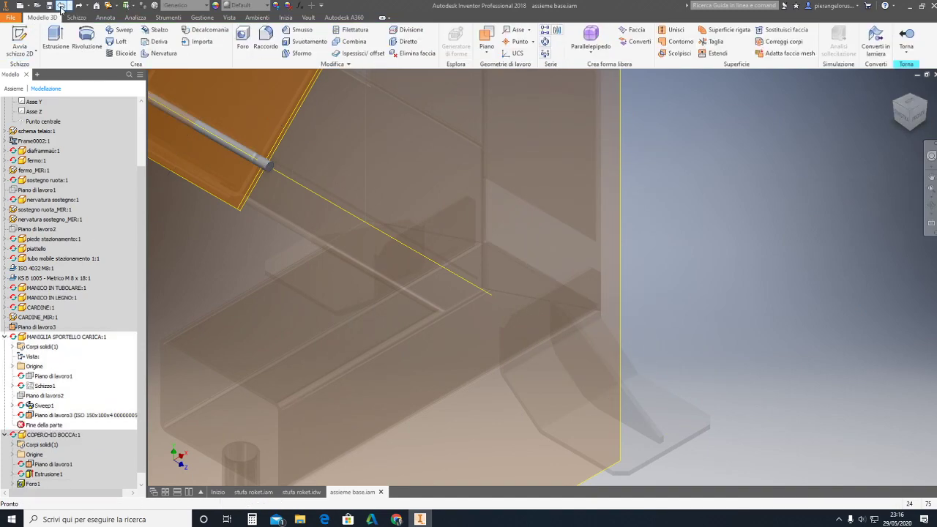
left_click(62, 6)
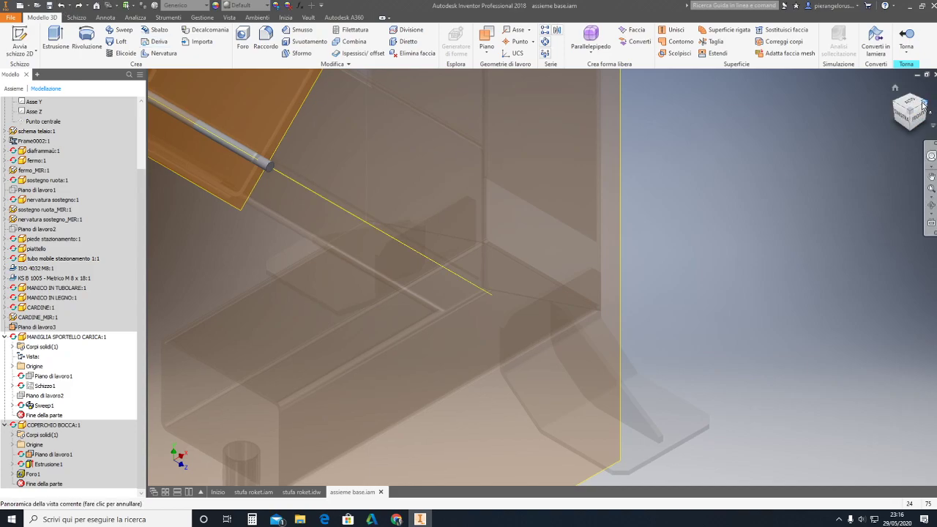
- Start a new 2D sketch on the rod's Piano di lavoro1
scroll(477, 174, "down", 5)
scroll(477, 175, "up", 3)
scroll(514, 194, "up", 3)
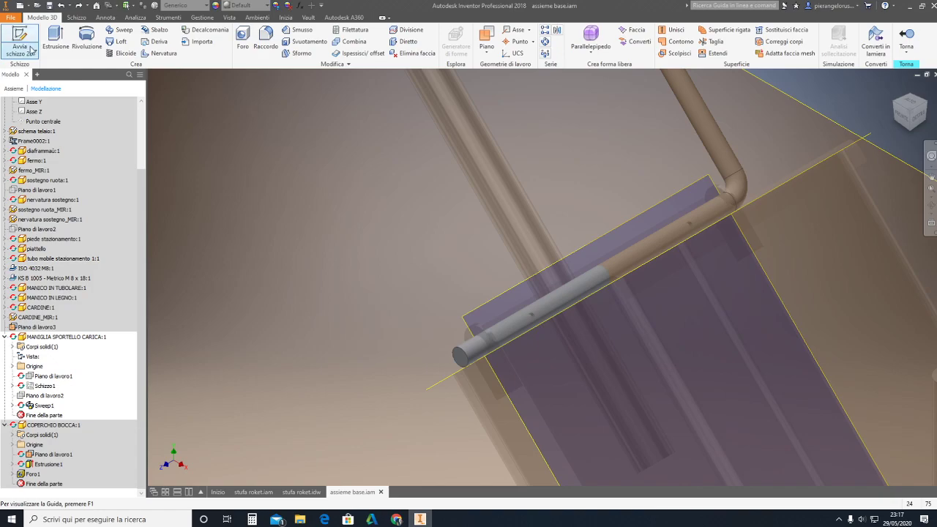
left_click(30, 54)
left_click(36, 68)
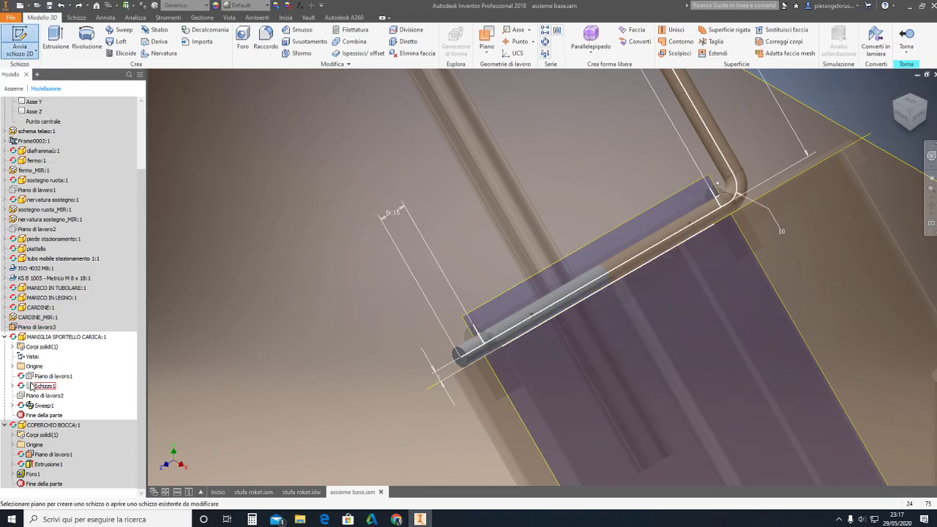
left_click(34, 376)
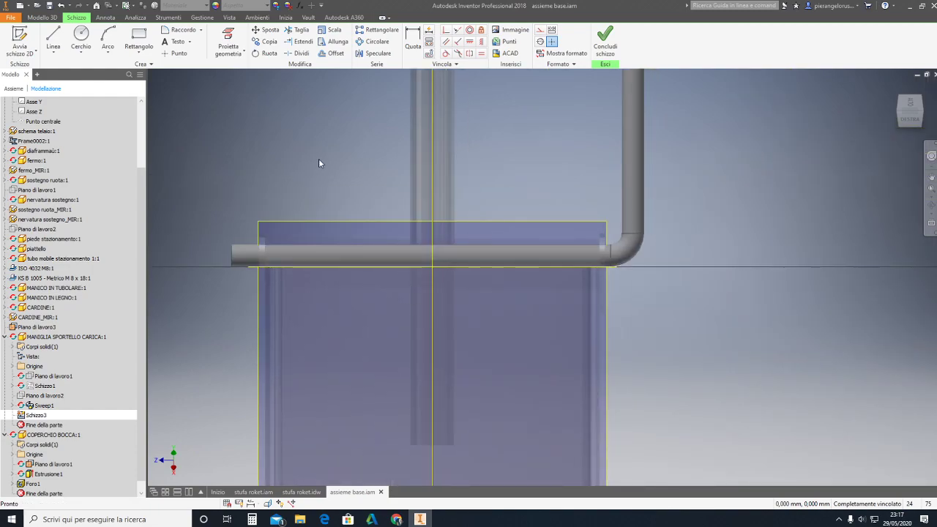
- Project the rod's lower edge into the new Schizzo3 sketch
left_click(228, 51)
left_click(253, 68)
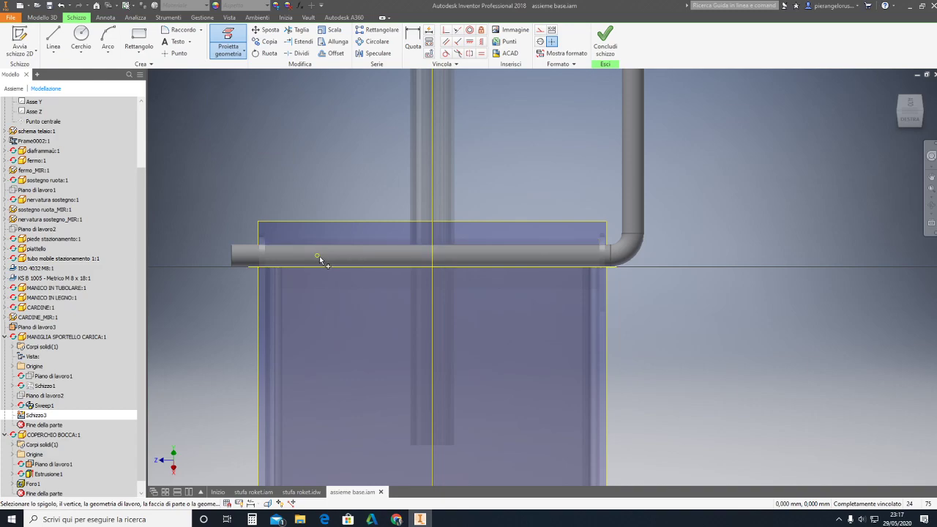
scroll(319, 259, "up", 5)
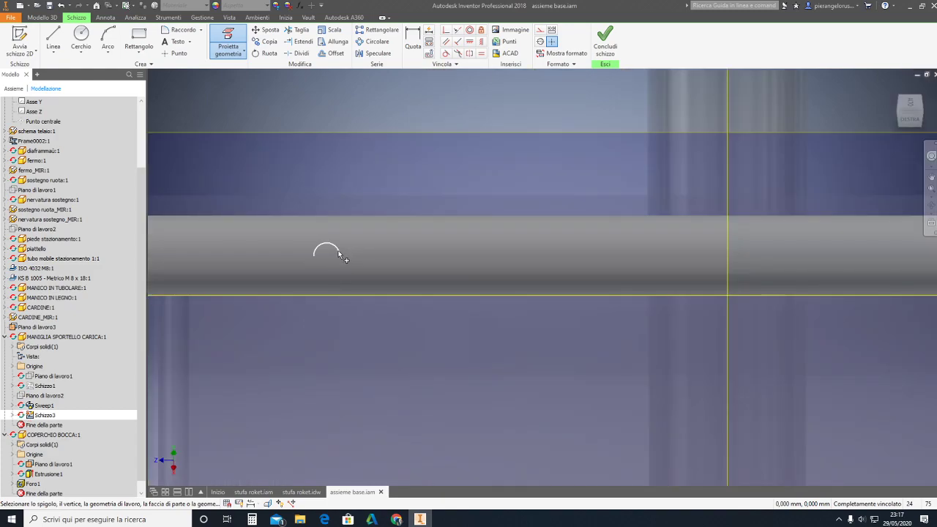
scroll(390, 237, "down", 2)
scroll(409, 238, "down", 2)
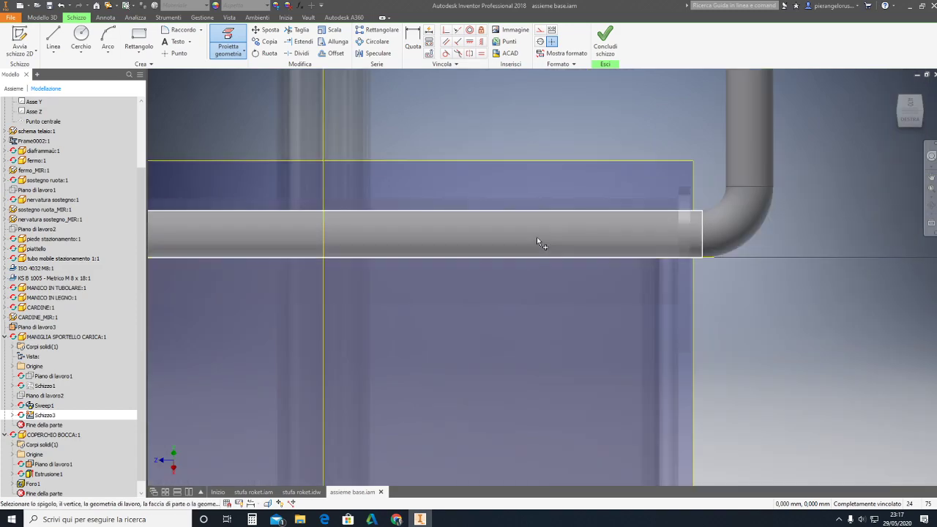
left_click(566, 232)
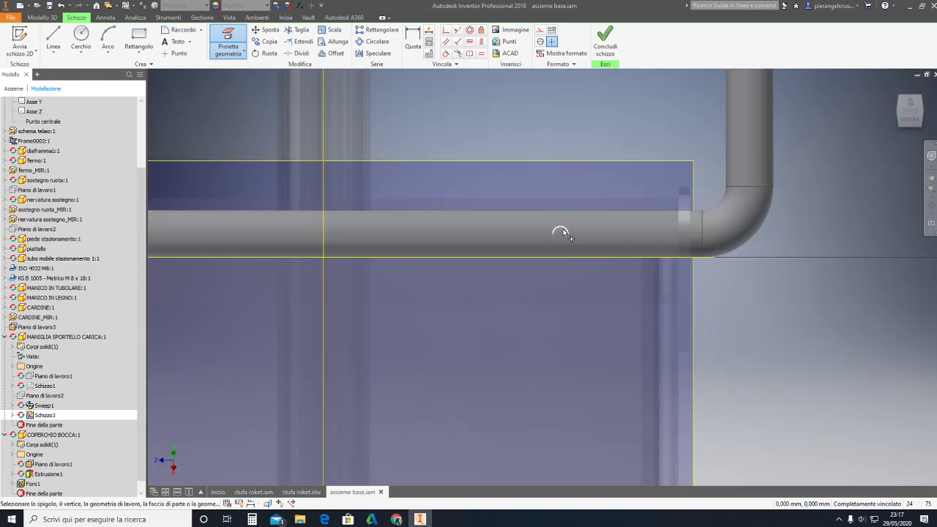
scroll(571, 228, "down", 2)
scroll(580, 224, "down", 1)
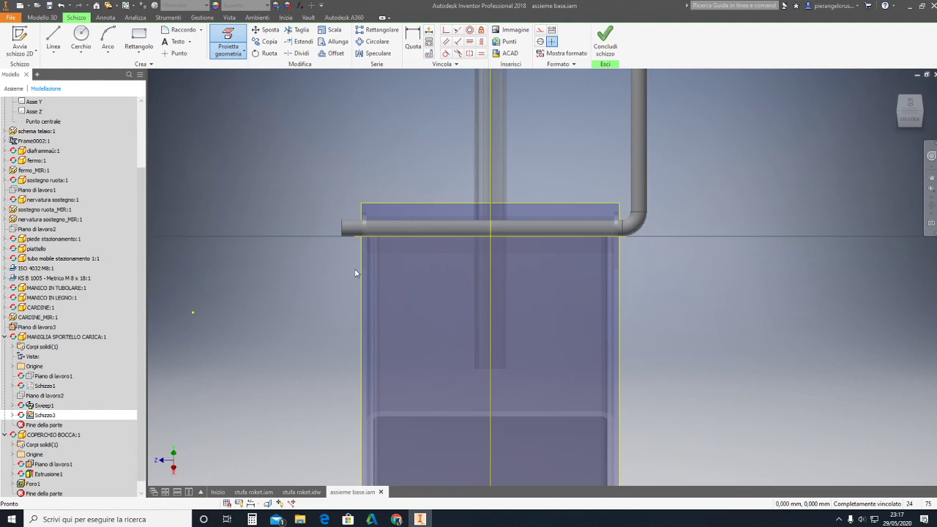
scroll(378, 234, "up", 6)
key("Escape")
scroll(409, 253, "down", 5)
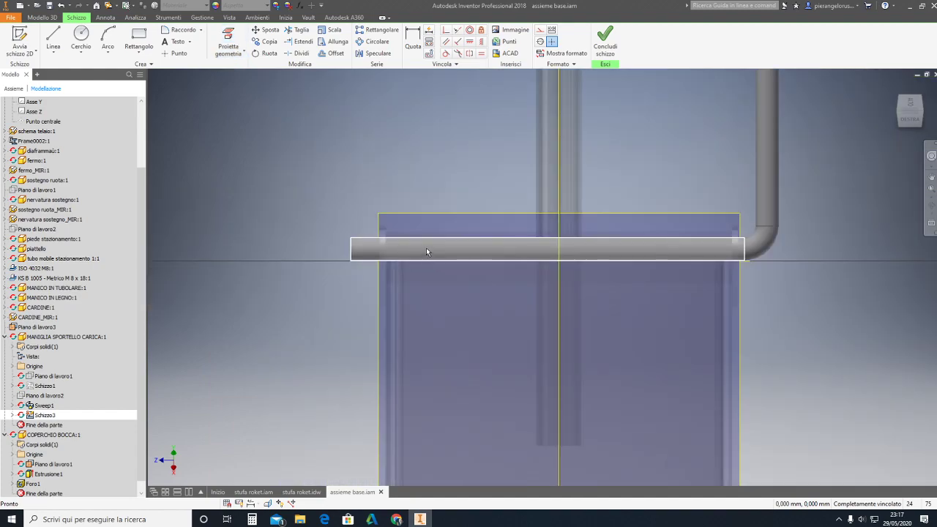
left_click(245, 53)
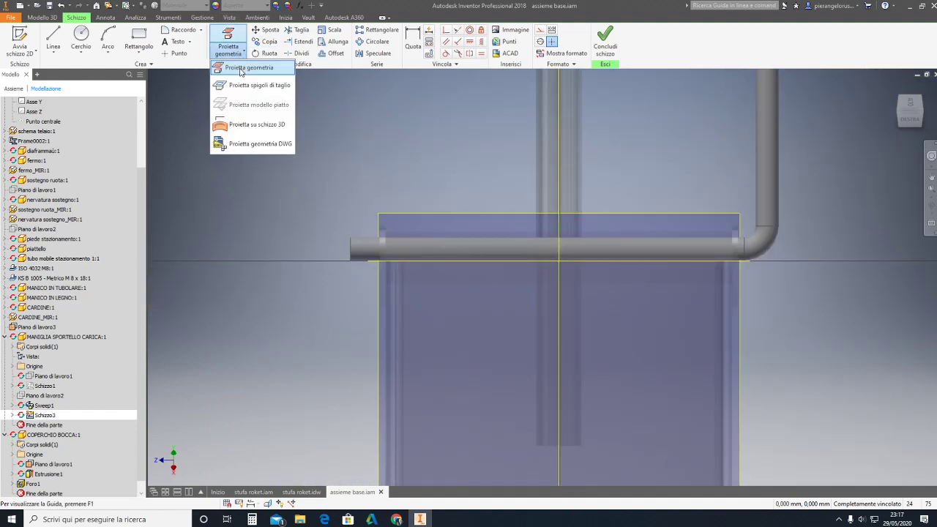
- Project the two hole points on the rod into Schizzo3
left_click(256, 70)
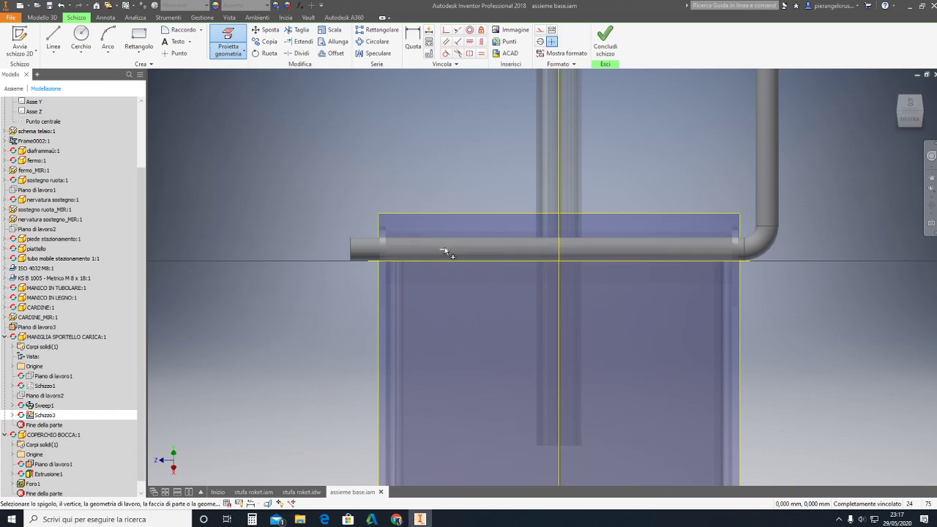
left_click(675, 250)
key("Escape")
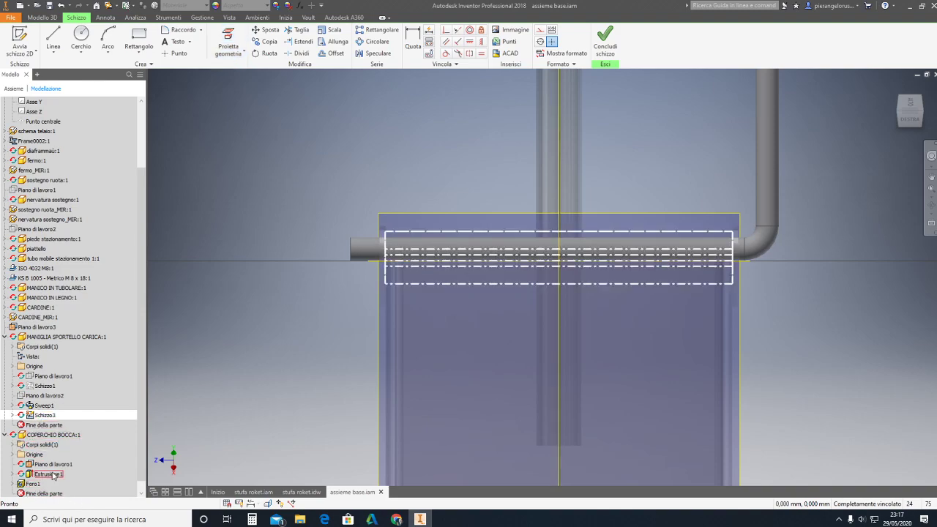
left_click(44, 416)
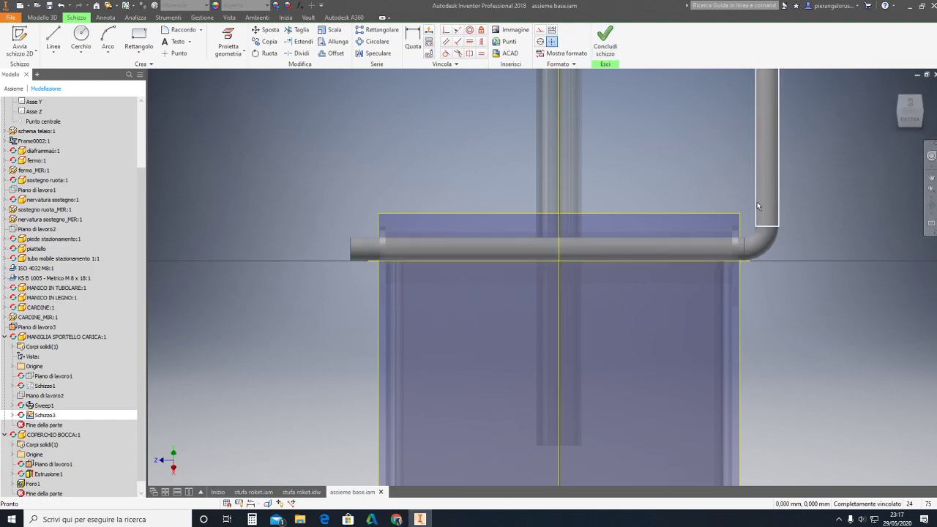
scroll(471, 231, "up", 3)
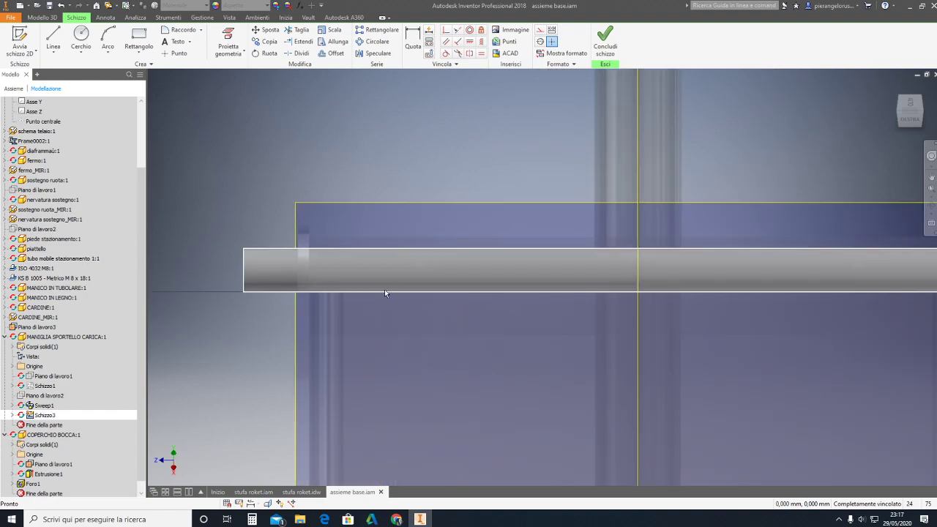
- Cancel a misplaced circle and slice the view to expose the sketch at the rod's bent end
left_click(81, 34)
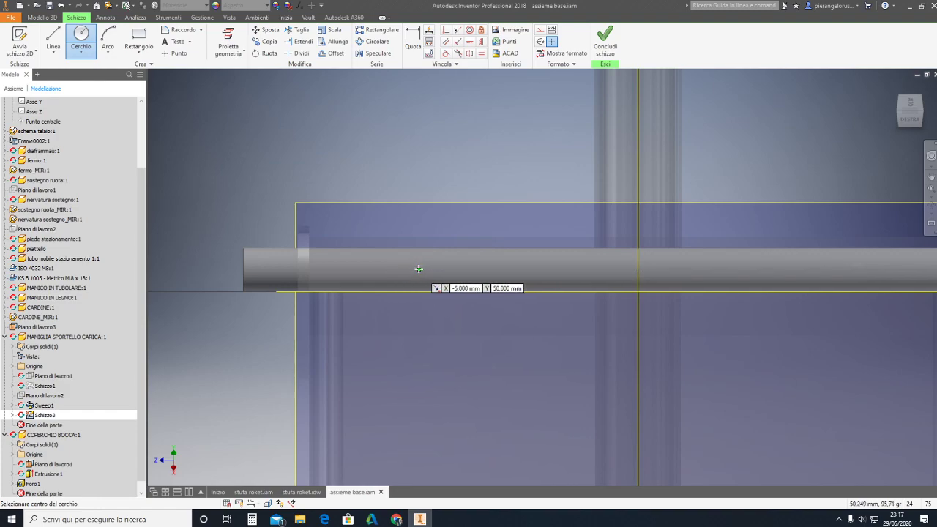
left_click(418, 269)
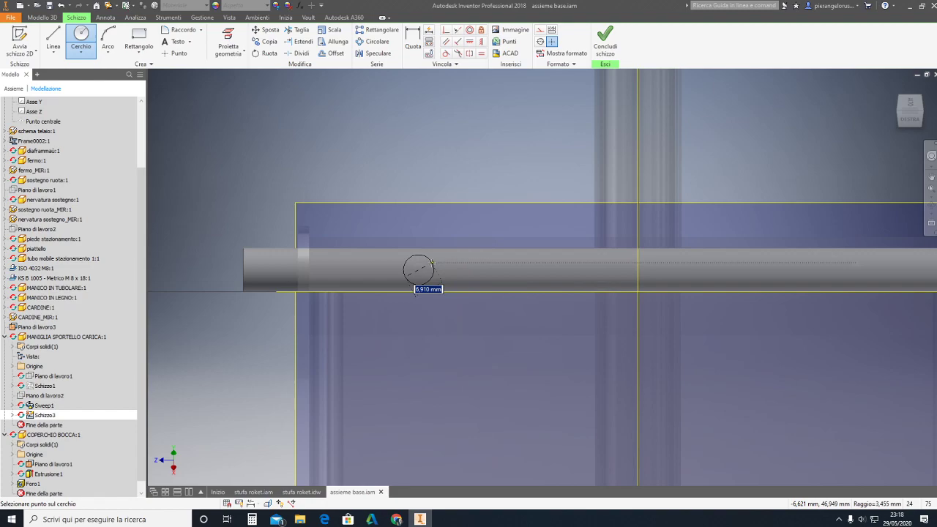
key("Escape")
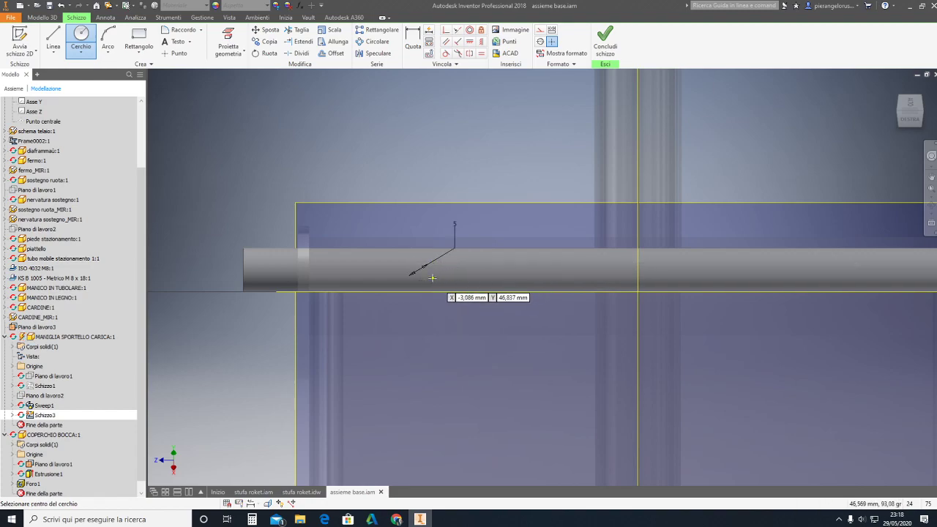
key("Escape")
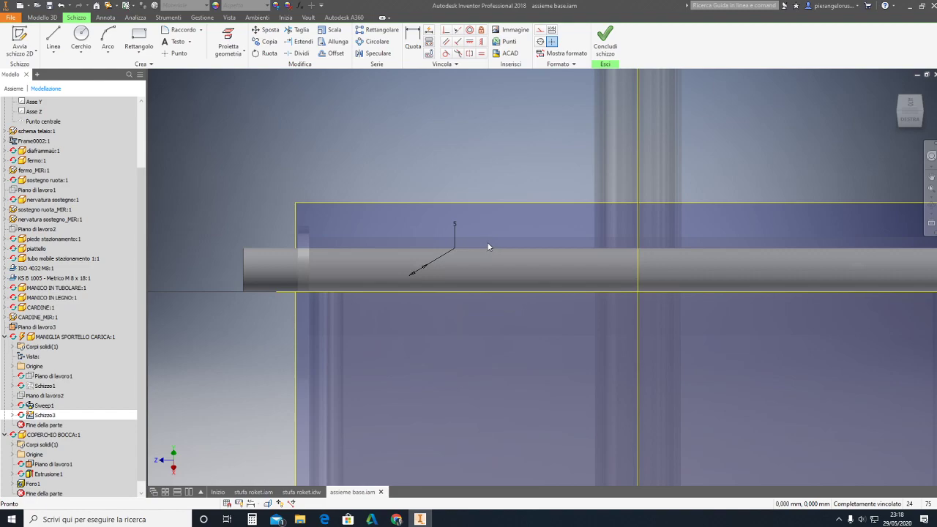
key("F7")
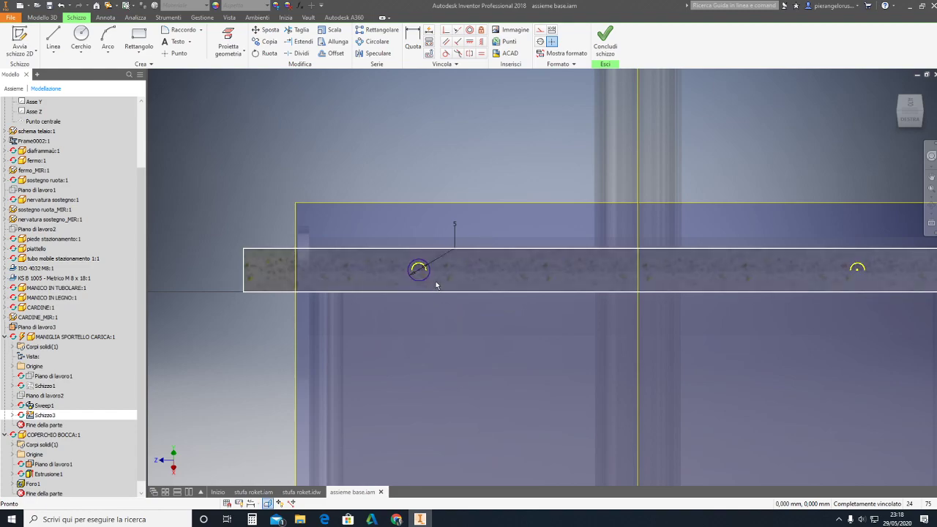
scroll(435, 284, "up", 3)
scroll(448, 275, "down", 2)
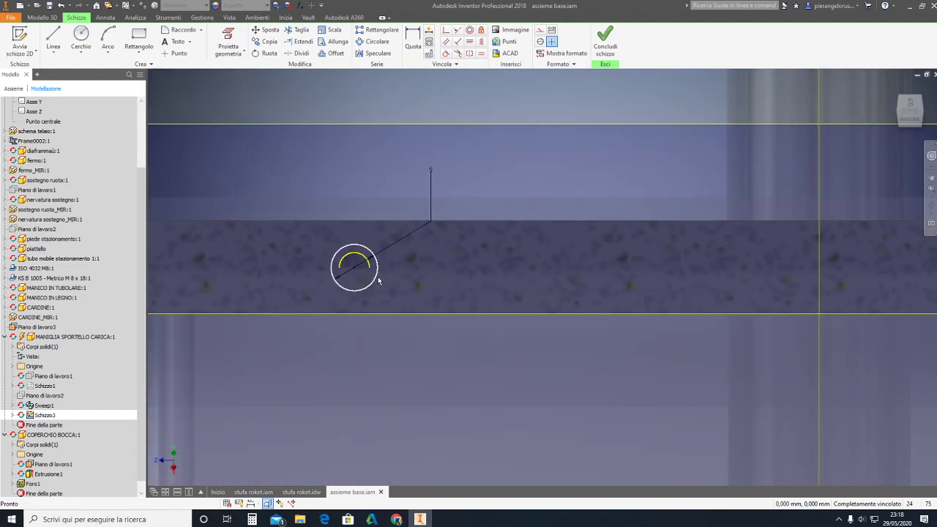
scroll(374, 281, "down", 2)
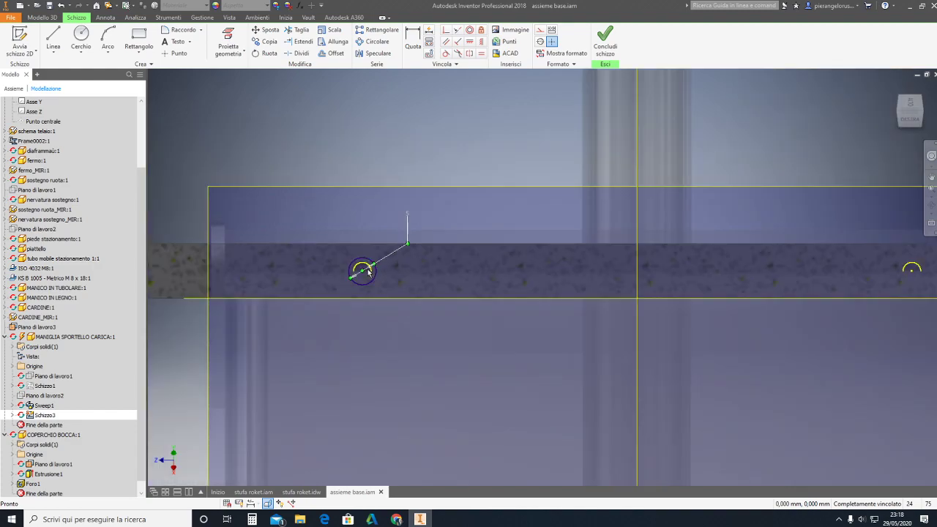
middle_click_drag(371, 272, 317, 258)
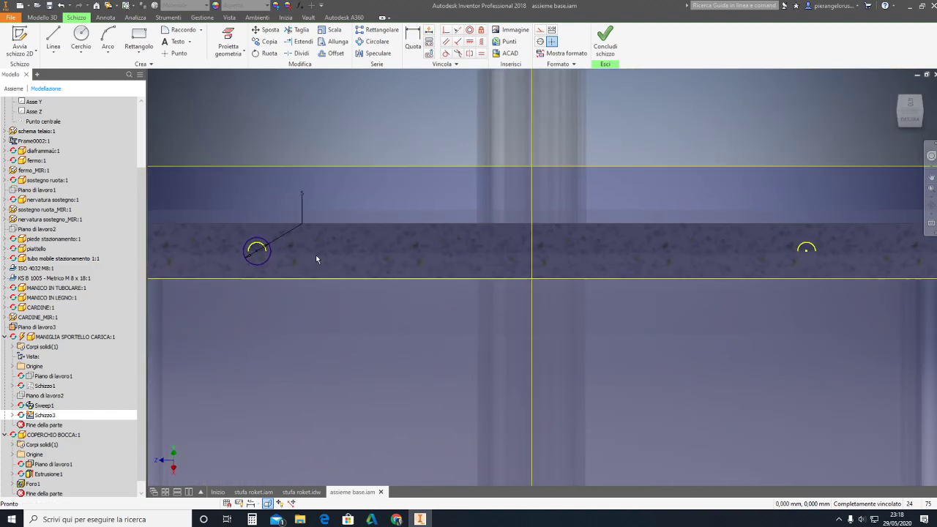
middle_click_drag(439, 259, 388, 259)
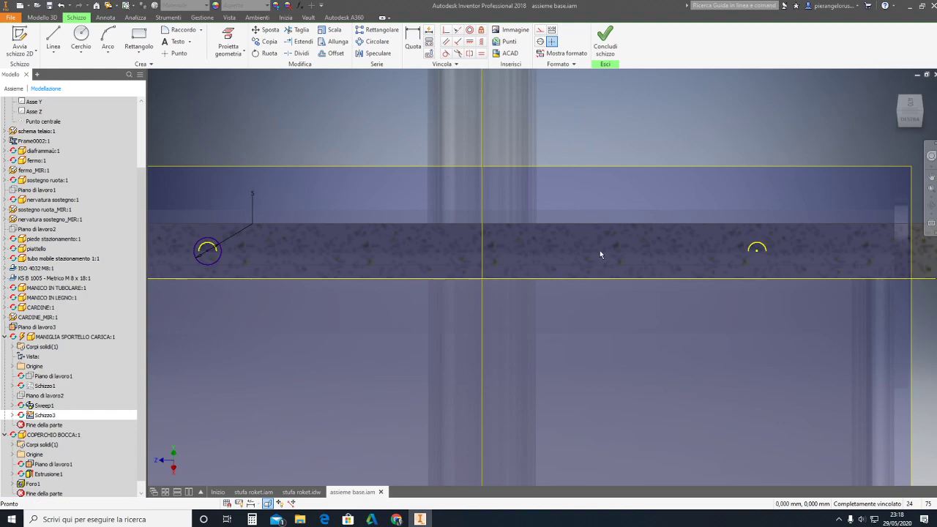
middle_click_drag(600, 250, 530, 243)
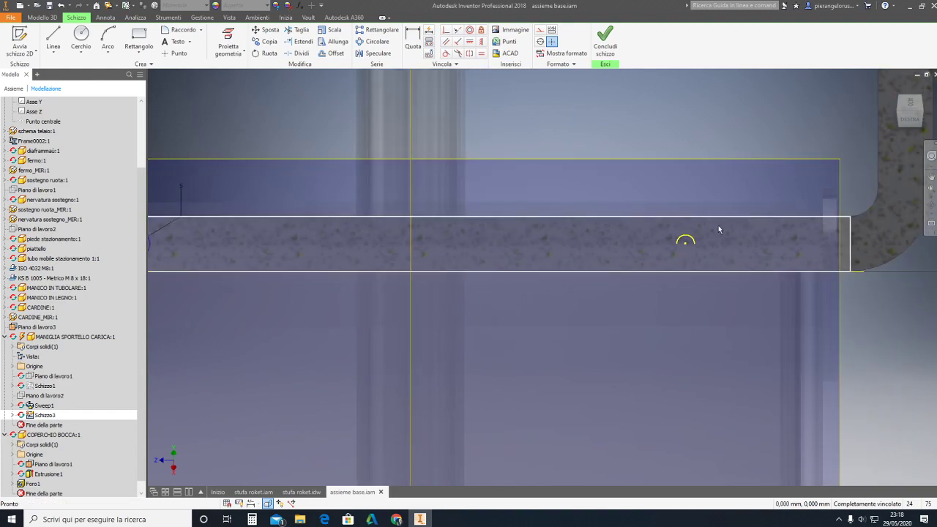
- Draw a small circle centred on the projected point near the bend
left_click(80, 40)
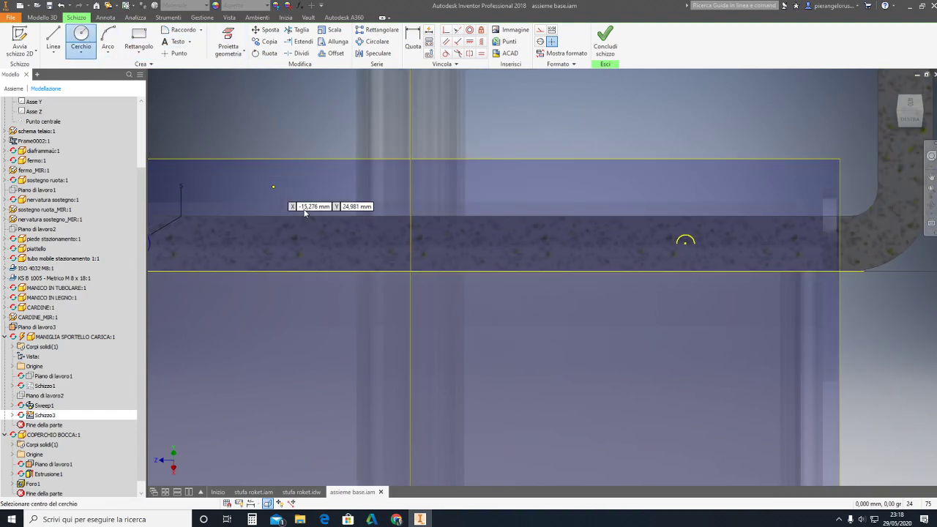
left_click(685, 242)
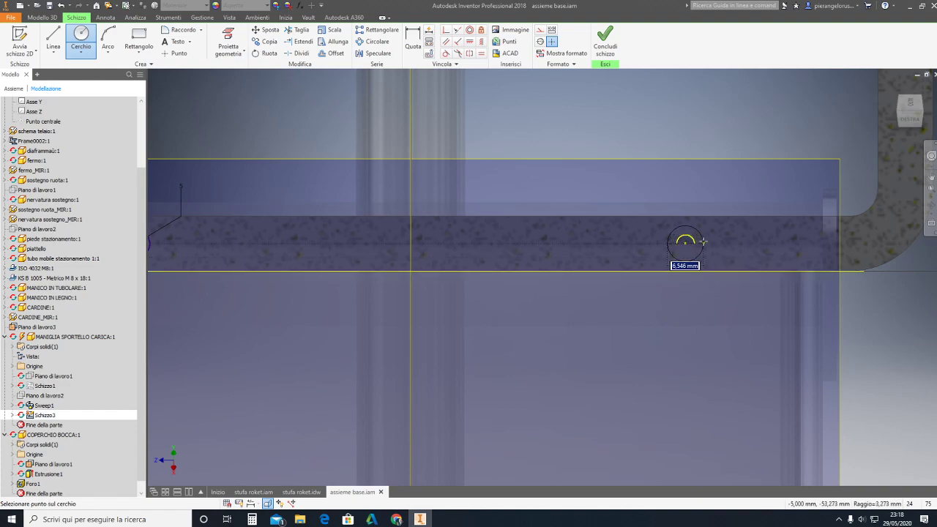
left_click(699, 241)
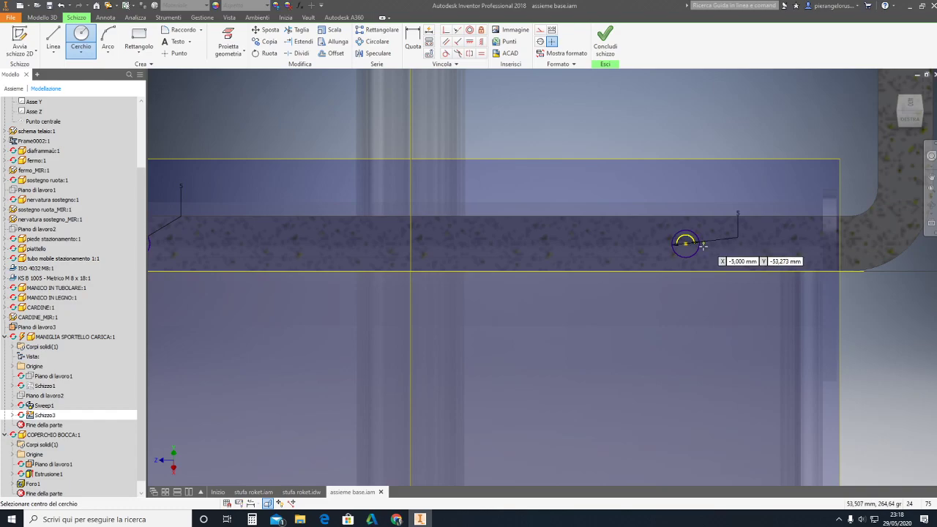
key("Escape")
- Finish Schizzo3 and start an extrusion, rotating the view onto the rod's end
left_click(605, 40)
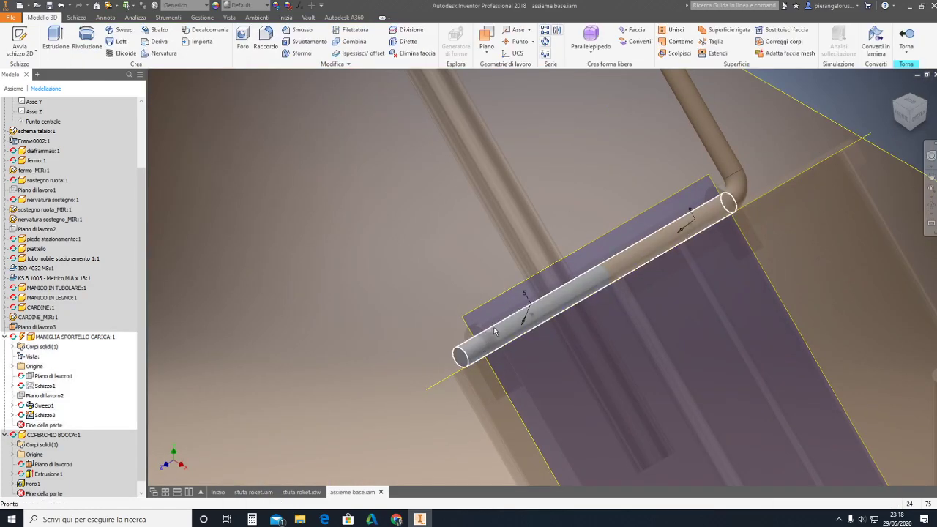
scroll(523, 325, "down", 2)
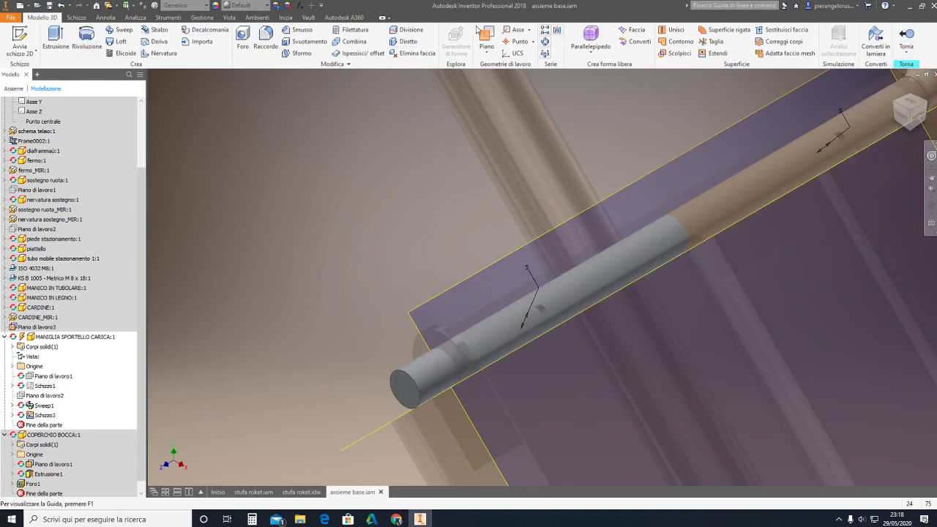
left_click(63, 41)
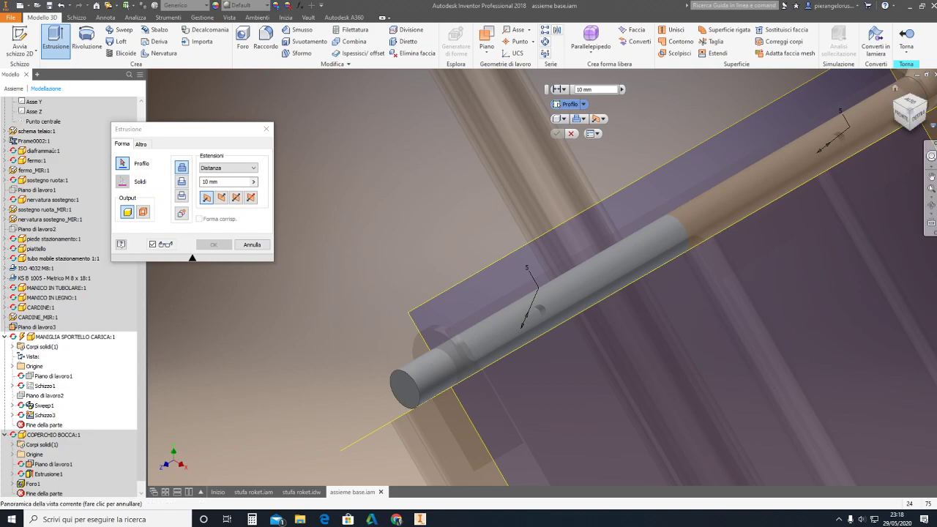
left_click(896, 104)
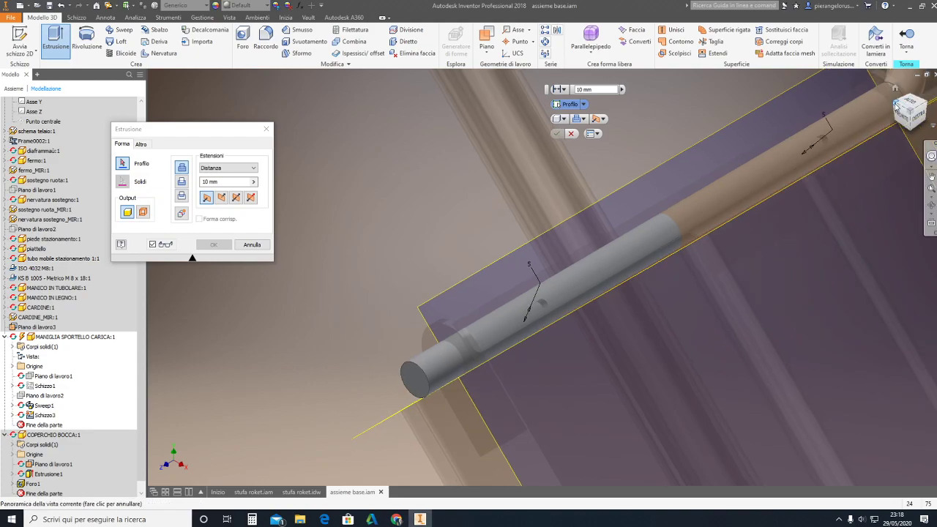
scroll(533, 242, "down", 3)
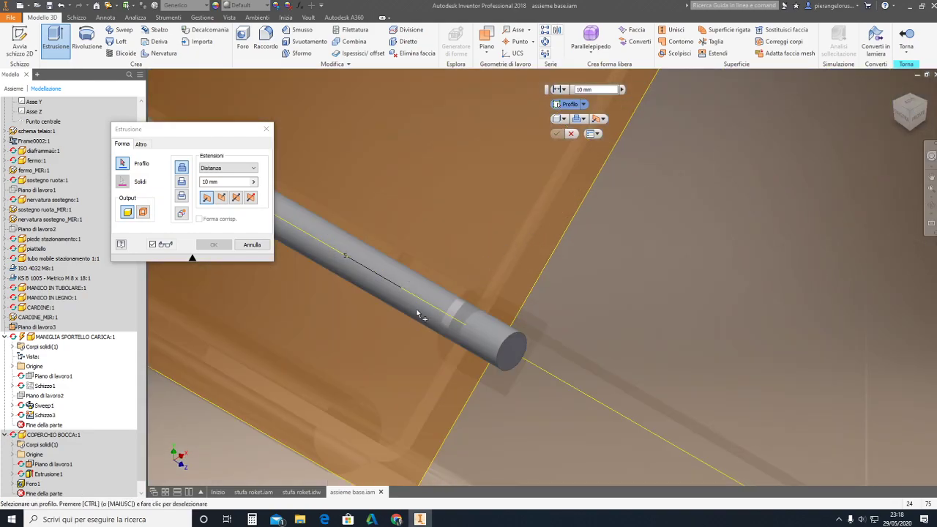
middle_click_drag(417, 315, 680, 281)
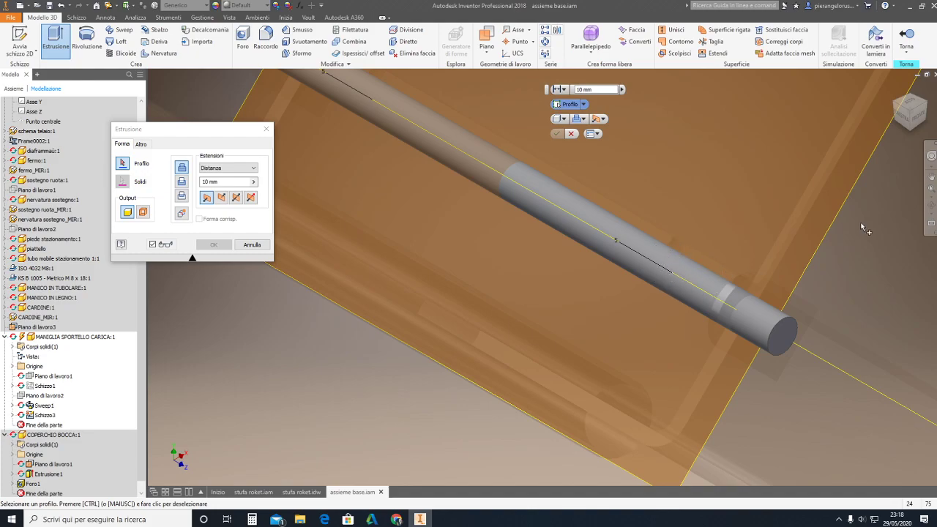
left_click(931, 208)
mouse_move(686, 246)
left_mouse_down()
mouse_move(651, 251)
mouse_move(644, 236)
left_mouse_up()
middle_click_drag(649, 266, 607, 318)
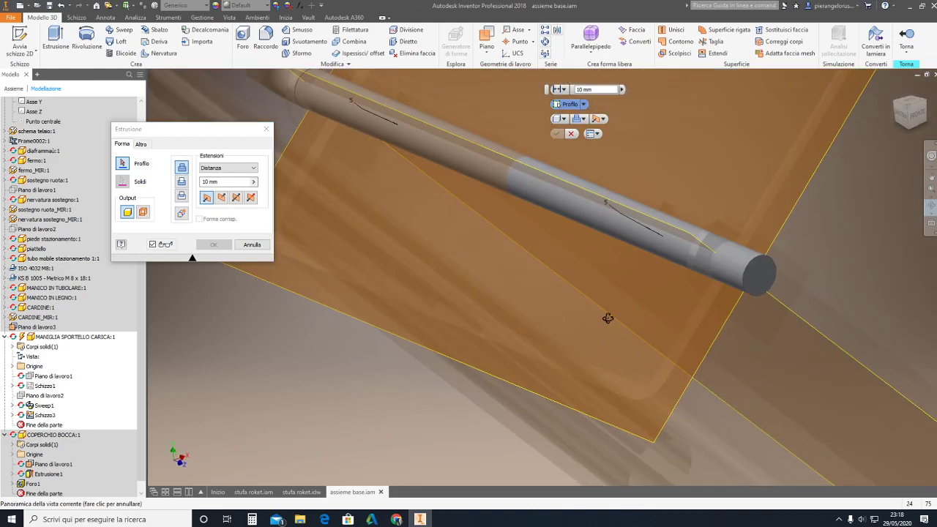
mouse_move(448, 219)
middle_mouse_down("shift")
mouse_move(481, 204)
mouse_move(439, 317)
mouse_move(481, 251)
middle_mouse_up("shift")
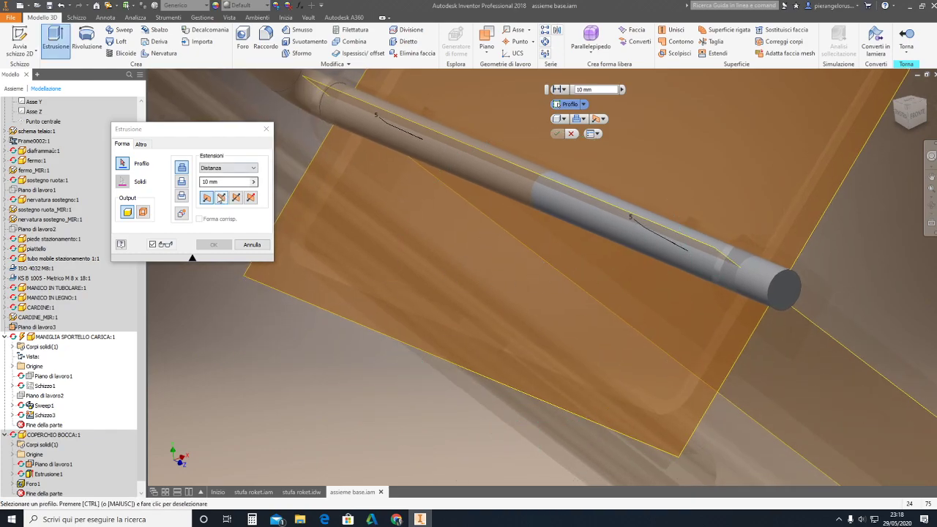
- Cut the hole circles 10 mm through the rod with flipped direction, creating Estrusione1
left_click(185, 181)
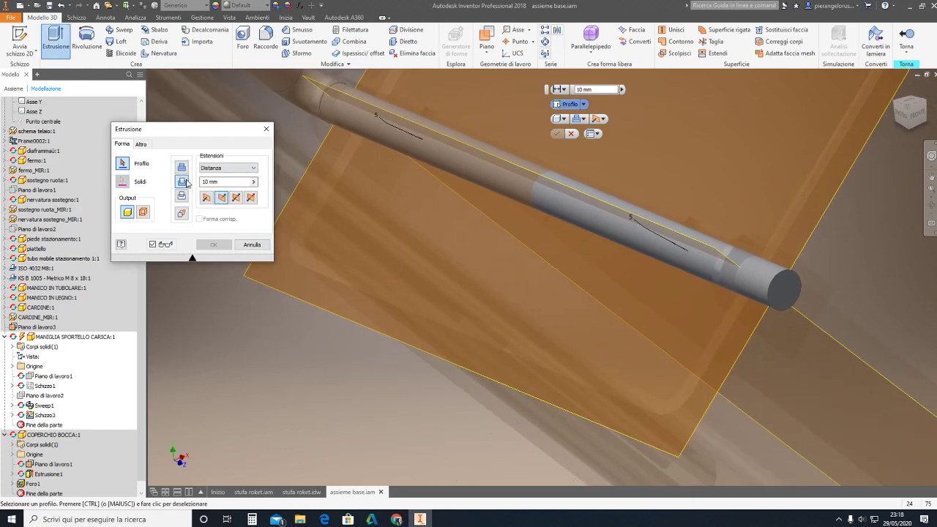
left_click(416, 136)
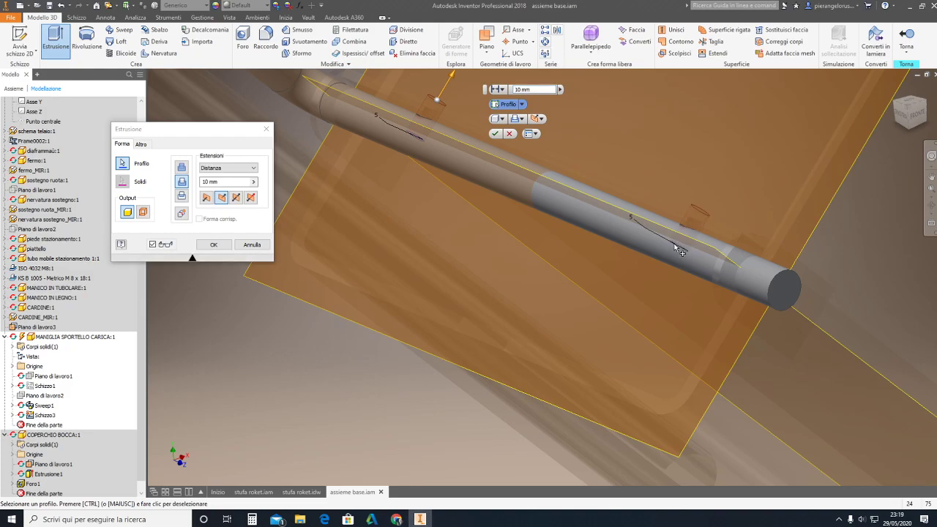
left_click(239, 200)
left_click(224, 182)
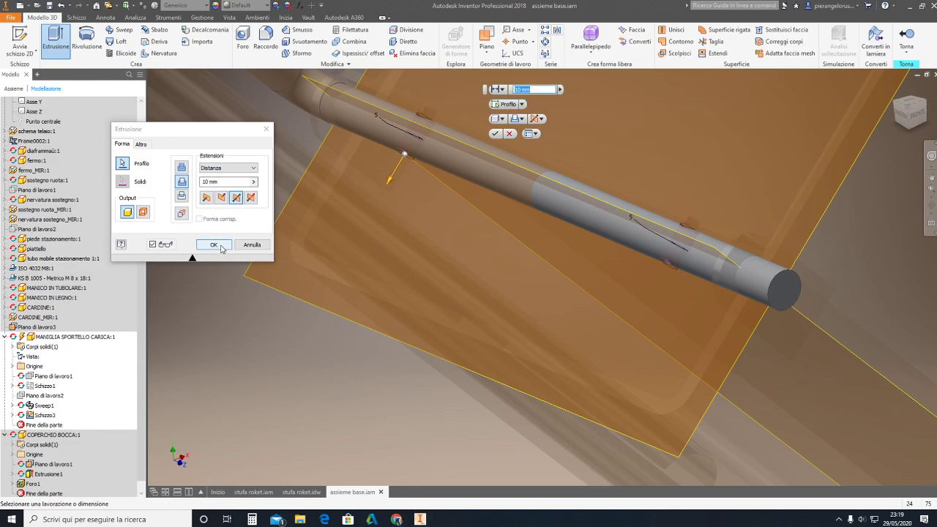
left_click(222, 245)
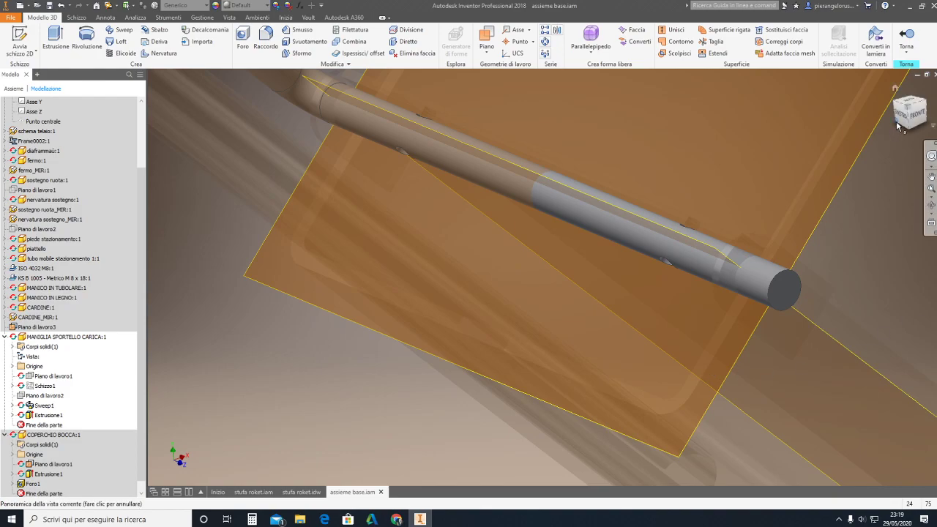
- Return to the assembly and check the rod's new holes from the left view
left_click(909, 37)
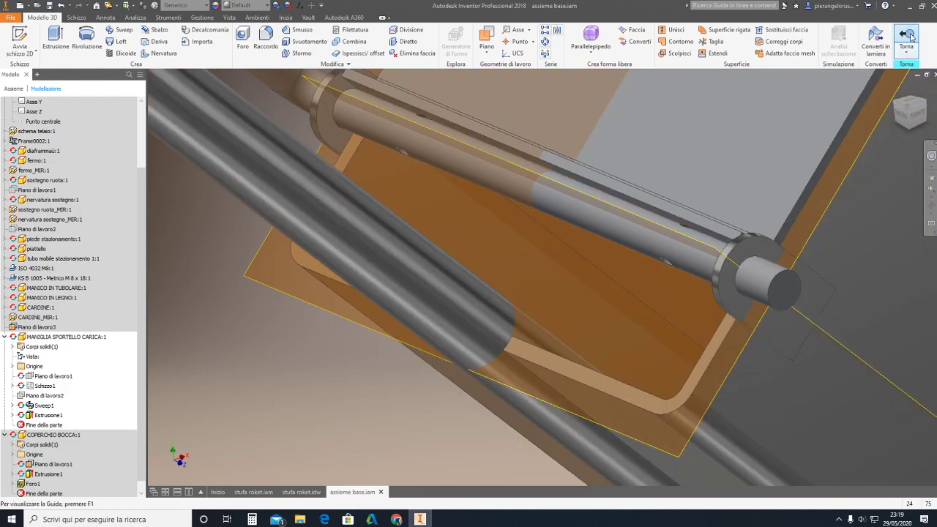
left_click(903, 117)
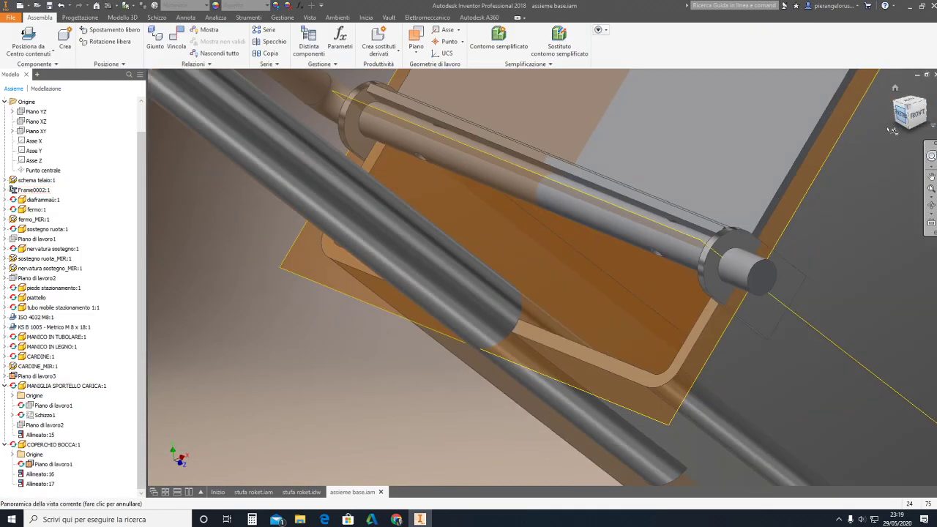
scroll(516, 200, "up", 5)
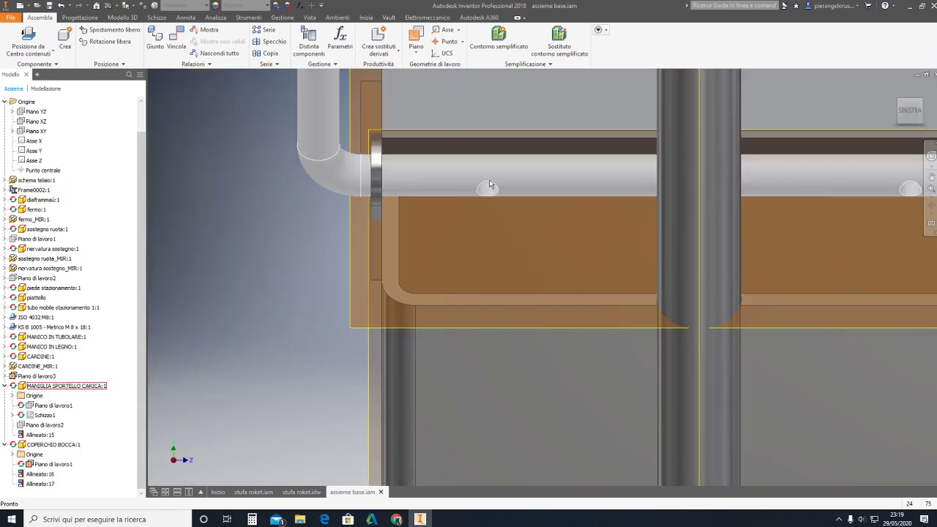
scroll(489, 196, "down", 3)
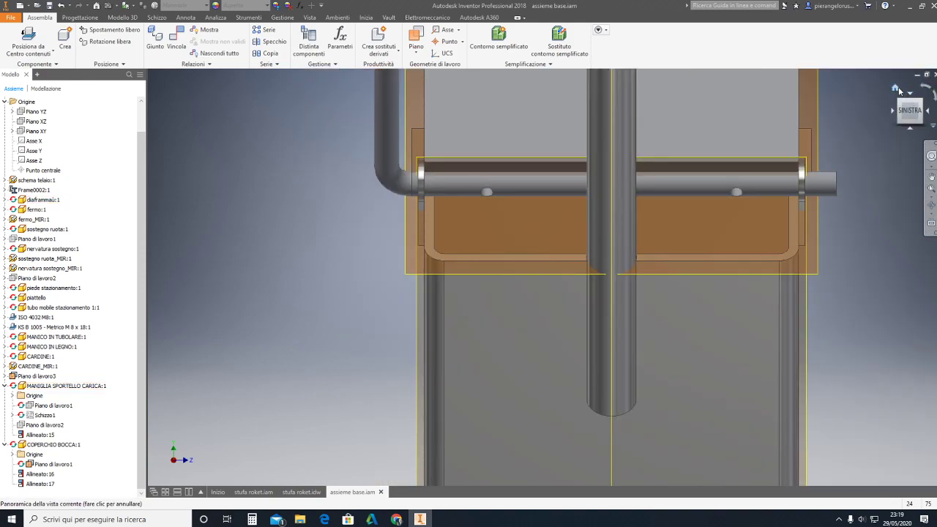
left_click(896, 88)
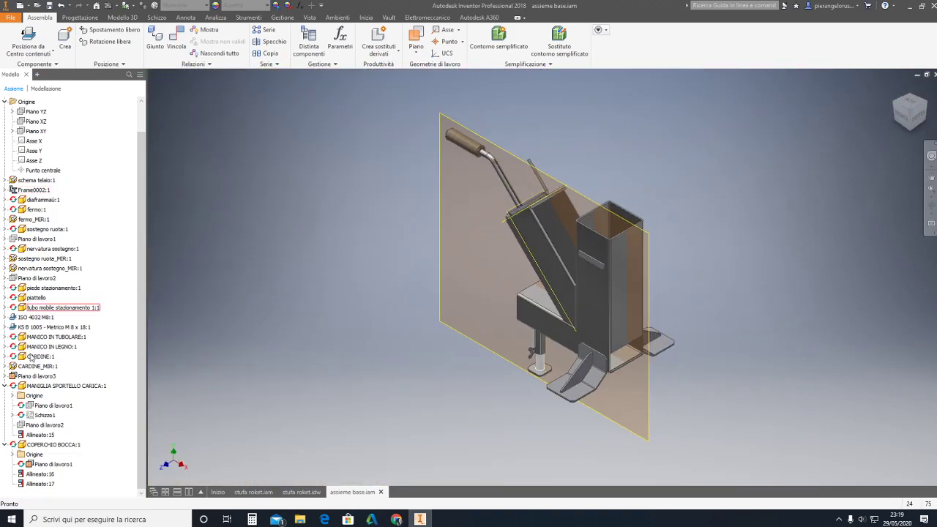
- Hide Piano di lavoro1, review the stove from front and top isometric views, and select the lid
right_click(45, 465)
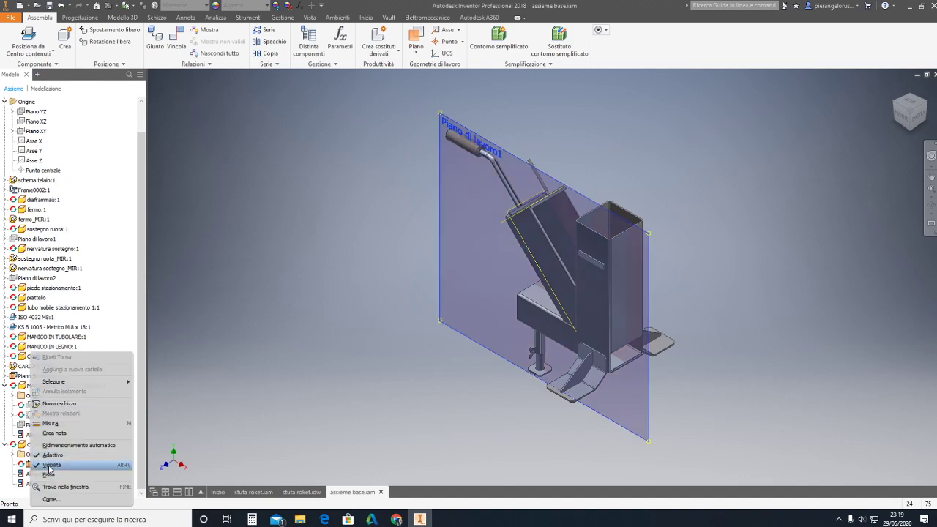
left_click(52, 464)
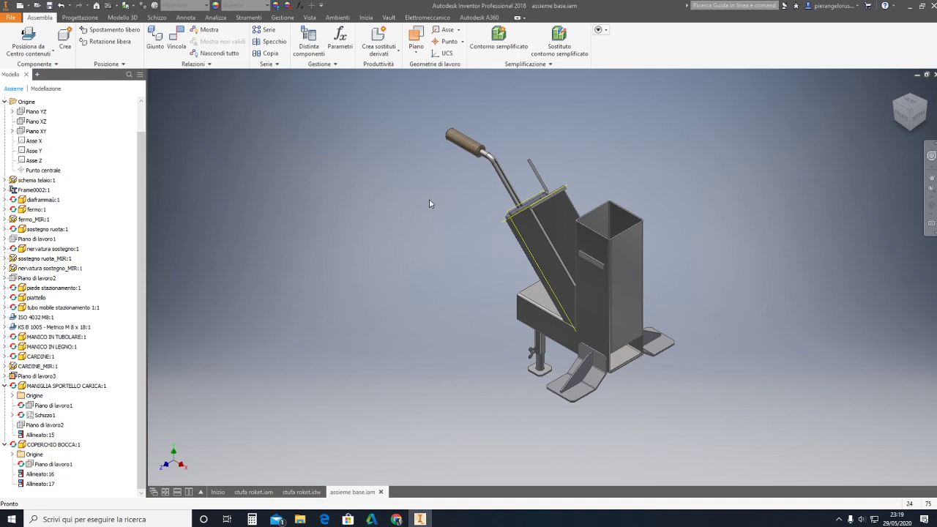
left_click(904, 116)
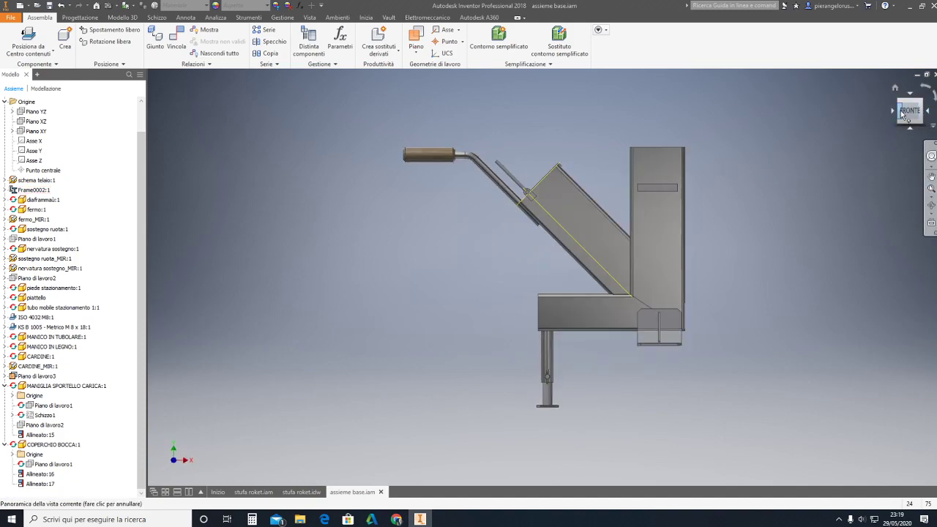
left_click(895, 87)
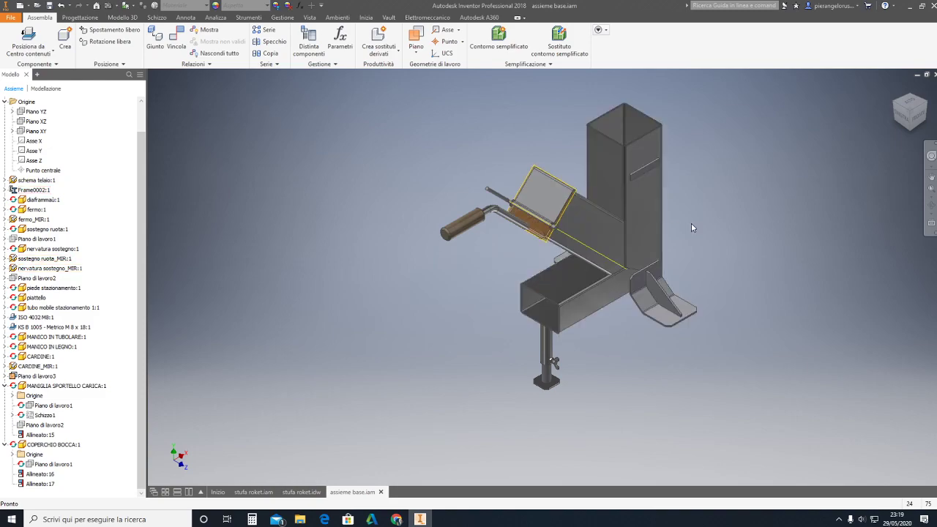
scroll(691, 225, "up", 3)
scroll(691, 225, "up", 3)
scroll(692, 227, "down", 3)
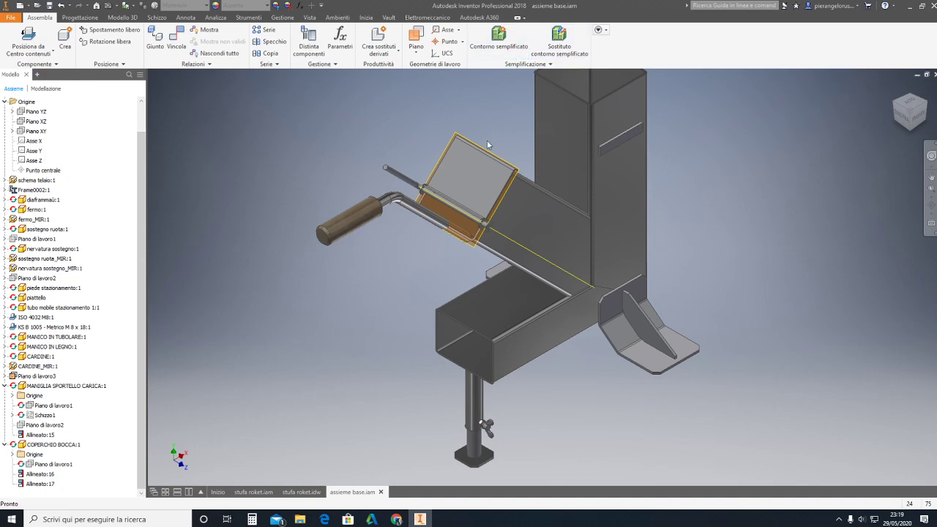
left_click(469, 178)
- Set the COPERCHIO BOCCA lid's material to Acciaio inossidabile and return to the assembly
double_click(469, 178)
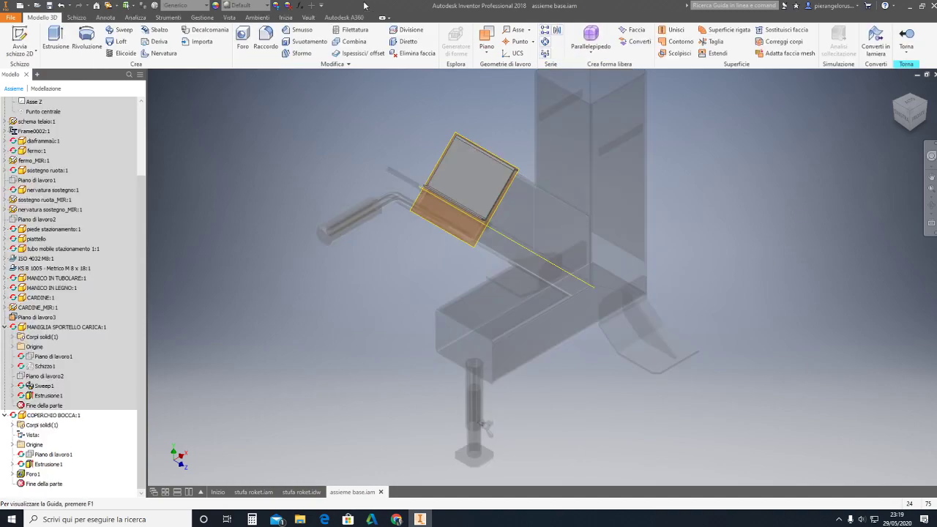
left_click(184, 5)
scroll(194, 32, "up", 5)
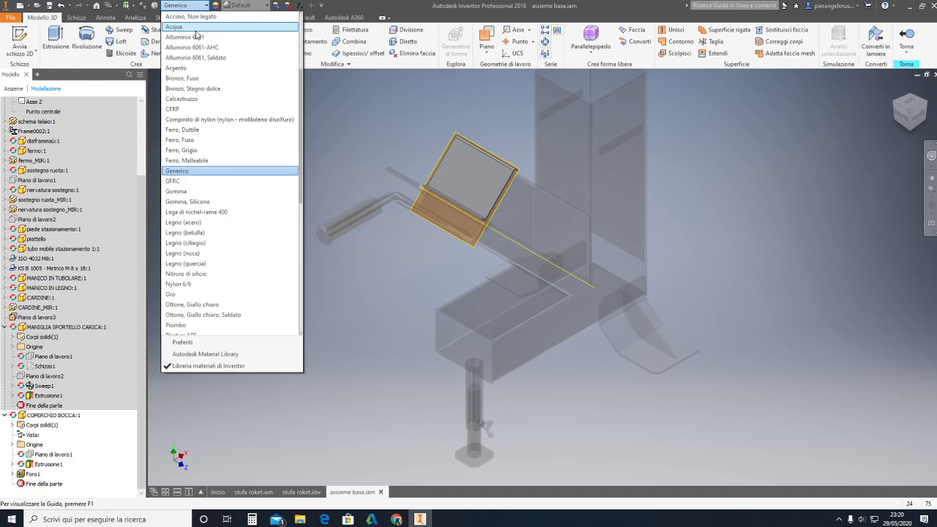
scroll(197, 29, "up", 4)
left_click(204, 28)
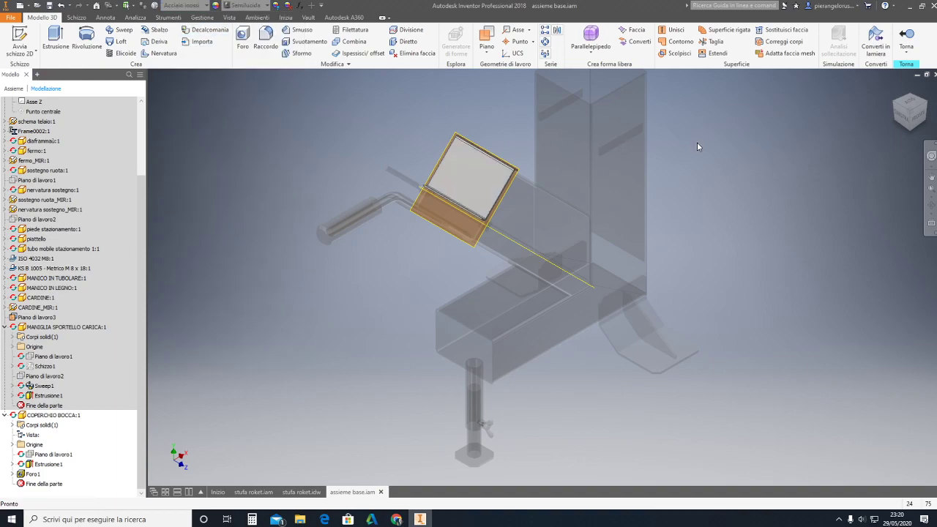
left_click(906, 40)
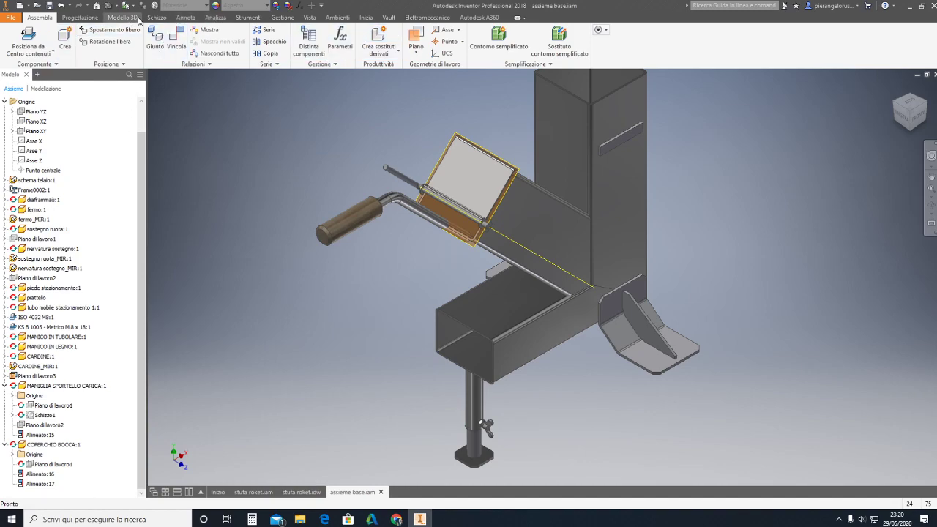
- Switch the assembly to the Ombreggiato visual style and frame the whole stove
left_click(311, 17)
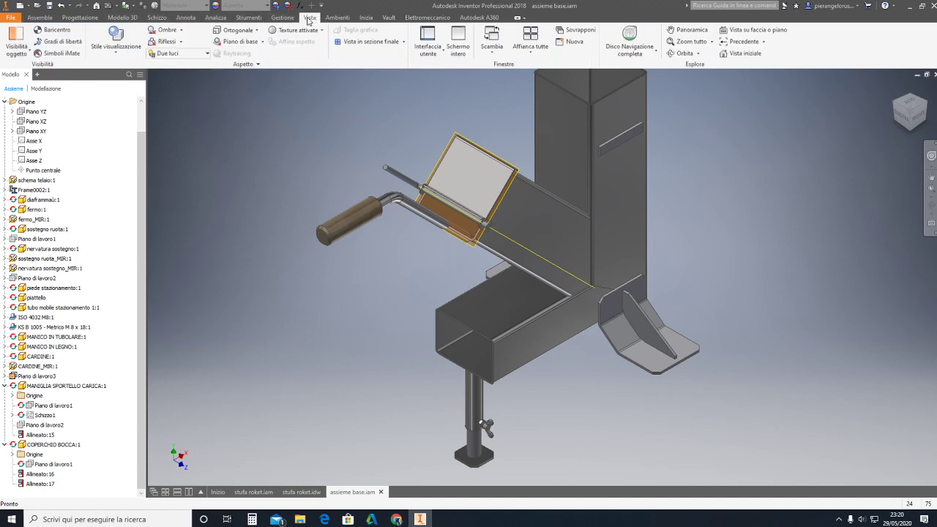
left_click(116, 40)
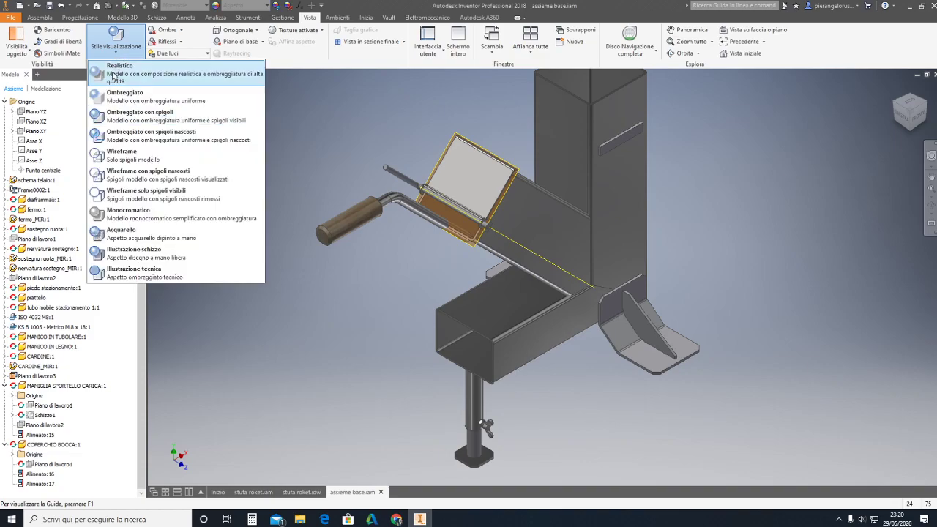
left_click(125, 117)
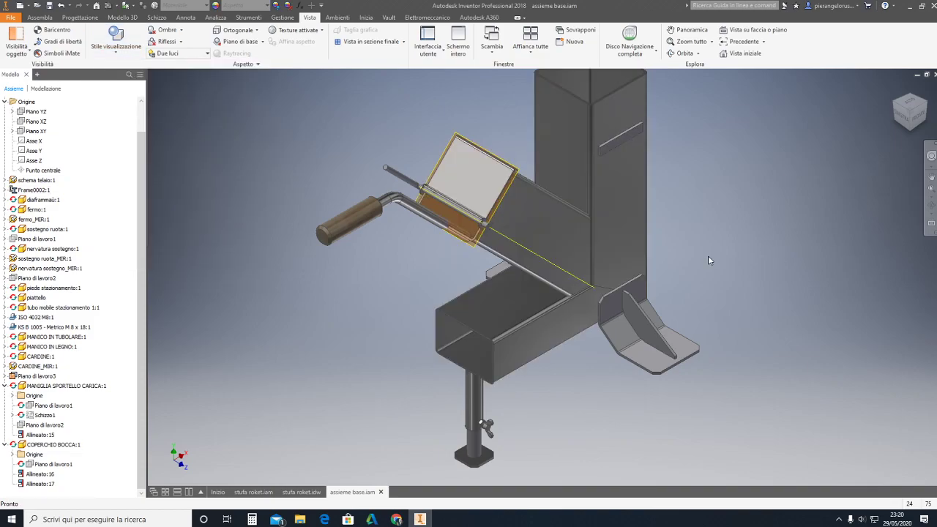
scroll(708, 260, "down", 5)
mouse_move(708, 260)
middle_mouse_down()
mouse_move(726, 216)
mouse_move(653, 240)
mouse_move(788, 147)
middle_mouse_up()
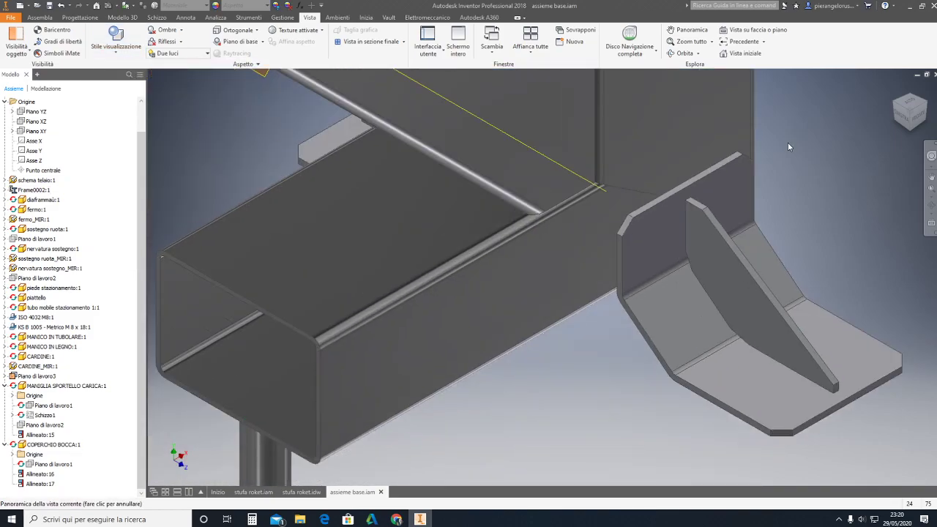
left_click(528, 296)
scroll(443, 329, "up", 5)
left_click(463, 334)
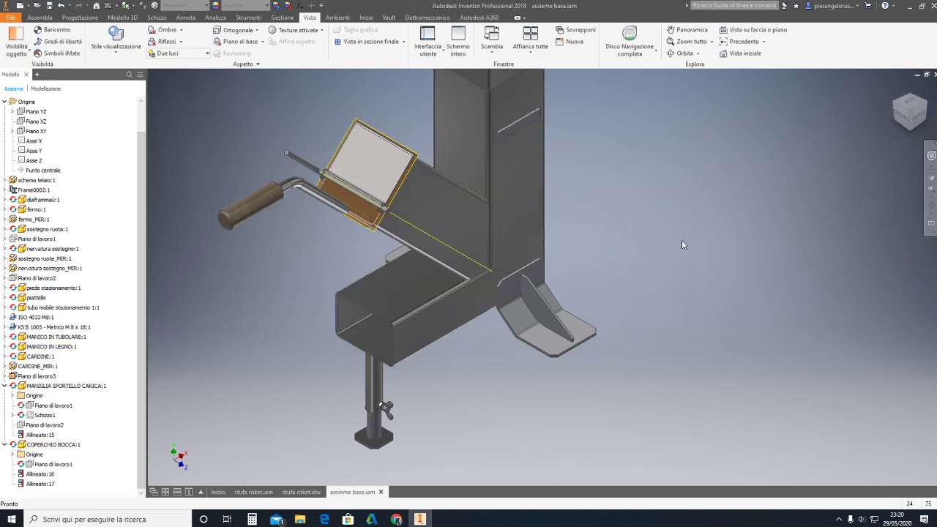
scroll(731, 228, "down", 5)
scroll(721, 231, "up", 2)
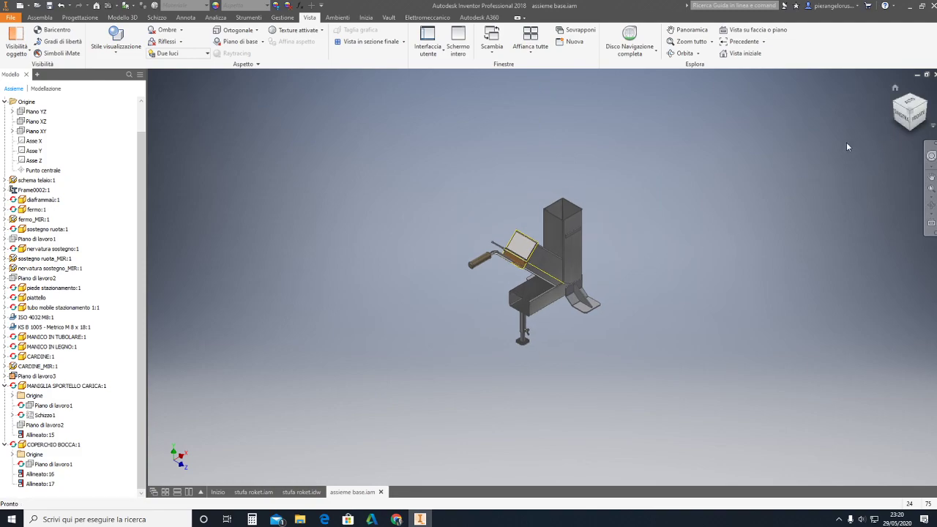